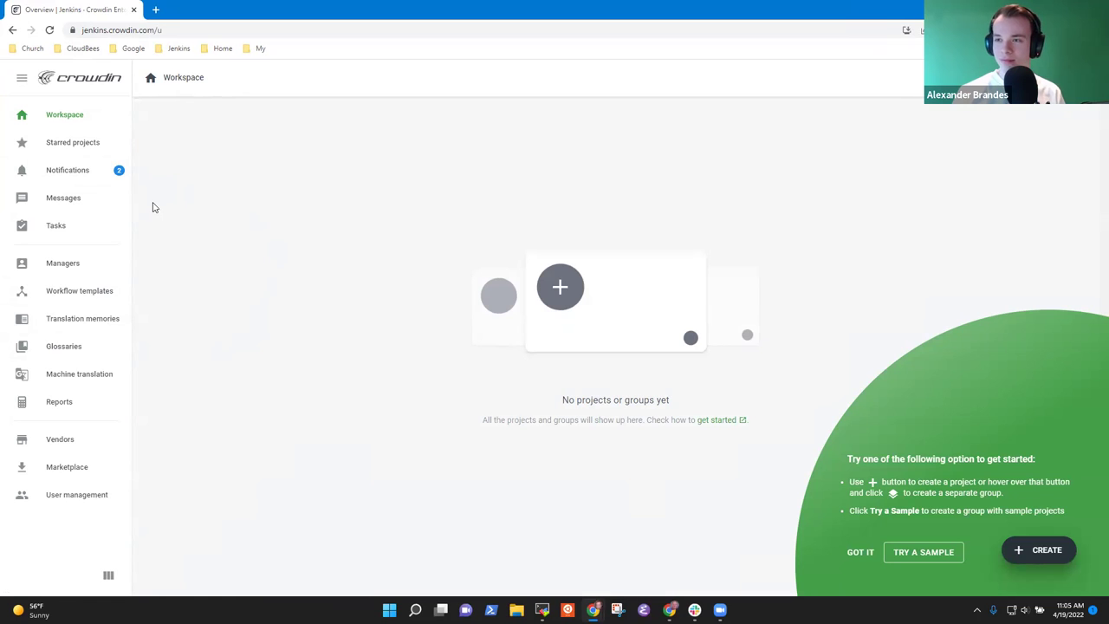
- Glance at the notifications inbox, return to Workspace, then open the User management page
{"action": "left_click", "coordinate": [89, 175]}
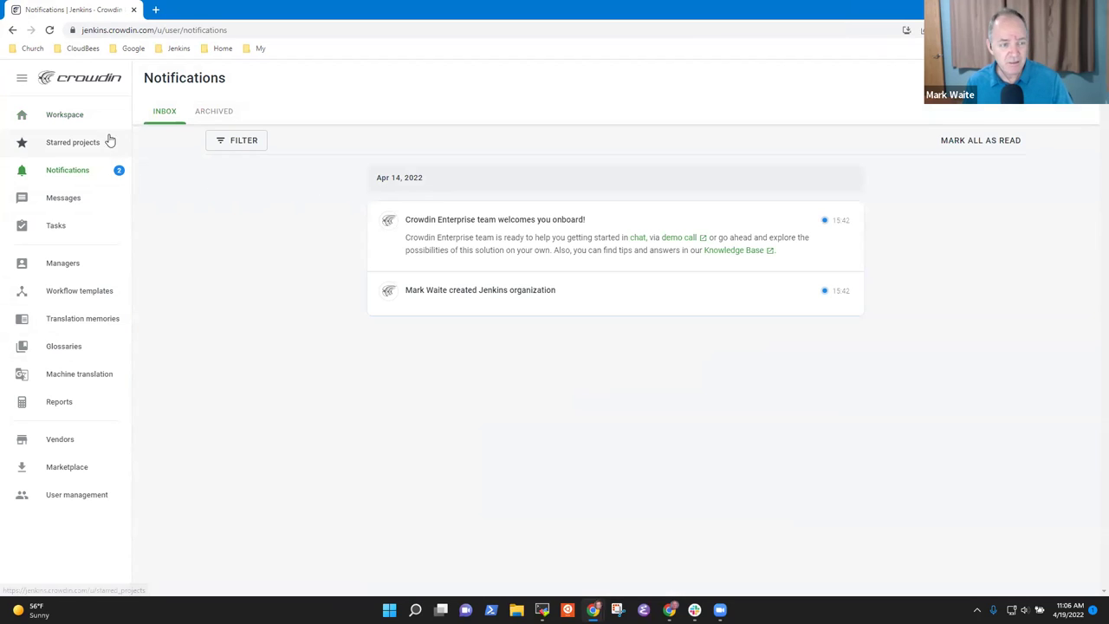
{"action": "left_click", "coordinate": [82, 115]}
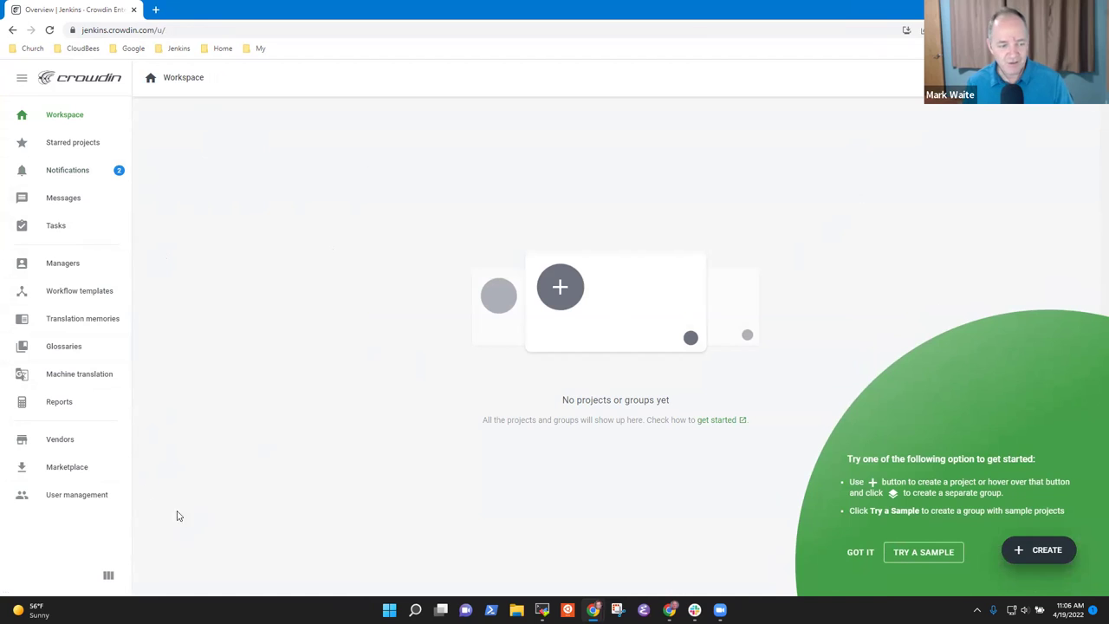
{"action": "left_click", "coordinate": [87, 501]}
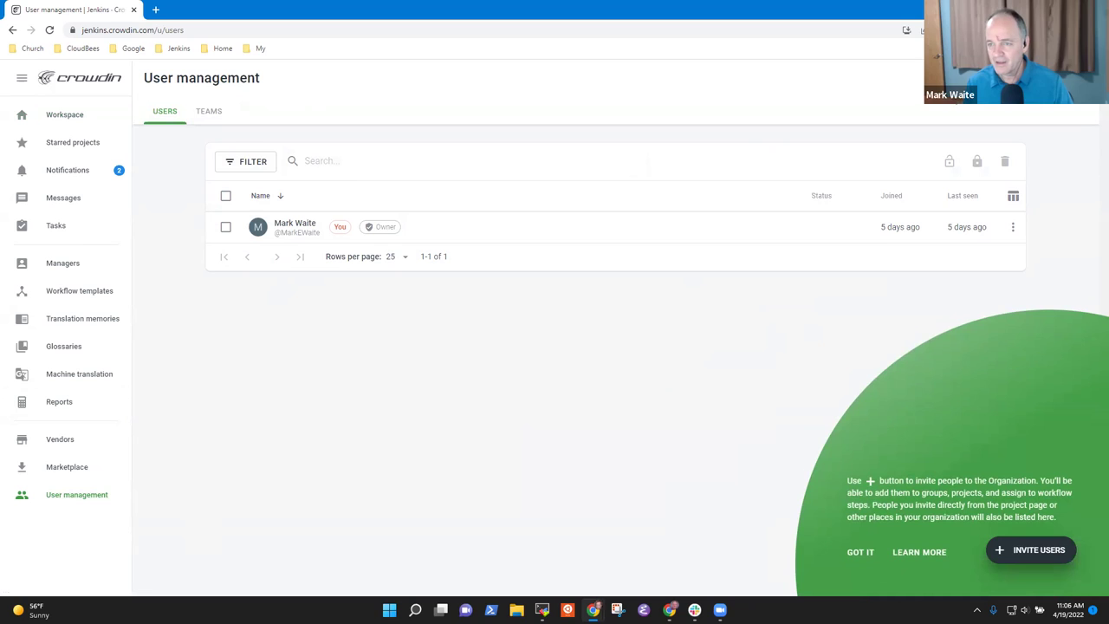
- Enable admin access for the newly joined user and dismiss the success notice
{"action": "left_click", "coordinate": [1012, 229]}
{"action": "left_click", "coordinate": [558, 318]}
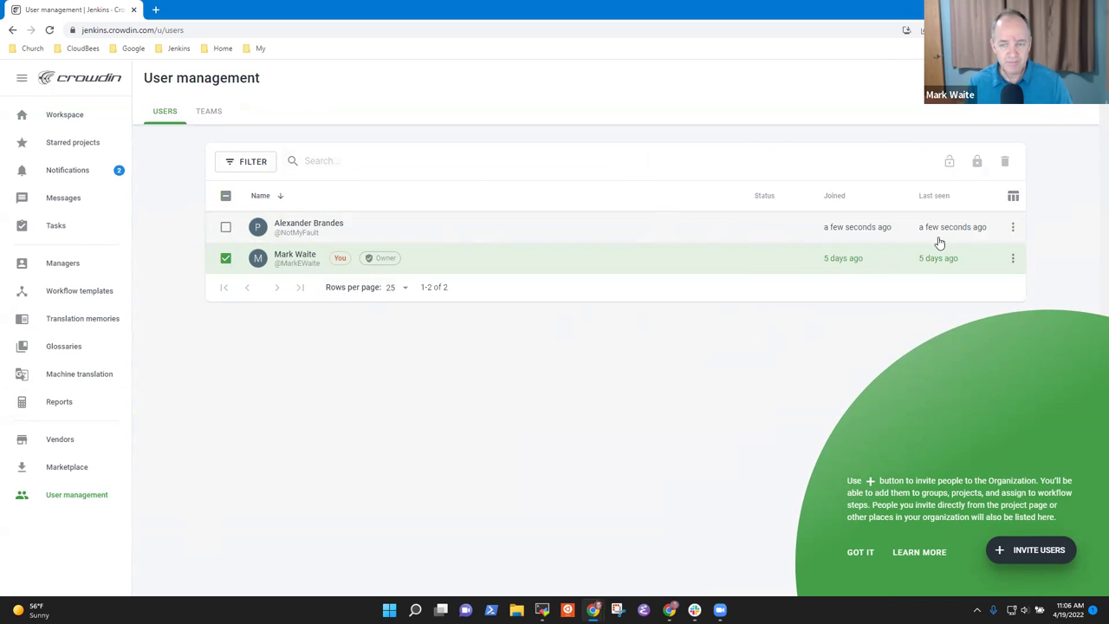
{"action": "left_click", "coordinate": [1014, 228]}
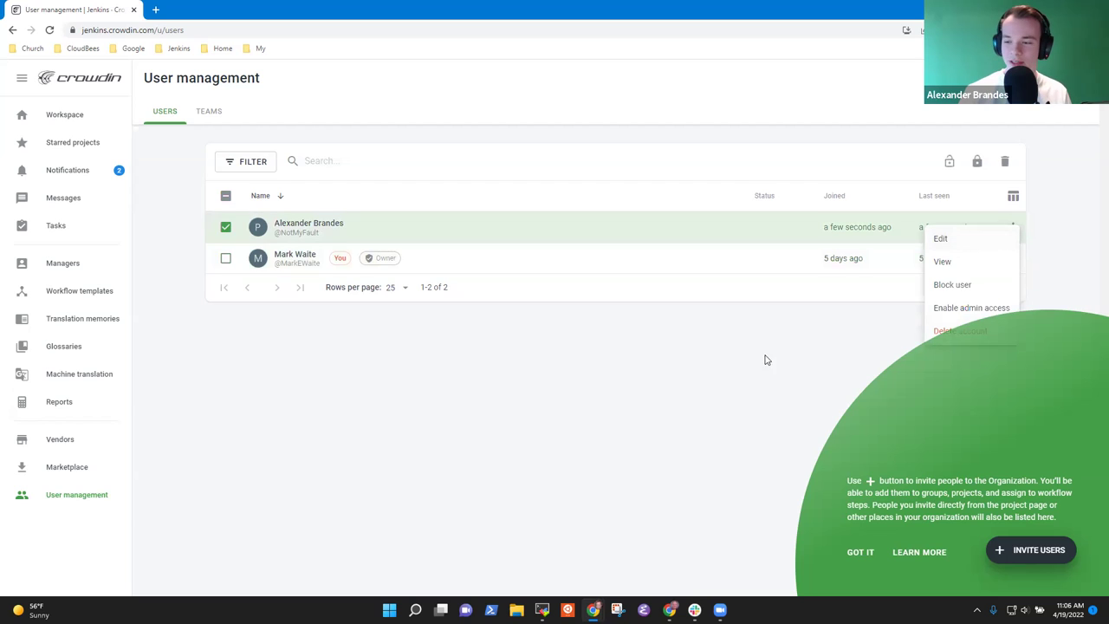
{"action": "left_click", "coordinate": [960, 309]}
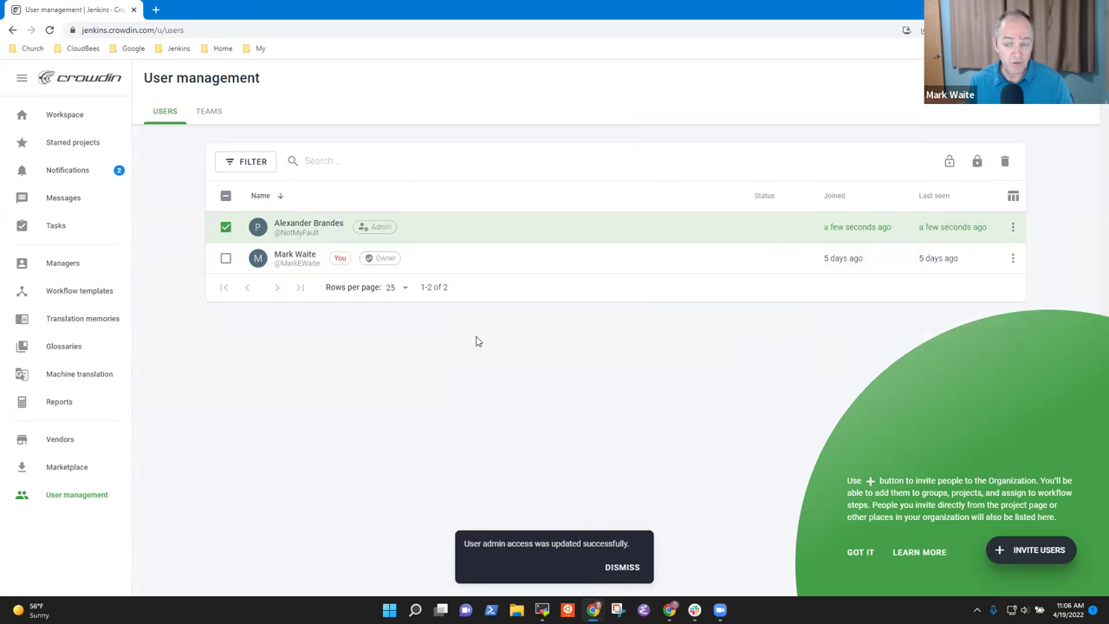
{"action": "left_click", "coordinate": [623, 561]}
{"action": "left_click", "coordinate": [226, 228]}
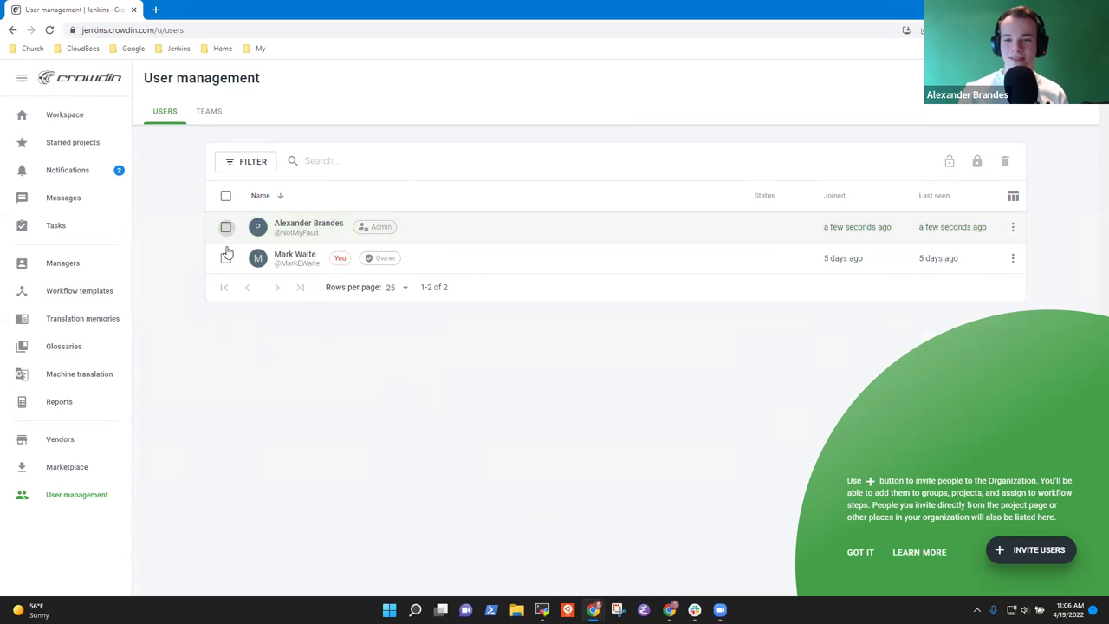
- Review the new admin's and owner's action menus, then go to the Managers list
{"action": "left_click", "coordinate": [1013, 228]}
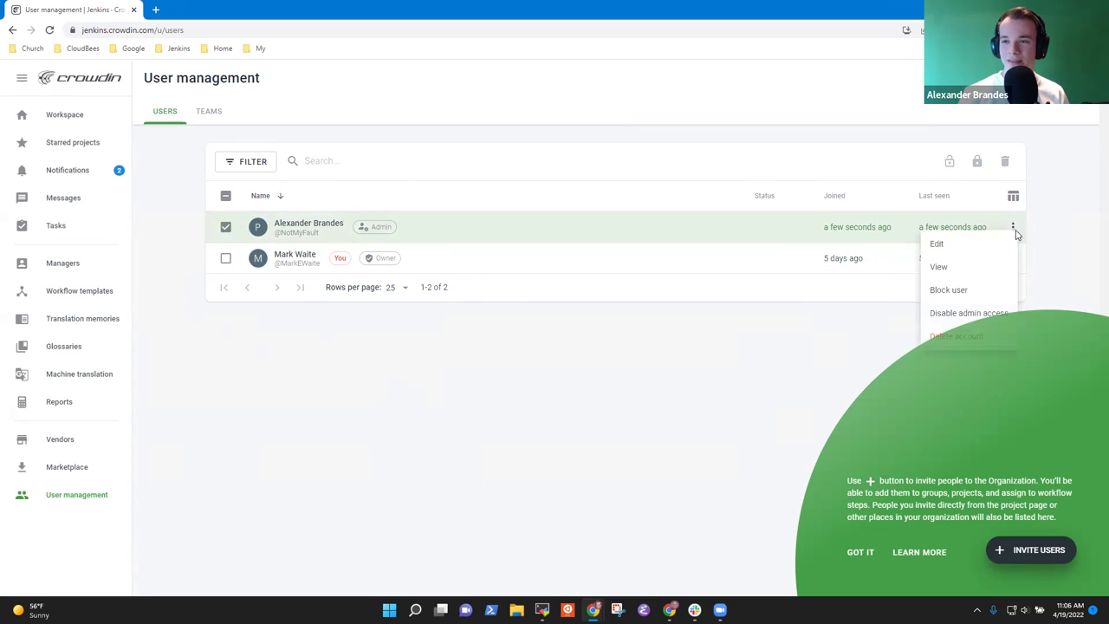
{"action": "left_click", "coordinate": [700, 374]}
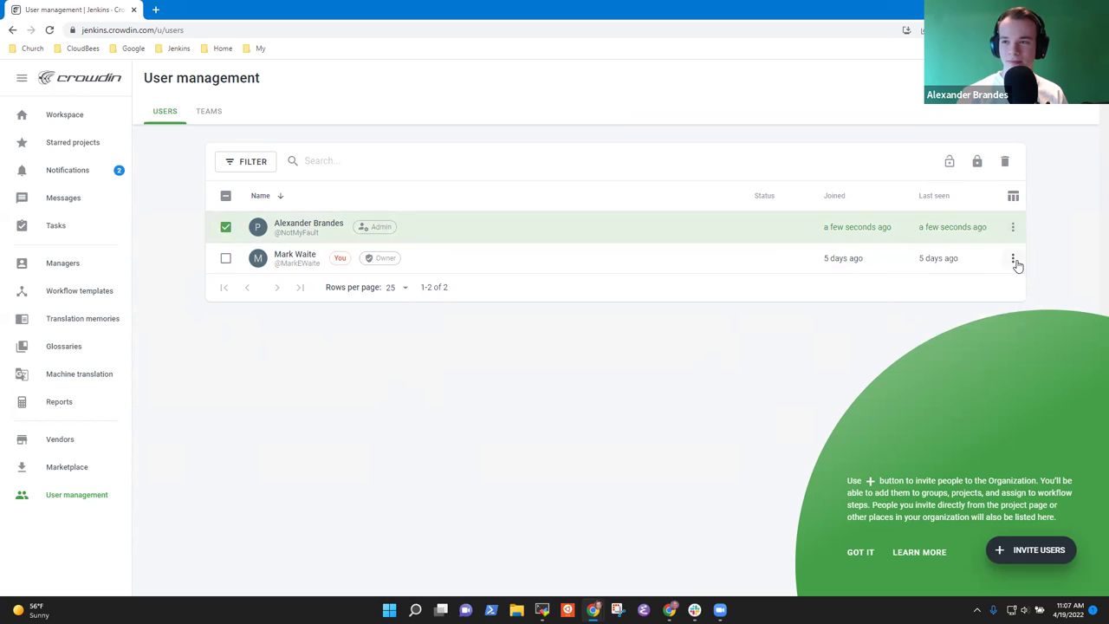
{"action": "left_click", "coordinate": [1013, 258]}
{"action": "left_click", "coordinate": [625, 321]}
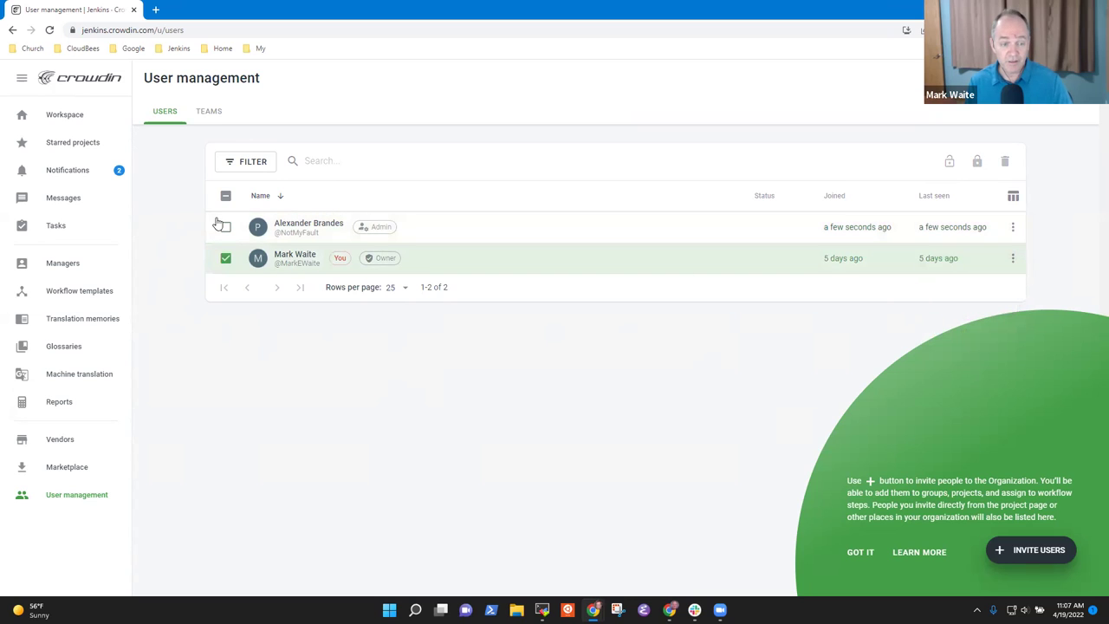
{"action": "left_click", "coordinate": [225, 258]}
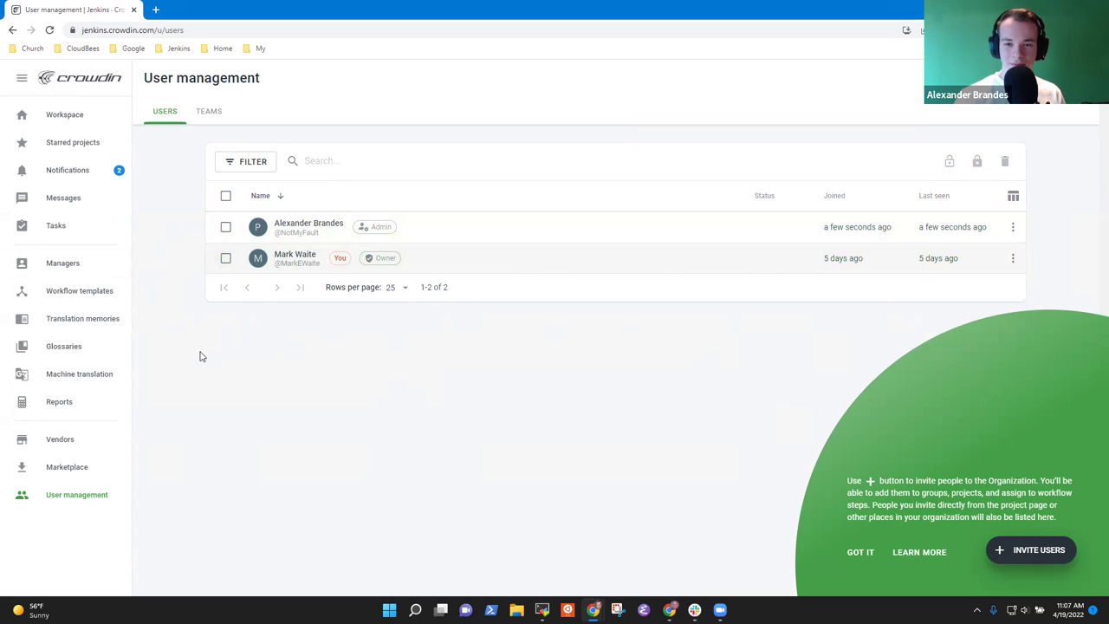
{"action": "left_click", "coordinate": [68, 265]}
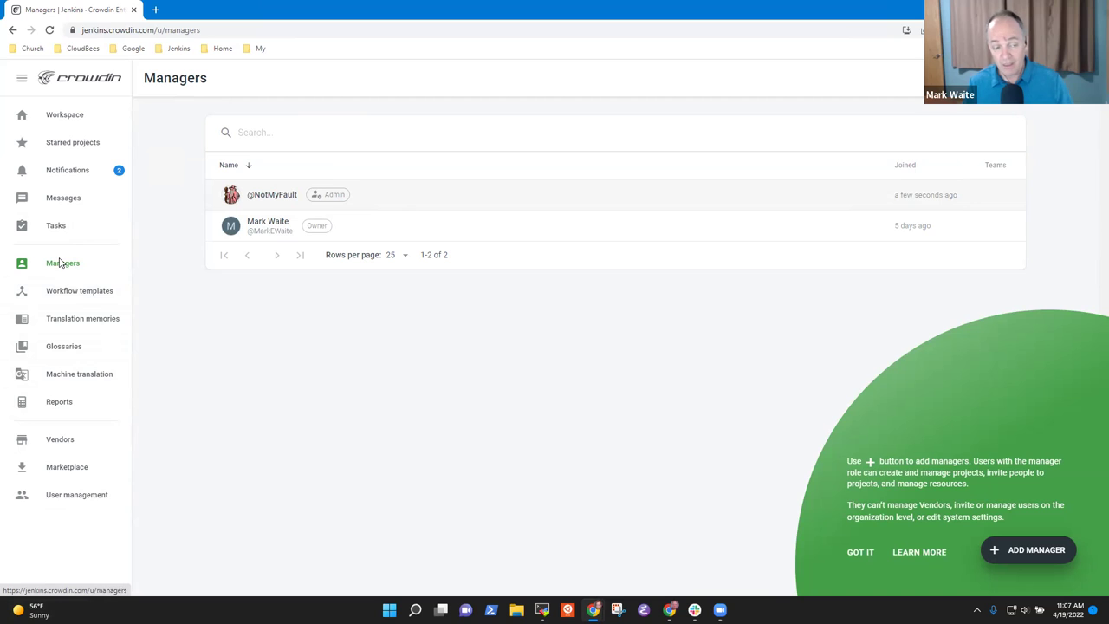
{"action": "left_click", "coordinate": [84, 495]}
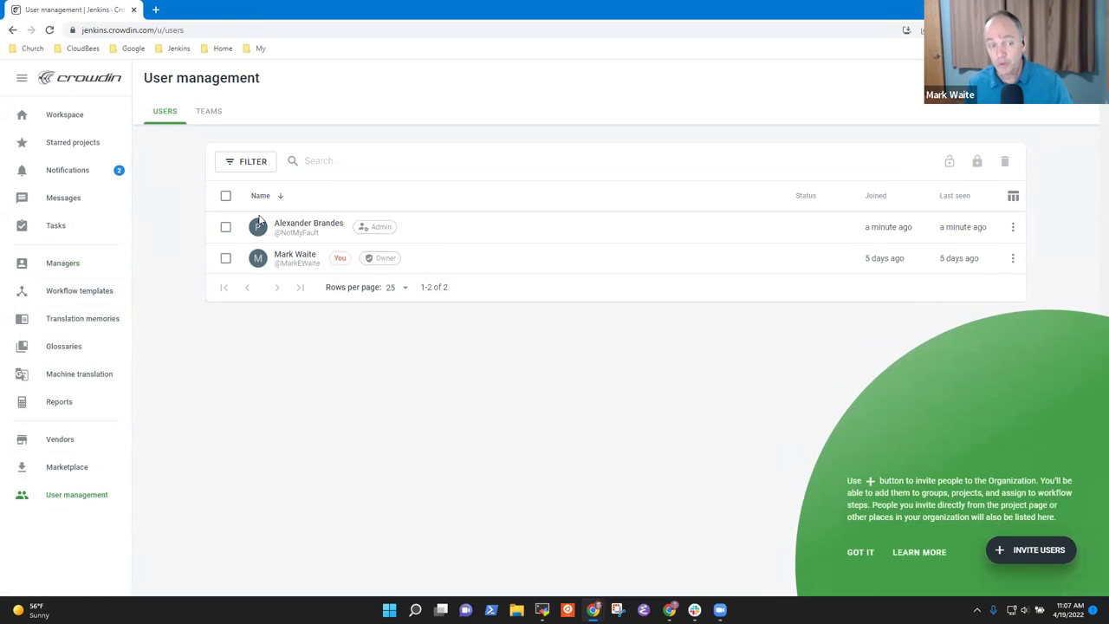
{"action": "left_click", "coordinate": [77, 264]}
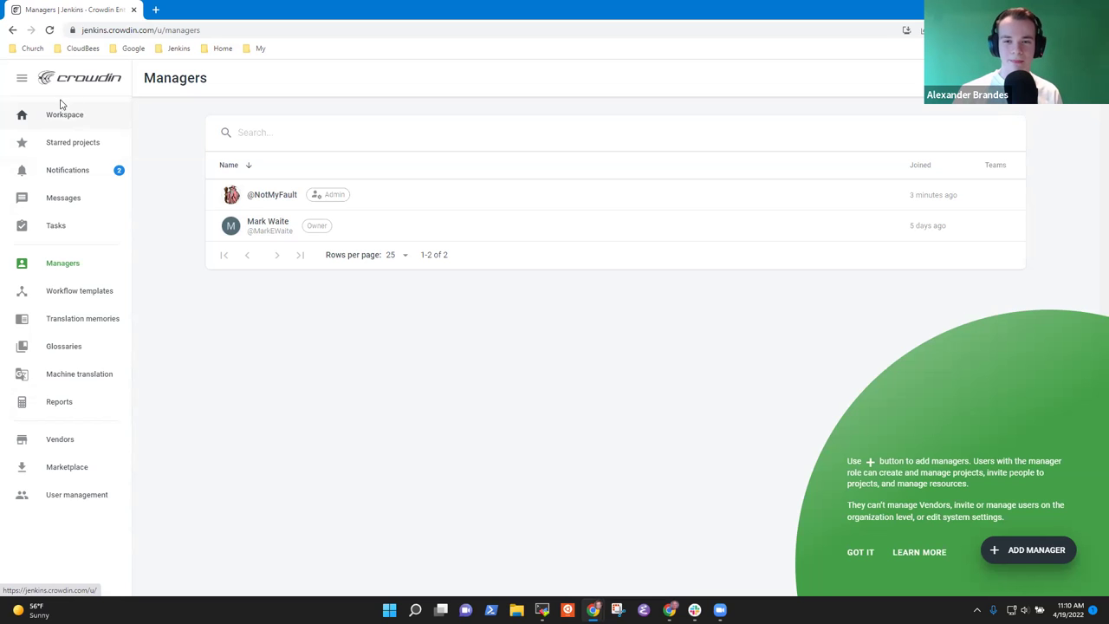
- Go back to the Workspace overview, which has no projects or groups yet
{"action": "left_click", "coordinate": [69, 116]}
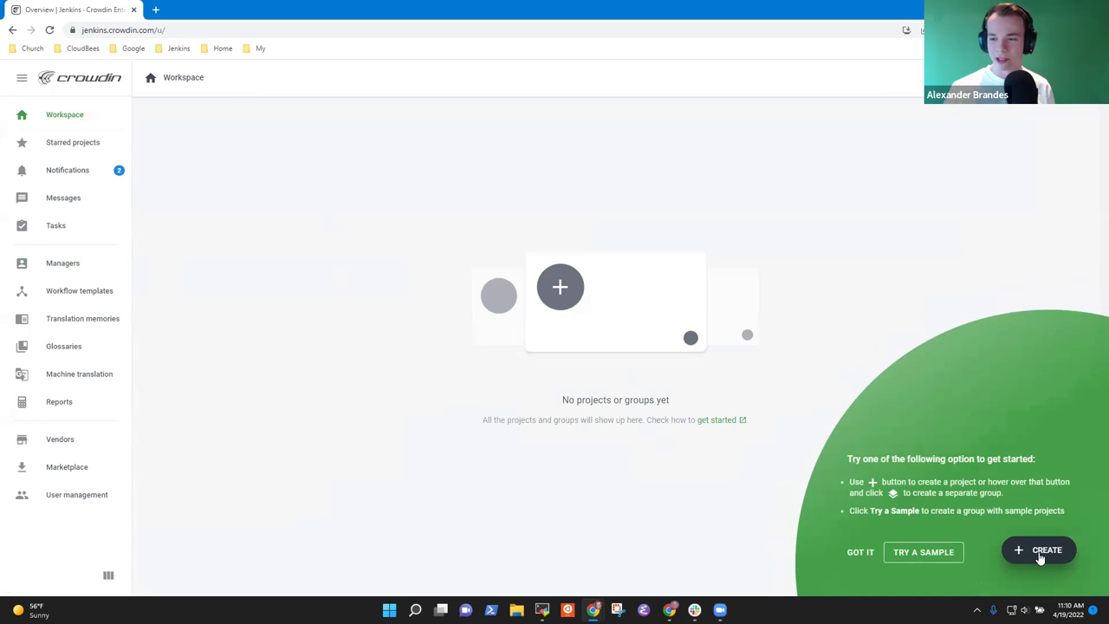
- Start a new project named 'Design library plugin' with the top 30 target languages pre-filled
{"action": "mouse_move", "coordinate": [1041, 558]}
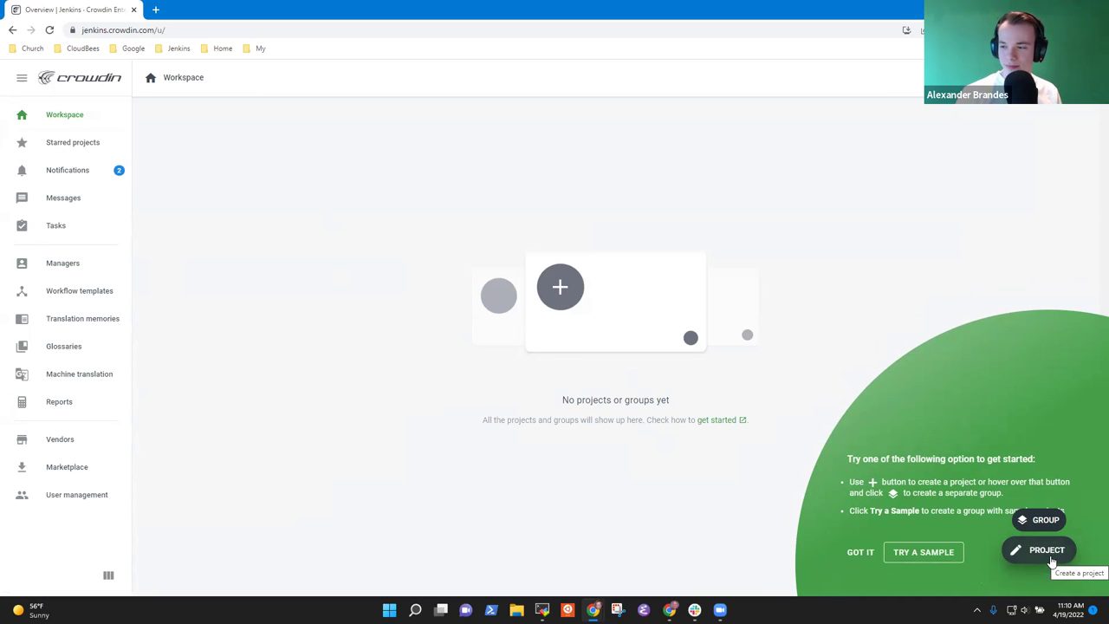
{"action": "left_click", "coordinate": [1048, 559]}
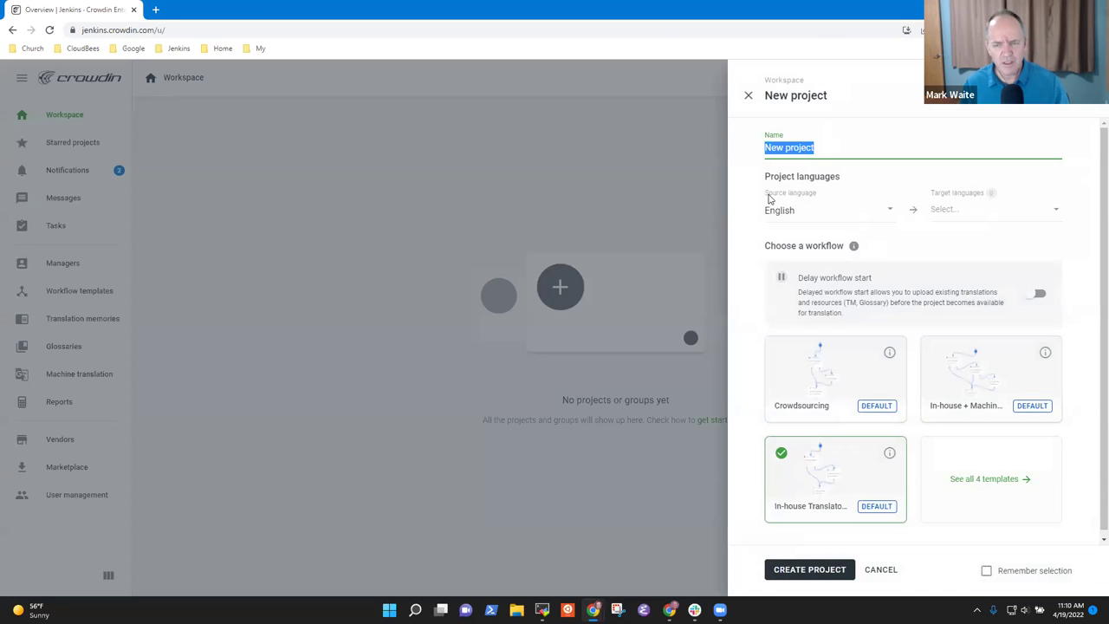
{"action": "type", "text": "Design library plugin"}
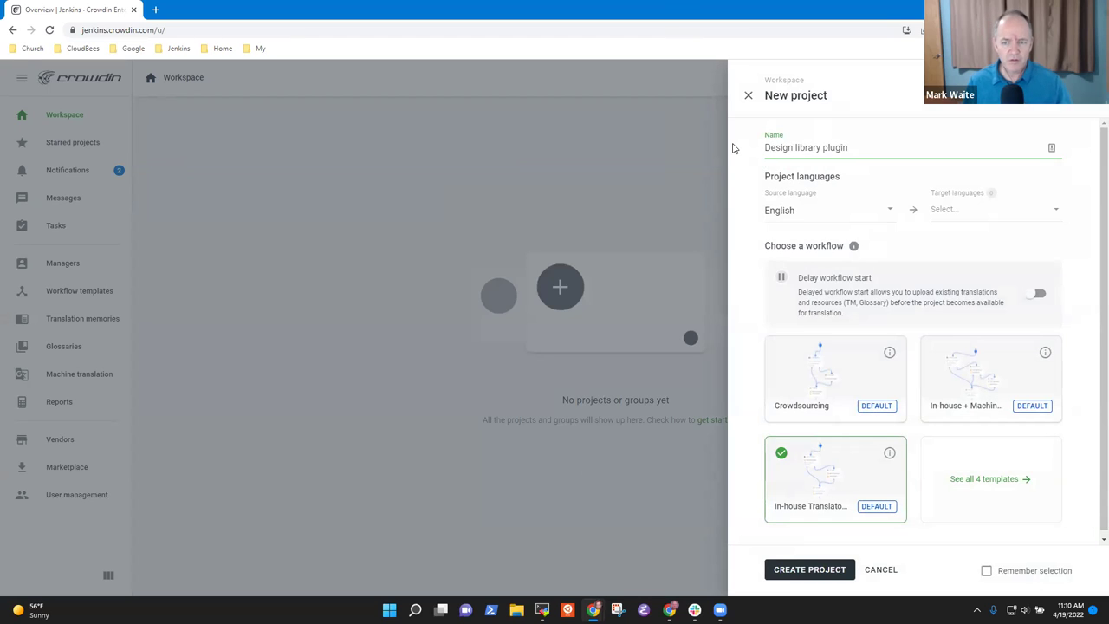
{"action": "left_click", "coordinate": [967, 218]}
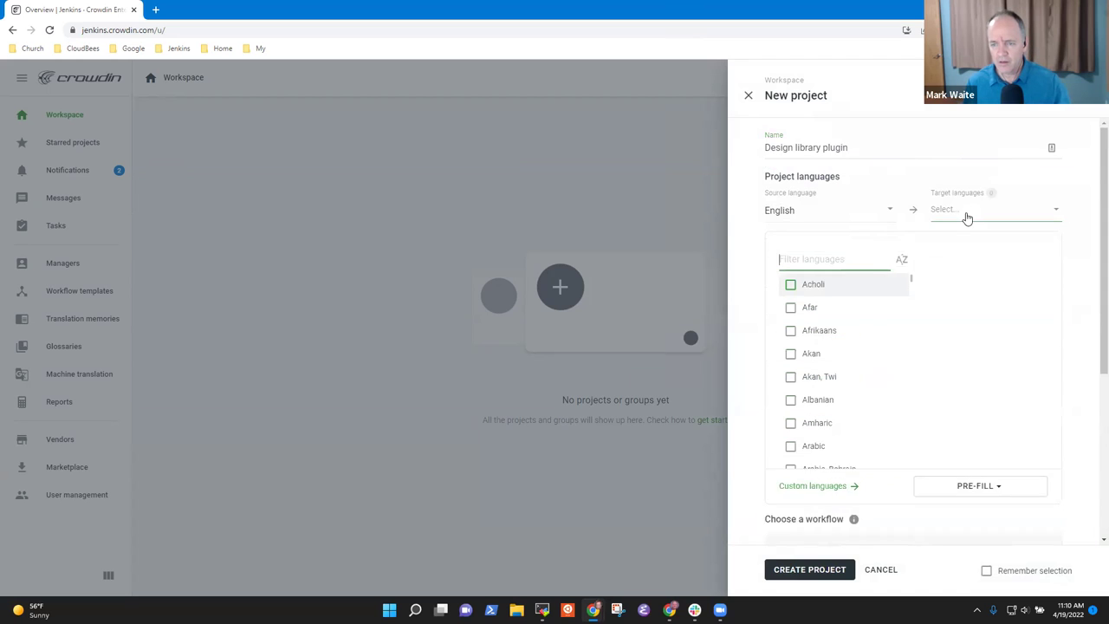
{"action": "left_click", "coordinate": [975, 510]}
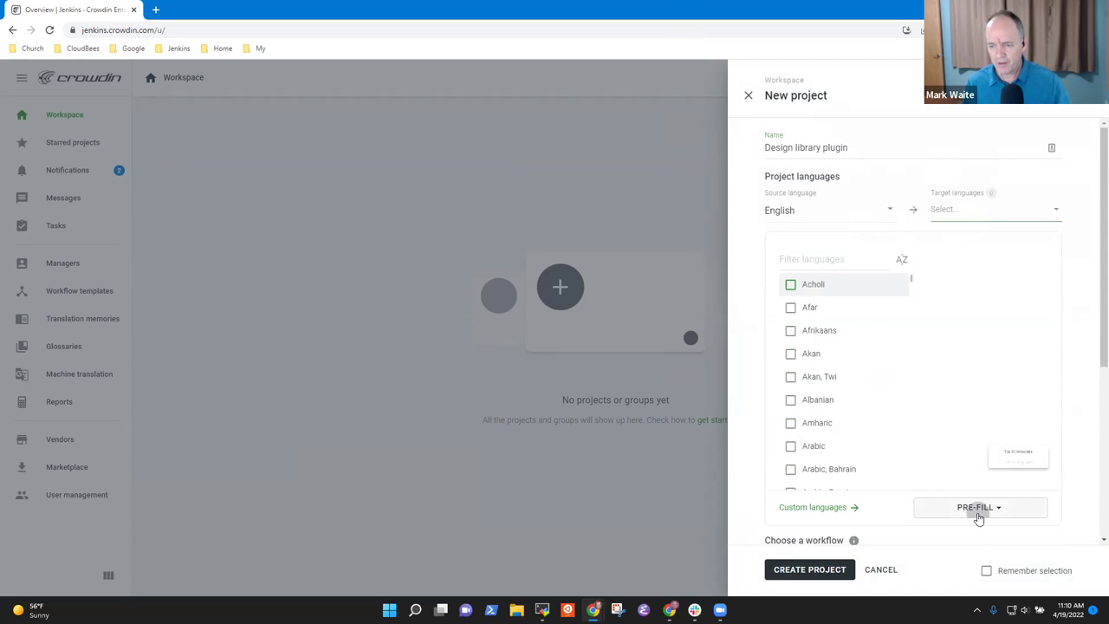
{"action": "left_click", "coordinate": [982, 462]}
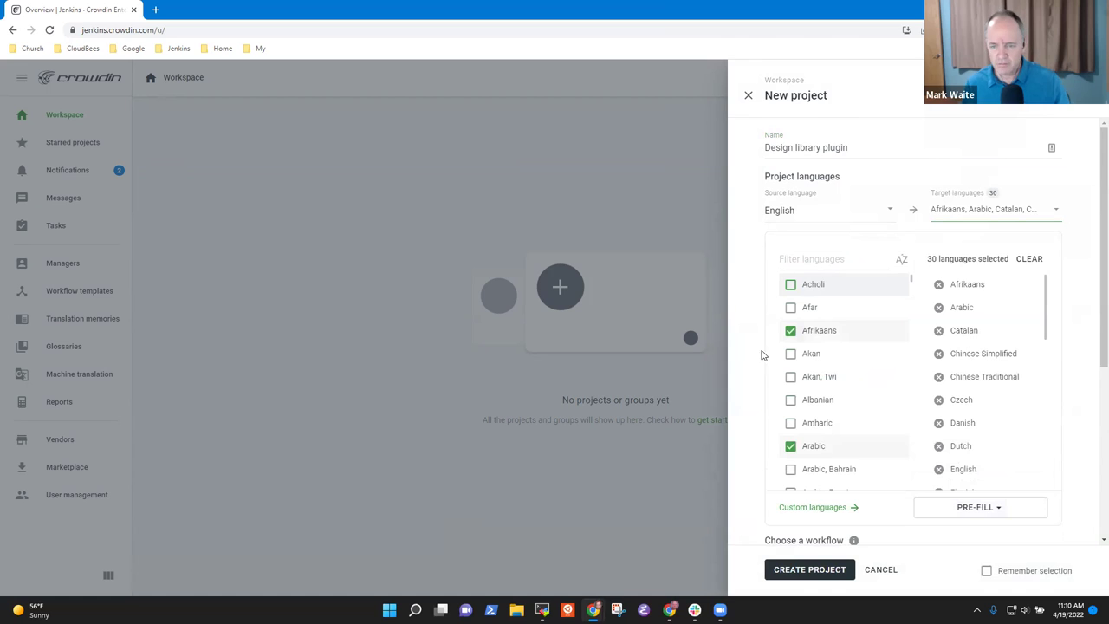
- Remove Afrikaans, Arabic, Catalan, Czech, Finnish and Greek from the target languages
{"action": "left_click", "coordinate": [790, 330]}
{"action": "left_click", "coordinate": [791, 445]}
{"action": "scroll", "coordinate": [894, 387], "scroll_direction": "down", "scroll_amount": 2}
{"action": "scroll", "coordinate": [894, 387], "scroll_direction": "down", "scroll_amount": 2}
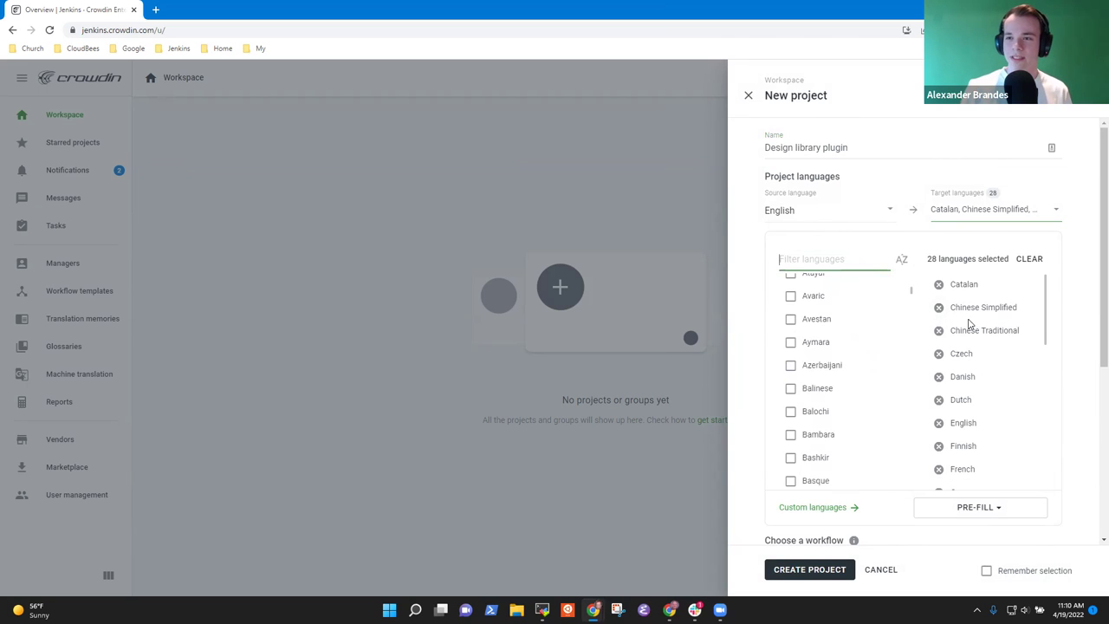
{"action": "left_click", "coordinate": [938, 284]}
{"action": "left_click", "coordinate": [937, 332]}
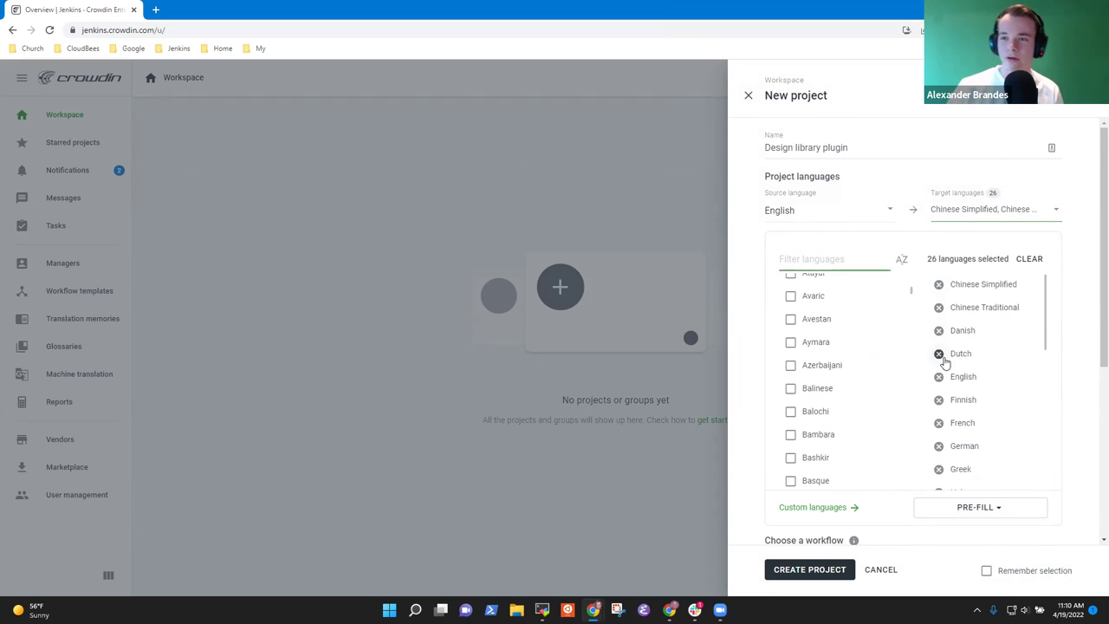
{"action": "left_click", "coordinate": [939, 400]}
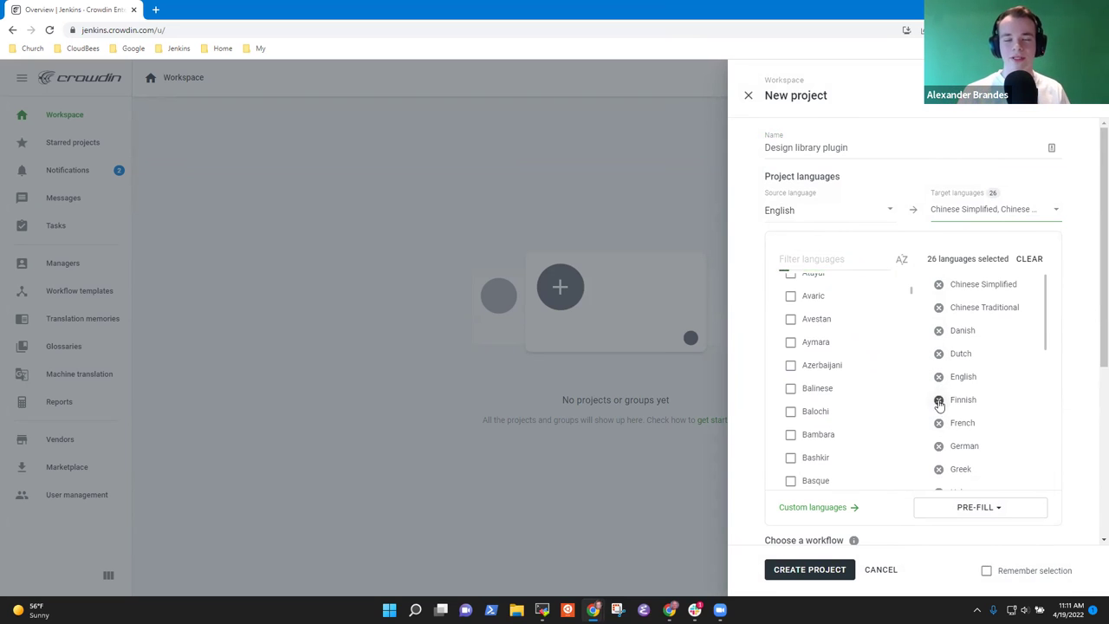
{"action": "left_click", "coordinate": [938, 445]}
- Also remove Hebrew, Hungarian, Norwegian, Polish, Portuguese, Romanian, Serbian (Cyrillic) and Swedish, leaving 16
{"action": "scroll", "coordinate": [1018, 417], "scroll_direction": "down", "scroll_amount": 2}
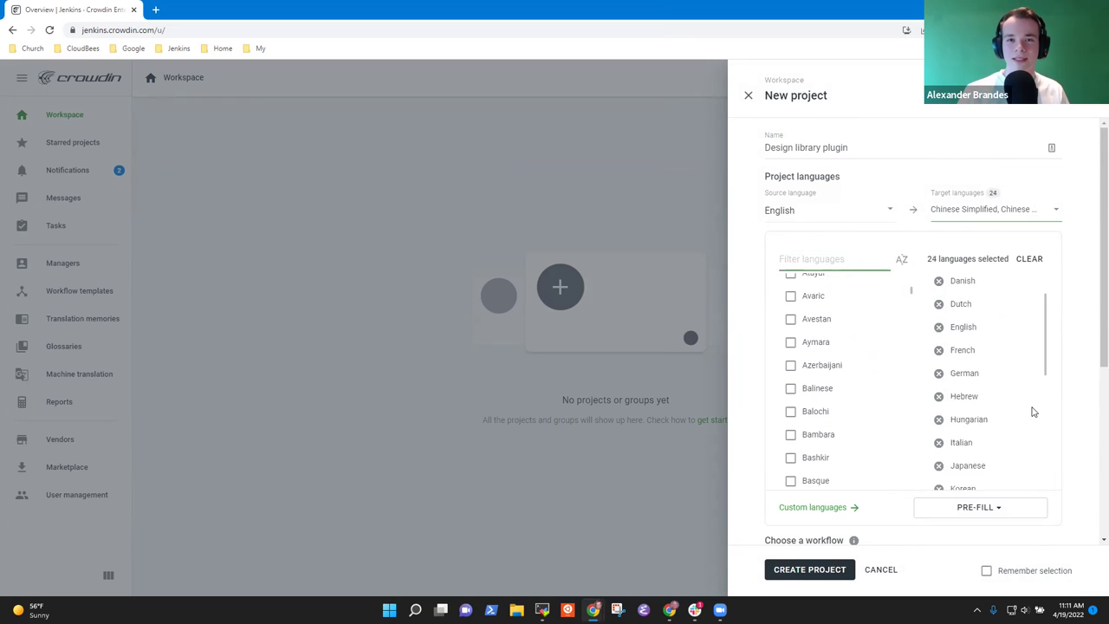
{"action": "scroll", "coordinate": [987, 346], "scroll_direction": "up", "scroll_amount": 1}
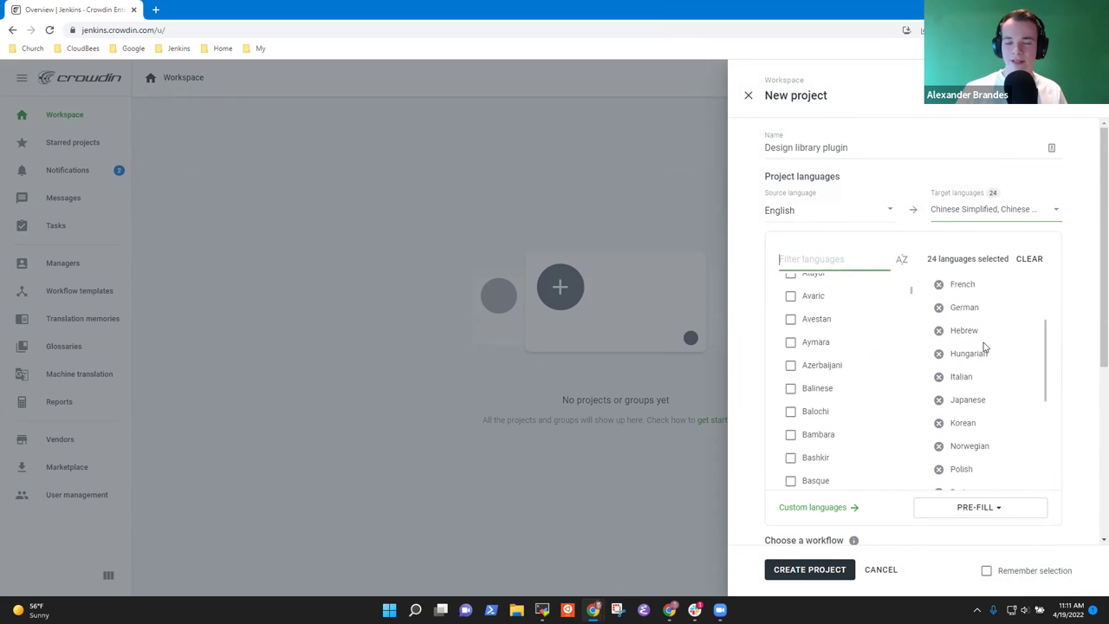
{"action": "left_click", "coordinate": [938, 330]}
{"action": "left_click", "coordinate": [938, 330]}
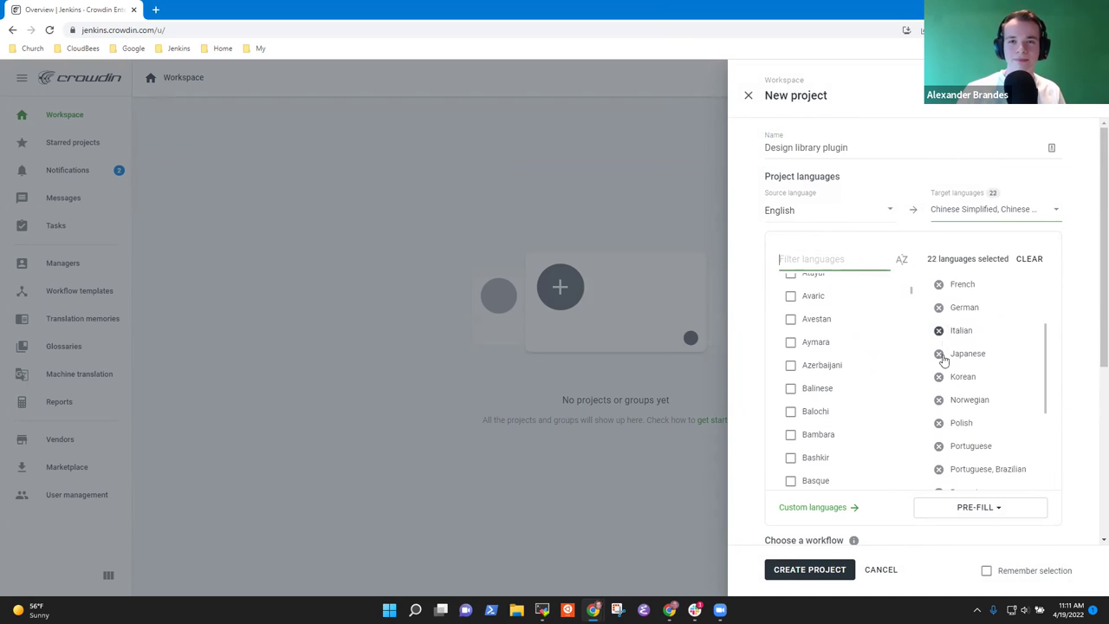
{"action": "left_click", "coordinate": [938, 399]}
{"action": "left_click", "coordinate": [938, 400]}
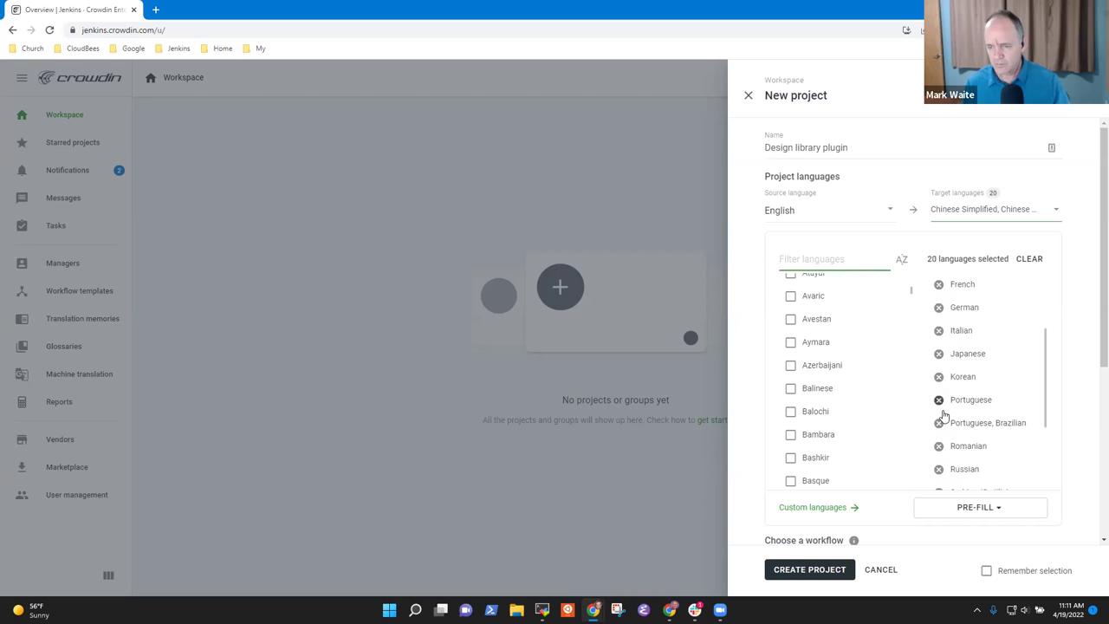
{"action": "left_click", "coordinate": [938, 399]}
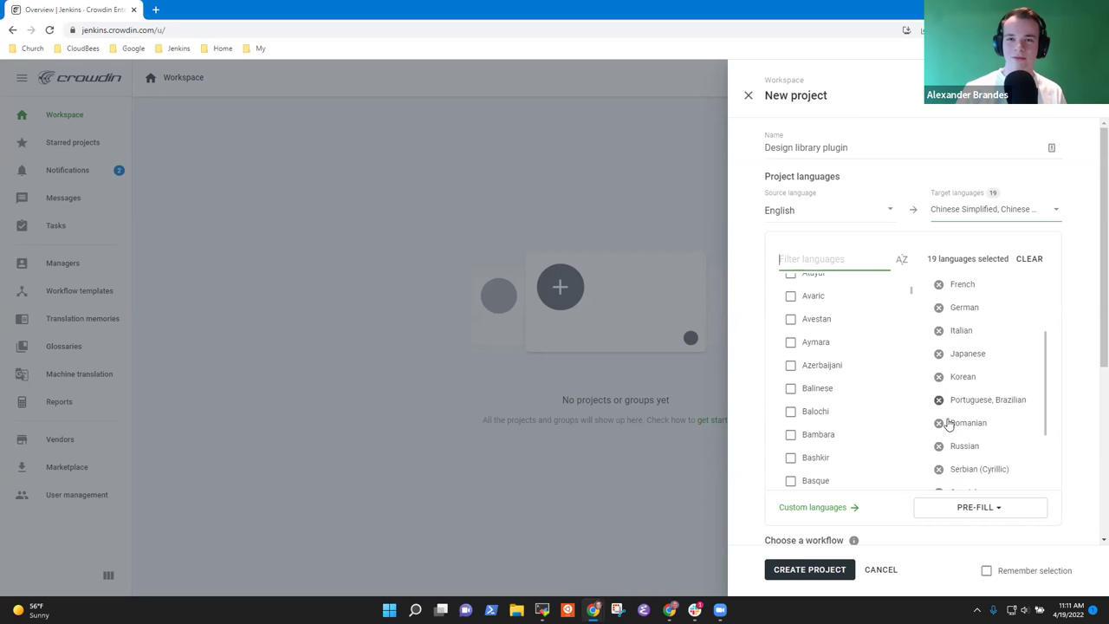
{"action": "left_click", "coordinate": [940, 423]}
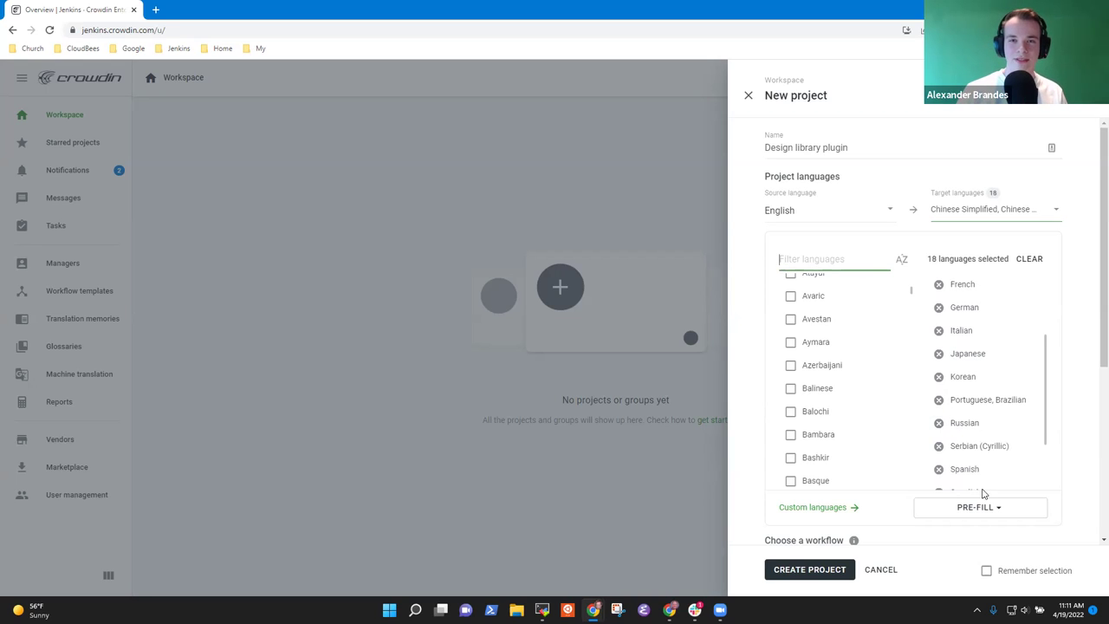
{"action": "triple_click", "coordinate": [1042, 446]}
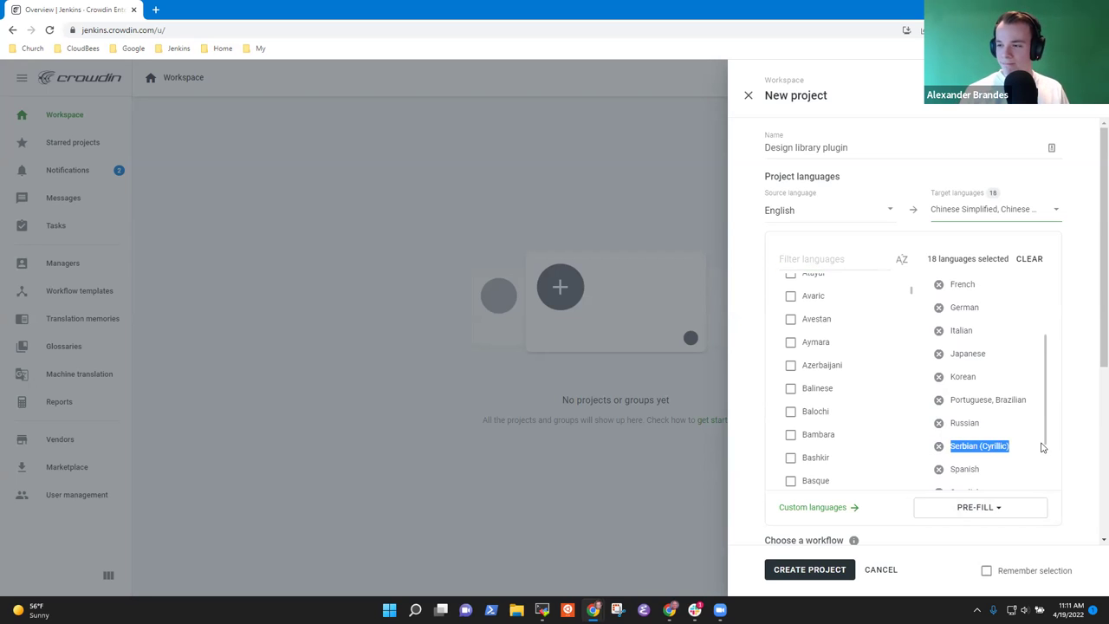
{"action": "left_click", "coordinate": [938, 445]}
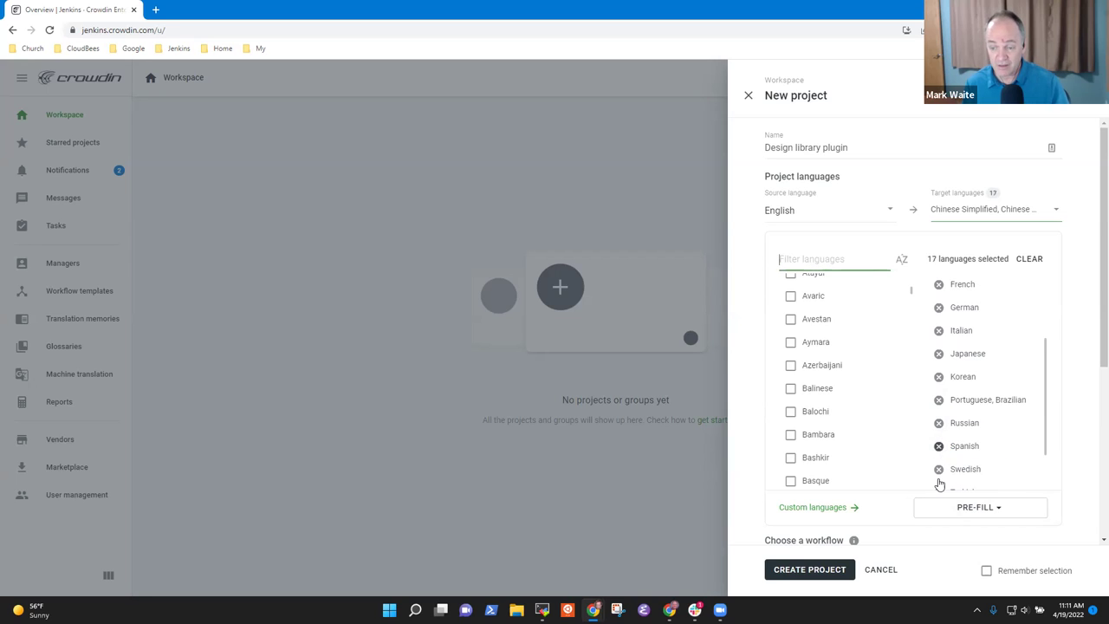
{"action": "left_click", "coordinate": [938, 469]}
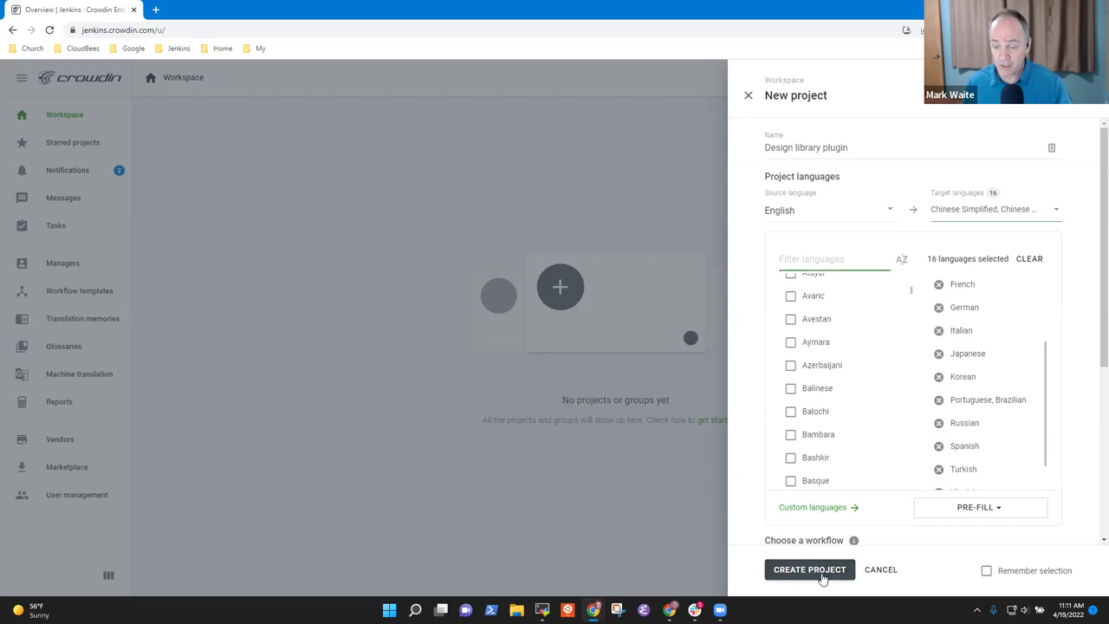
{"action": "scroll", "coordinate": [1093, 425], "scroll_direction": "down", "scroll_amount": 1}
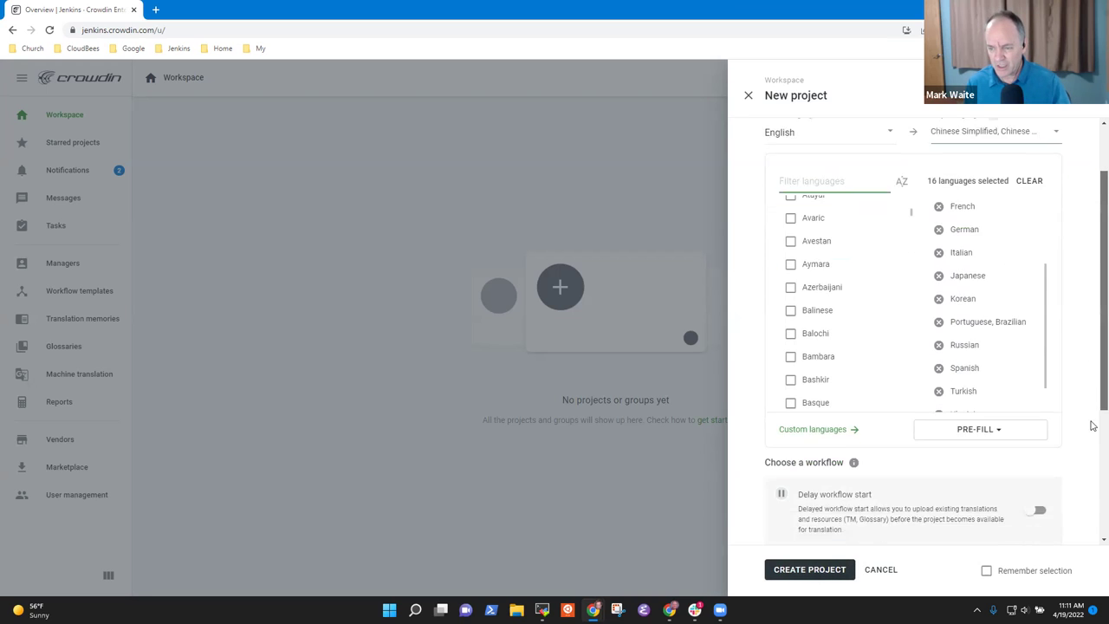
- Turn on delayed workflow start, choose Crowdsourcing, tick Remember selection, and try creating the project
{"action": "scroll", "coordinate": [1093, 425], "scroll_direction": "down", "scroll_amount": 3}
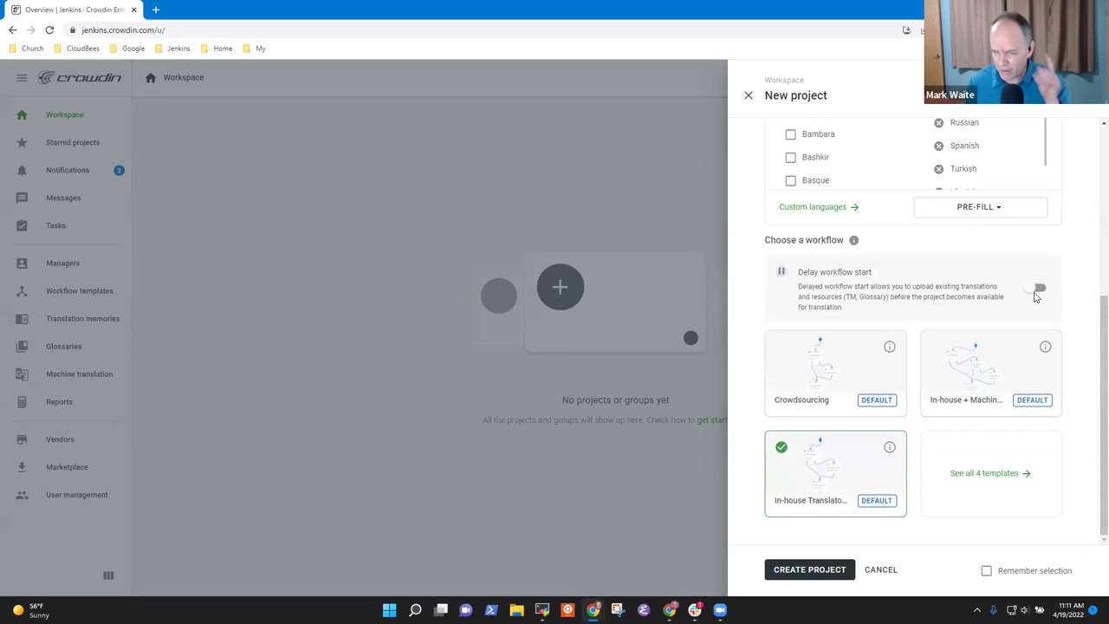
{"action": "left_click", "coordinate": [1036, 294]}
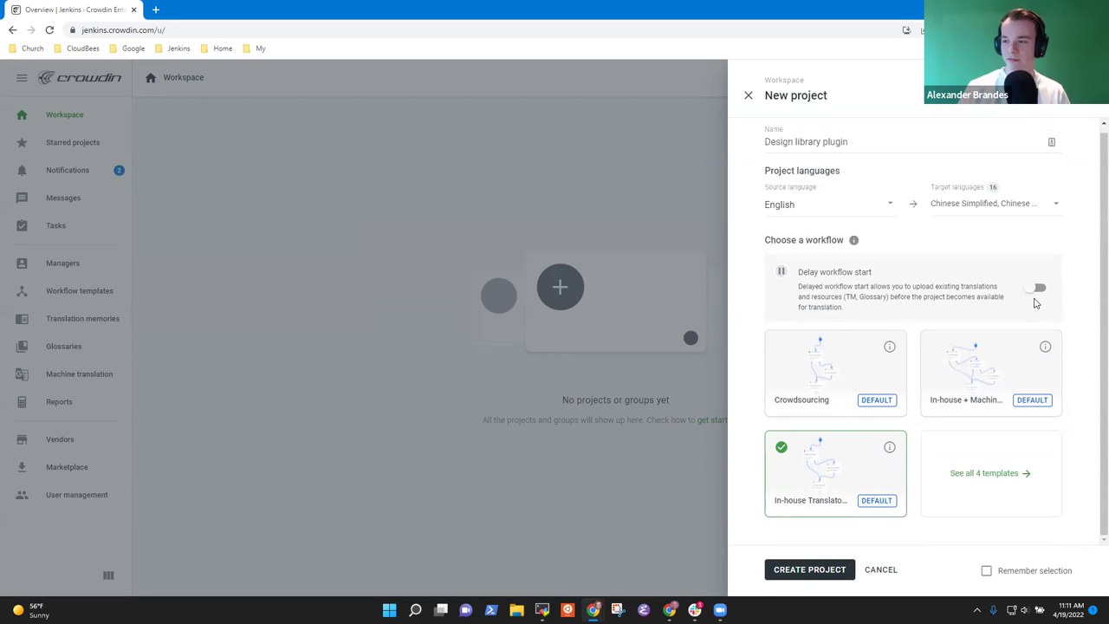
{"action": "left_click", "coordinate": [1036, 289]}
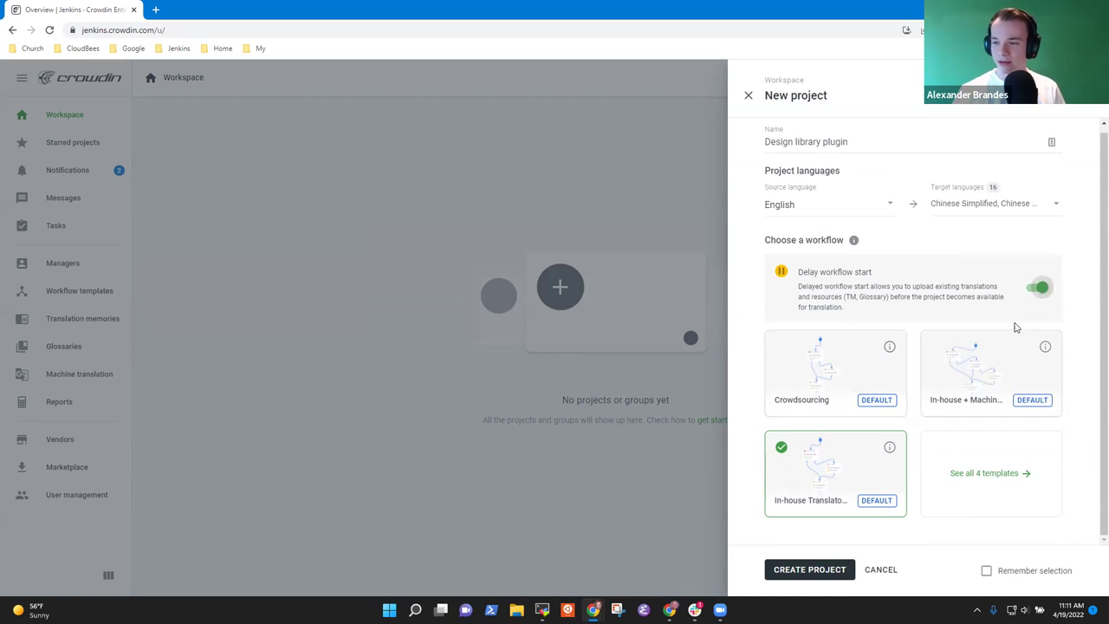
{"action": "left_click", "coordinate": [830, 371]}
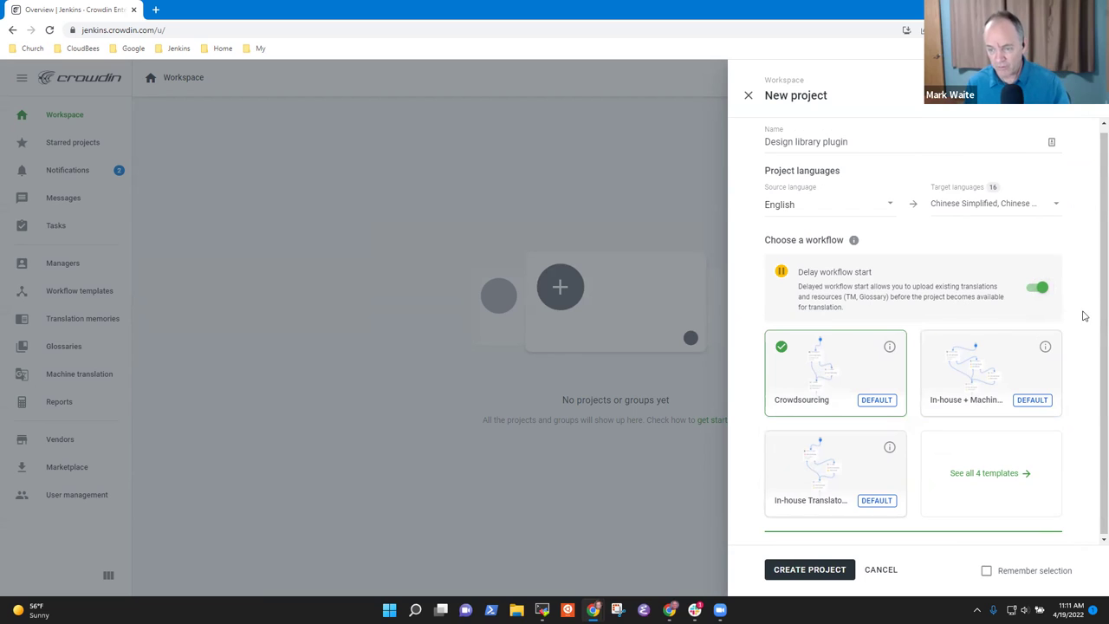
{"action": "scroll", "coordinate": [1092, 263], "scroll_direction": "up", "scroll_amount": 1}
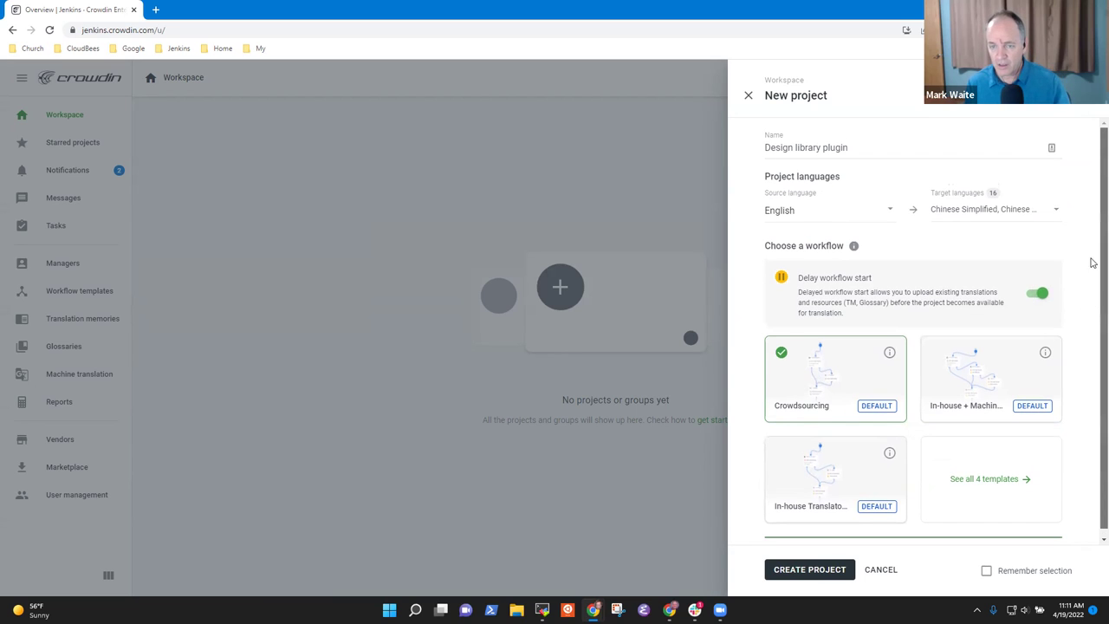
{"action": "scroll", "coordinate": [1094, 261], "scroll_direction": "down", "scroll_amount": 1}
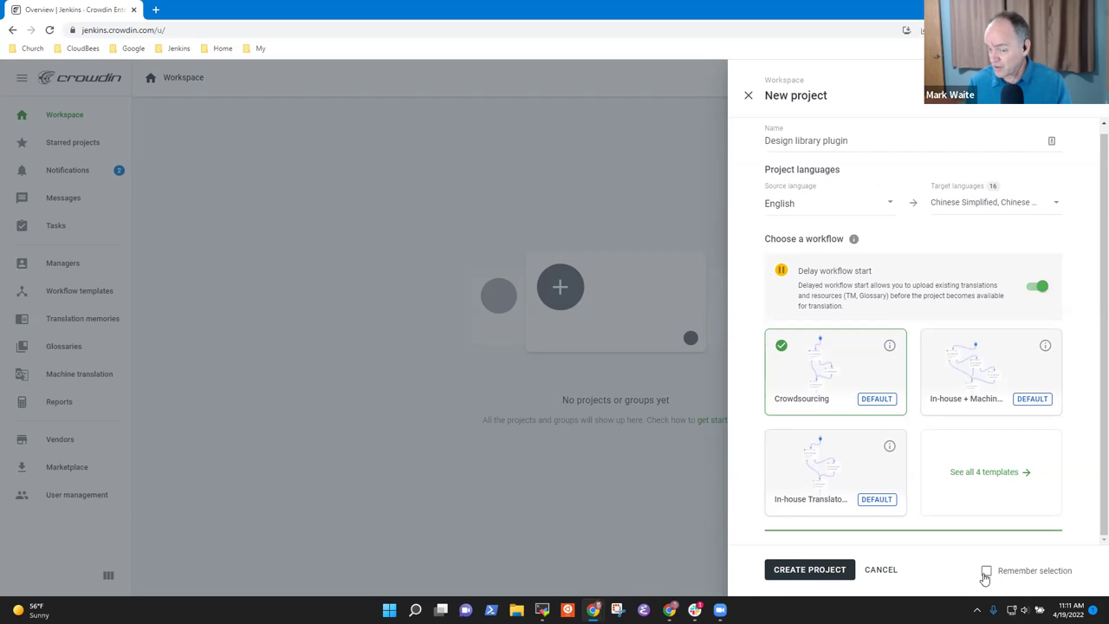
{"action": "left_click", "coordinate": [986, 572]}
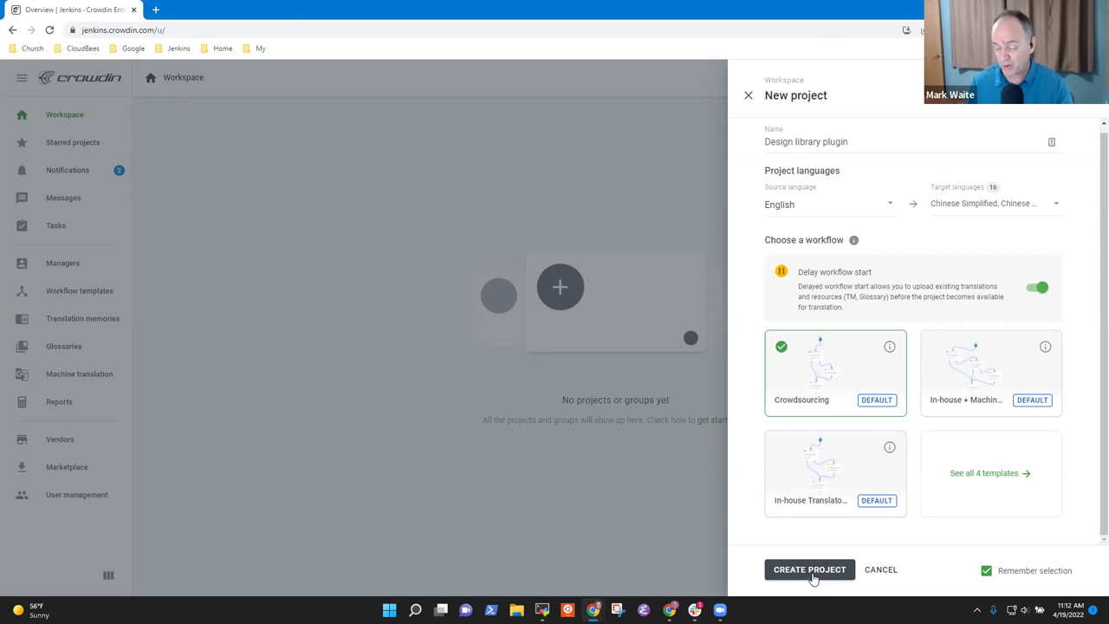
{"action": "left_click", "coordinate": [811, 571]}
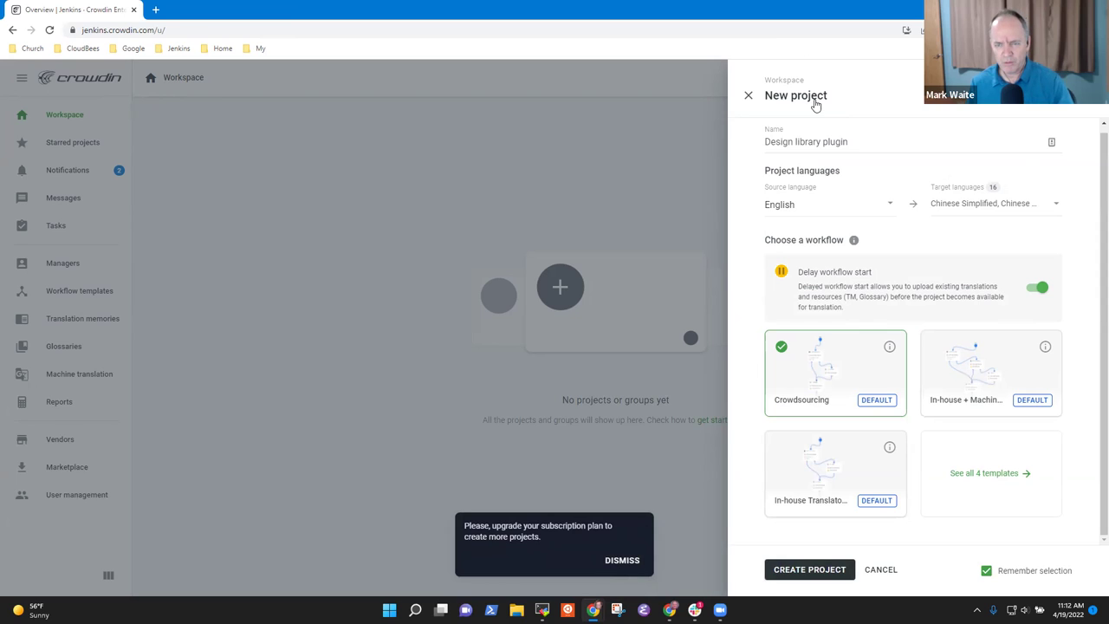
- Dismiss the plan-upgrade warning, retry creation once, then close the New project form
{"action": "left_click", "coordinate": [632, 563]}
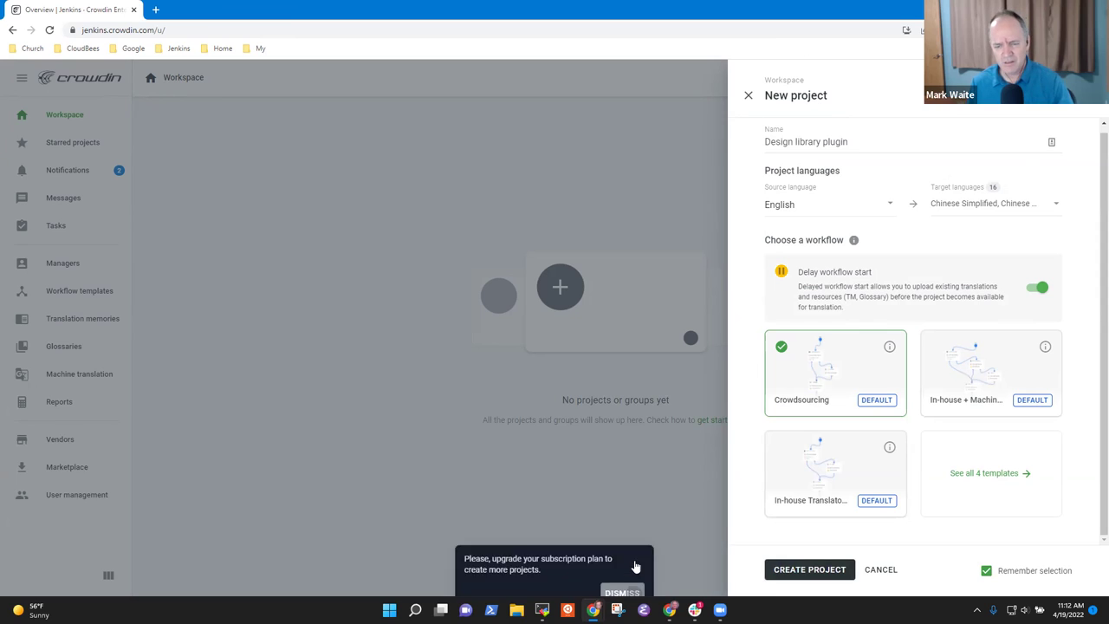
{"action": "left_click", "coordinate": [784, 572]}
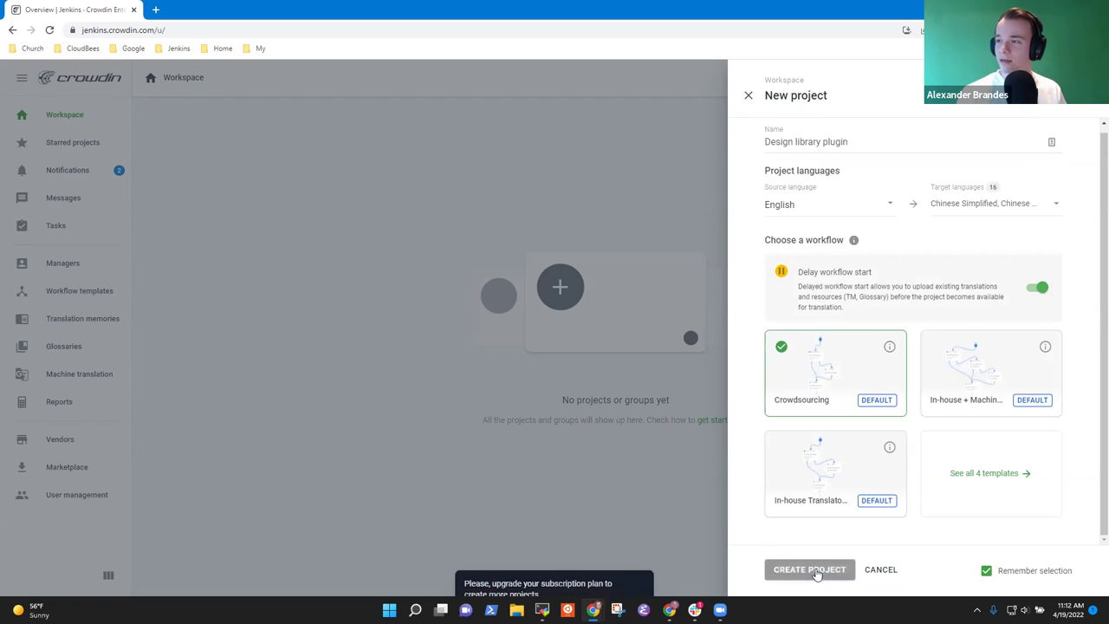
{"action": "left_click", "coordinate": [631, 564]}
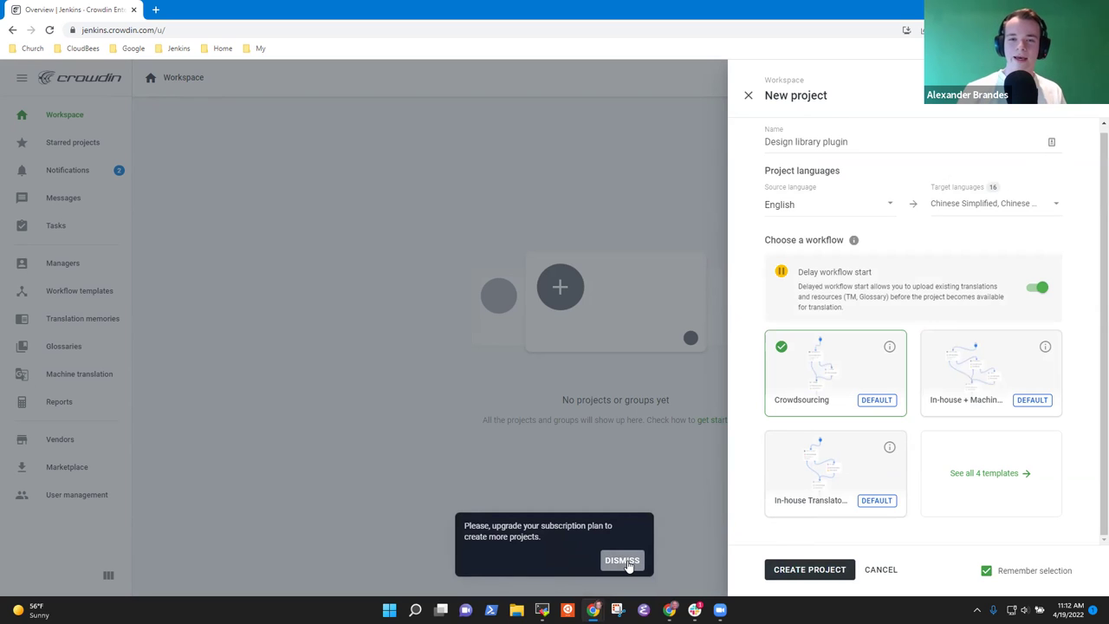
{"action": "left_click", "coordinate": [629, 562]}
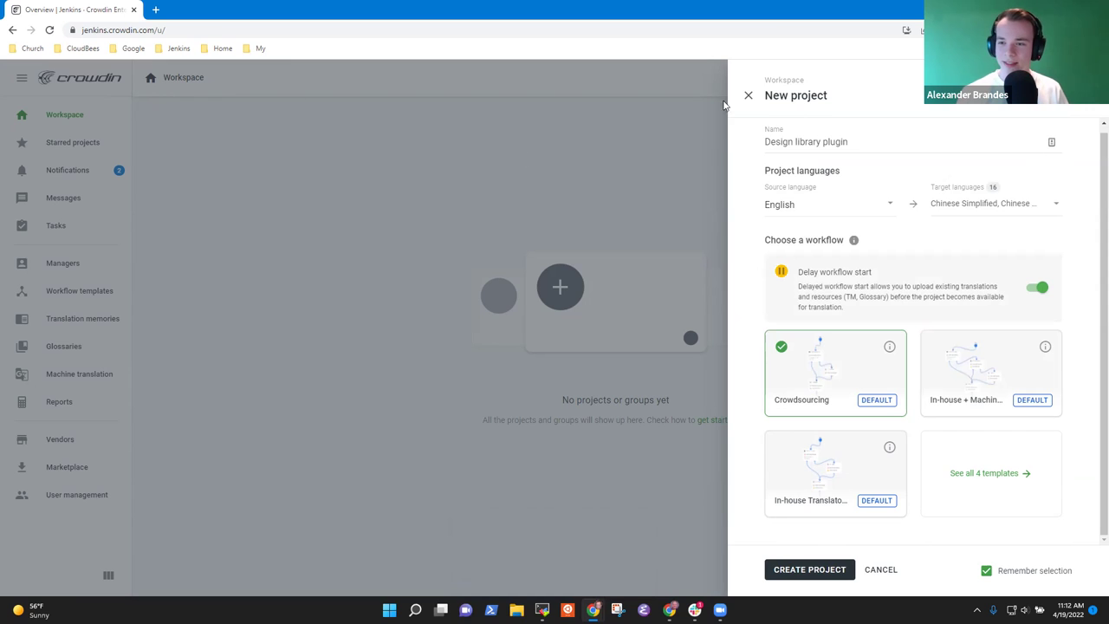
{"action": "left_click", "coordinate": [749, 97]}
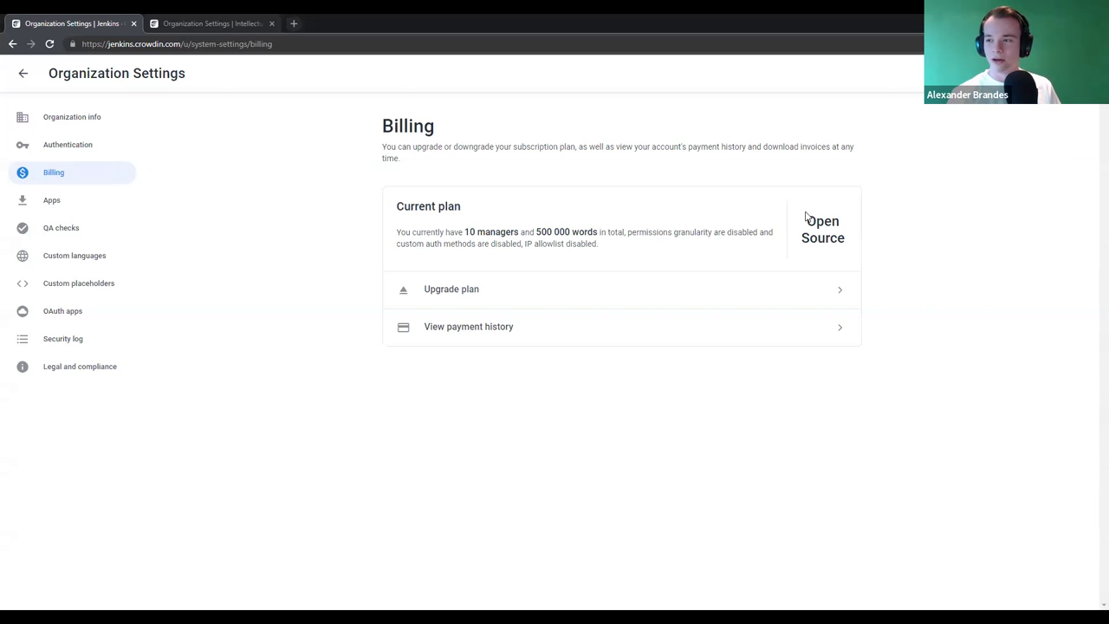
- Check the Jenkins Open Source plan and its 10-manager limit, then view the other organization's billing
{"action": "left_click_drag", "start_coordinate": [805, 217], "coordinate": [853, 246]}
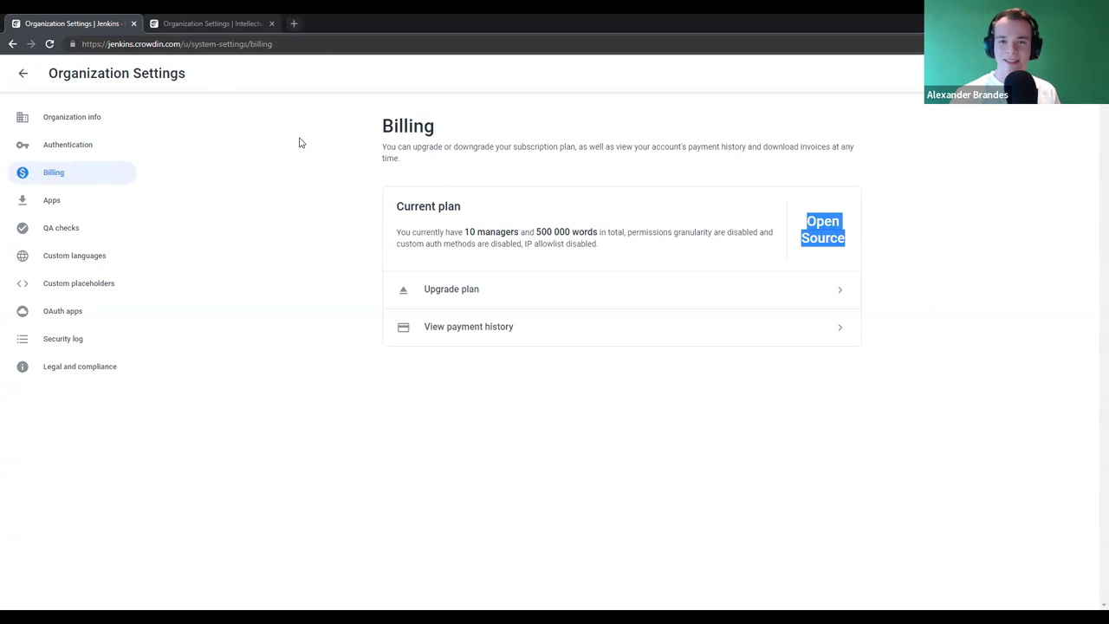
{"action": "left_click_drag", "start_coordinate": [802, 217], "coordinate": [856, 234]}
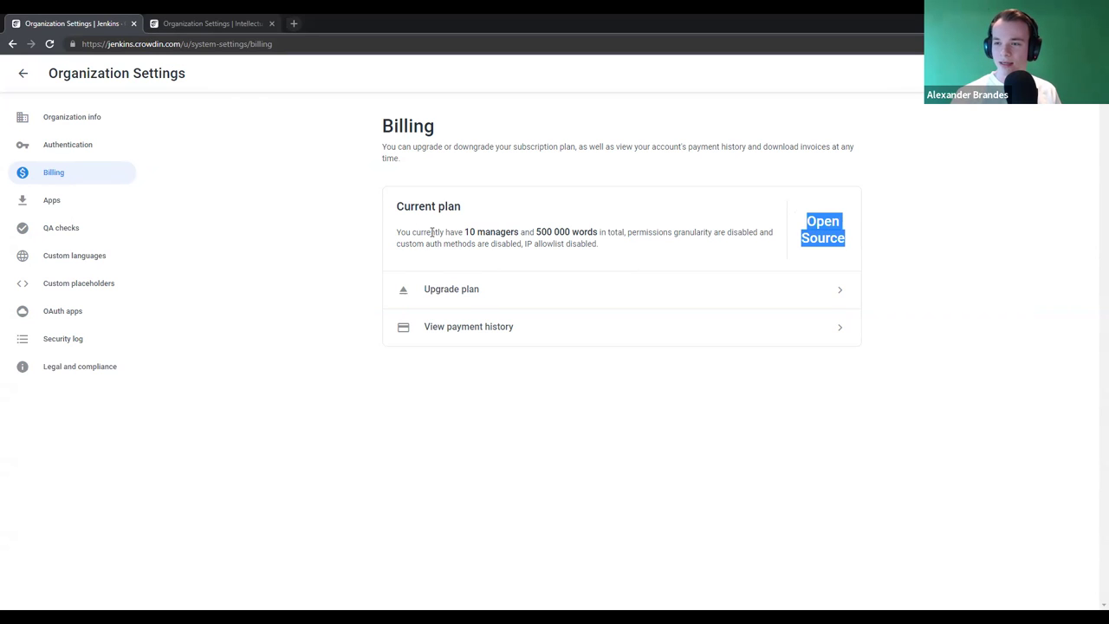
{"action": "left_click_drag", "start_coordinate": [467, 231], "coordinate": [488, 231]}
{"action": "left_click", "coordinate": [533, 231]}
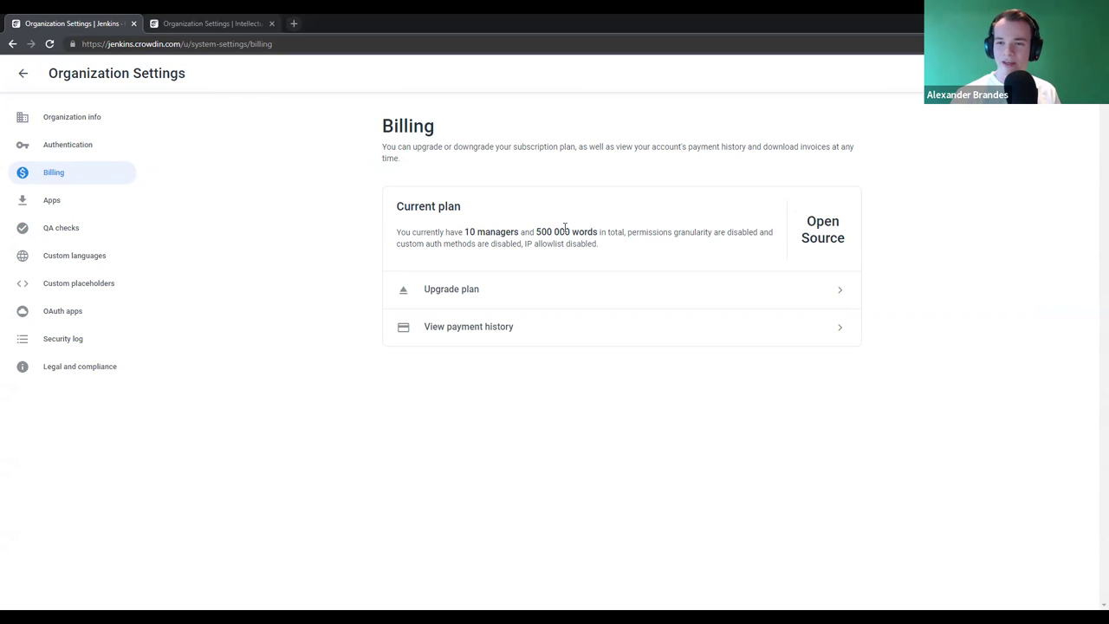
{"action": "left_click", "coordinate": [218, 19]}
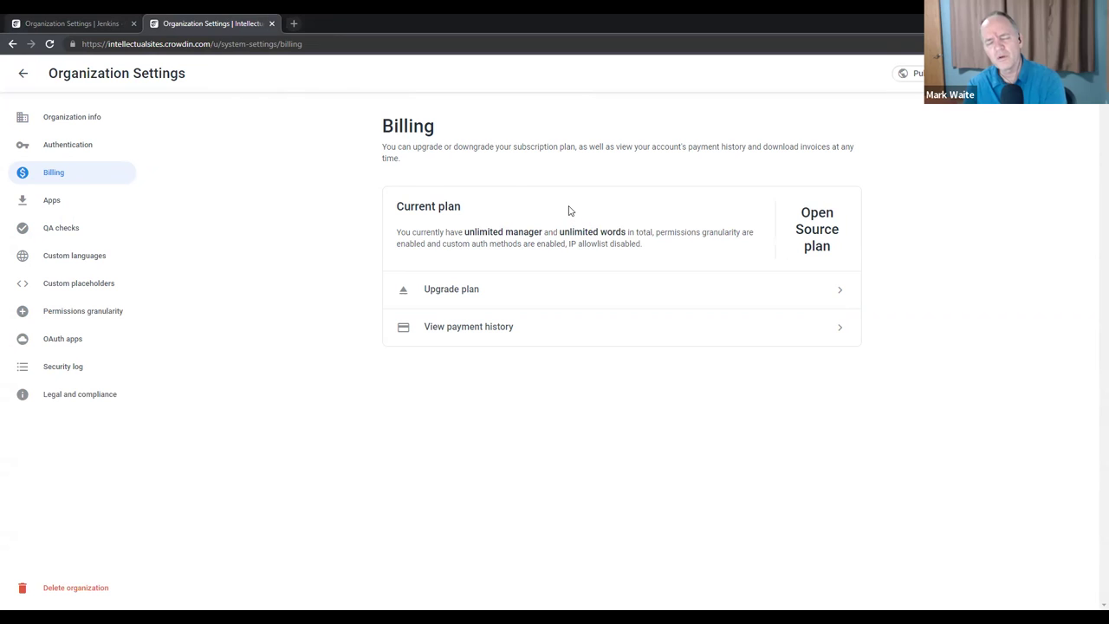
- Compare both organizations' Open Source plan details across tabs, ending on the Jenkins Billing page
{"action": "left_click", "coordinate": [70, 24]}
{"action": "left_click", "coordinate": [197, 19]}
{"action": "left_click", "coordinate": [23, 18]}
{"action": "left_click", "coordinate": [178, 26]}
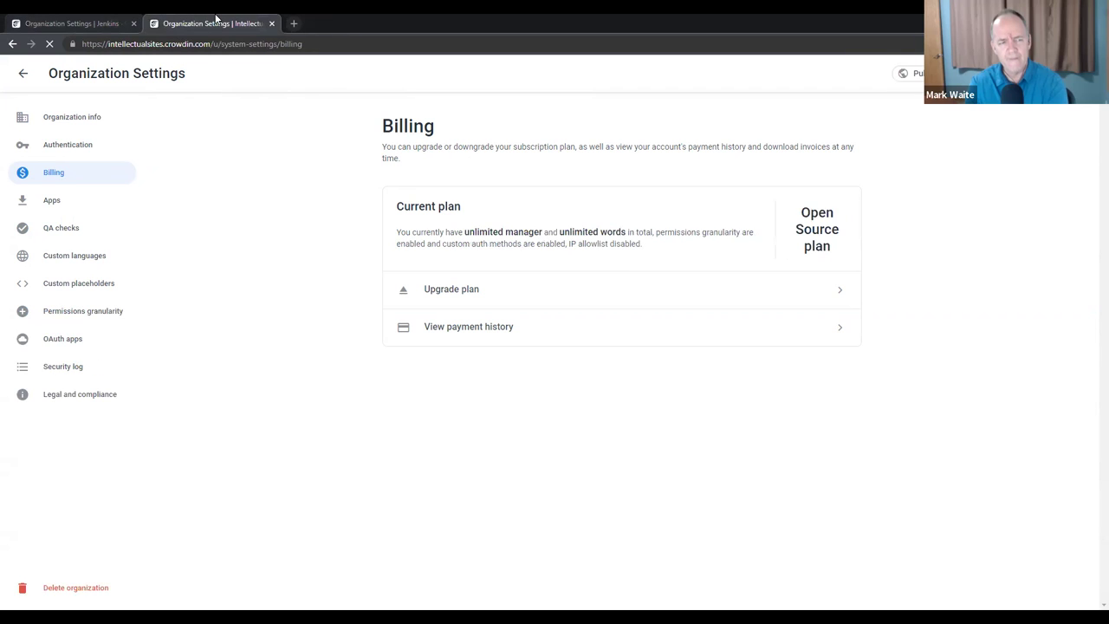
{"action": "left_click_drag", "start_coordinate": [802, 215], "coordinate": [848, 262]}
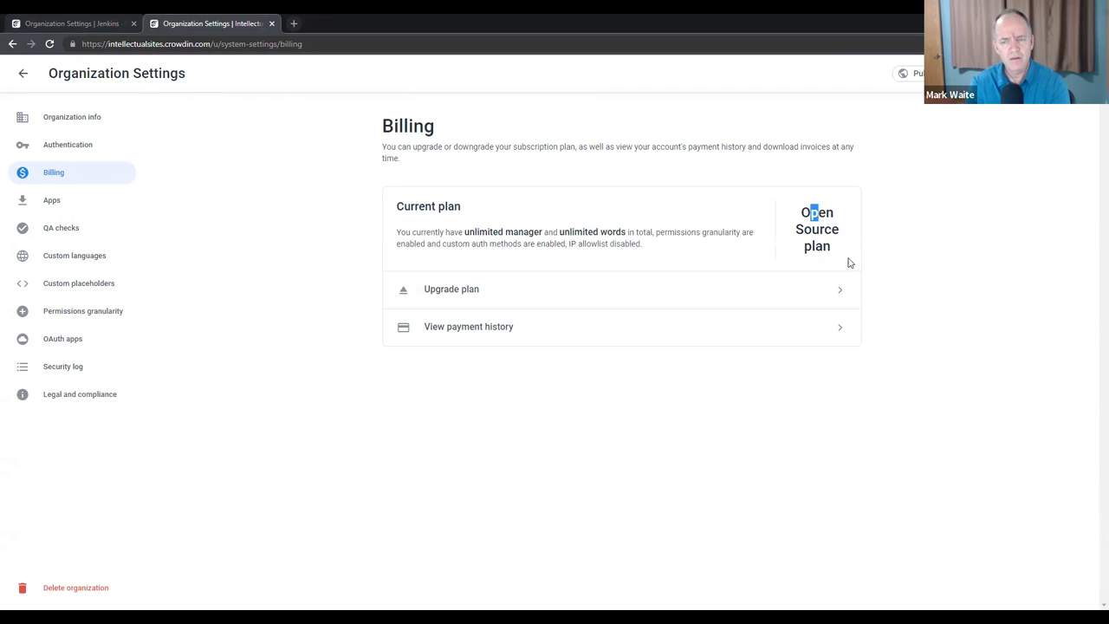
{"action": "left_click", "coordinate": [97, 19]}
{"action": "triple_click", "coordinate": [843, 243]}
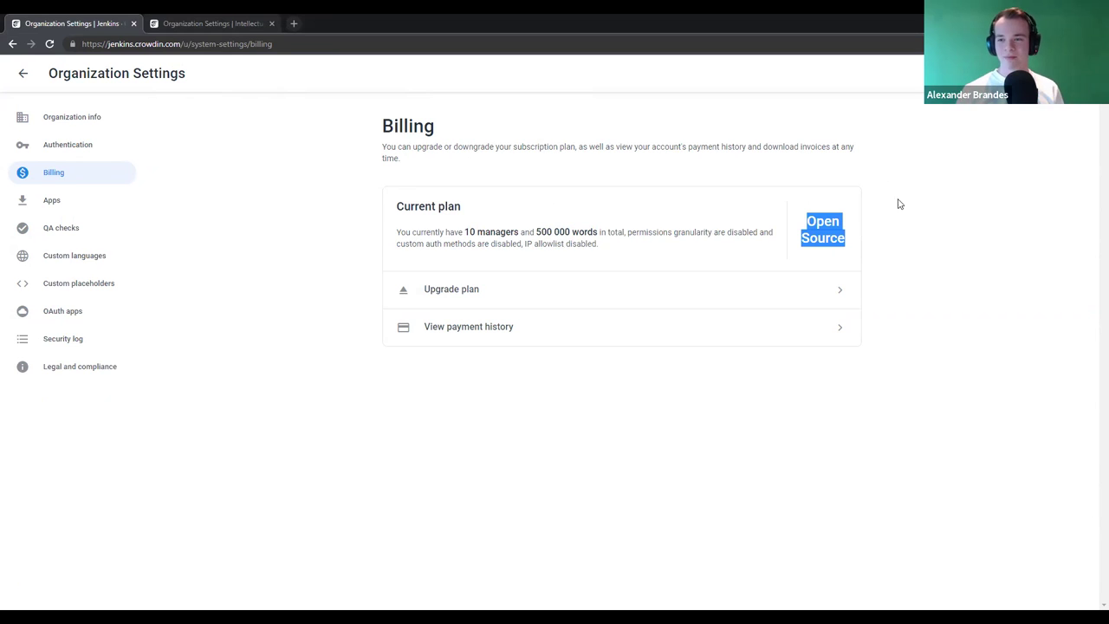
{"action": "left_click", "coordinate": [200, 23]}
{"action": "left_click", "coordinate": [473, 231]}
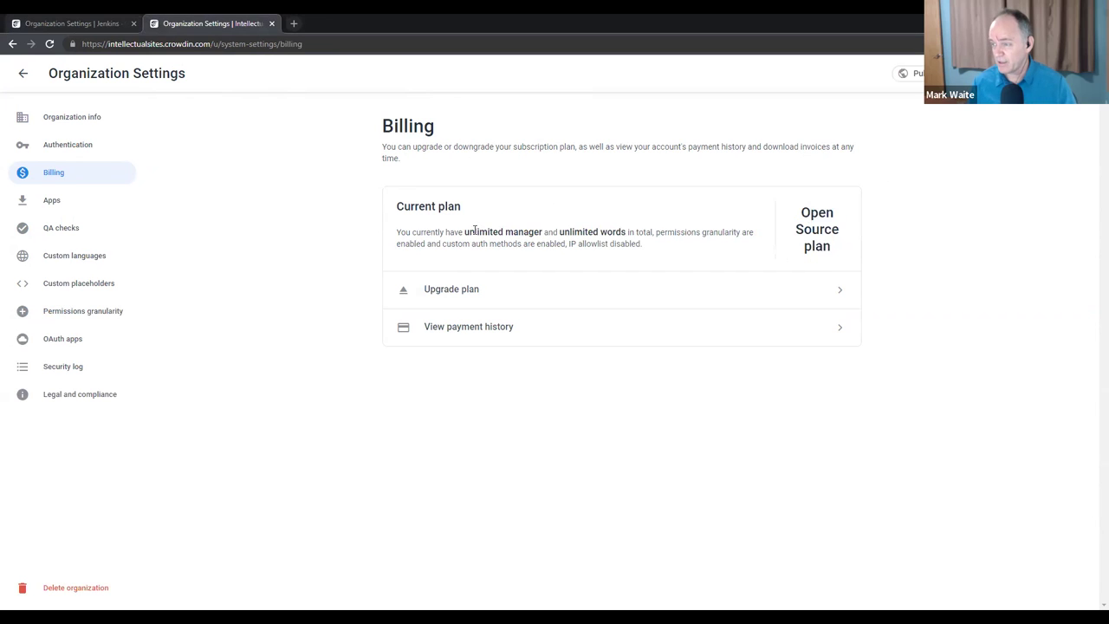
{"action": "double_click", "coordinate": [467, 233]}
{"action": "left_click", "coordinate": [555, 203]}
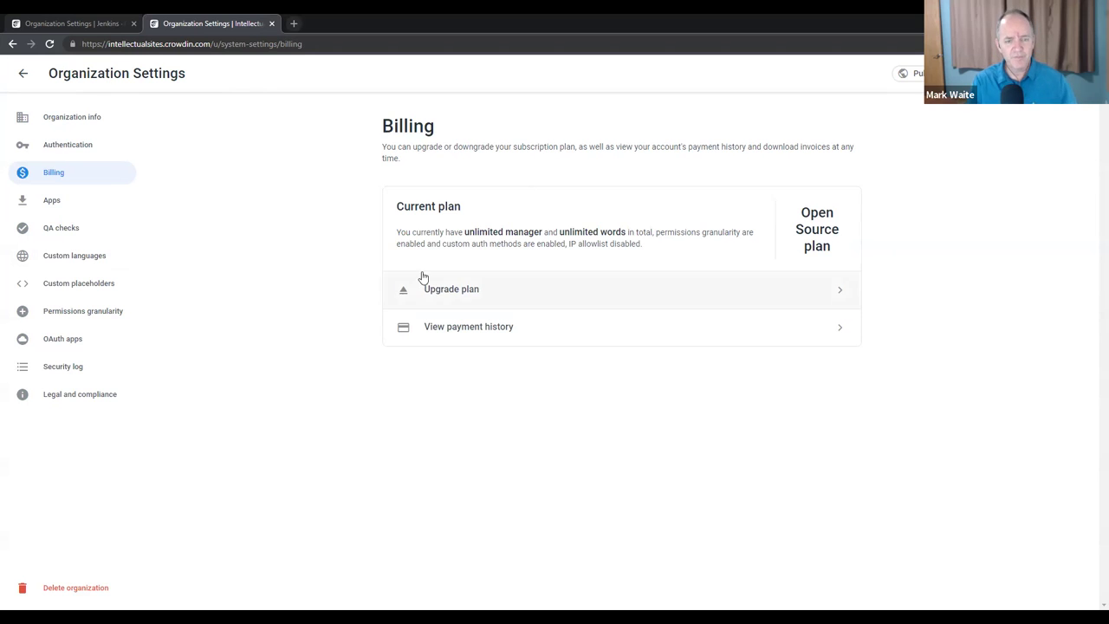
{"action": "left_click", "coordinate": [74, 17]}
{"action": "left_click", "coordinate": [601, 200]}
{"action": "left_click", "coordinate": [230, 17]}
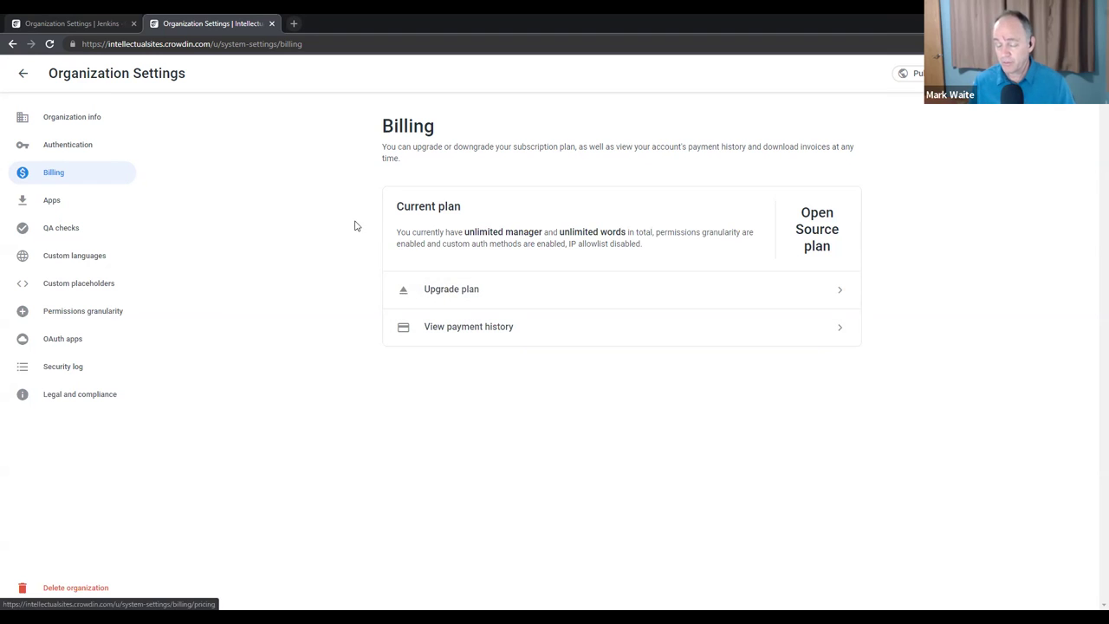
{"action": "left_click", "coordinate": [85, 20]}
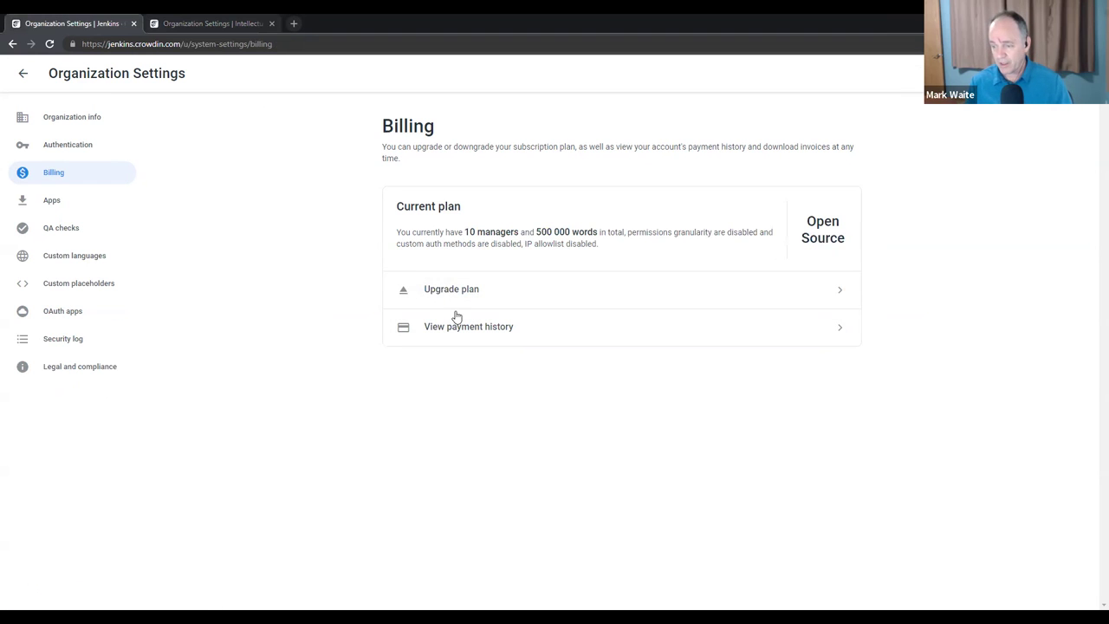
- Open the plan pricing pages for both organizations and flip between them to compare
{"action": "left_click", "coordinate": [229, 13]}
{"action": "left_click", "coordinate": [494, 287]}
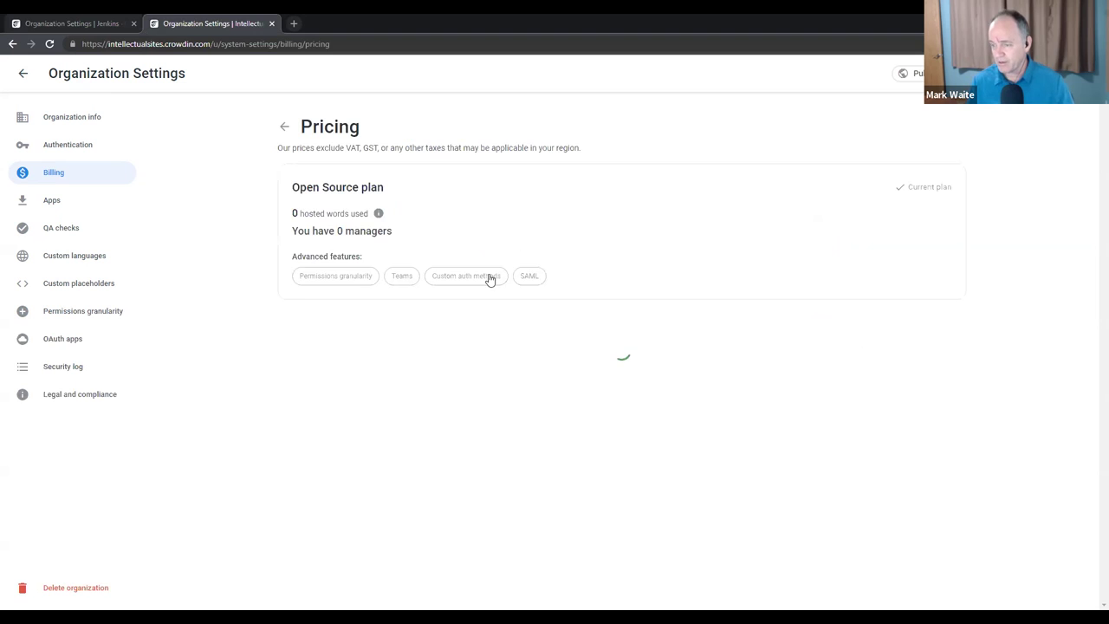
{"action": "left_click", "coordinate": [112, 24]}
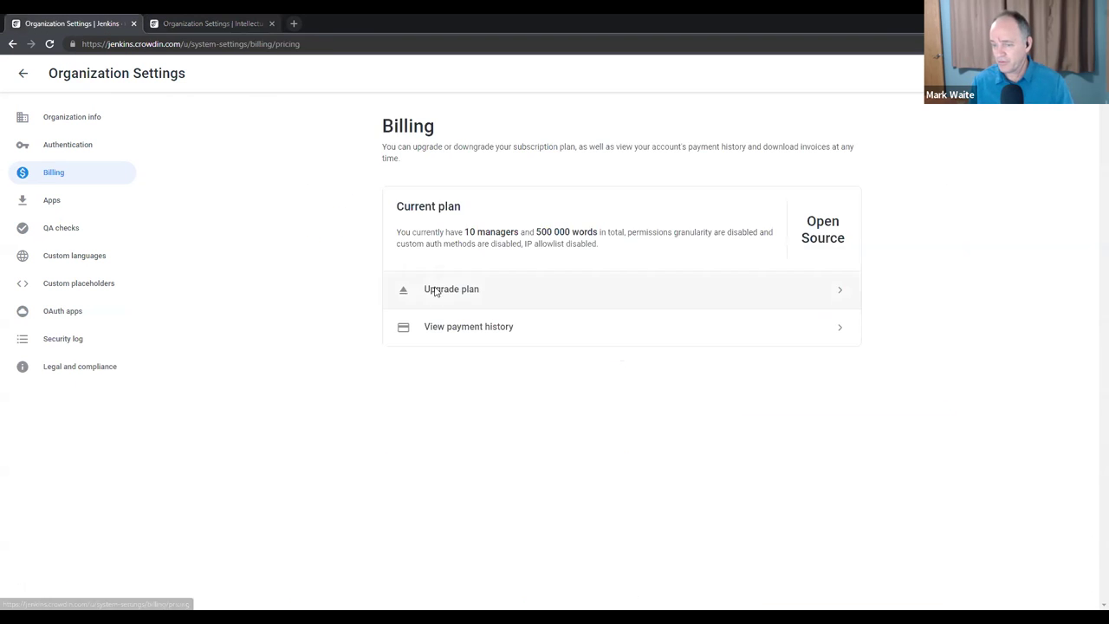
{"action": "left_click", "coordinate": [433, 289]}
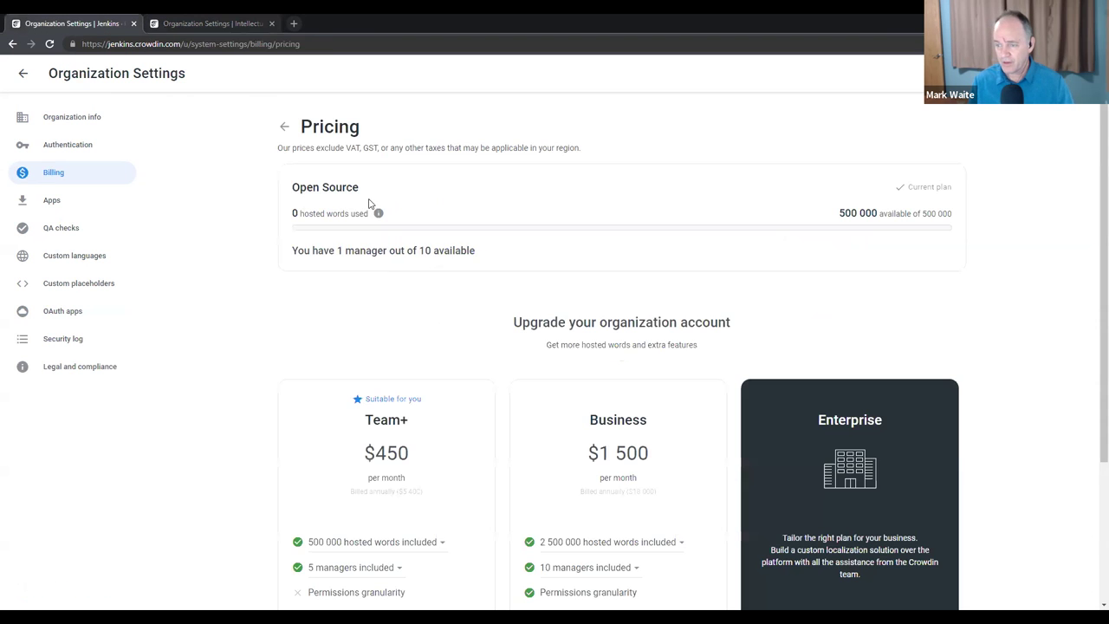
{"action": "left_click", "coordinate": [221, 19]}
{"action": "left_click", "coordinate": [99, 19]}
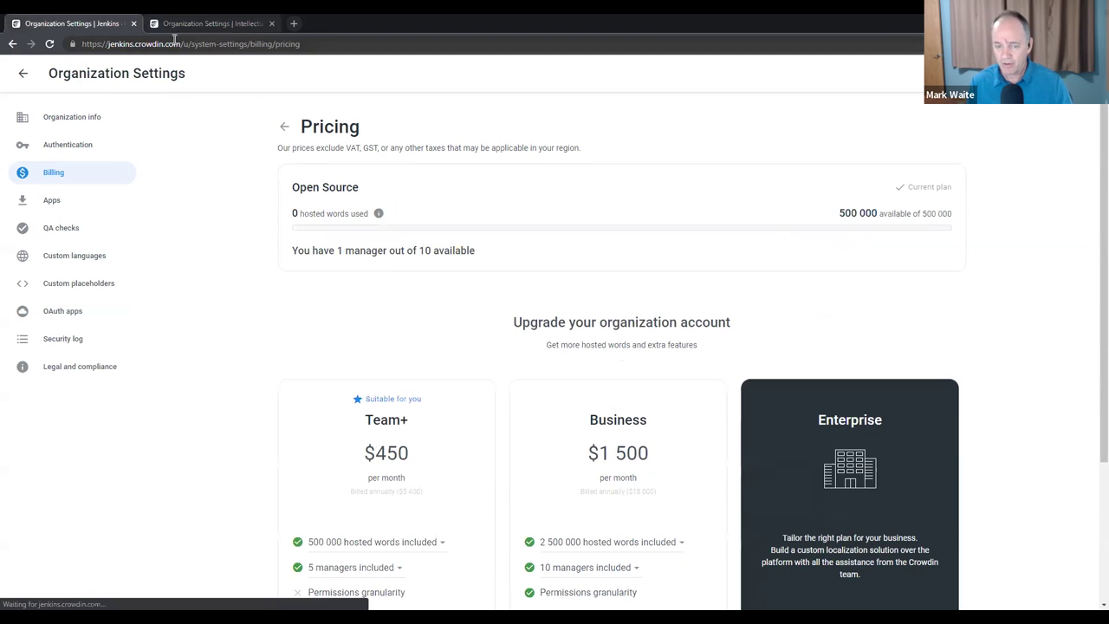
{"action": "left_click", "coordinate": [215, 19]}
{"action": "left_click", "coordinate": [71, 19]}
{"action": "left_click", "coordinate": [208, 19]}
{"action": "left_click", "coordinate": [78, 19]}
{"action": "left_click", "coordinate": [210, 20]}
{"action": "left_click", "coordinate": [88, 19]}
{"action": "left_click", "coordinate": [204, 19]}
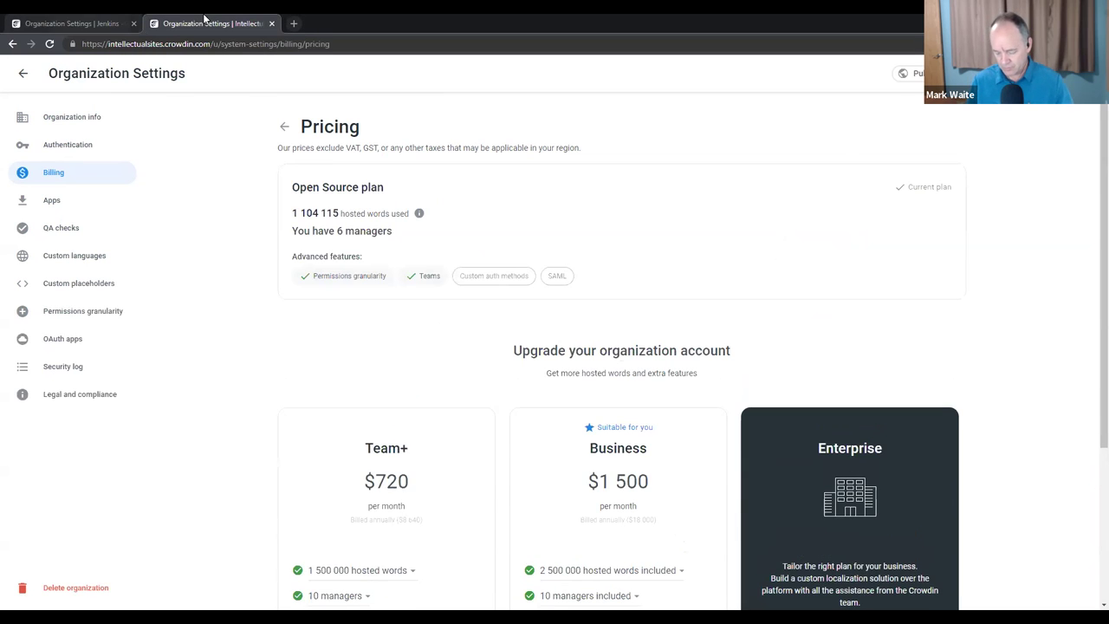
{"action": "left_click", "coordinate": [71, 19]}
{"action": "left_click", "coordinate": [202, 19]}
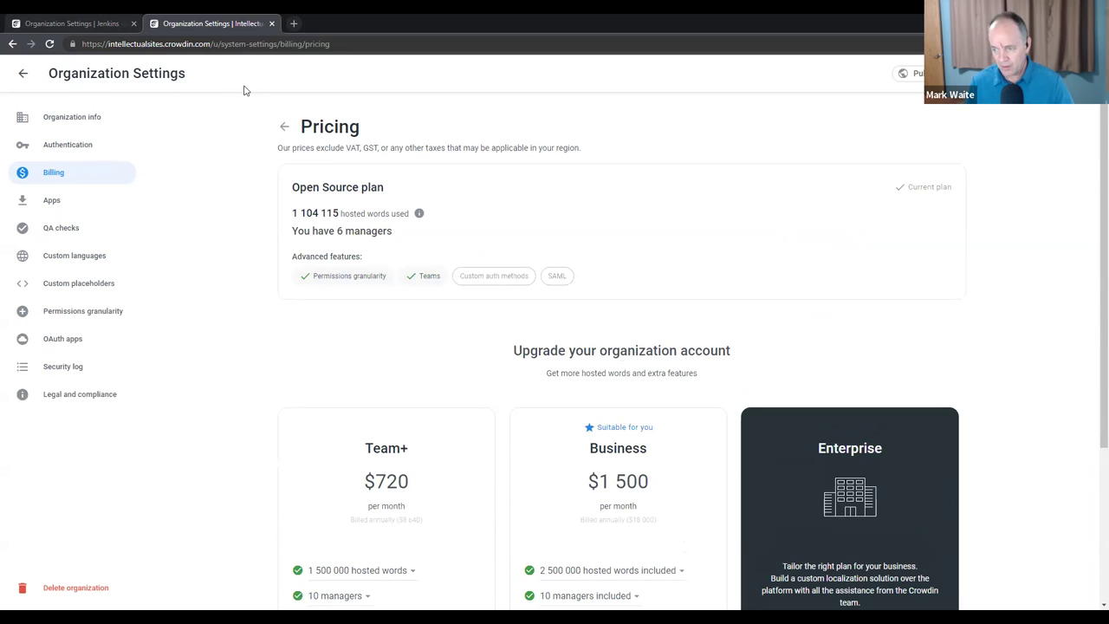
{"action": "left_click", "coordinate": [112, 20]}
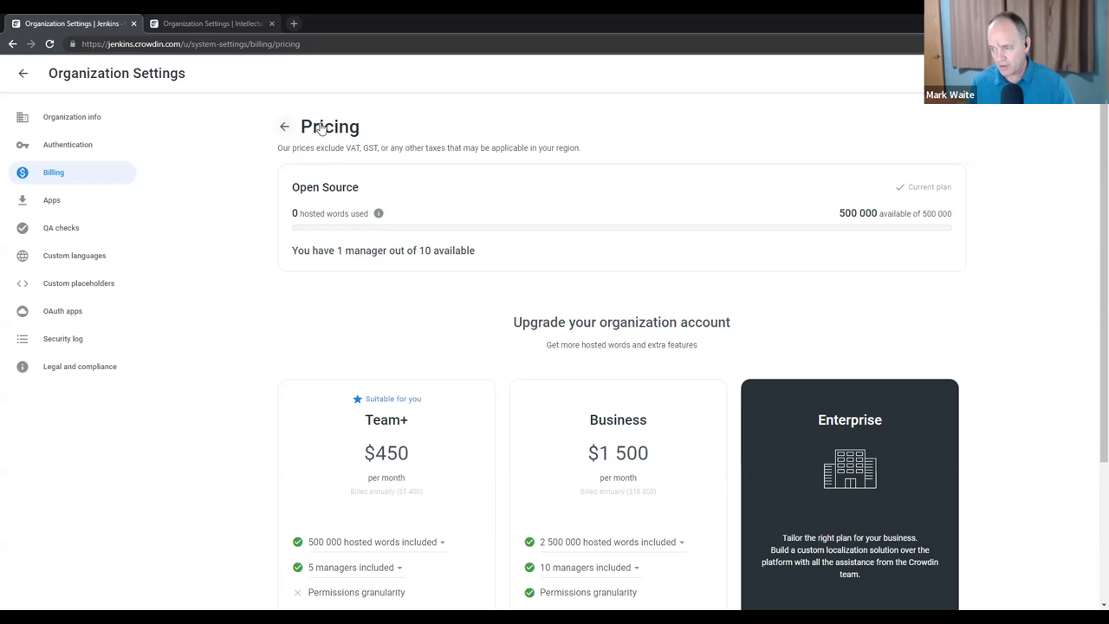
- Keep comparing IntellectualSites and Jenkins pricing, then return to the empty Jenkins Workspace
{"action": "left_click", "coordinate": [212, 23]}
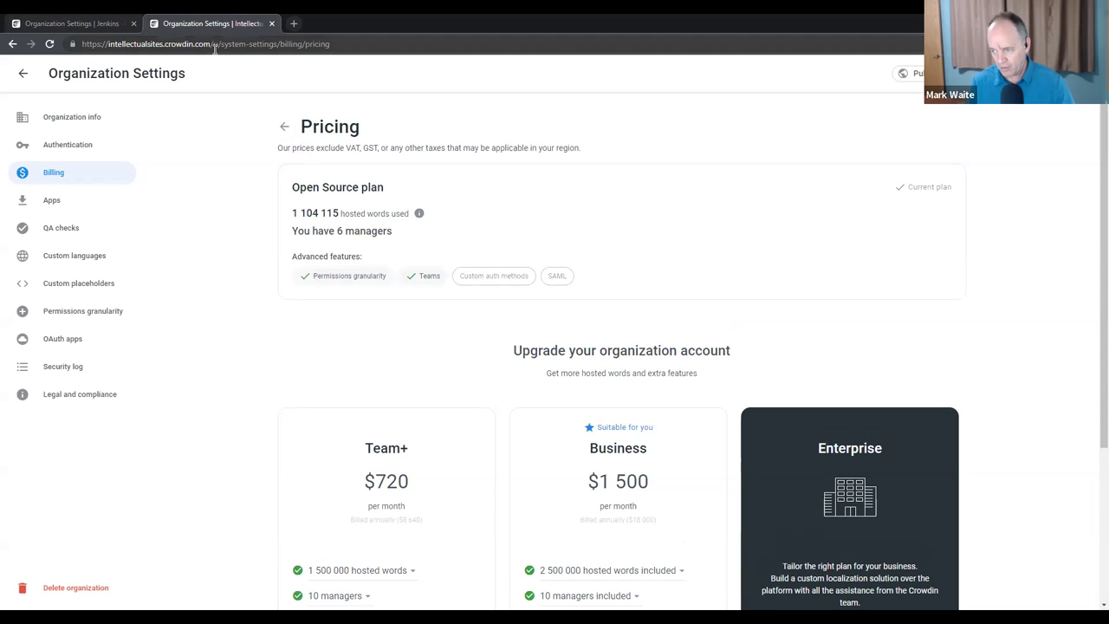
{"action": "scroll", "coordinate": [260, 152], "scroll_direction": "down", "scroll_amount": 3}
{"action": "scroll", "coordinate": [258, 185], "scroll_direction": "up", "scroll_amount": 1}
{"action": "scroll", "coordinate": [253, 208], "scroll_direction": "up", "scroll_amount": 2}
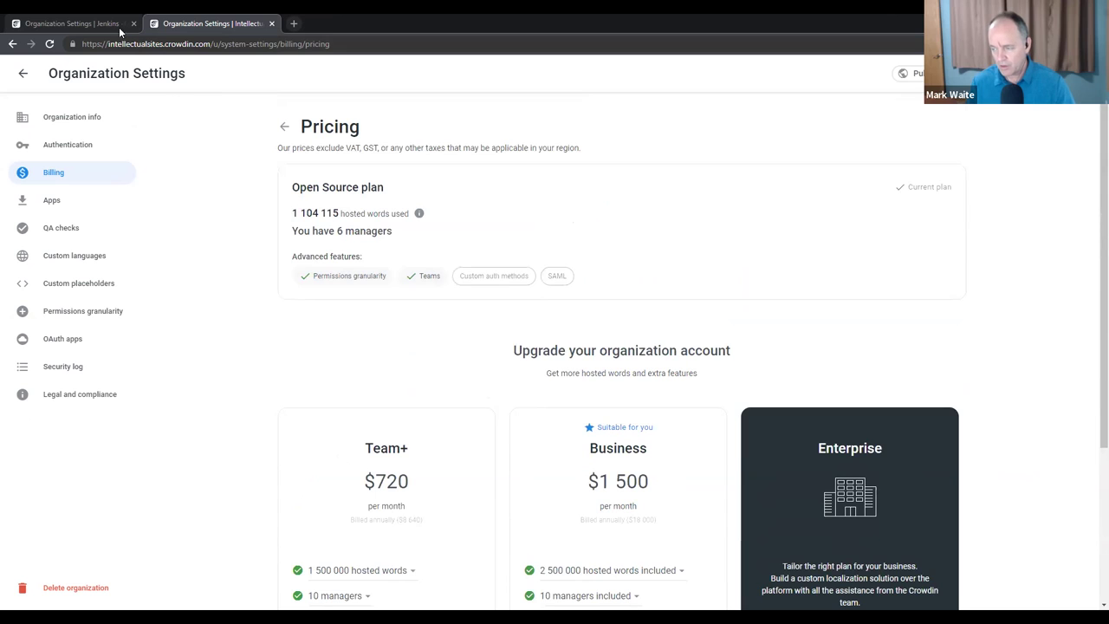
{"action": "left_click", "coordinate": [94, 13]}
{"action": "left_click", "coordinate": [179, 17]}
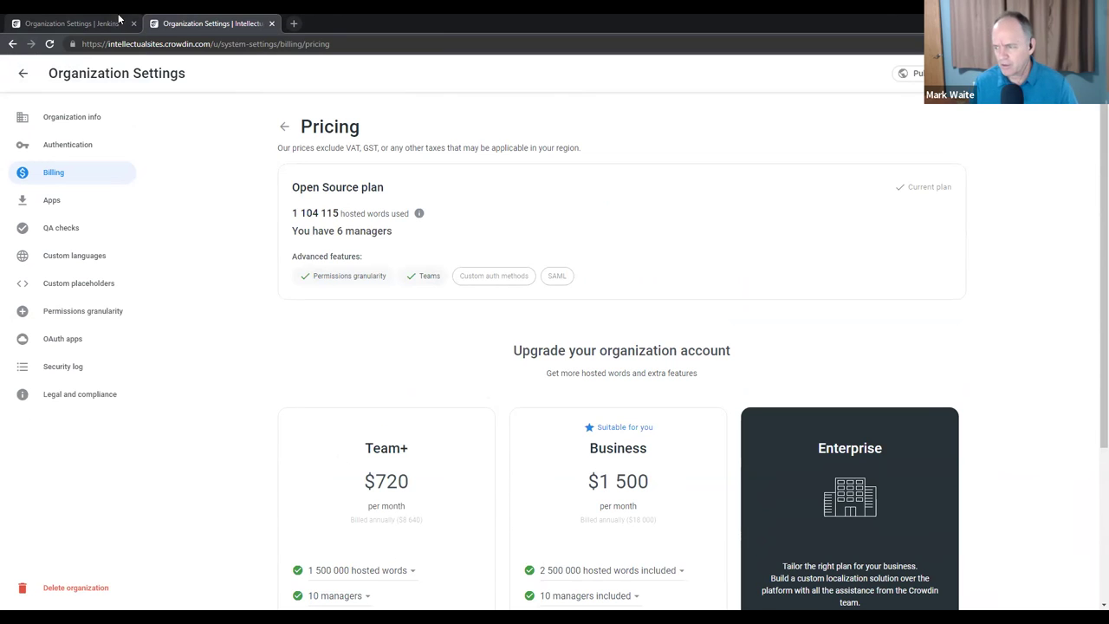
{"action": "left_click", "coordinate": [116, 17]}
{"action": "left_click", "coordinate": [190, 24]}
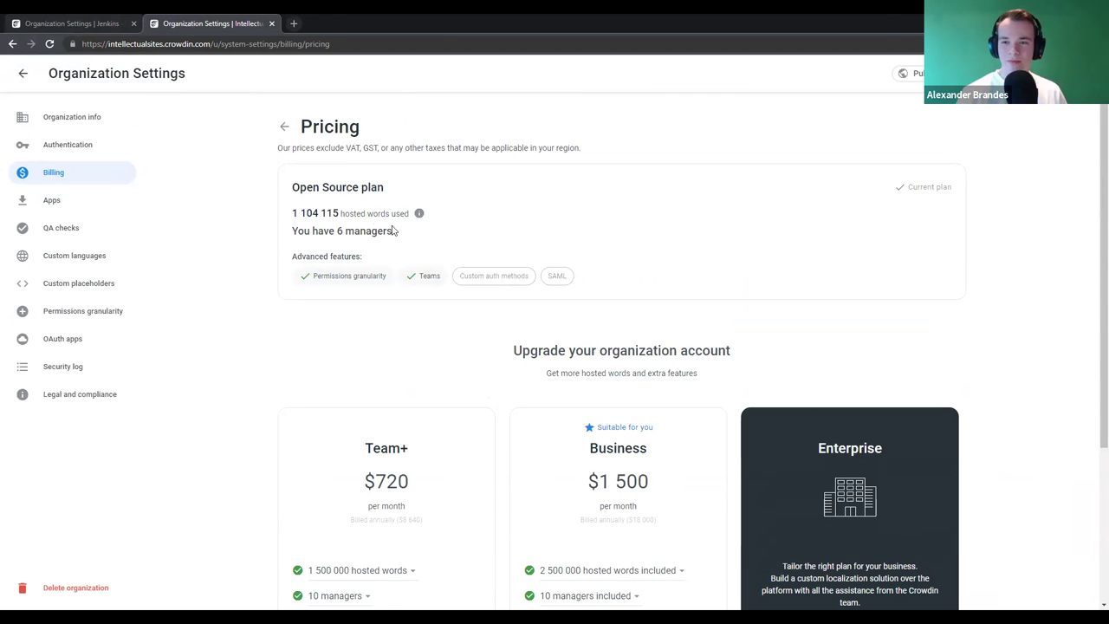
{"action": "left_click", "coordinate": [89, 19]}
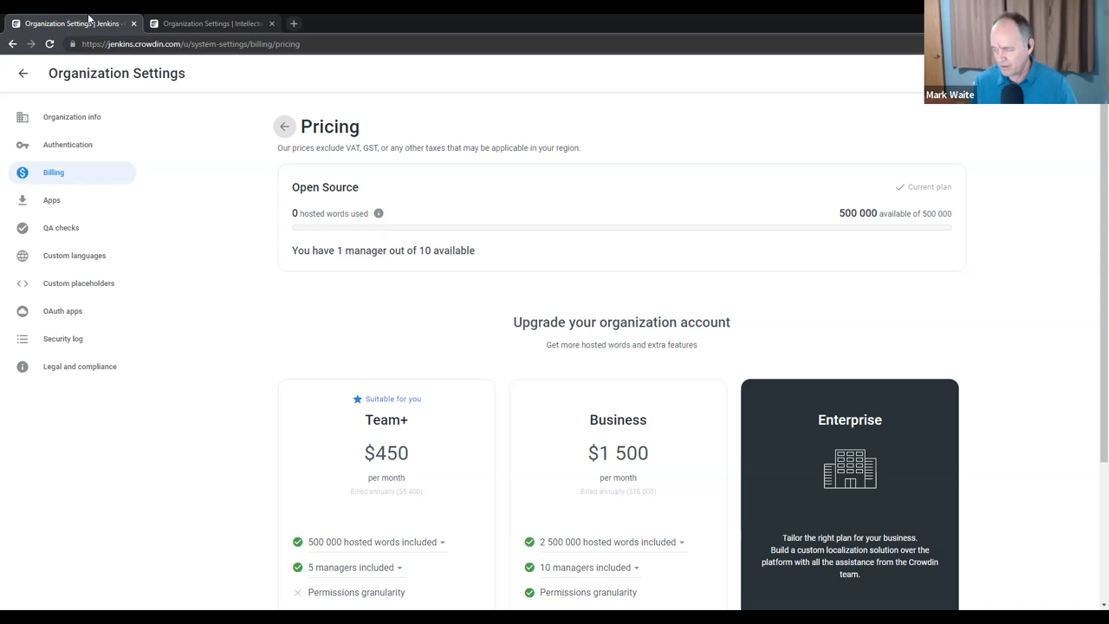
{"action": "left_click", "coordinate": [235, 24]}
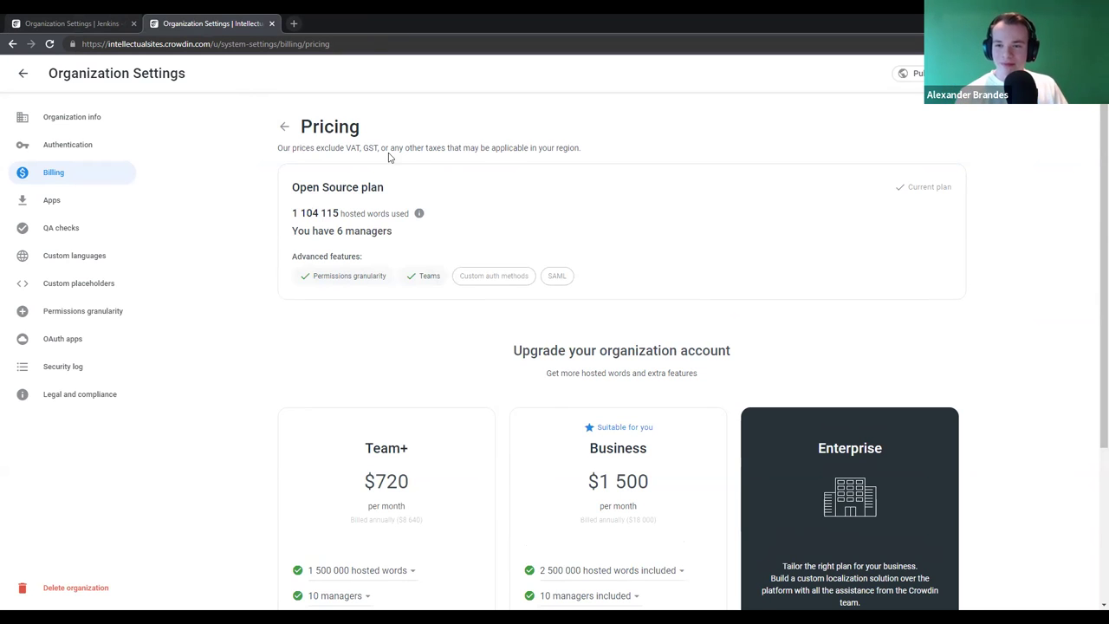
{"action": "scroll", "coordinate": [462, 245], "scroll_direction": "down", "scroll_amount": 3}
{"action": "scroll", "coordinate": [505, 239], "scroll_direction": "up", "scroll_amount": 3}
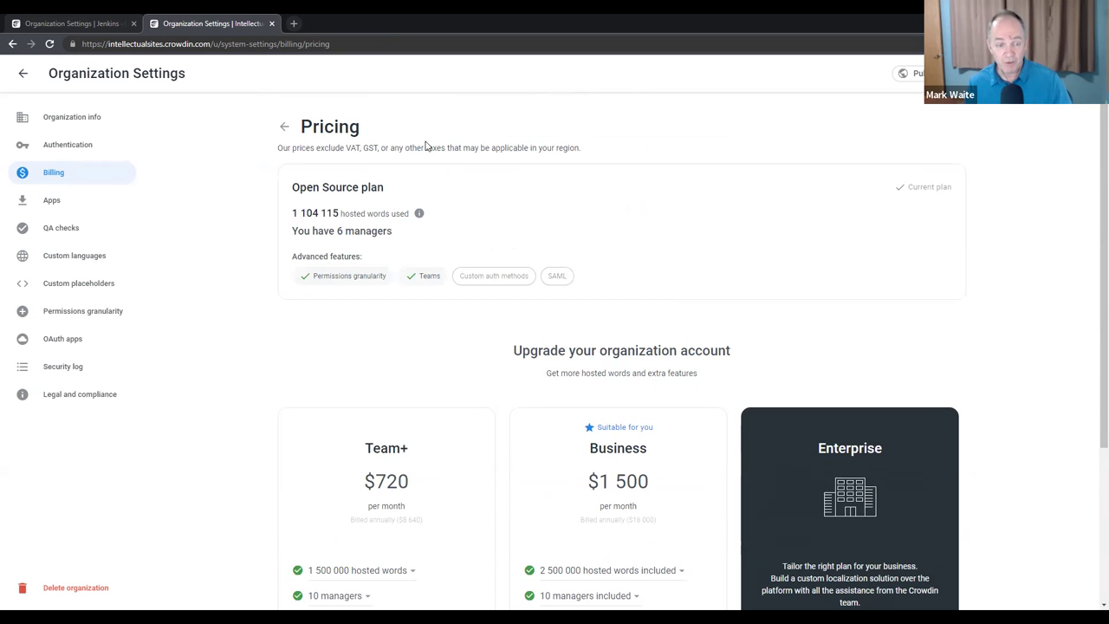
{"action": "left_click", "coordinate": [124, 19]}
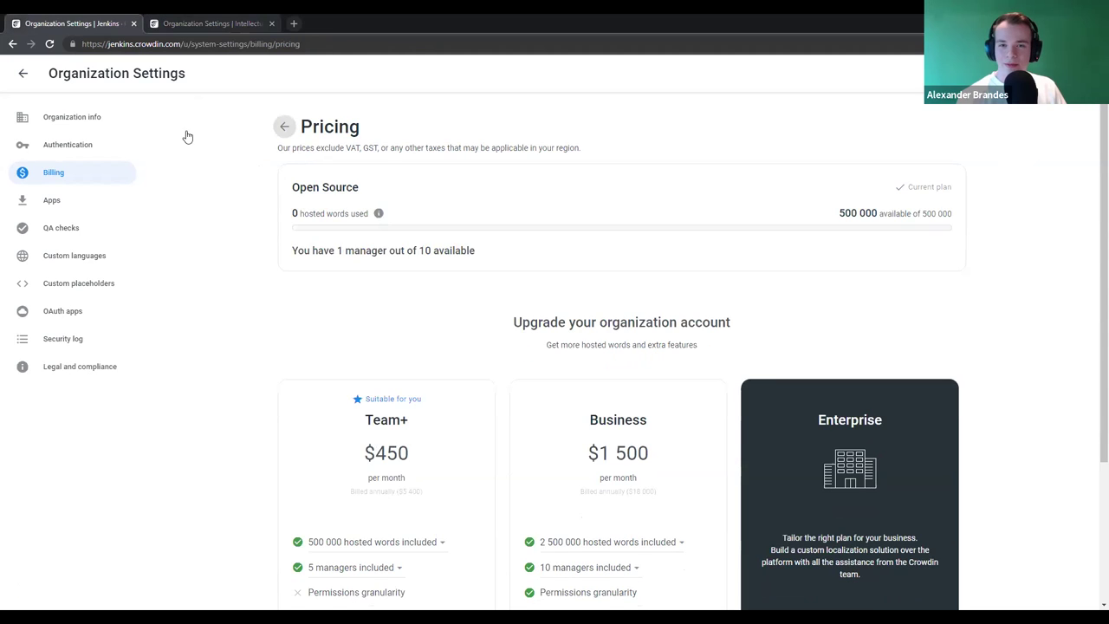
{"action": "left_click", "coordinate": [21, 74]}
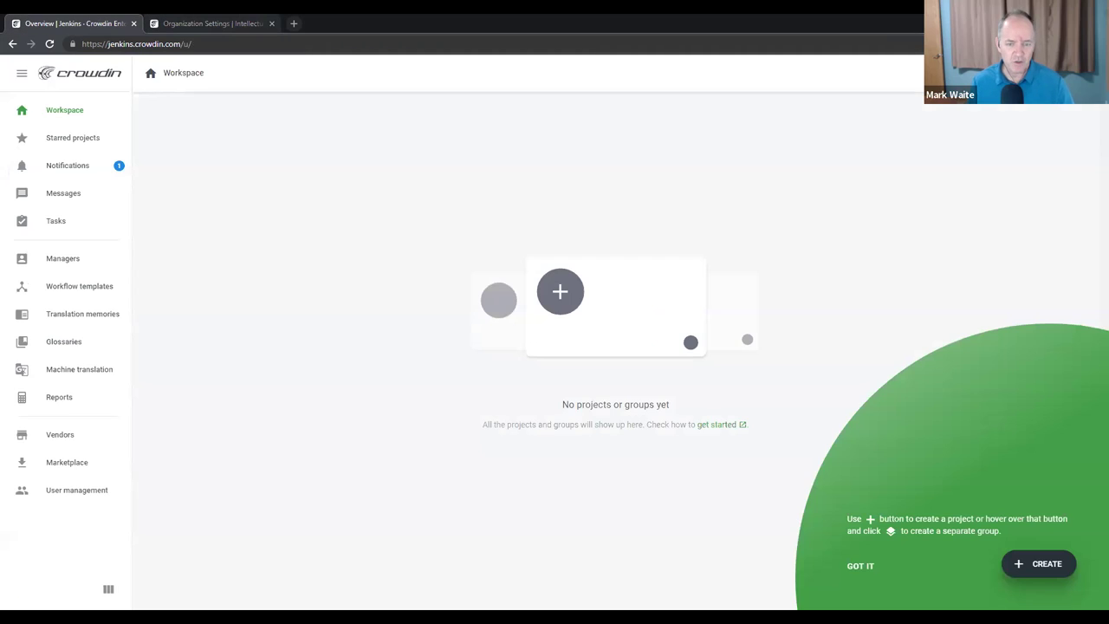
- Open the Billing page in the Jenkins organization's Organization Settings
{"action": "left_click", "coordinate": [1078, 73]}
{"action": "left_click", "coordinate": [979, 267]}
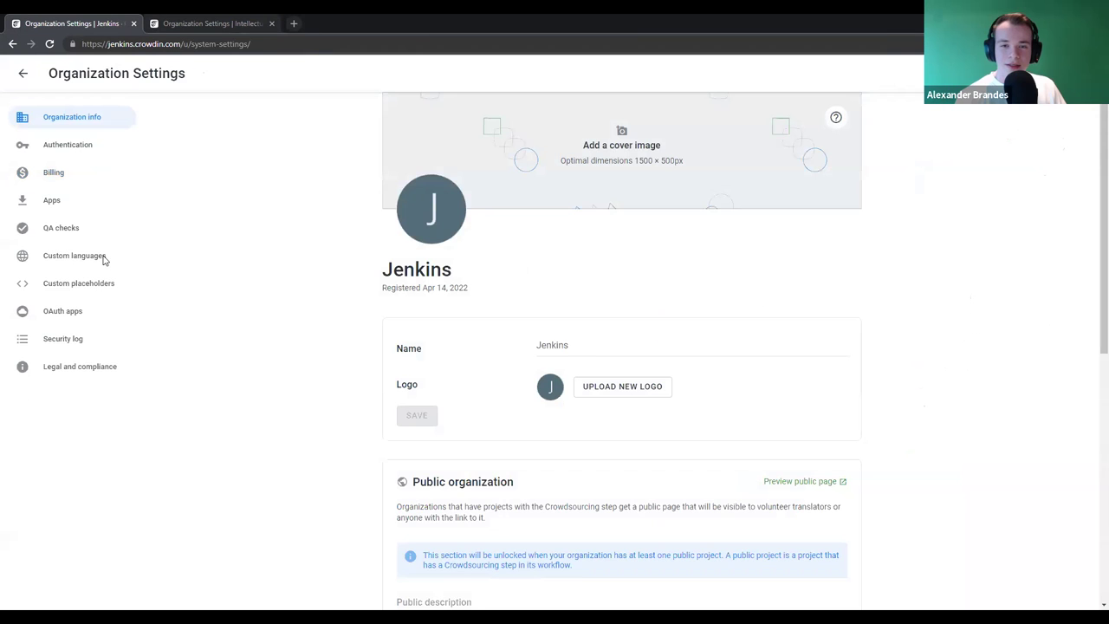
{"action": "left_click", "coordinate": [81, 181]}
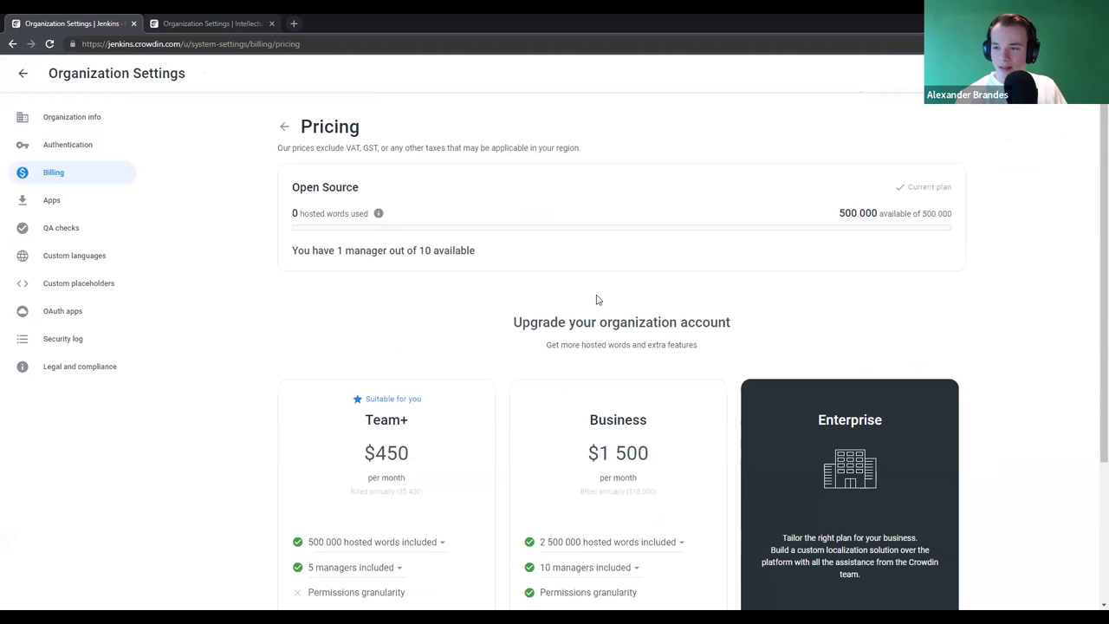
{"action": "scroll", "coordinate": [606, 299], "scroll_direction": "down", "scroll_amount": 3}
{"action": "scroll", "coordinate": [572, 294], "scroll_direction": "up", "scroll_amount": 3}
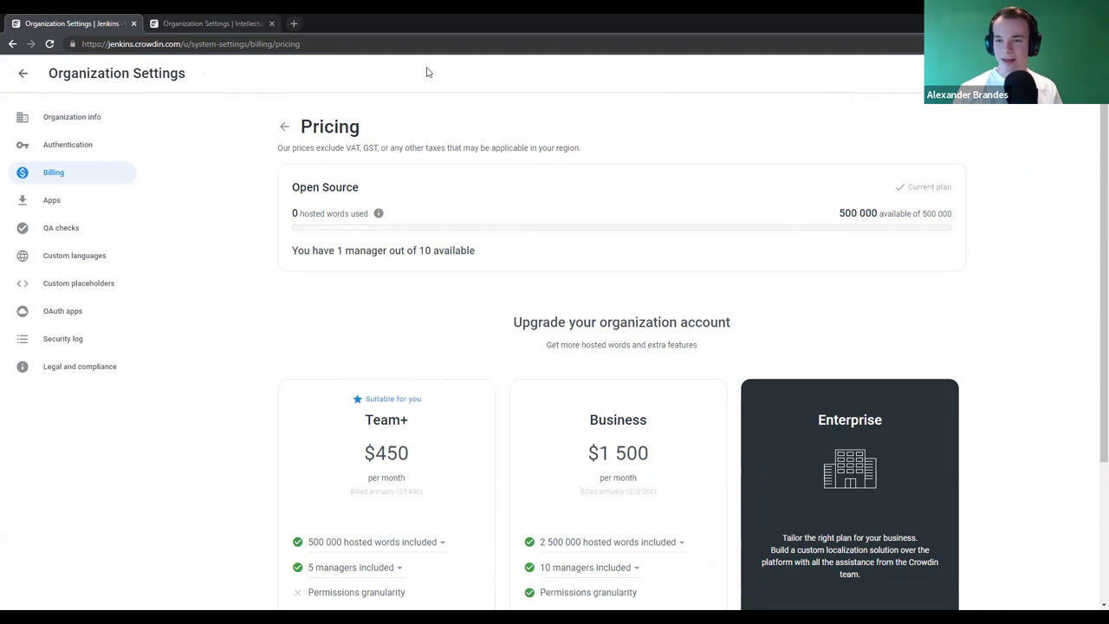
- Compare Jenkins pricing with the IntellectualSites tab, then close the IntellectualSites tab
{"action": "left_click", "coordinate": [173, 23]}
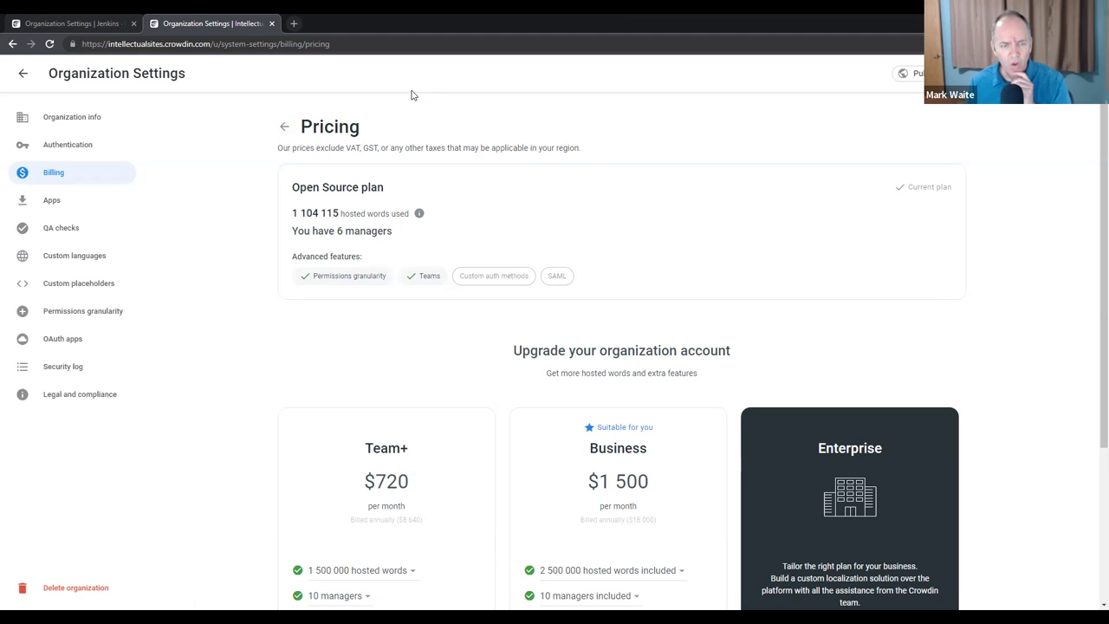
{"action": "left_click", "coordinate": [54, 20]}
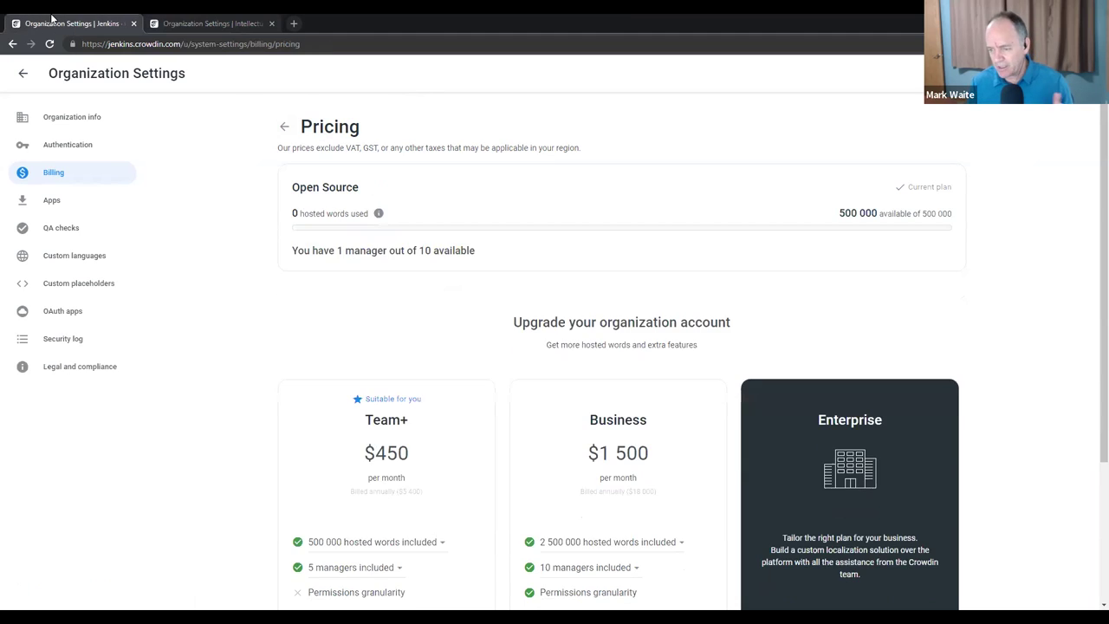
{"action": "key", "text": "alt+Left"}
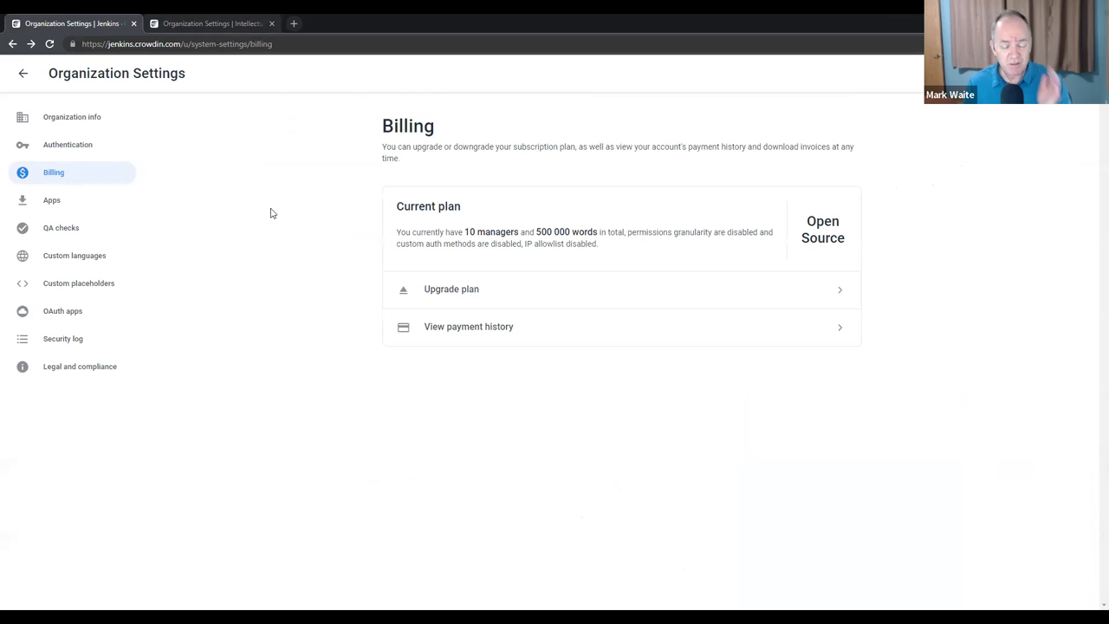
{"action": "left_click", "coordinate": [220, 21]}
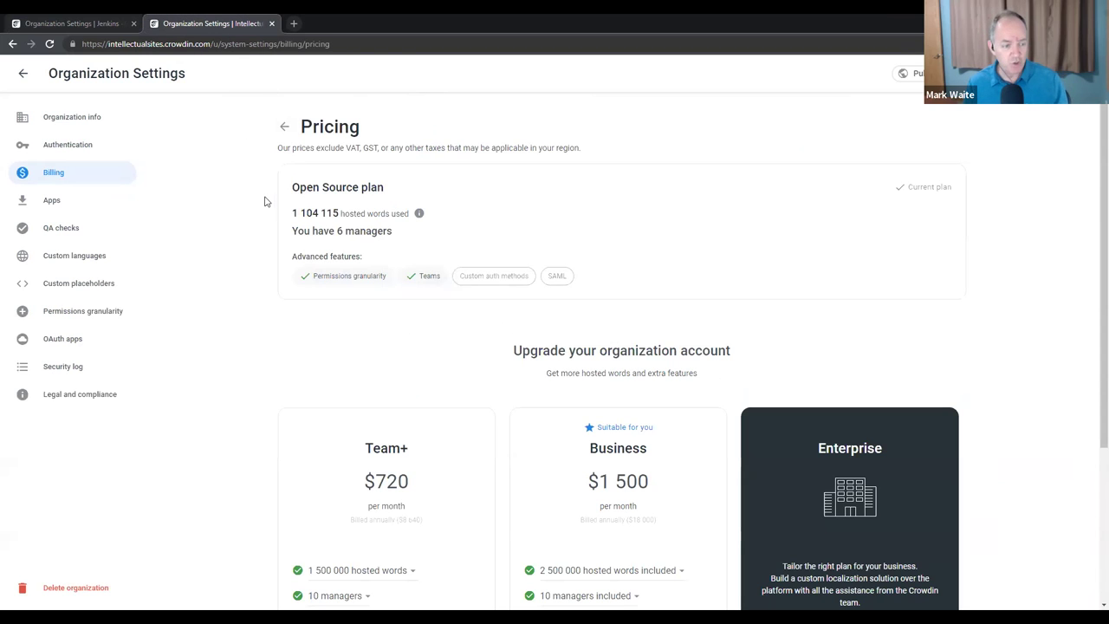
{"action": "key", "text": "alt+Left"}
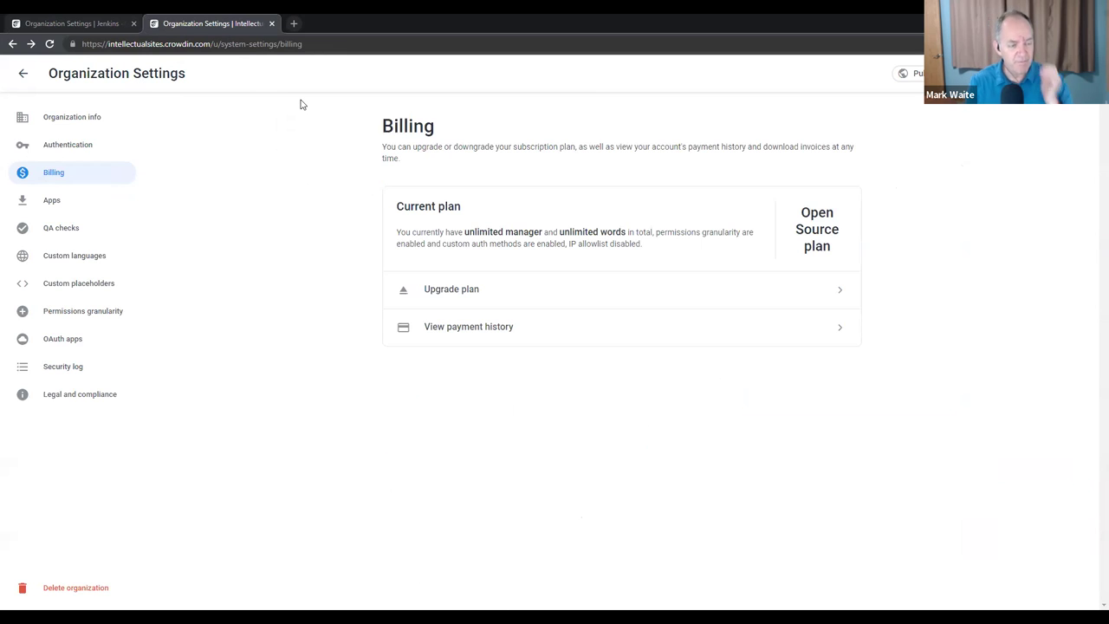
{"action": "left_click", "coordinate": [270, 24]}
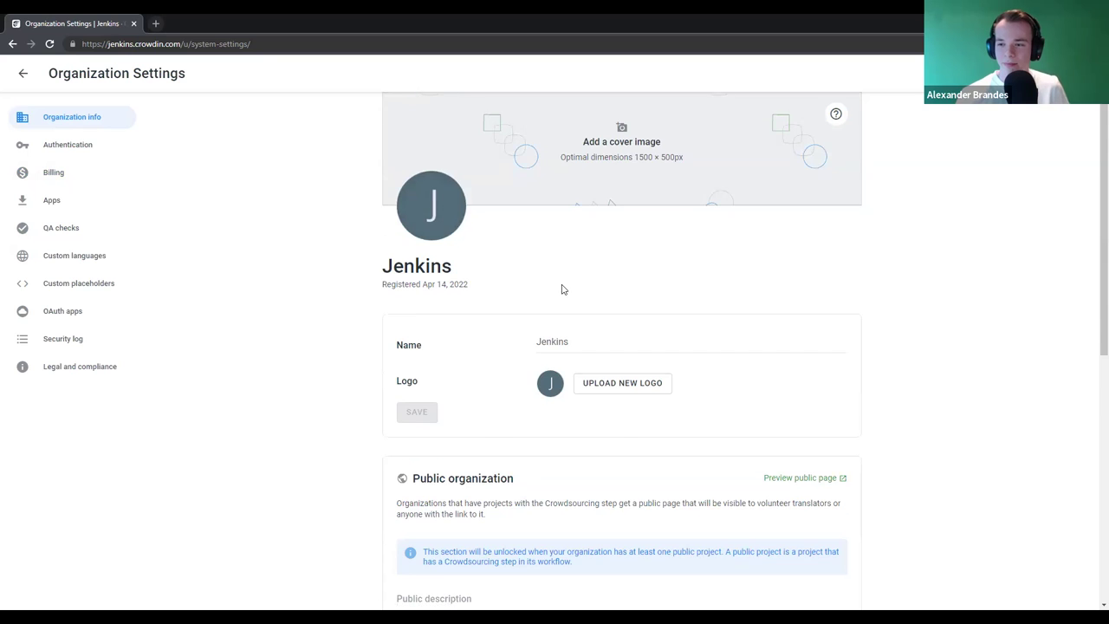
{"action": "scroll", "coordinate": [477, 181], "scroll_direction": "down", "scroll_amount": 2}
{"action": "scroll", "coordinate": [644, 237], "scroll_direction": "up", "scroll_amount": 1}
{"action": "scroll", "coordinate": [673, 289], "scroll_direction": "down", "scroll_amount": 5}
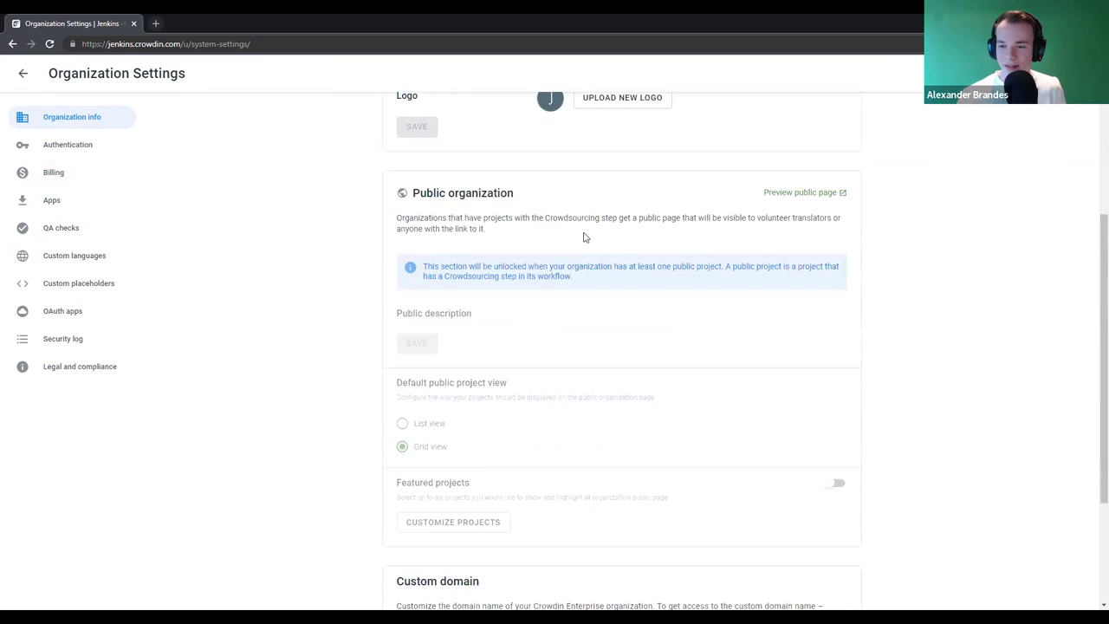
{"action": "triple_click", "coordinate": [444, 420]}
{"action": "left_click", "coordinate": [449, 516]}
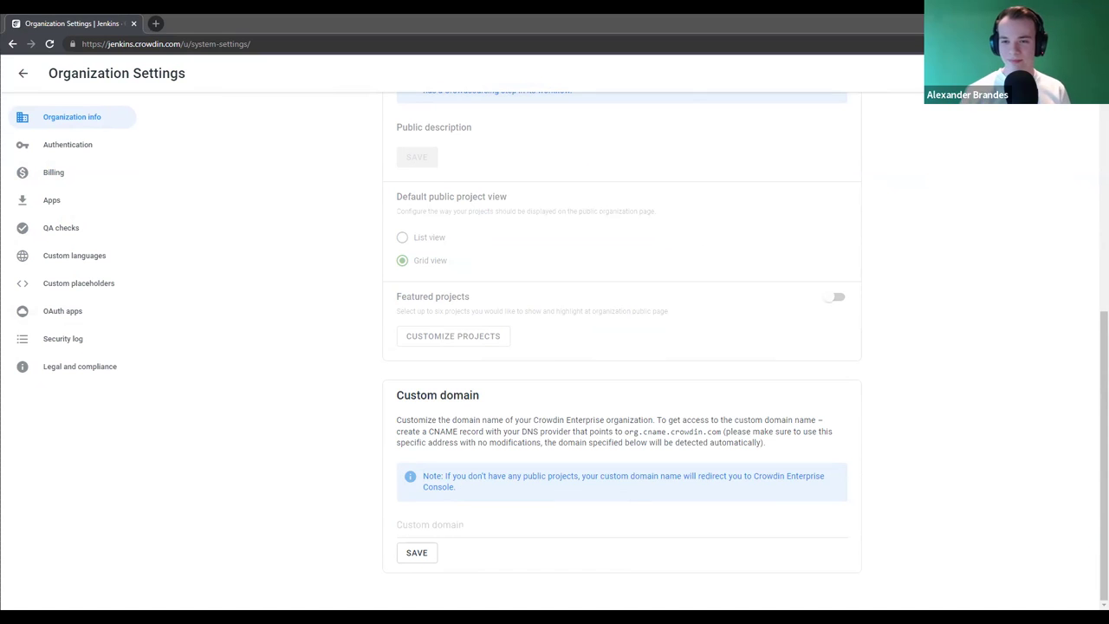
{"action": "scroll", "coordinate": [306, 401], "scroll_direction": "up", "scroll_amount": 10}
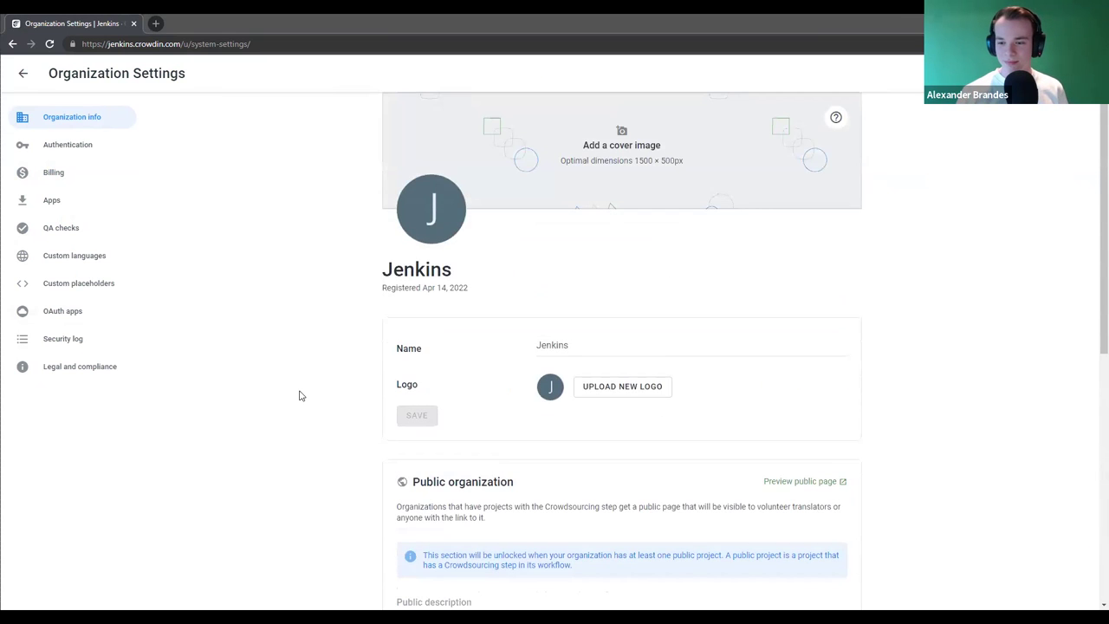
{"action": "left_click", "coordinate": [299, 395]}
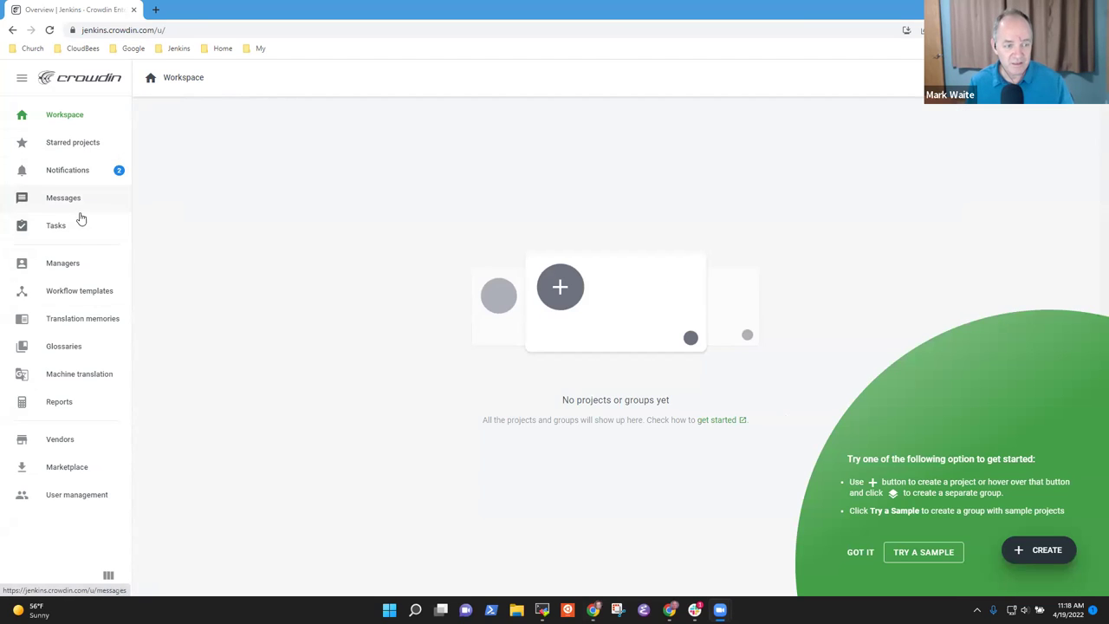
- Open Organization Settings for the Jenkins organization from the account menu
{"action": "left_click", "coordinate": [69, 116]}
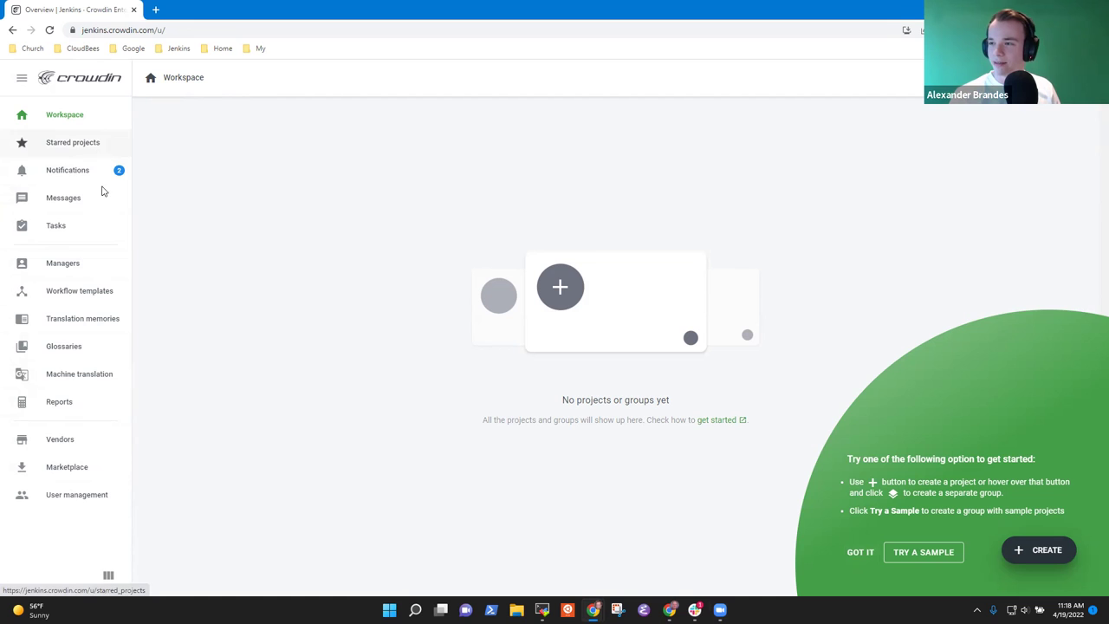
{"action": "left_click", "coordinate": [1083, 77]}
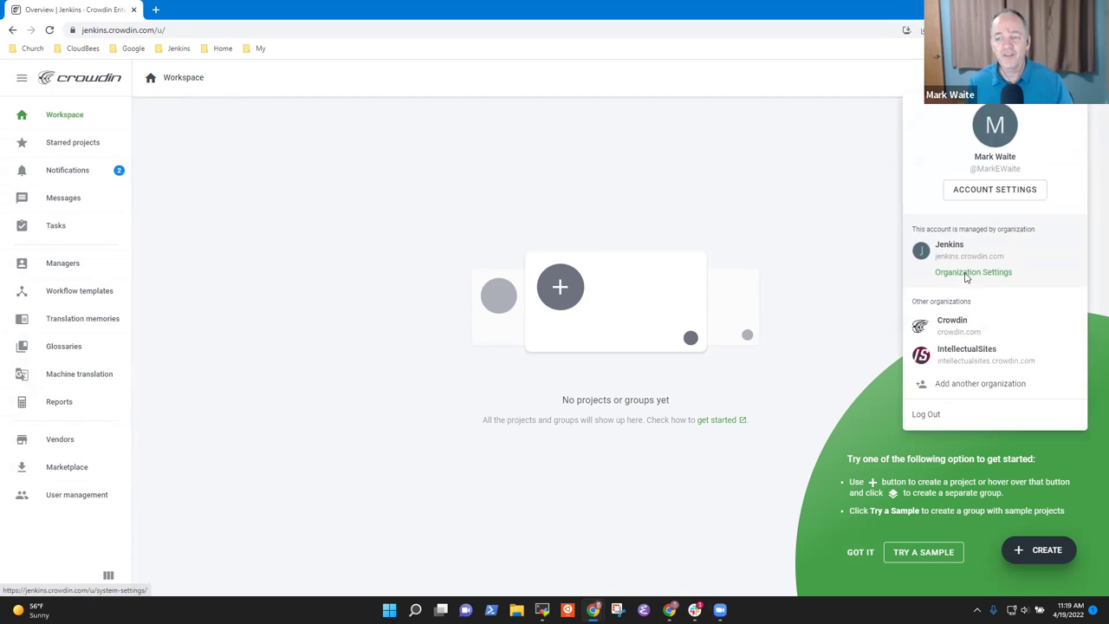
{"action": "left_click", "coordinate": [964, 272]}
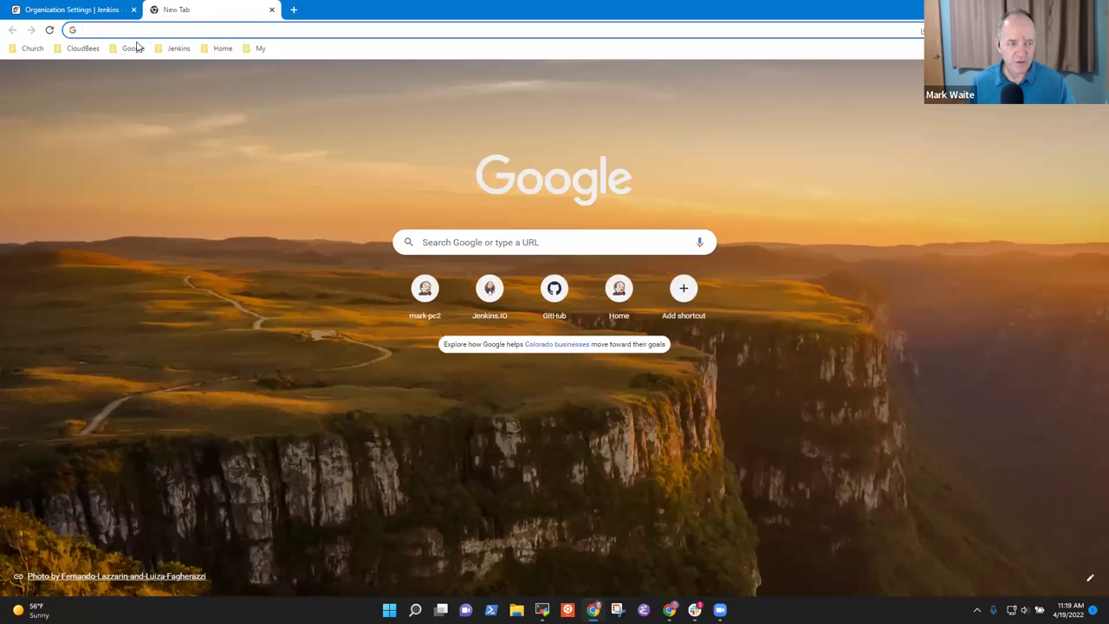
- Load jenkins.io from bookmarks and go to the About > Artwork page
{"action": "left_click", "coordinate": [178, 48]}
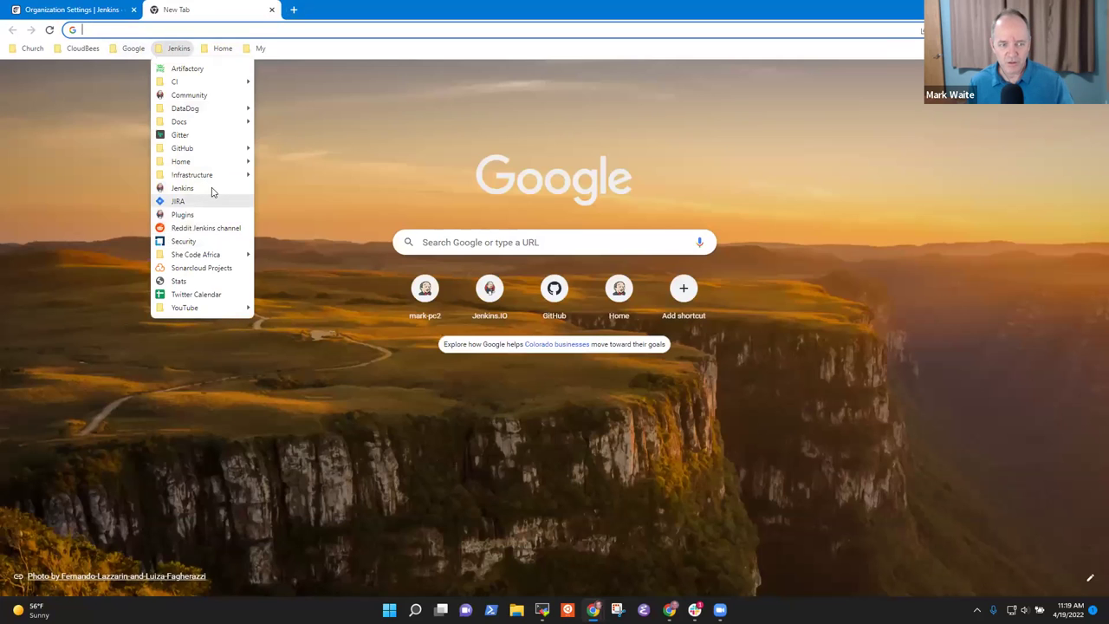
{"action": "left_click", "coordinate": [211, 189]}
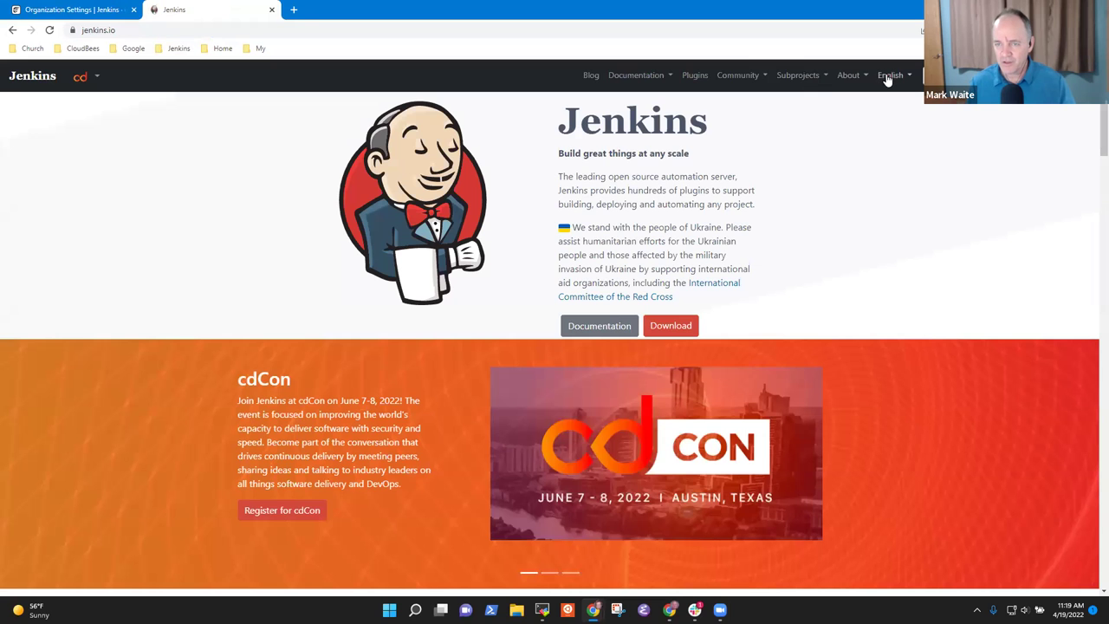
{"action": "left_click", "coordinate": [861, 85]}
{"action": "left_click", "coordinate": [862, 188]}
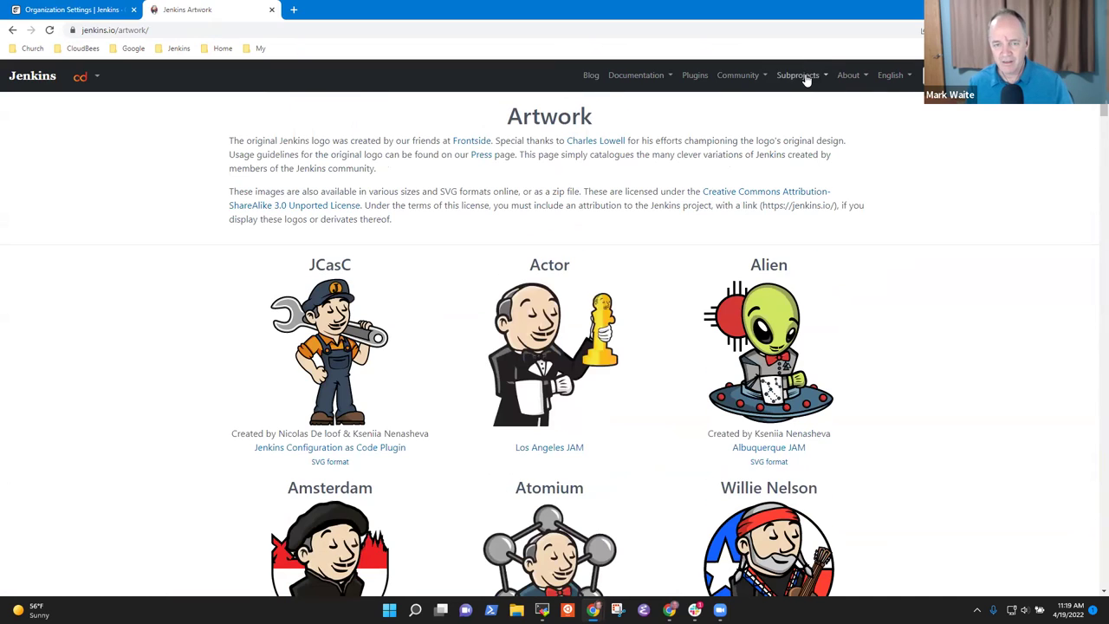
- Briefly visit the Documentation SIG page, then return to Artwork and find the plain logo
{"action": "left_click", "coordinate": [807, 76]}
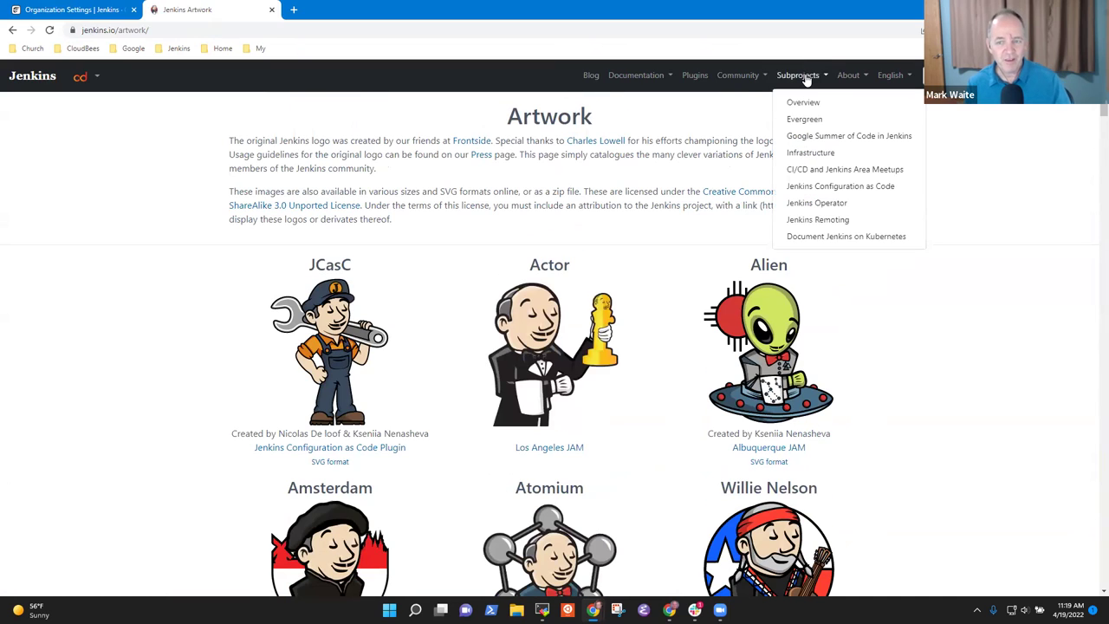
{"action": "left_click", "coordinate": [735, 76]}
{"action": "left_click", "coordinate": [774, 322]}
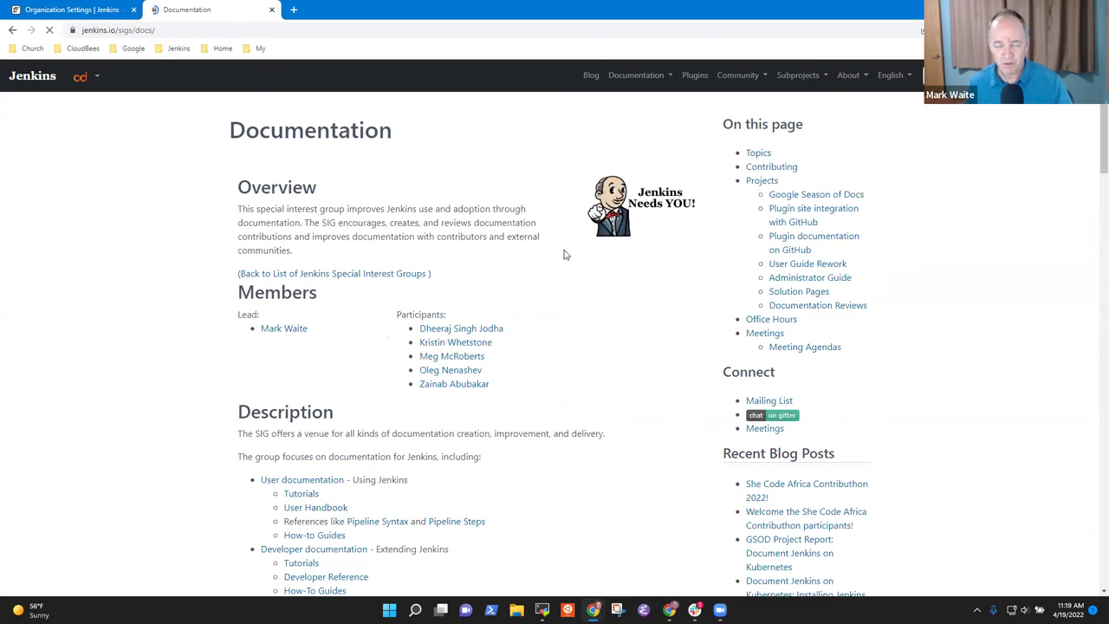
{"action": "scroll", "coordinate": [563, 251], "scroll_direction": "down", "scroll_amount": 4}
{"action": "scroll", "coordinate": [910, 111], "scroll_direction": "up", "scroll_amount": 3}
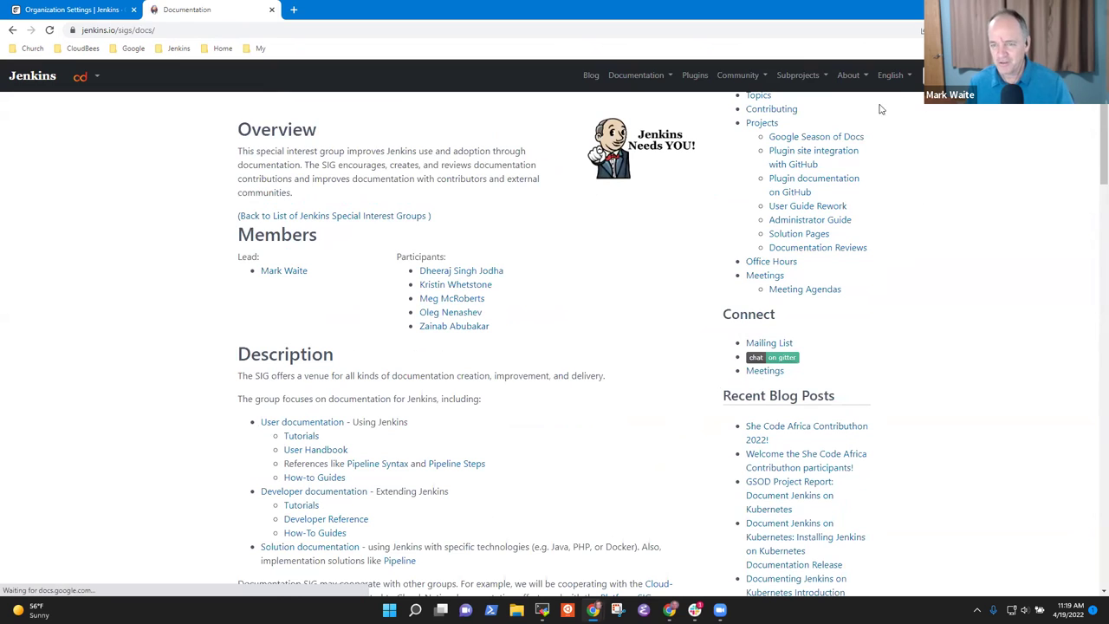
{"action": "left_click", "coordinate": [849, 76]}
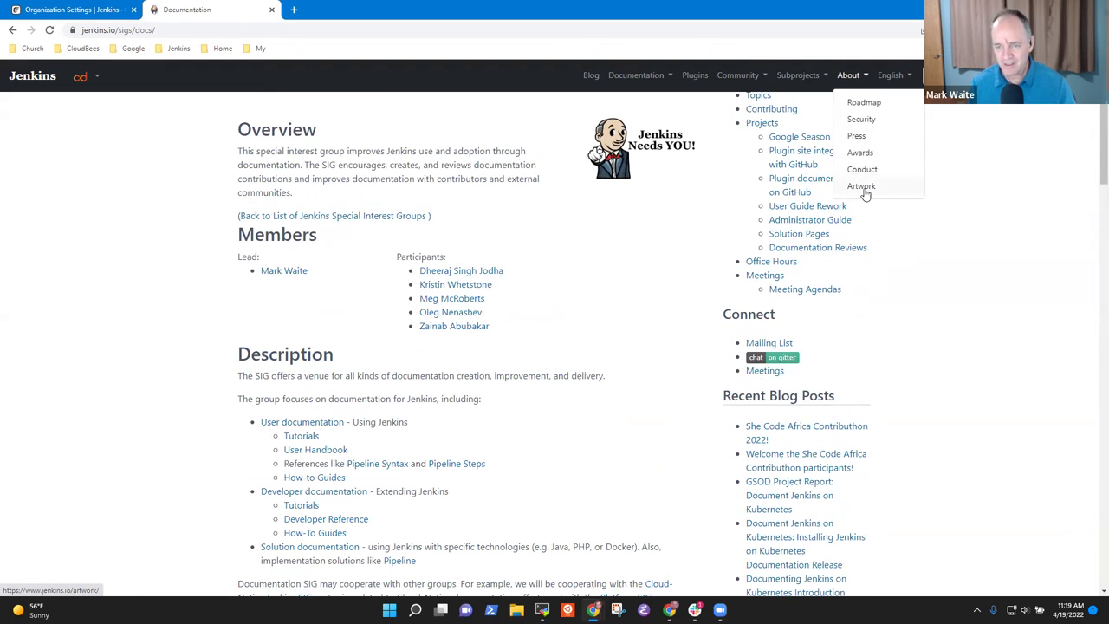
{"action": "left_click", "coordinate": [862, 187]}
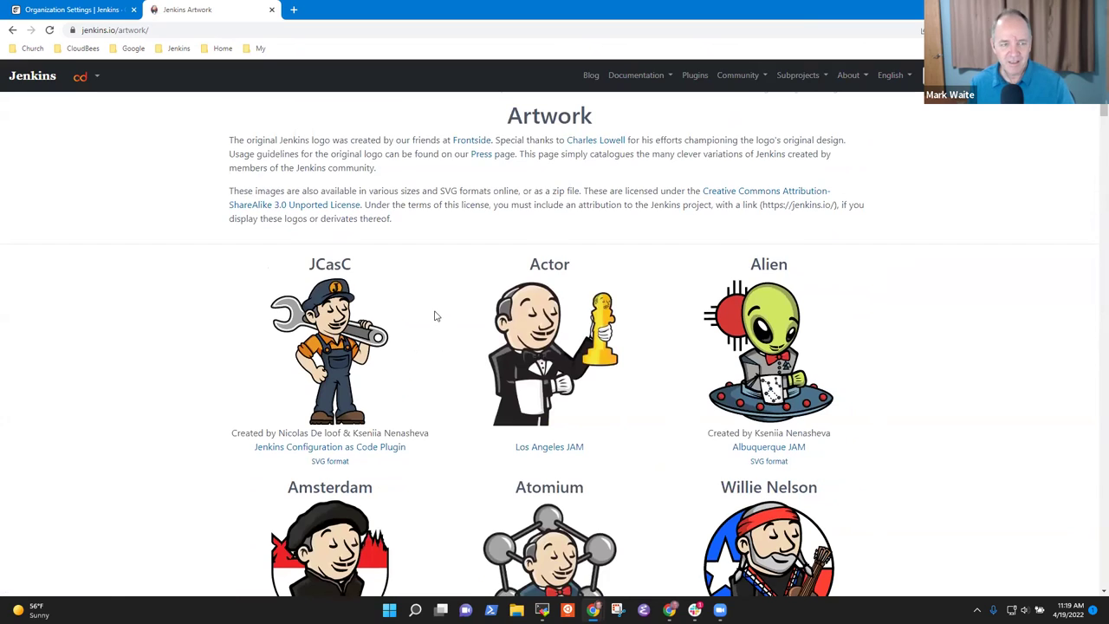
{"action": "scroll", "coordinate": [436, 316], "scroll_direction": "down", "scroll_amount": 5}
{"action": "scroll", "coordinate": [485, 317], "scroll_direction": "up", "scroll_amount": 2}
{"action": "scroll", "coordinate": [520, 319], "scroll_direction": "down", "scroll_amount": 6}
{"action": "scroll", "coordinate": [524, 319], "scroll_direction": "down", "scroll_amount": 7}
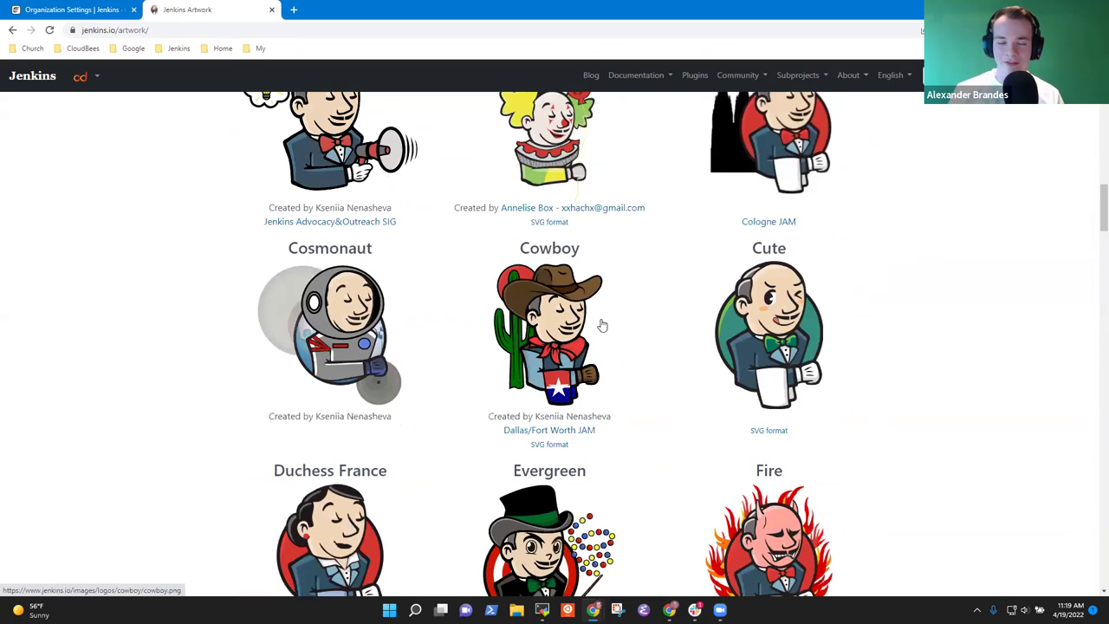
{"action": "scroll", "coordinate": [606, 325], "scroll_direction": "down", "scroll_amount": 6}
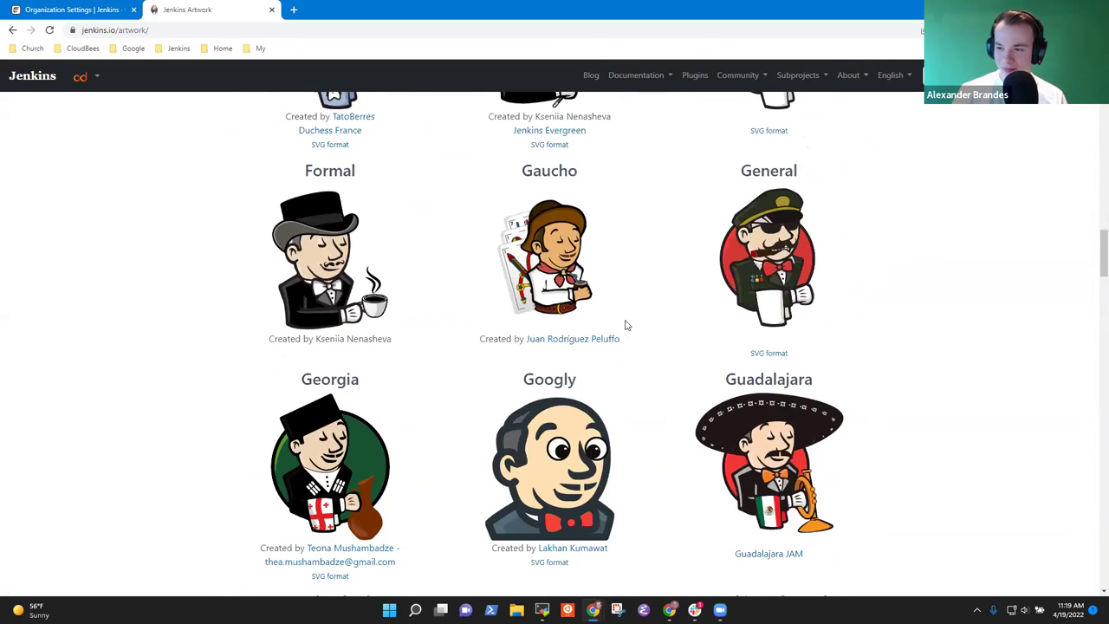
{"action": "scroll", "coordinate": [626, 325], "scroll_direction": "down", "scroll_amount": 5}
{"action": "scroll", "coordinate": [314, 416], "scroll_direction": "down", "scroll_amount": 2}
- Save the plain Jenkins logo as 256.png and open its SVG version
{"action": "right_click", "coordinate": [375, 232]}
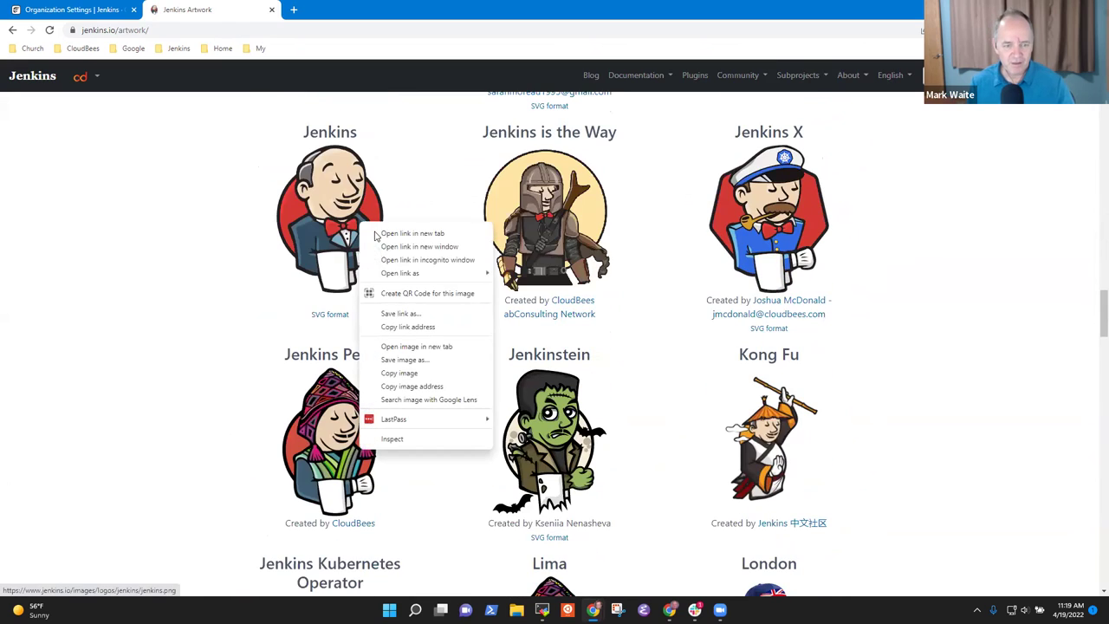
{"action": "left_click", "coordinate": [425, 362]}
{"action": "left_click", "coordinate": [460, 295]}
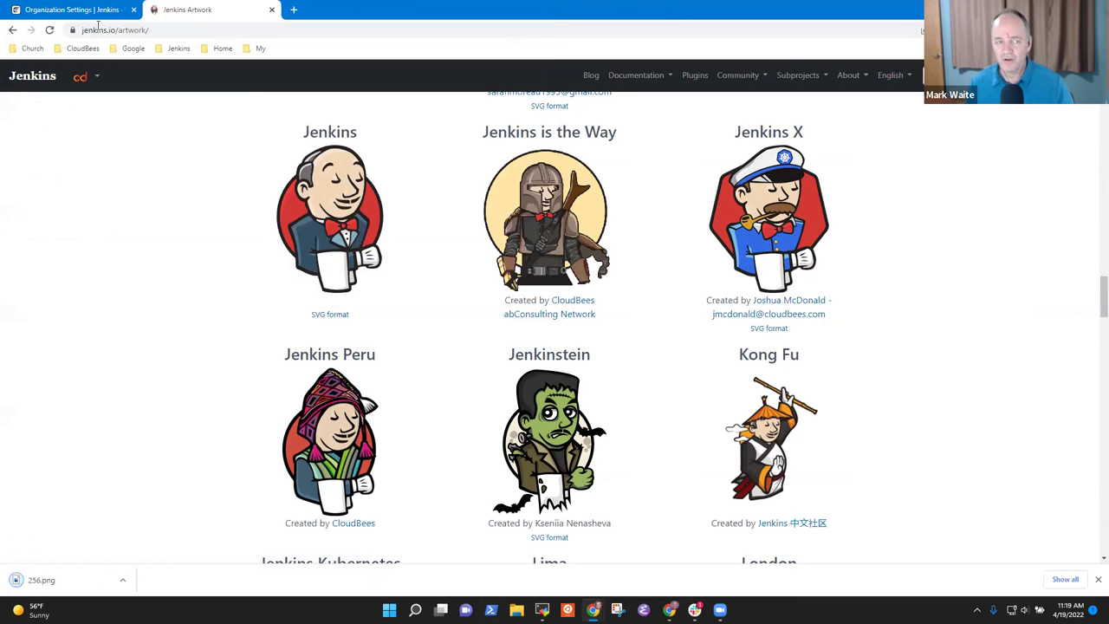
{"action": "left_click", "coordinate": [329, 315]}
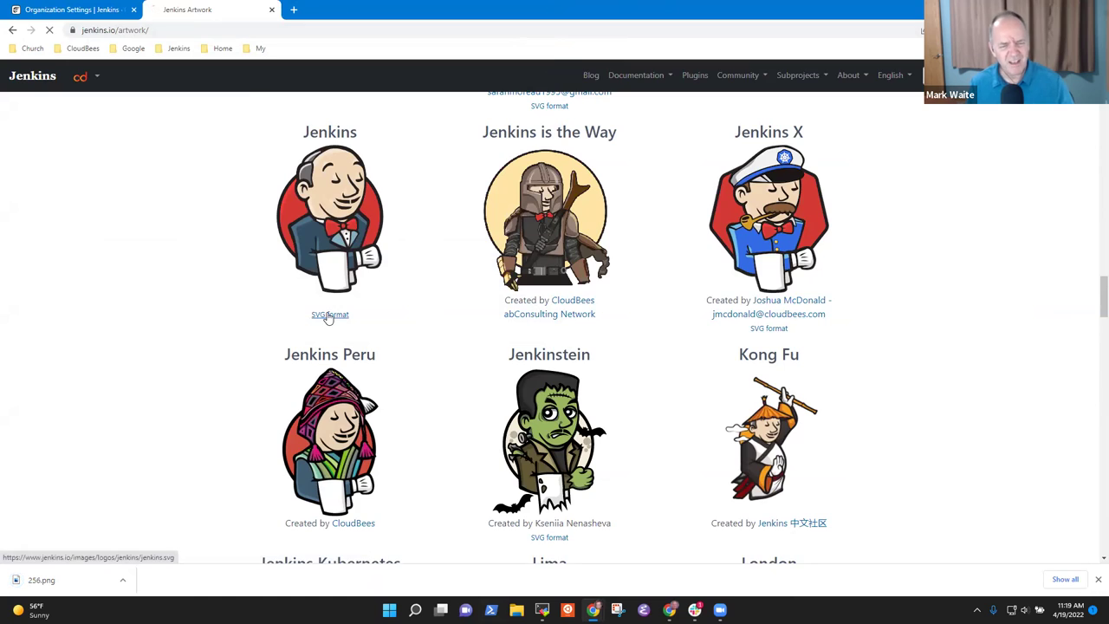
{"action": "right_click", "coordinate": [69, 167]}
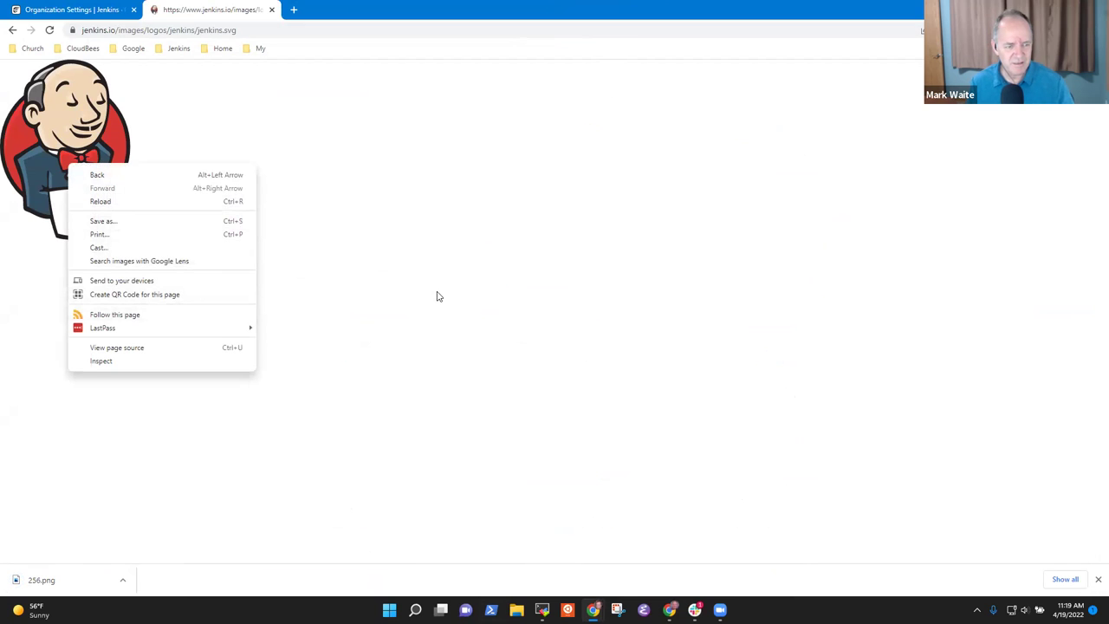
- Save the SVG logo as jenkins.svg in Downloads and return to Crowdin's Organization Settings
{"action": "left_click", "coordinate": [438, 297]}
{"action": "right_click", "coordinate": [83, 154]}
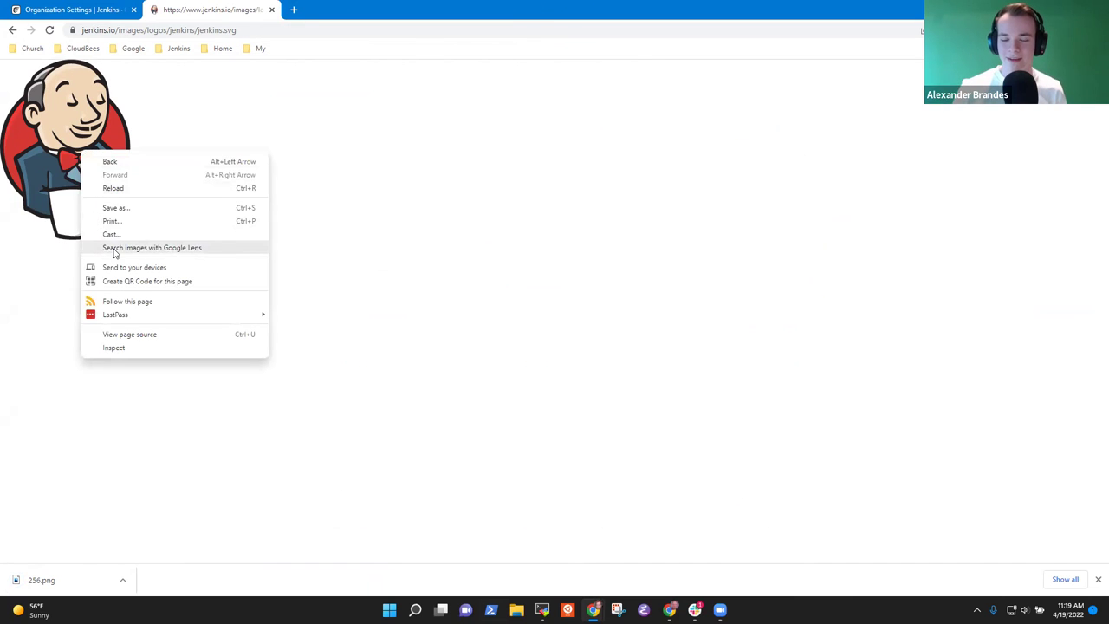
{"action": "left_click", "coordinate": [119, 209]}
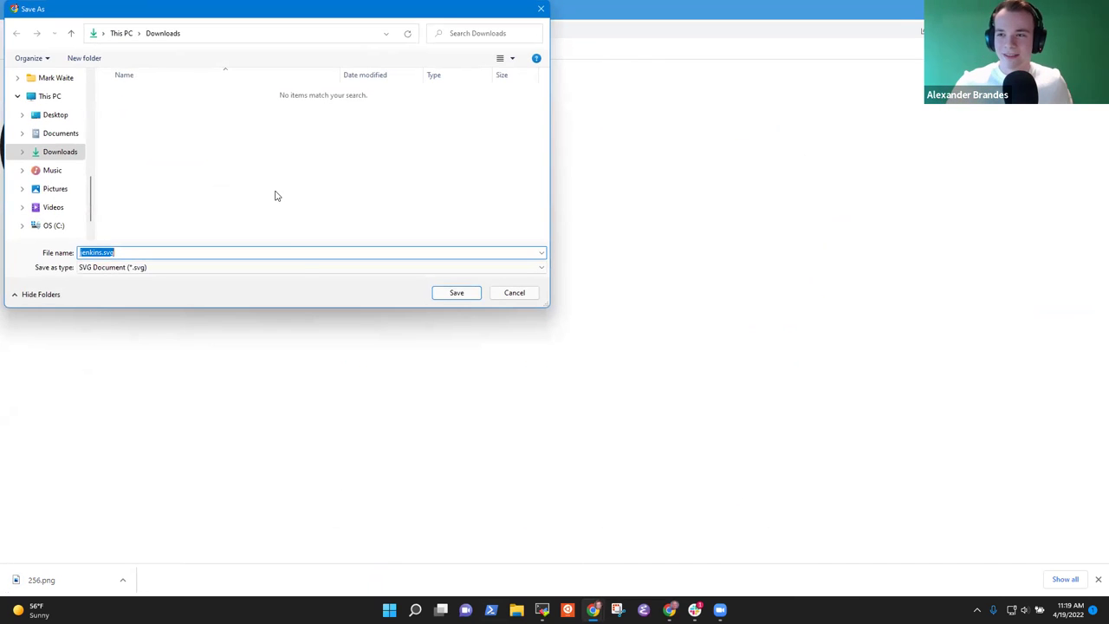
{"action": "left_click", "coordinate": [456, 293]}
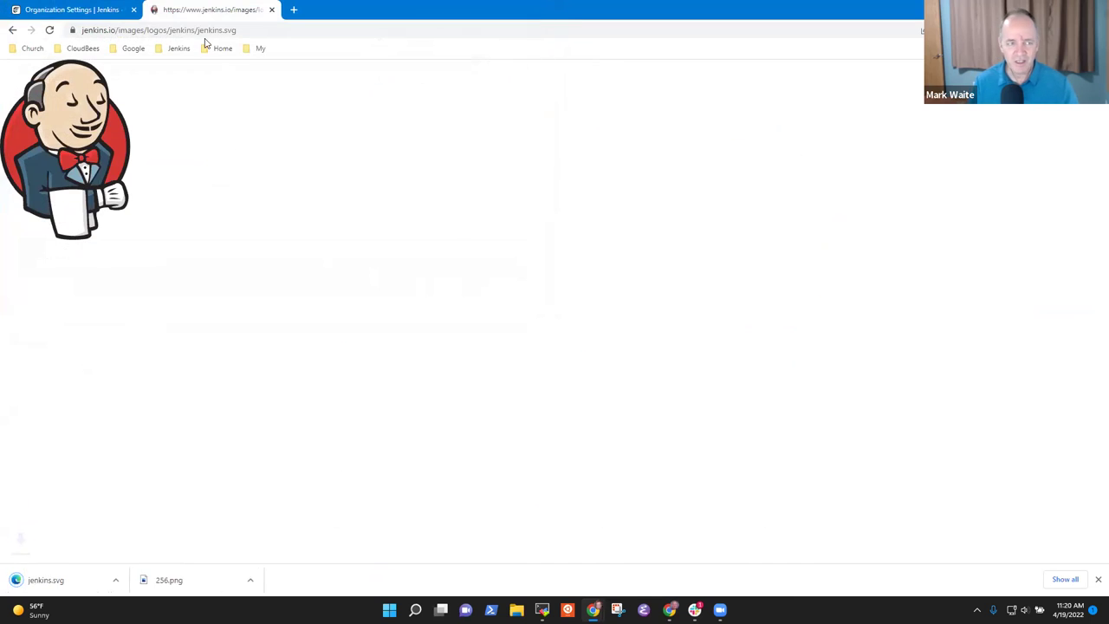
{"action": "left_click", "coordinate": [76, 11]}
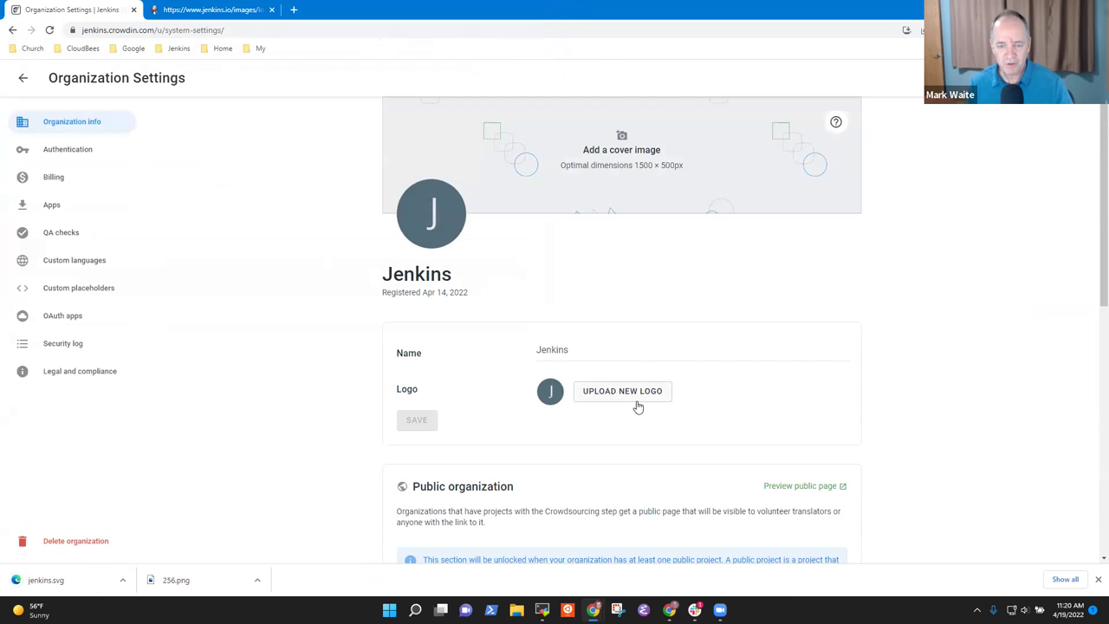
- Try 256.png as the organization logo (rejected as too small), then open downloaded jenkins.svg
{"action": "left_click", "coordinate": [637, 406]}
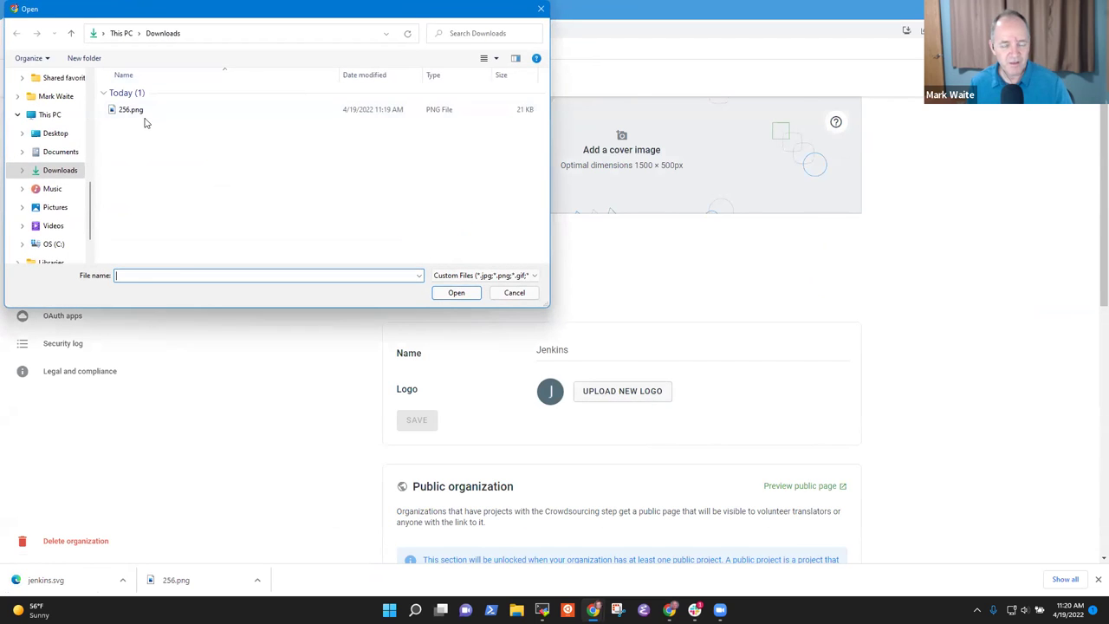
{"action": "left_click", "coordinate": [129, 109]}
{"action": "left_click", "coordinate": [456, 293]}
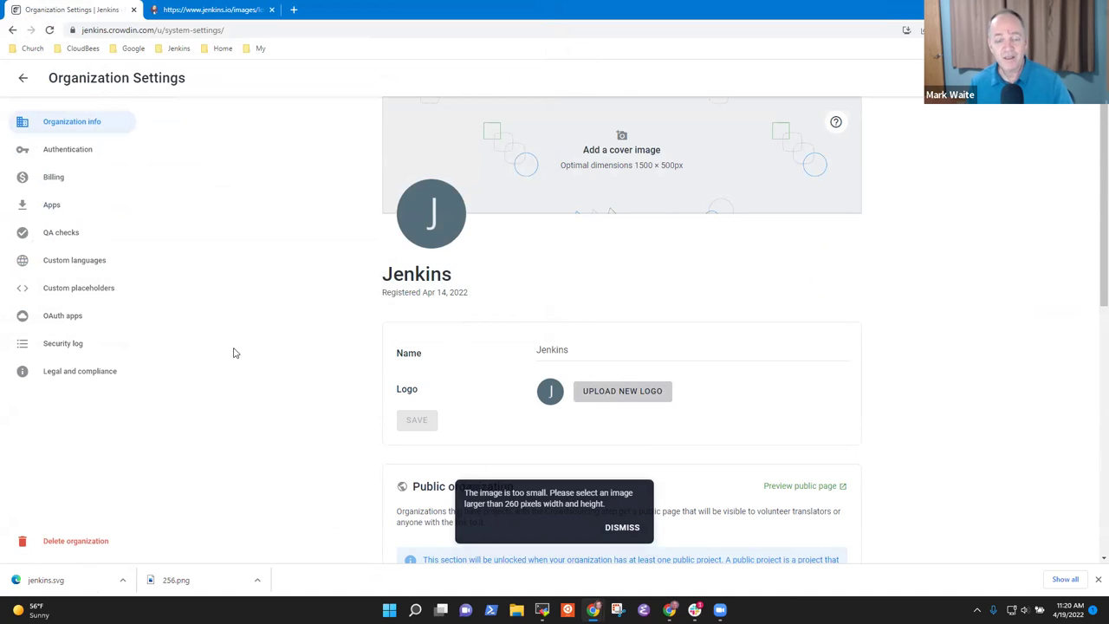
{"action": "left_click", "coordinate": [84, 579]}
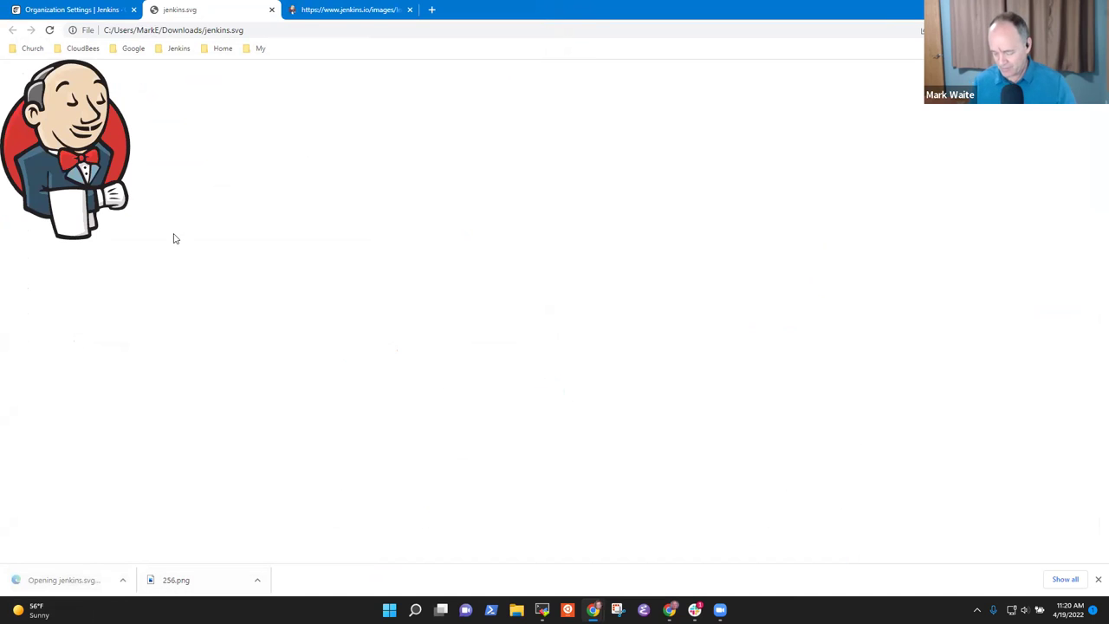
- Enlarge the SVG logo and capture the page with GoFullPage for editing
{"action": "key", "text": "ctrl+plus"}
{"action": "key", "text": "ctrl+plus"}
{"action": "key", "text": "ctrl+plus"}
{"action": "key", "text": "ctrl+plus"}
{"action": "key", "text": "ctrl+plus"}
{"action": "key", "text": "ctrl+plus"}
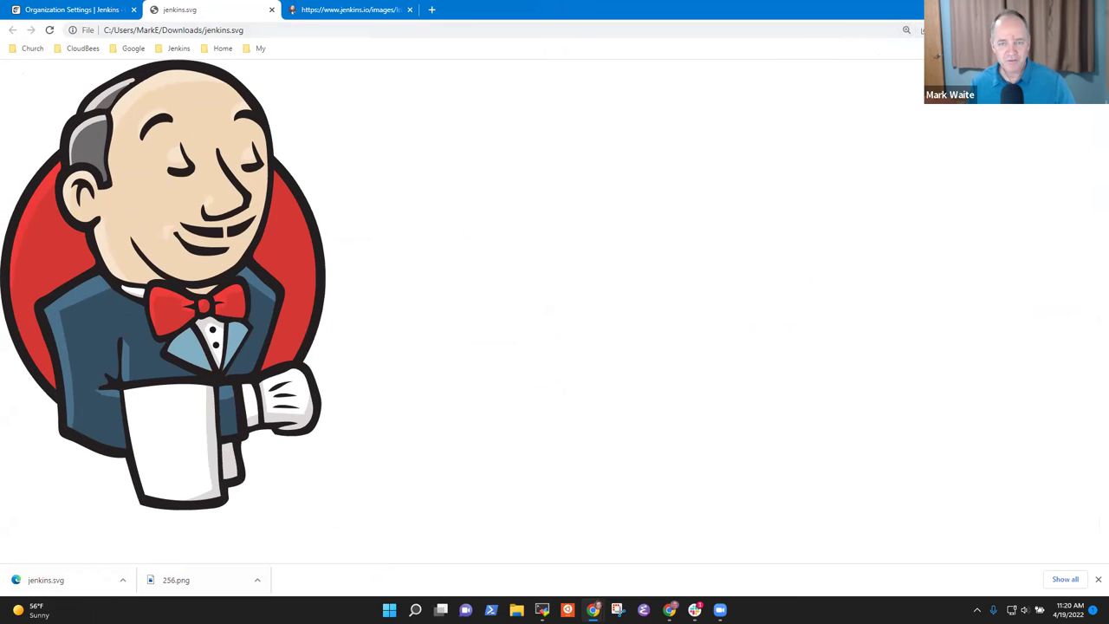
{"action": "key", "text": "alt+shift+p"}
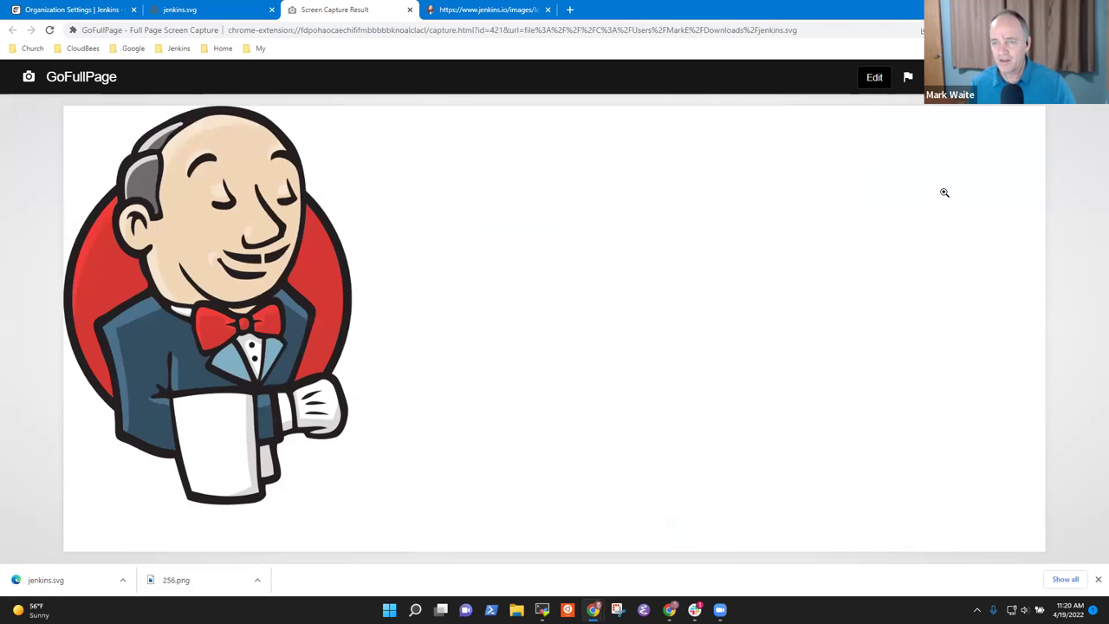
{"action": "left_click", "coordinate": [874, 78]}
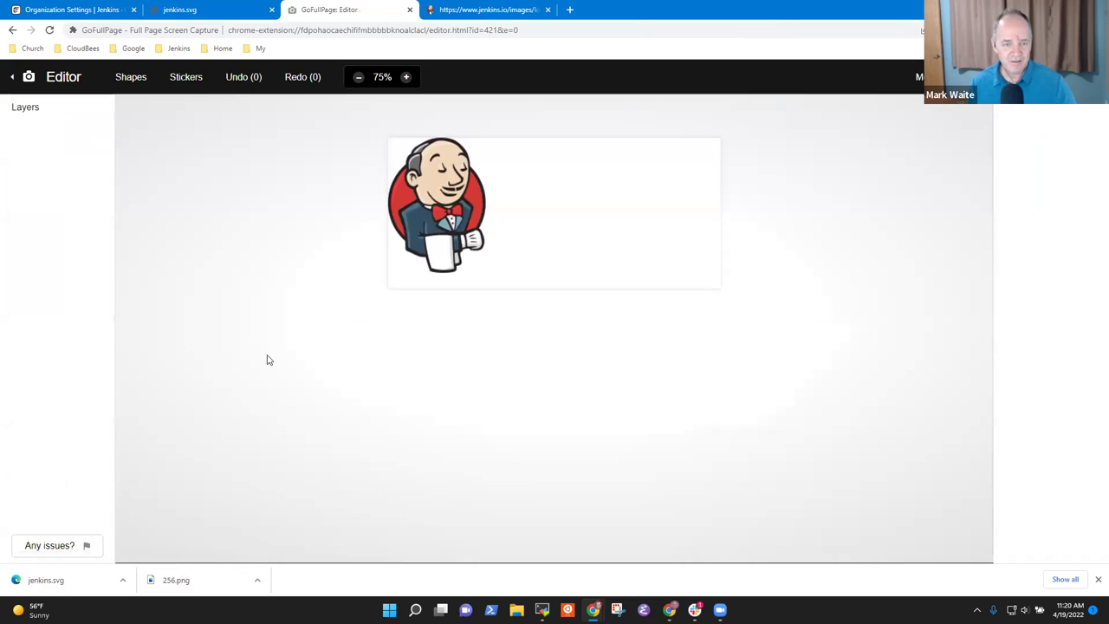
- Crop the capture to just the Jenkins logo, download it as PNG, and return to Crowdin
{"action": "left_click", "coordinate": [918, 76]}
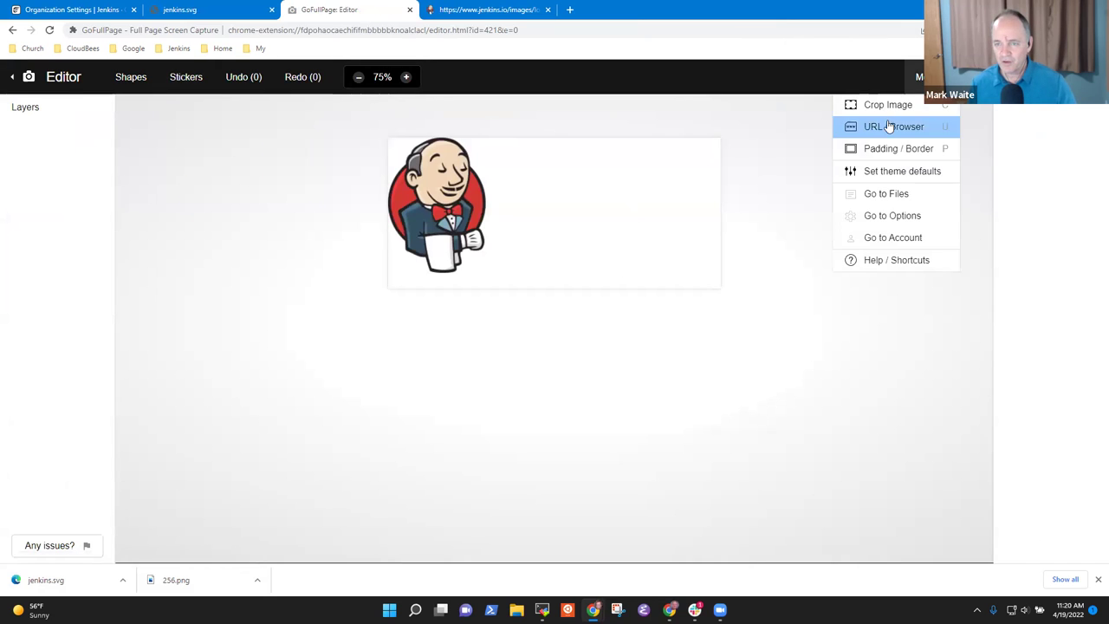
{"action": "left_click", "coordinate": [892, 106]}
{"action": "left_click_drag", "start_coordinate": [722, 213], "coordinate": [494, 208]}
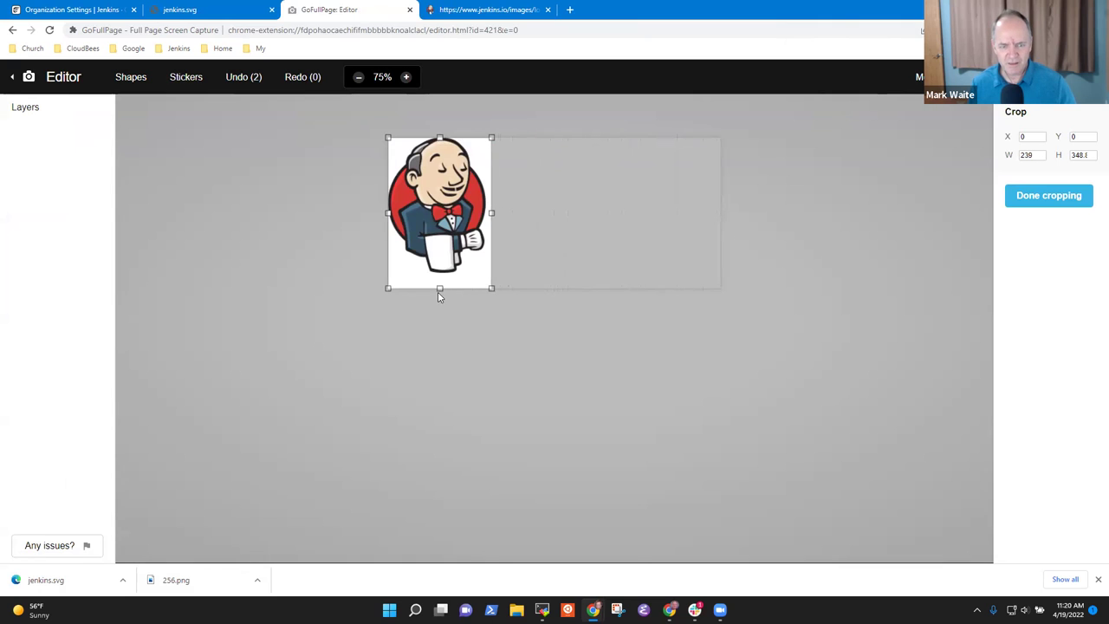
{"action": "left_click_drag", "start_coordinate": [439, 288], "coordinate": [439, 275]}
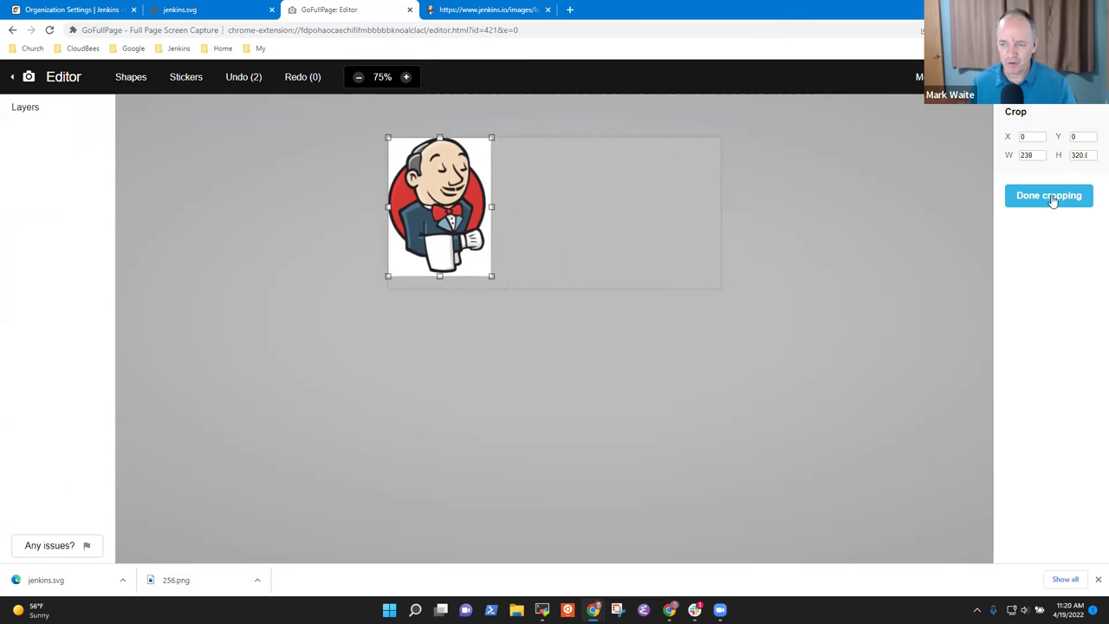
{"action": "left_click", "coordinate": [1050, 197]}
{"action": "left_click", "coordinate": [970, 76]}
{"action": "left_click", "coordinate": [970, 113]}
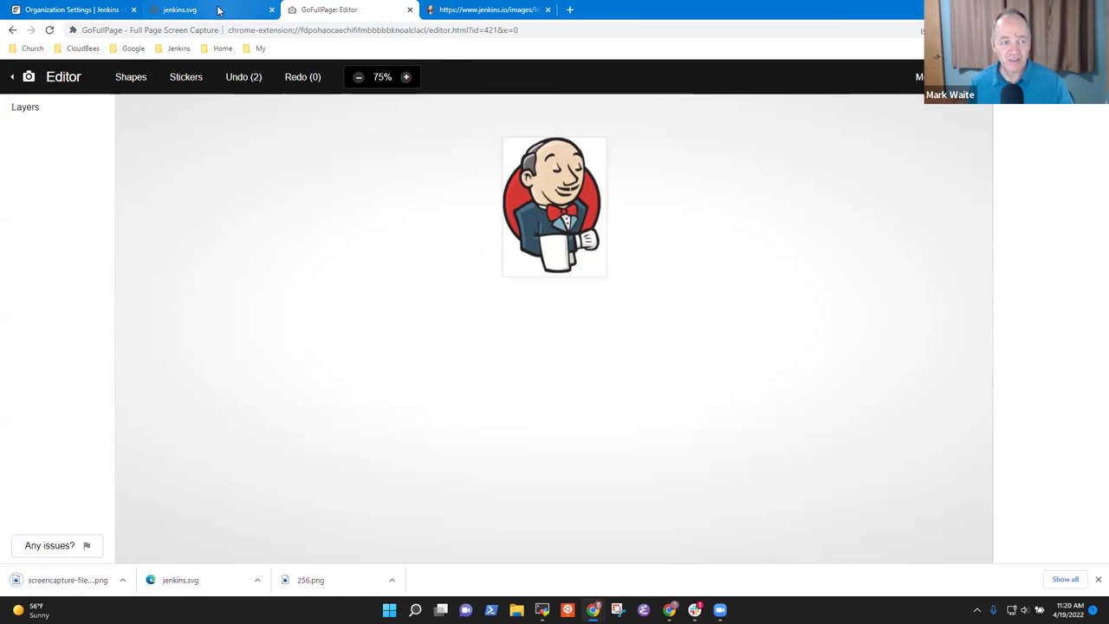
{"action": "left_click", "coordinate": [210, 10]}
{"action": "left_click", "coordinate": [102, 9]}
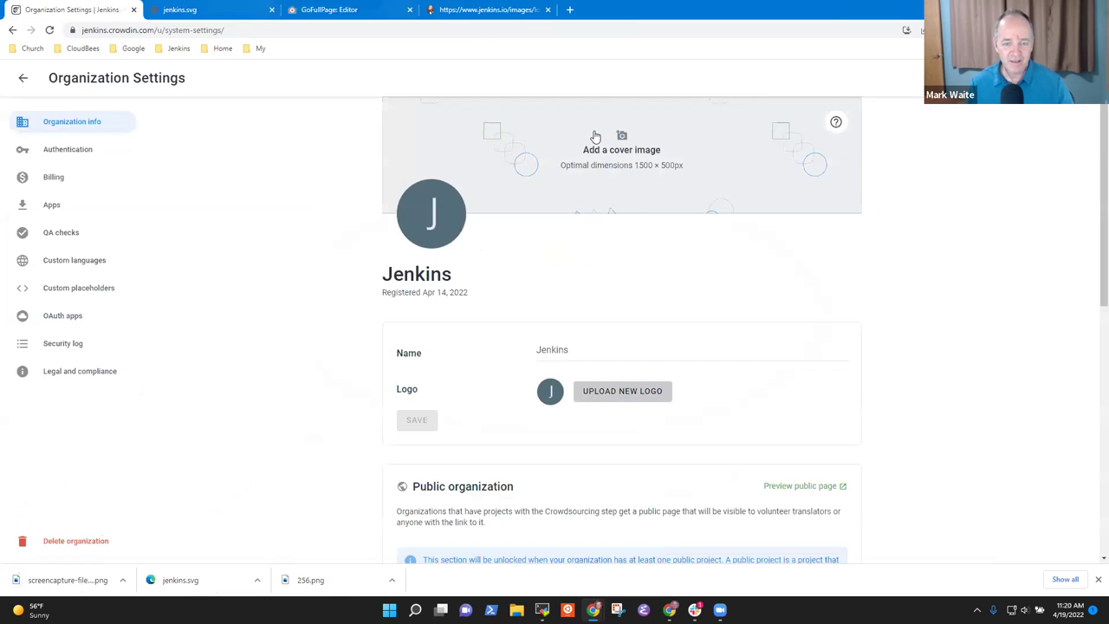
- Upload the cropped screencapture PNG as the new organization logo
{"action": "left_click", "coordinate": [609, 400]}
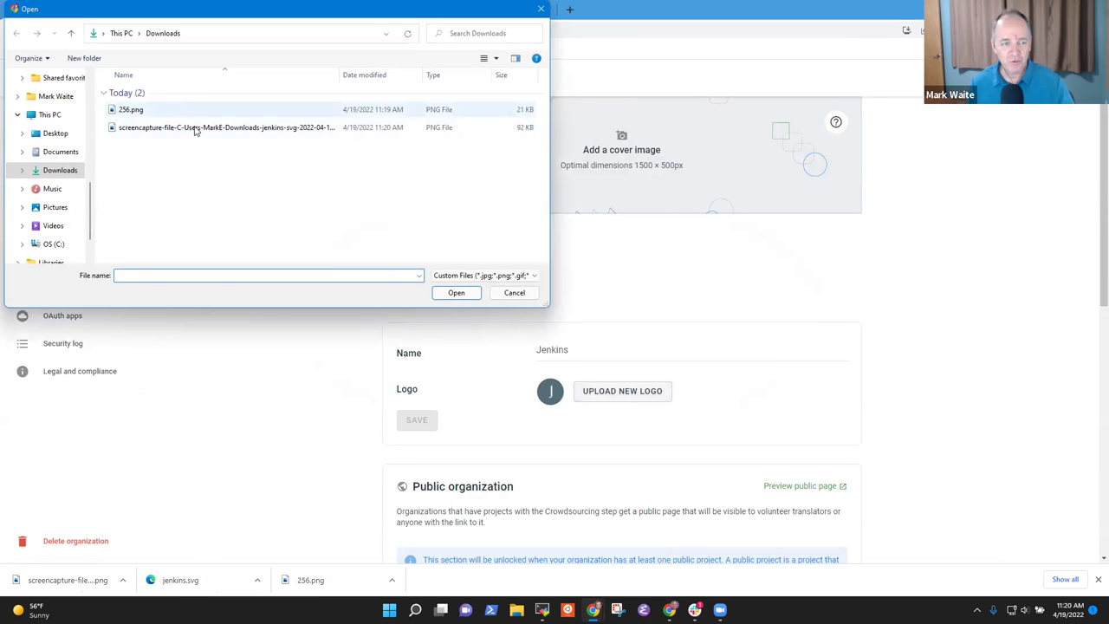
{"action": "left_click", "coordinate": [260, 127]}
{"action": "left_click", "coordinate": [455, 293]}
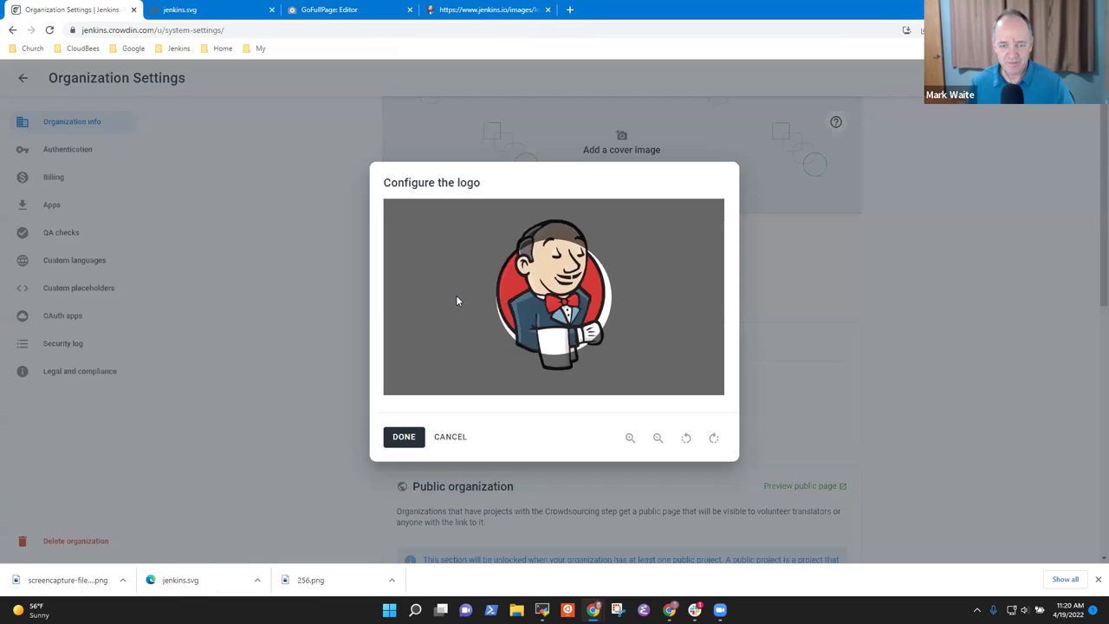
- Zoom out and centre the logo within the crop circle, then apply it
{"action": "left_click_drag", "start_coordinate": [563, 301], "coordinate": [569, 306]}
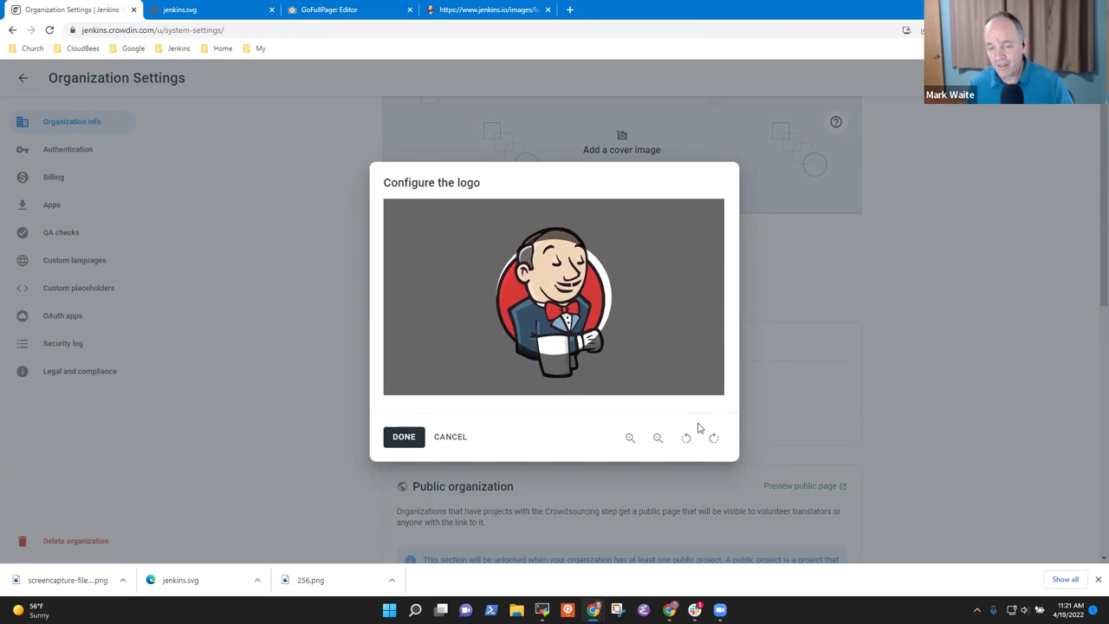
{"action": "left_click", "coordinate": [656, 440]}
{"action": "left_click", "coordinate": [656, 440]}
{"action": "left_click", "coordinate": [657, 440]}
{"action": "left_click", "coordinate": [630, 439]}
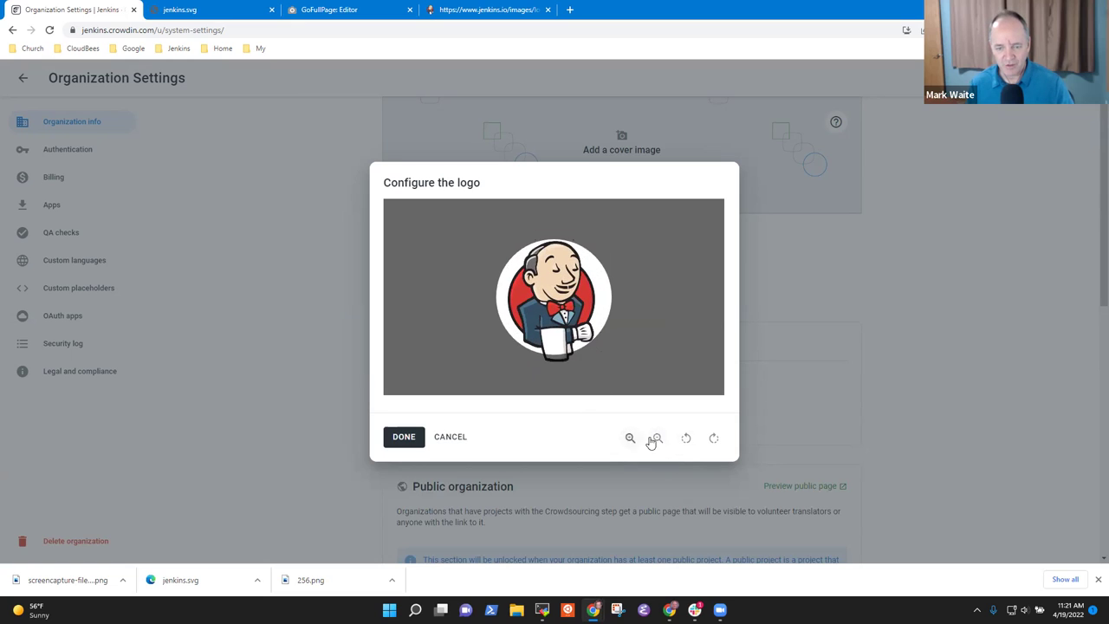
{"action": "left_click", "coordinate": [656, 439]}
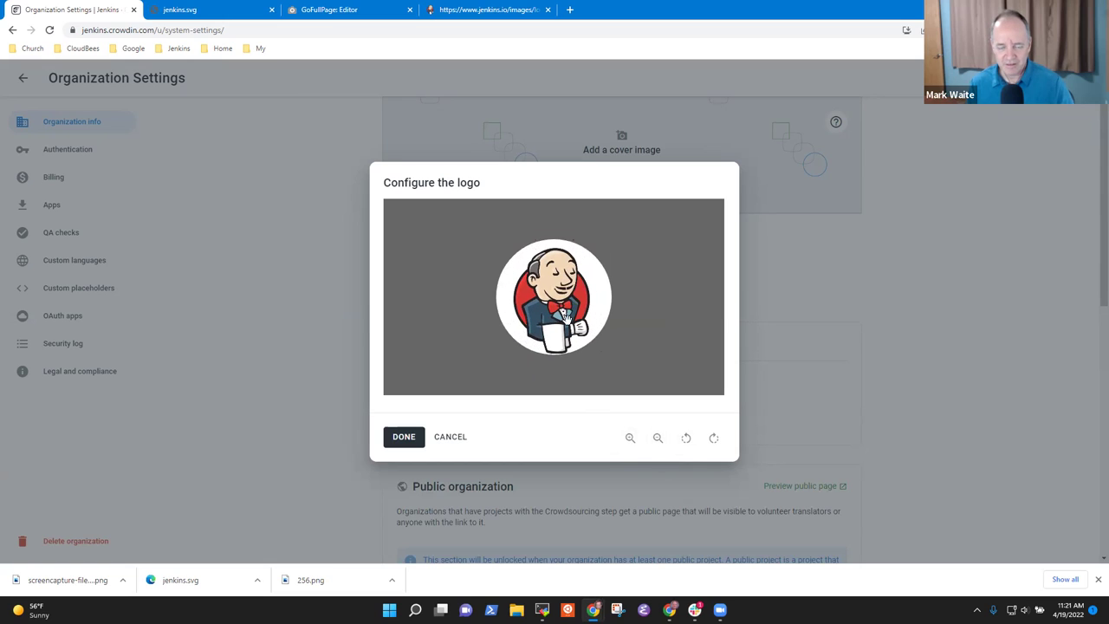
{"action": "left_click_drag", "start_coordinate": [565, 318], "coordinate": [566, 317]}
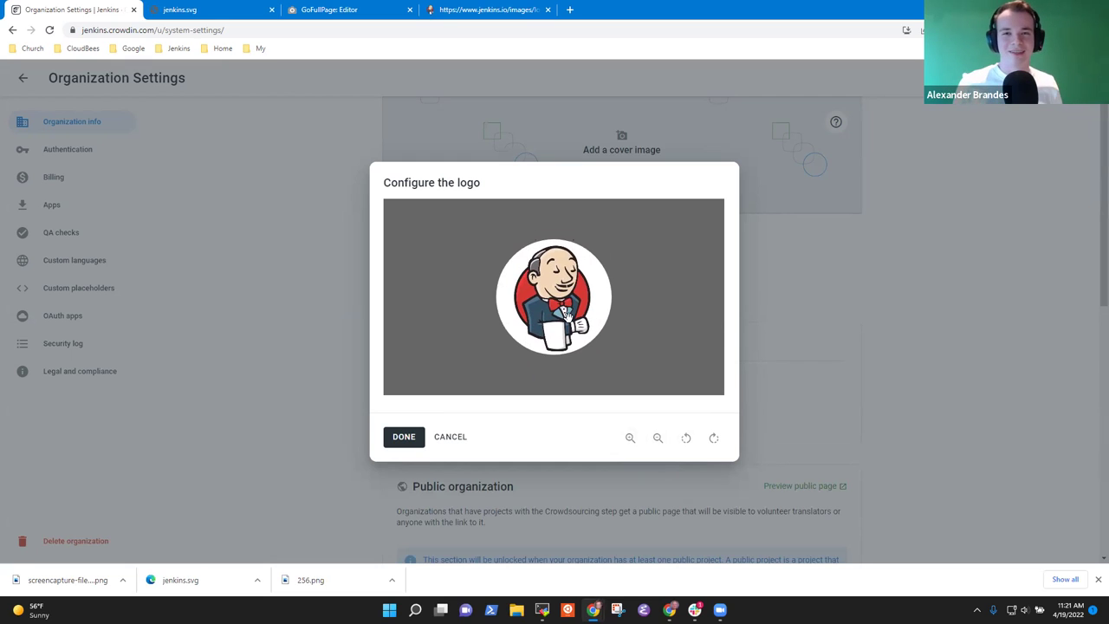
{"action": "left_click", "coordinate": [403, 436]}
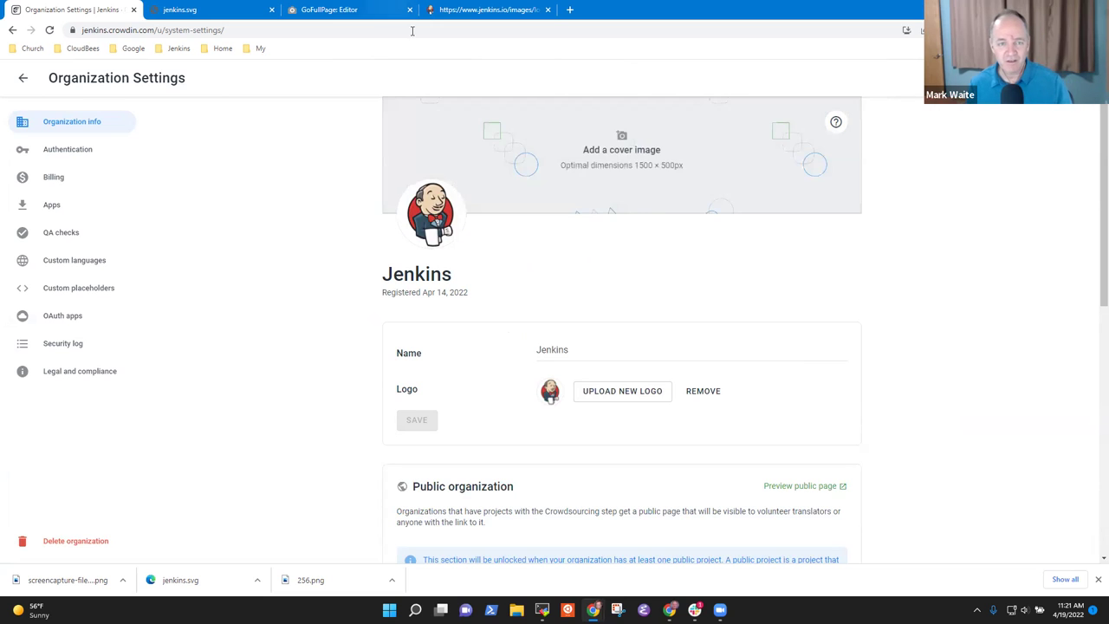
{"action": "left_click", "coordinate": [485, 9]}
{"action": "left_click", "coordinate": [188, 27]}
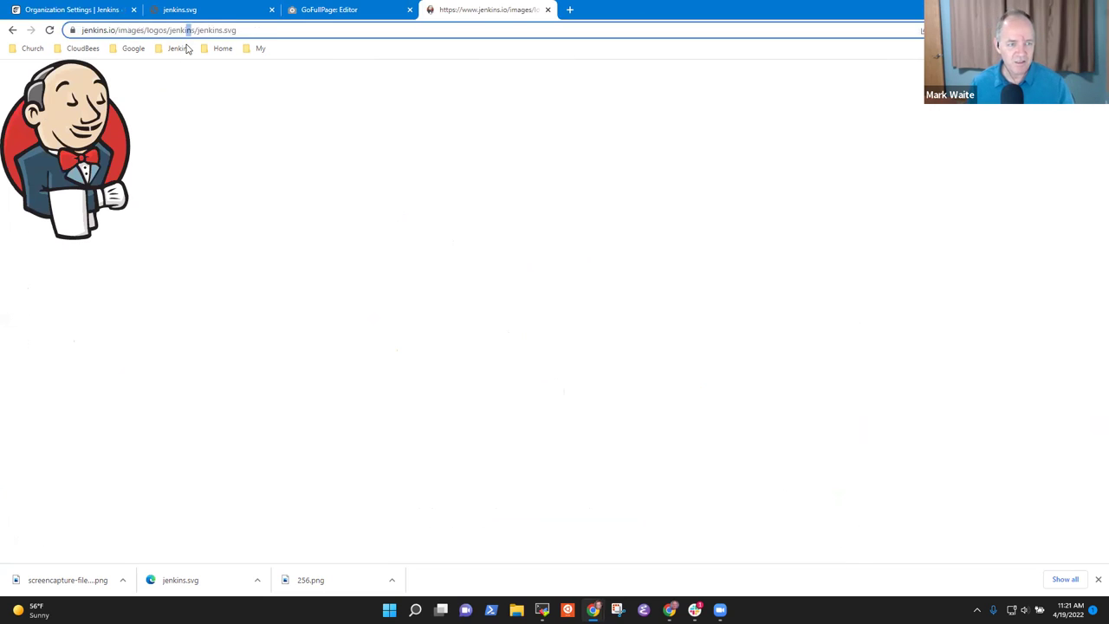
{"action": "left_click", "coordinate": [178, 48]}
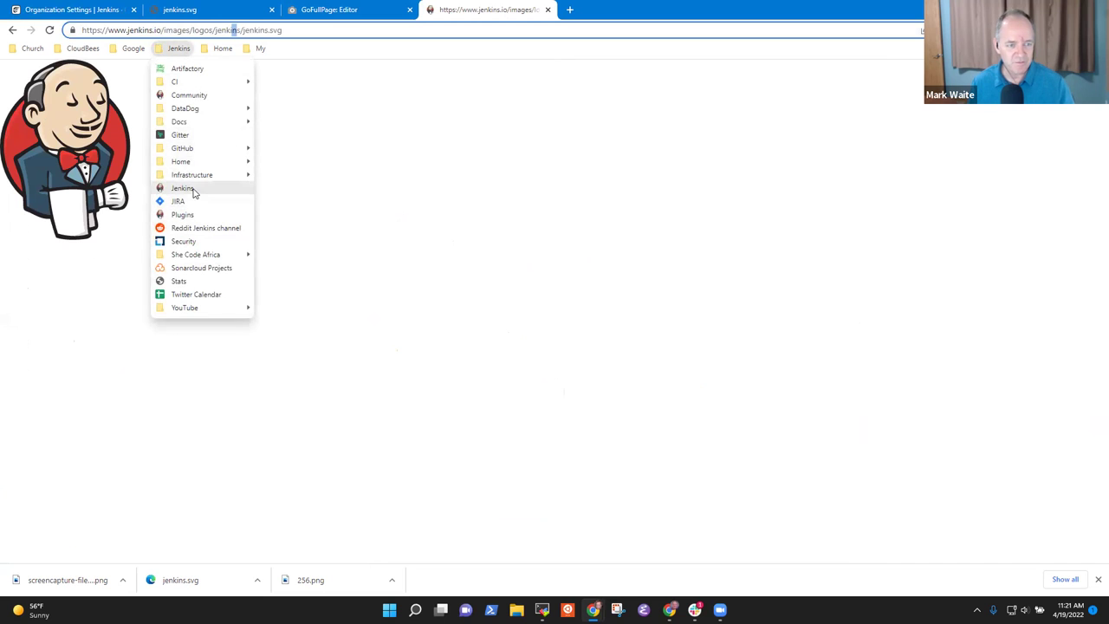
{"action": "left_click", "coordinate": [182, 187]}
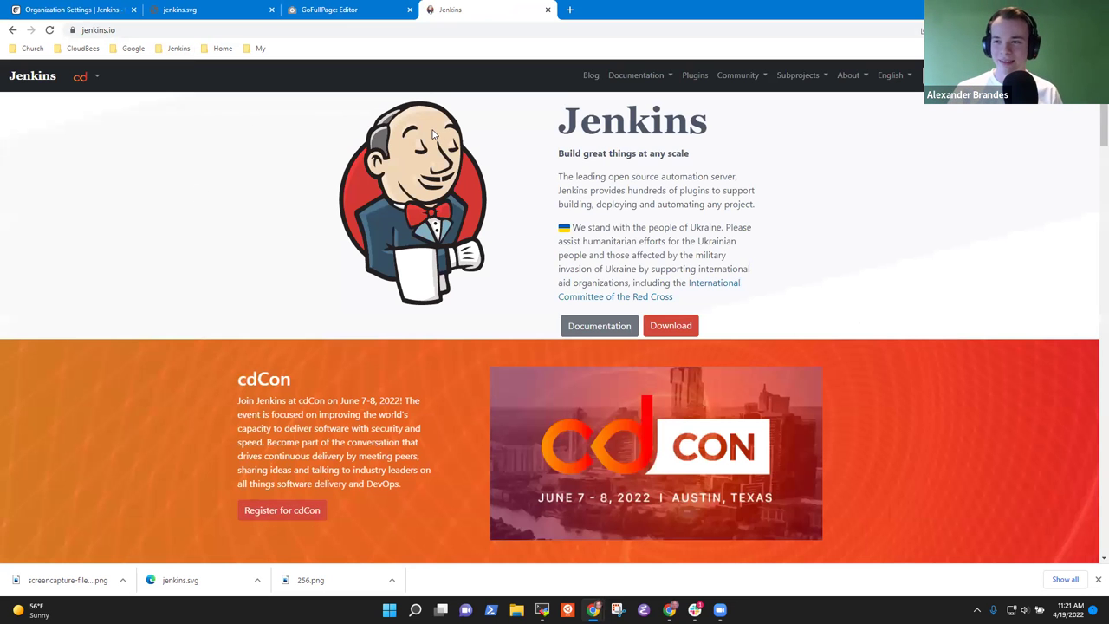
{"action": "left_click", "coordinate": [184, 9]}
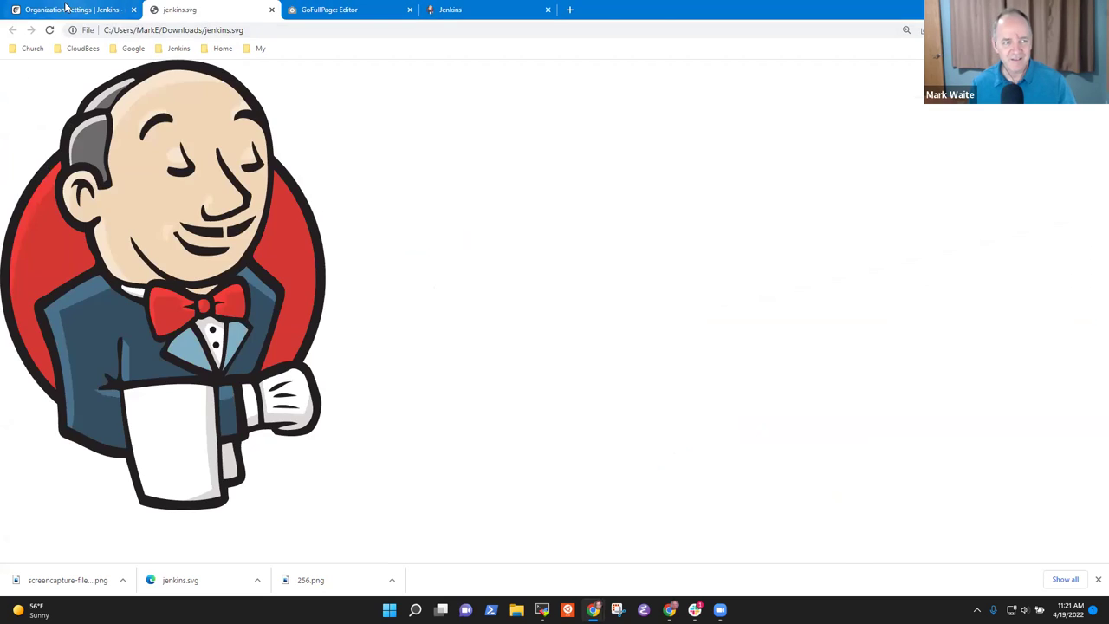
{"action": "left_click", "coordinate": [66, 7]}
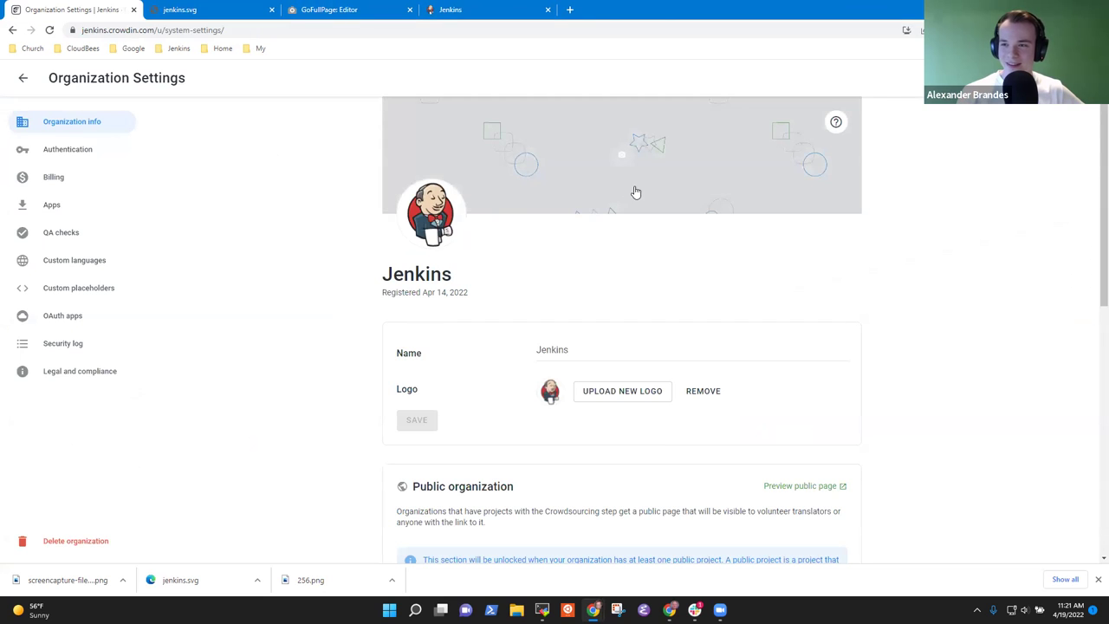
{"action": "left_click", "coordinate": [604, 117]}
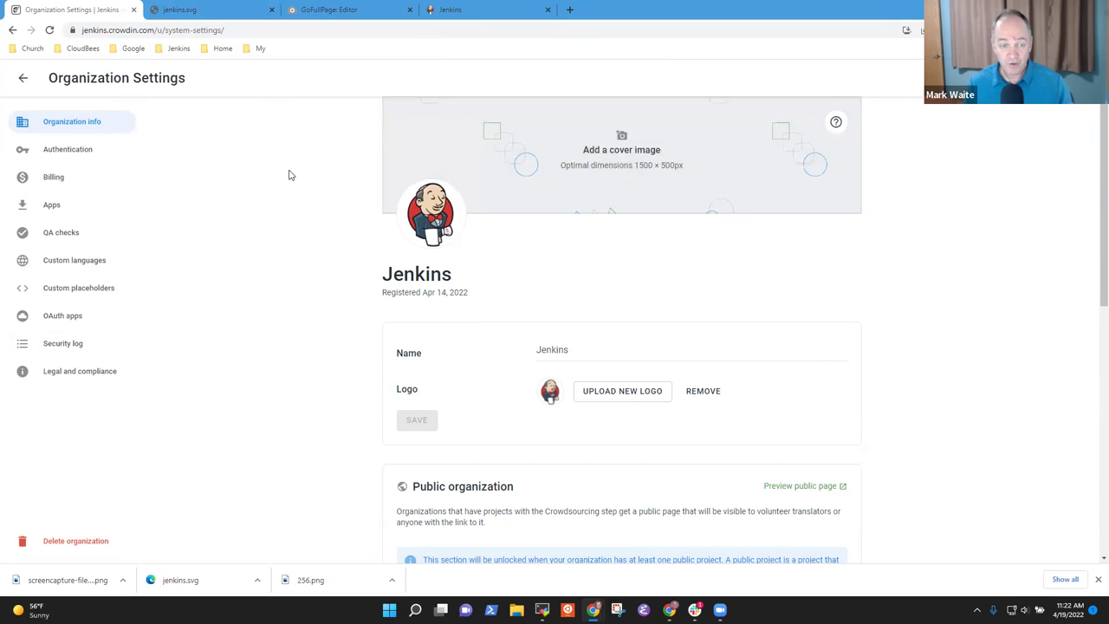
- Go back from Organization Settings to the empty Jenkins Workspace overview
{"action": "left_click", "coordinate": [23, 81]}
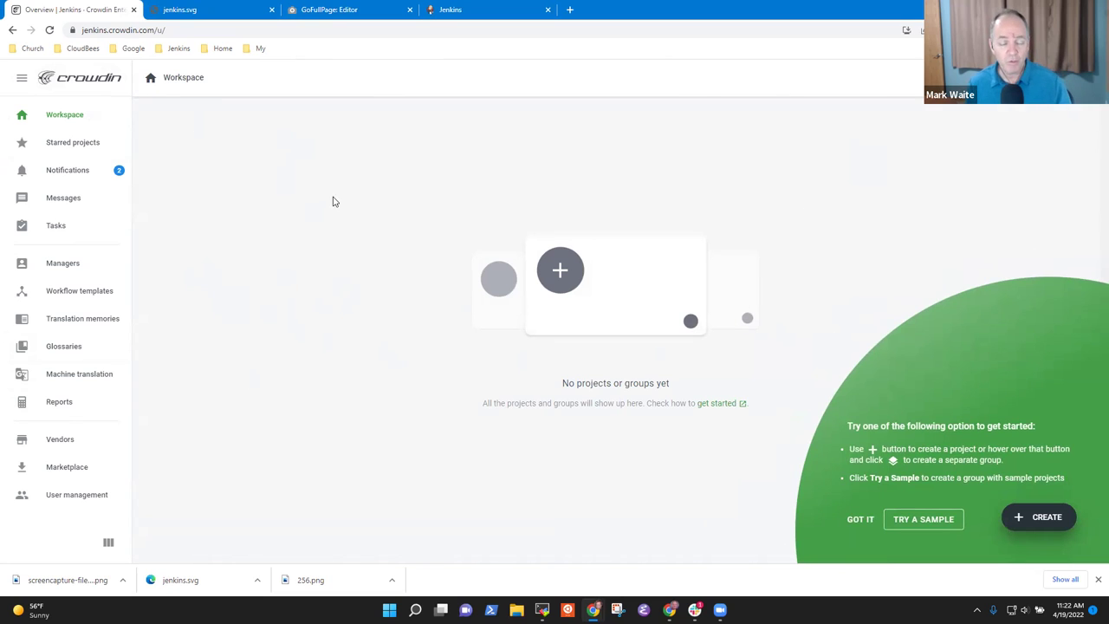
{"action": "mouse_move", "coordinate": [1022, 515]}
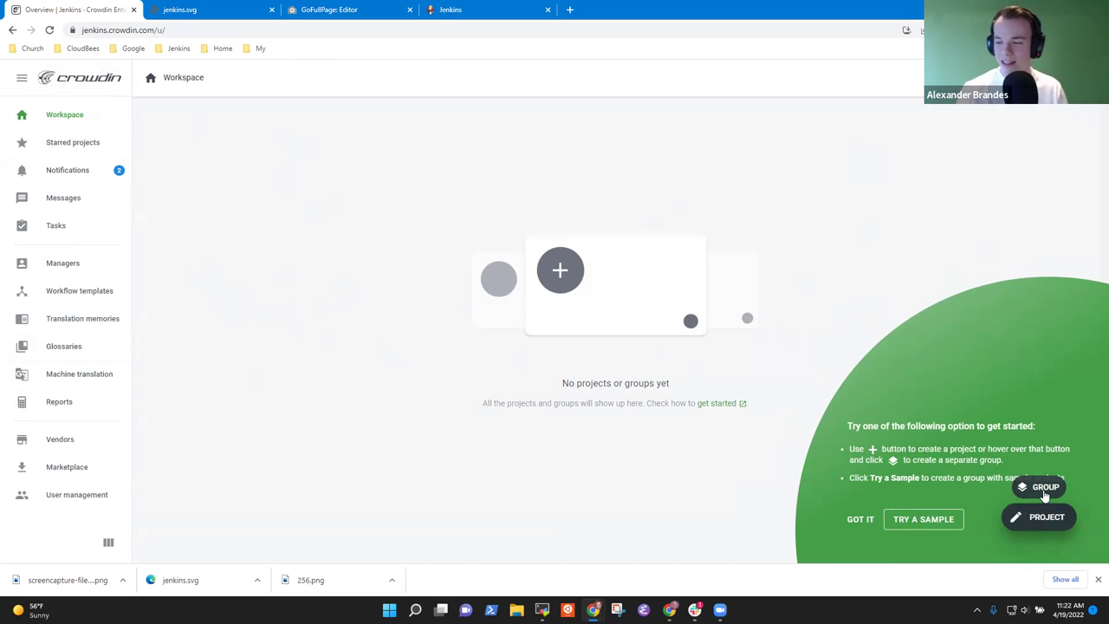
- Create a group named 'Design library group'
{"action": "left_click", "coordinate": [1042, 488]}
{"action": "type", "text": "Design library "}
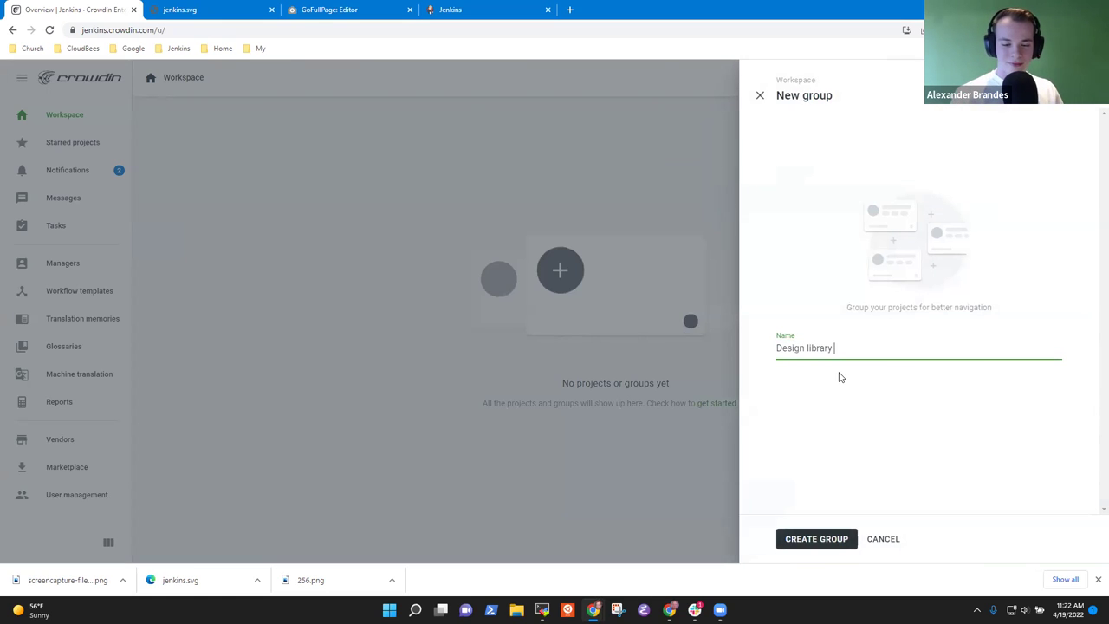
{"action": "type", "text": "group"}
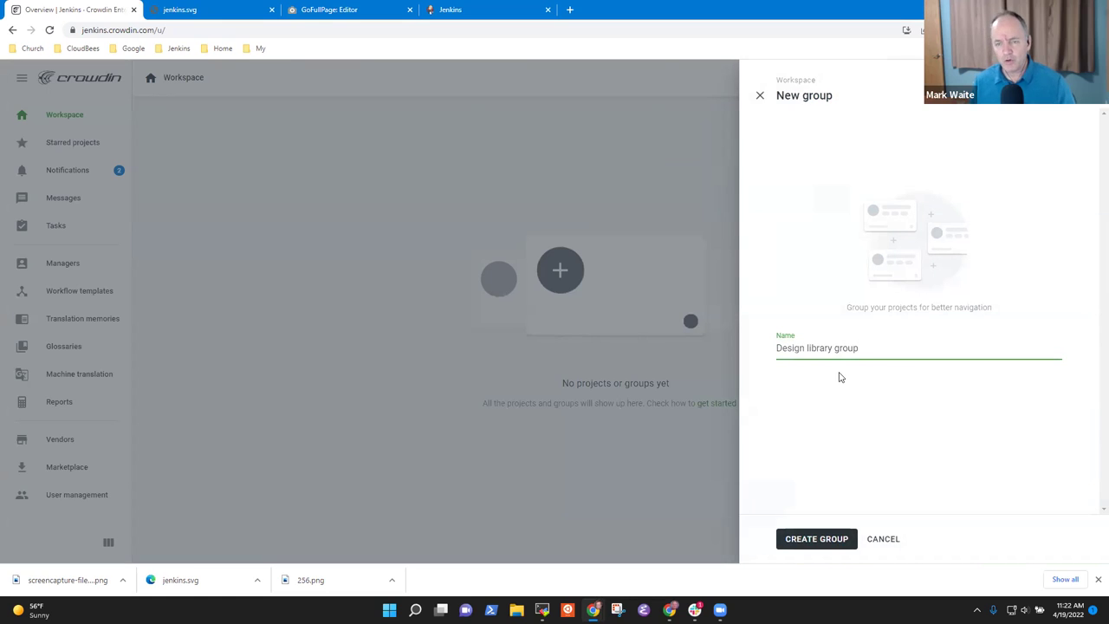
{"action": "left_click", "coordinate": [805, 538]}
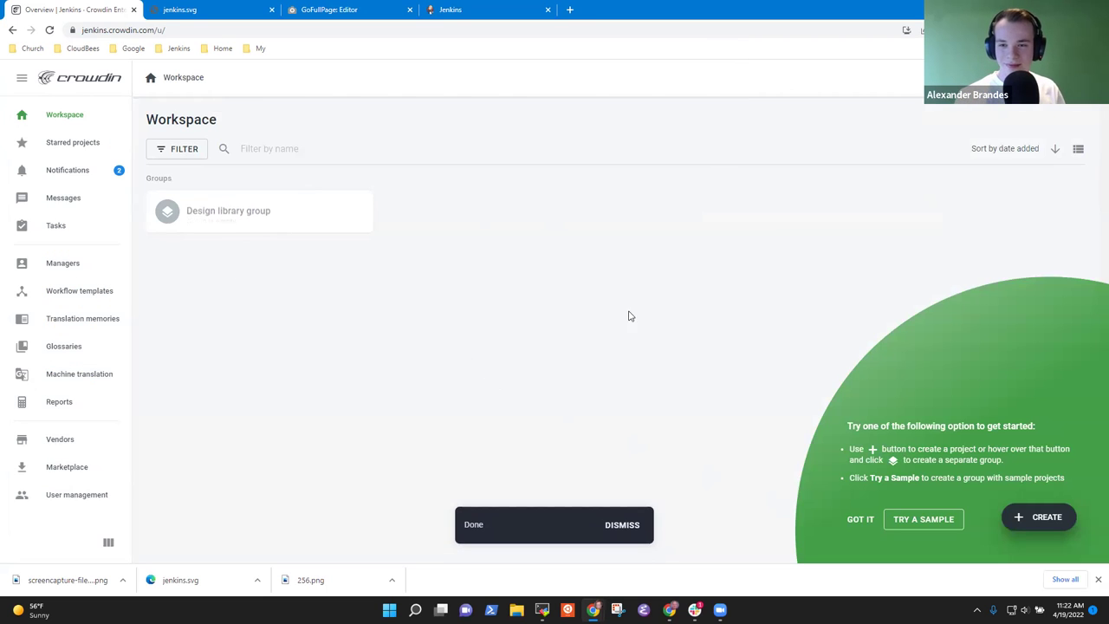
- Delete the misnamed 'Design library group' from its group settings
{"action": "left_click", "coordinate": [270, 217]}
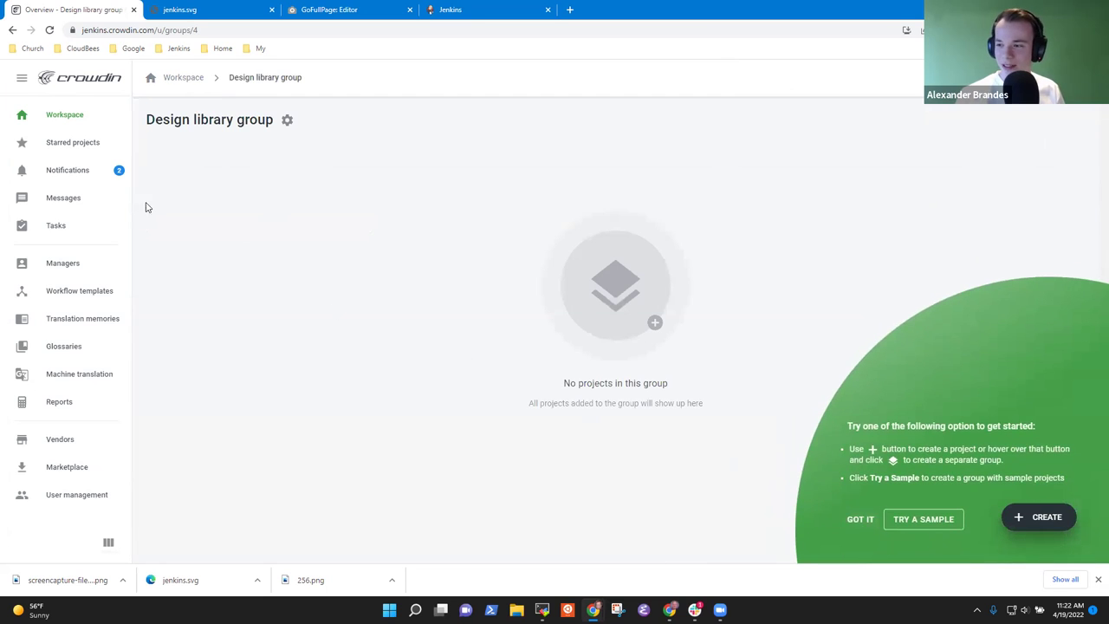
{"action": "left_click", "coordinate": [288, 120]}
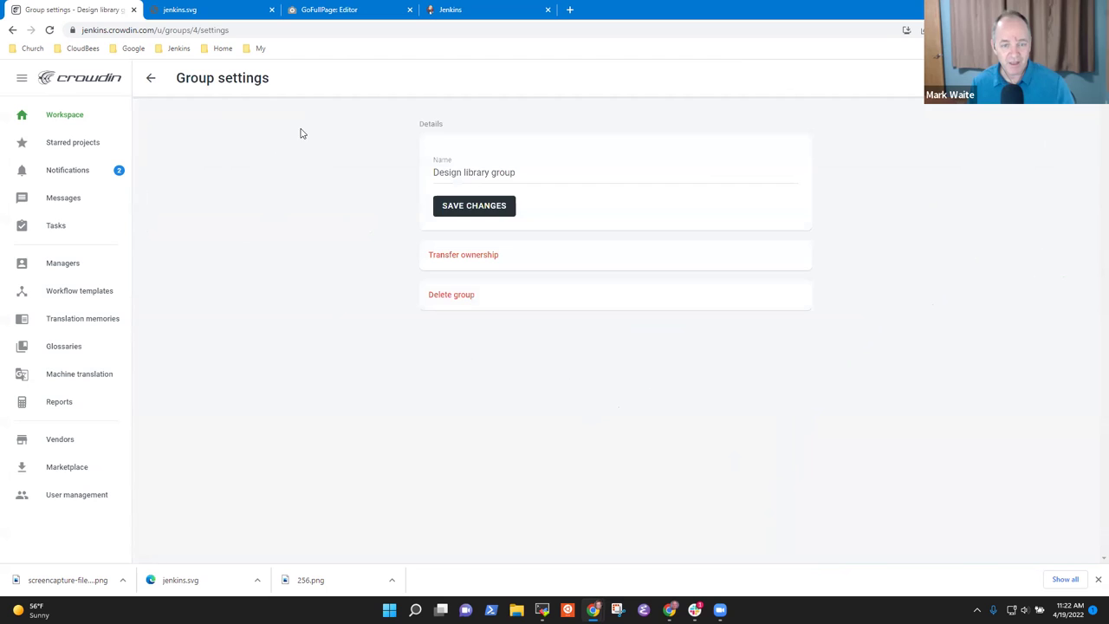
{"action": "left_click", "coordinate": [460, 296]}
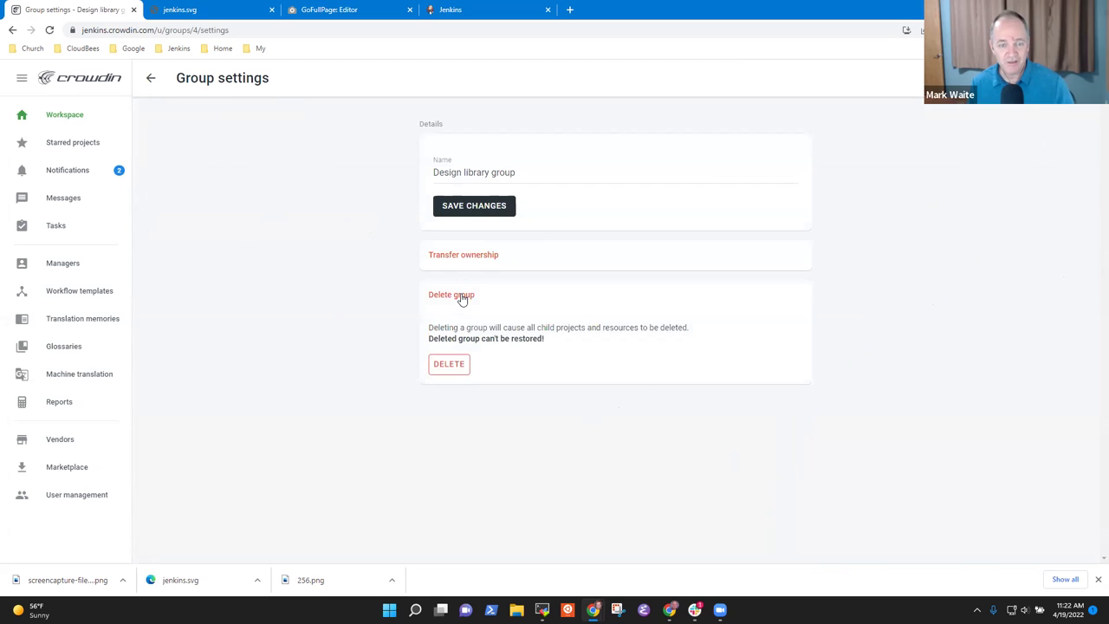
{"action": "left_click", "coordinate": [452, 368]}
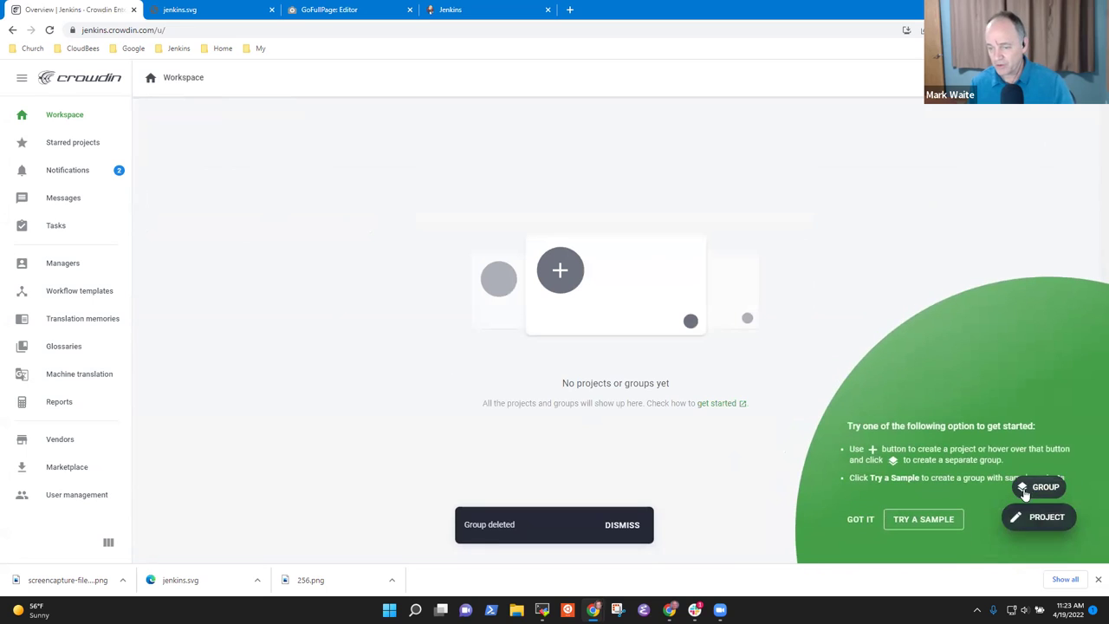
- Create a group named 'Design library' and open its empty group page
{"action": "left_click", "coordinate": [1045, 490]}
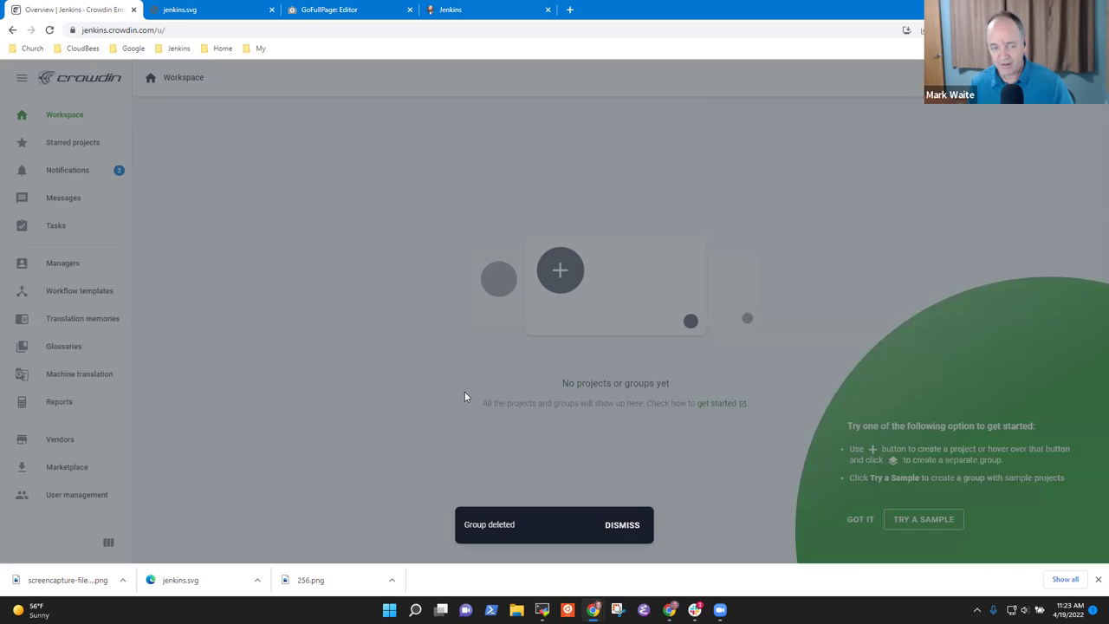
{"action": "type", "text": "Design library"}
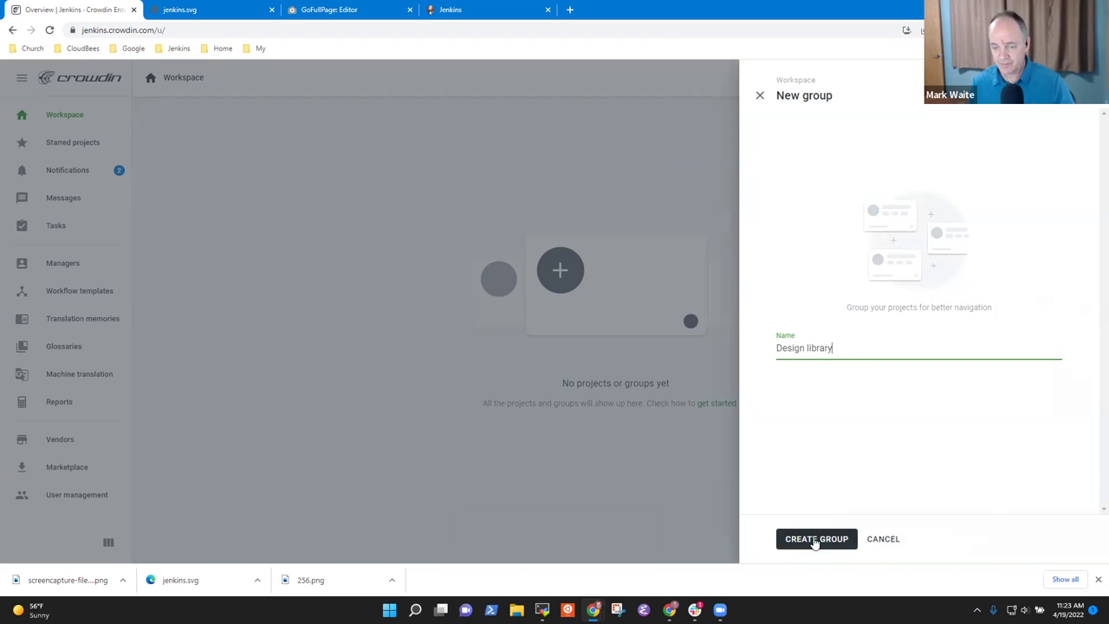
{"action": "left_click", "coordinate": [824, 538]}
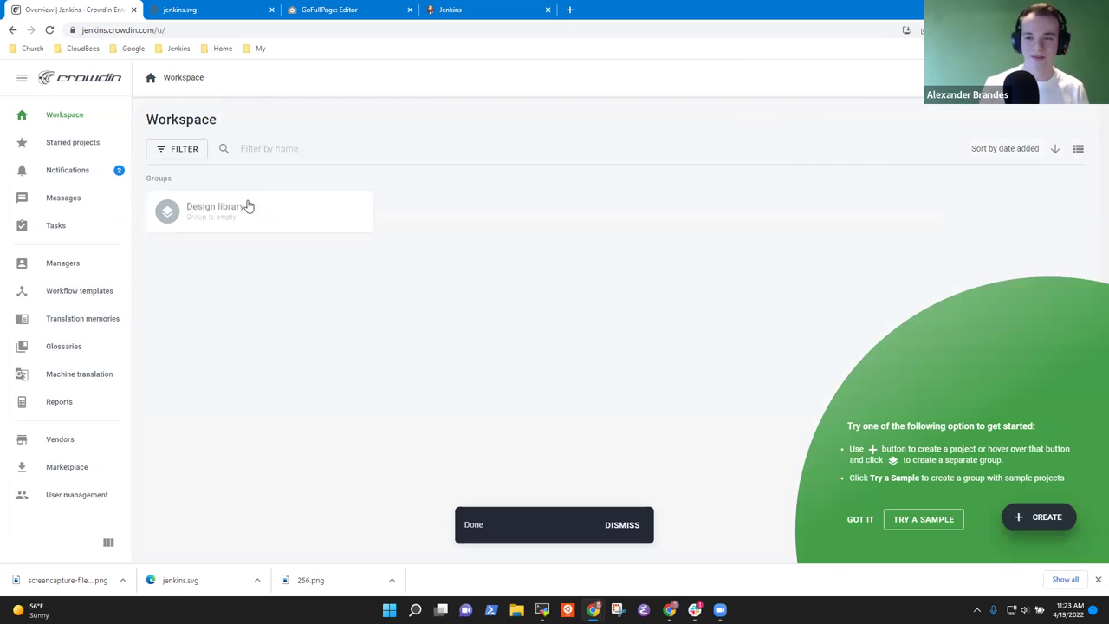
{"action": "left_click", "coordinate": [212, 216]}
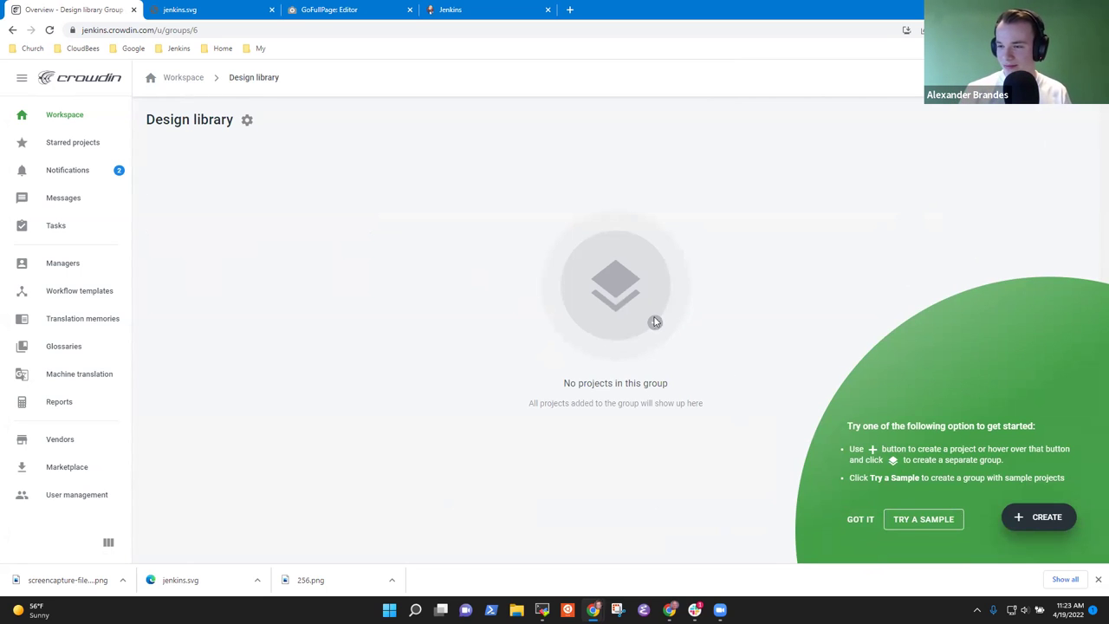
{"action": "left_click", "coordinate": [1029, 513]}
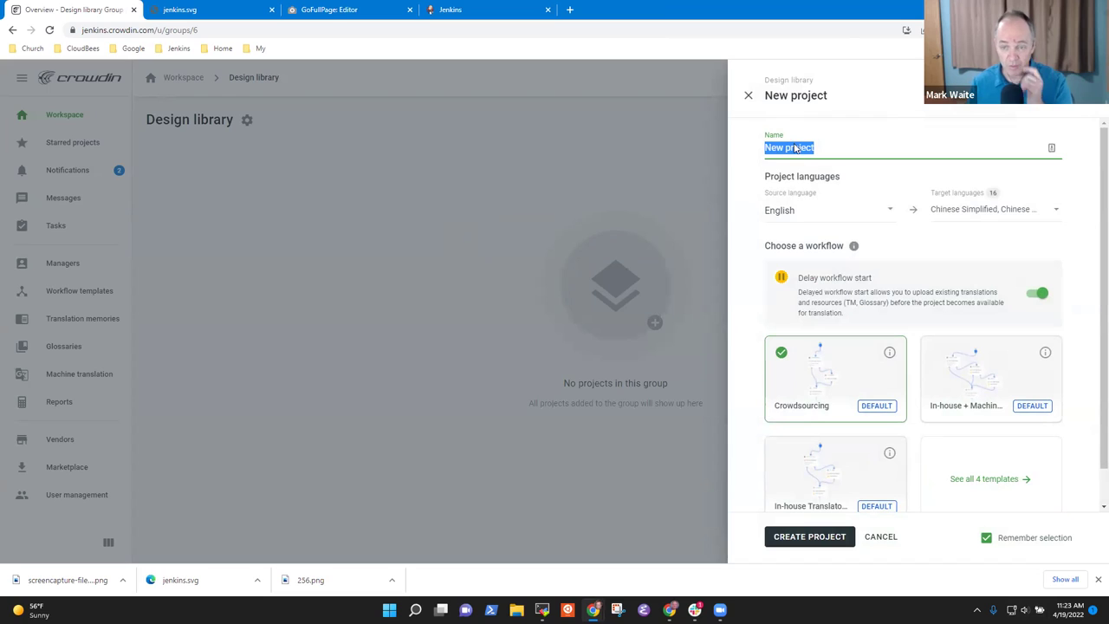
{"action": "type", "text": "Design"}
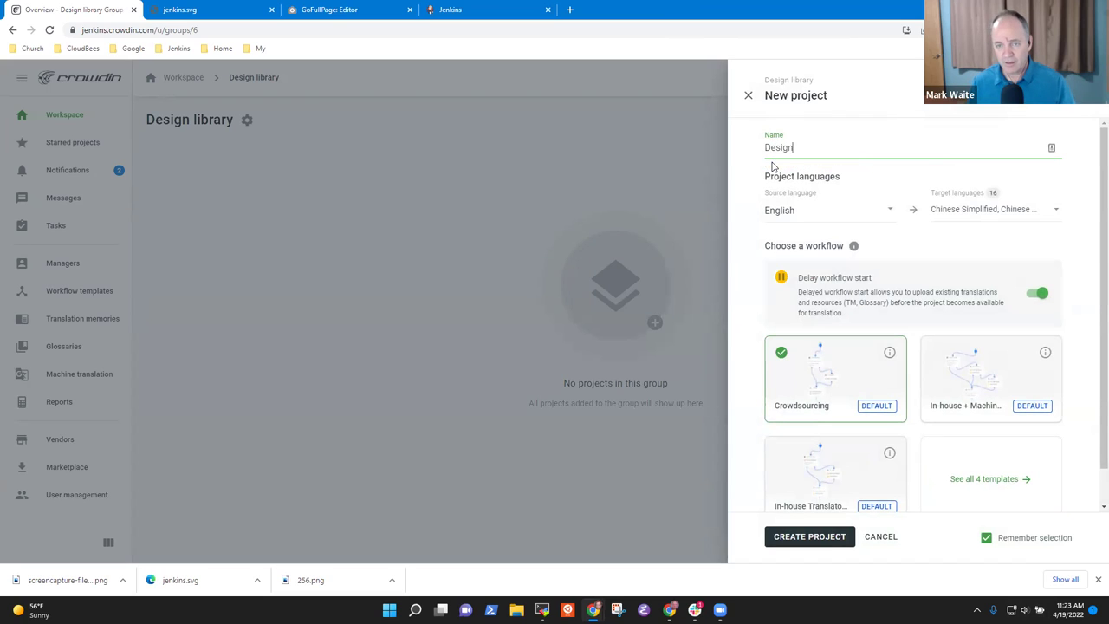
{"action": "type", "text": " library"}
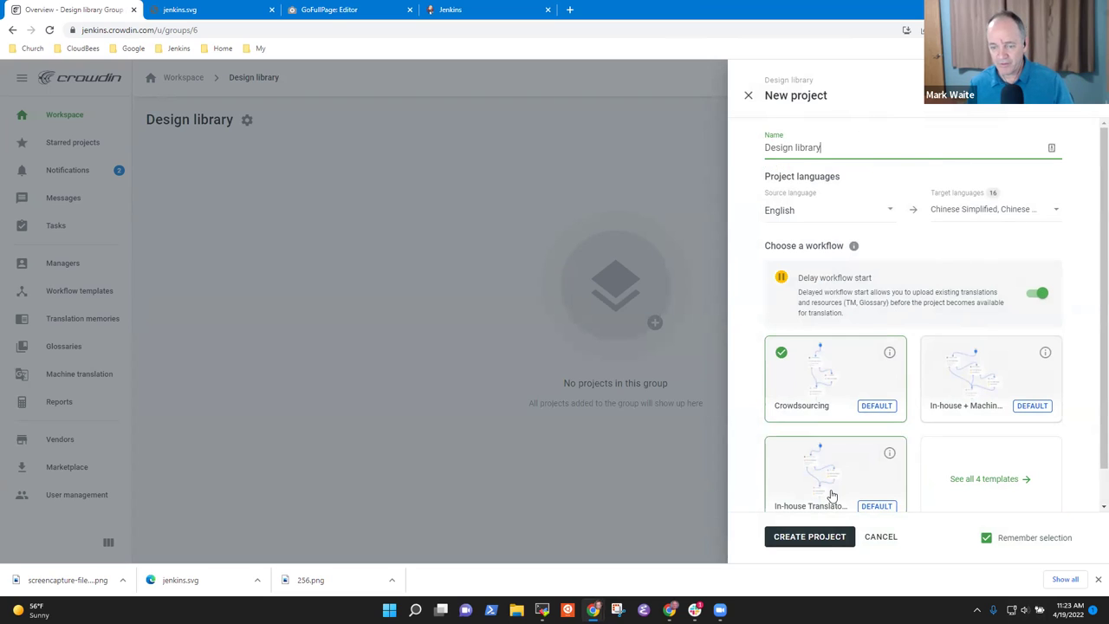
{"action": "left_click", "coordinate": [807, 537]}
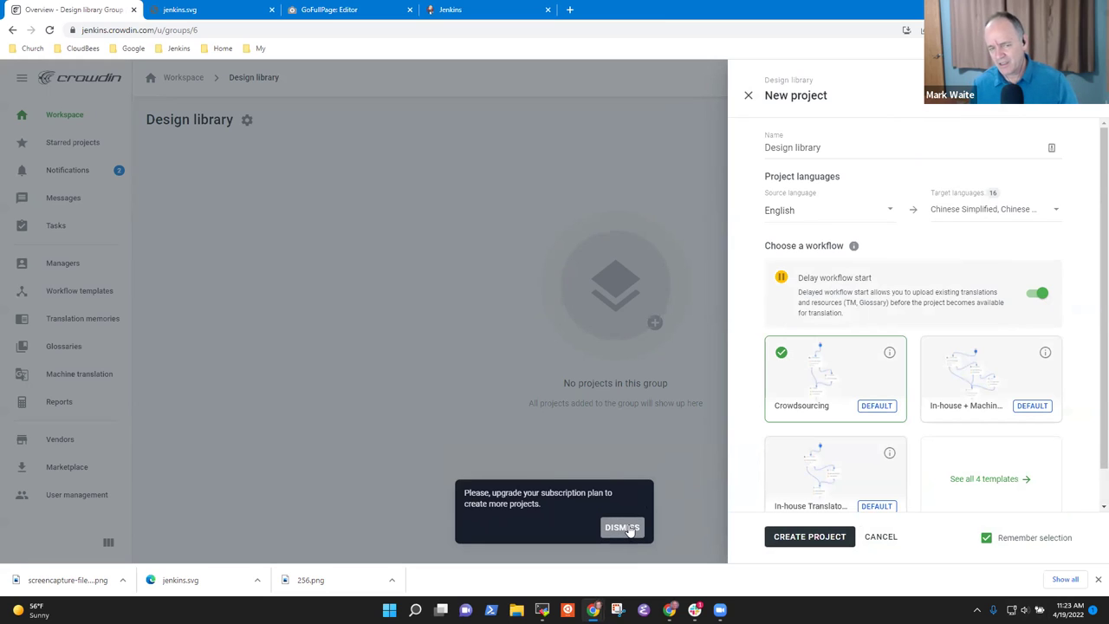
{"action": "left_click", "coordinate": [622, 527]}
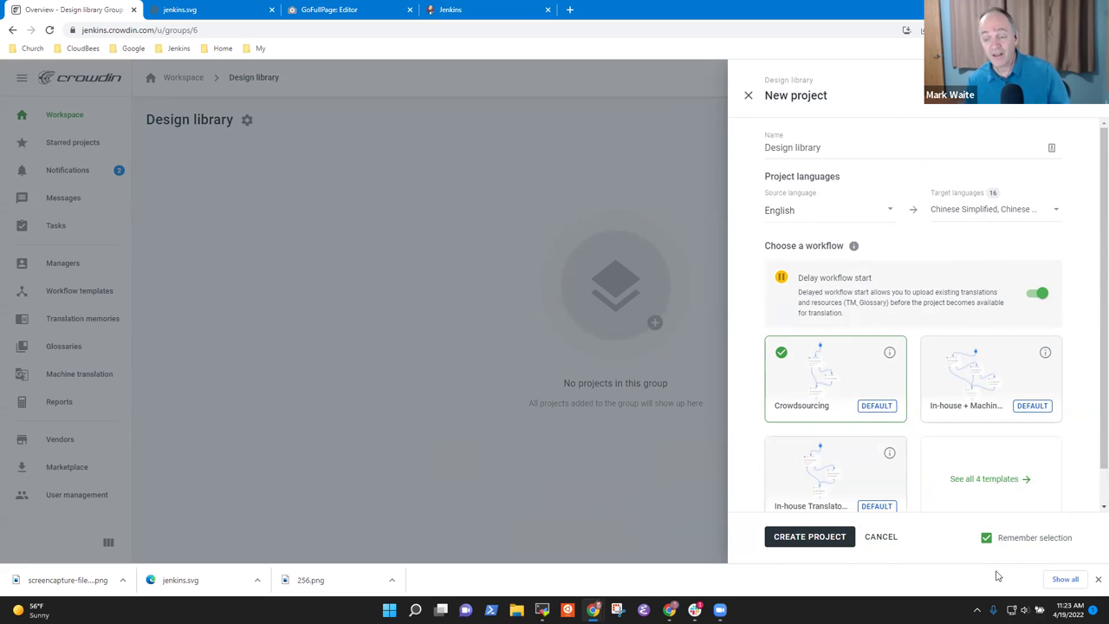
{"action": "left_click", "coordinate": [986, 539]}
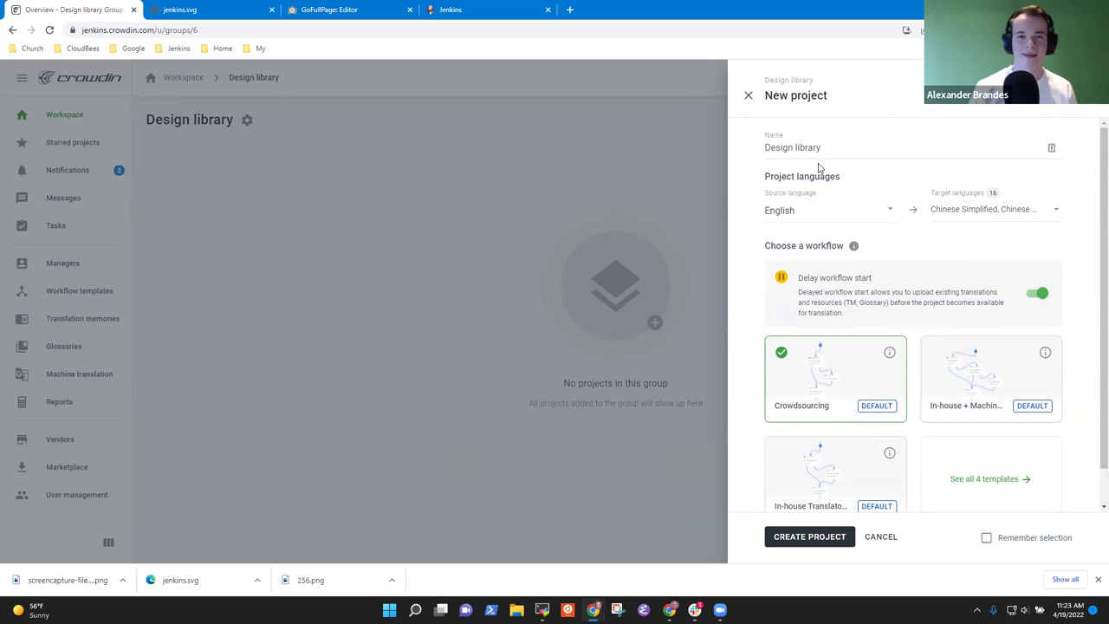
{"action": "left_click", "coordinate": [814, 539]}
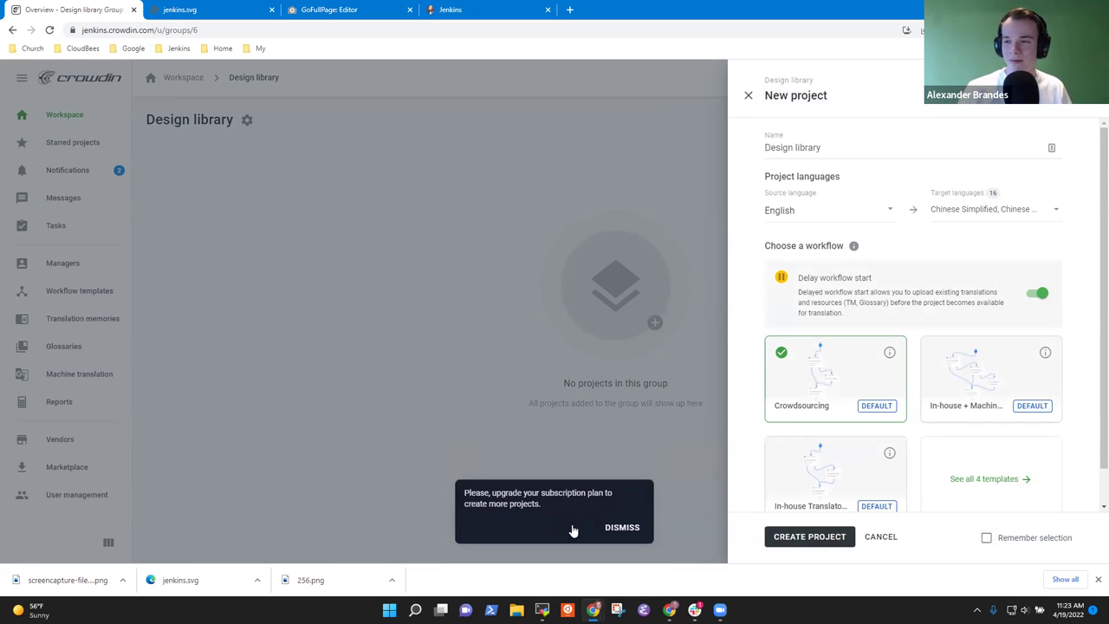
{"action": "left_click", "coordinate": [629, 526]}
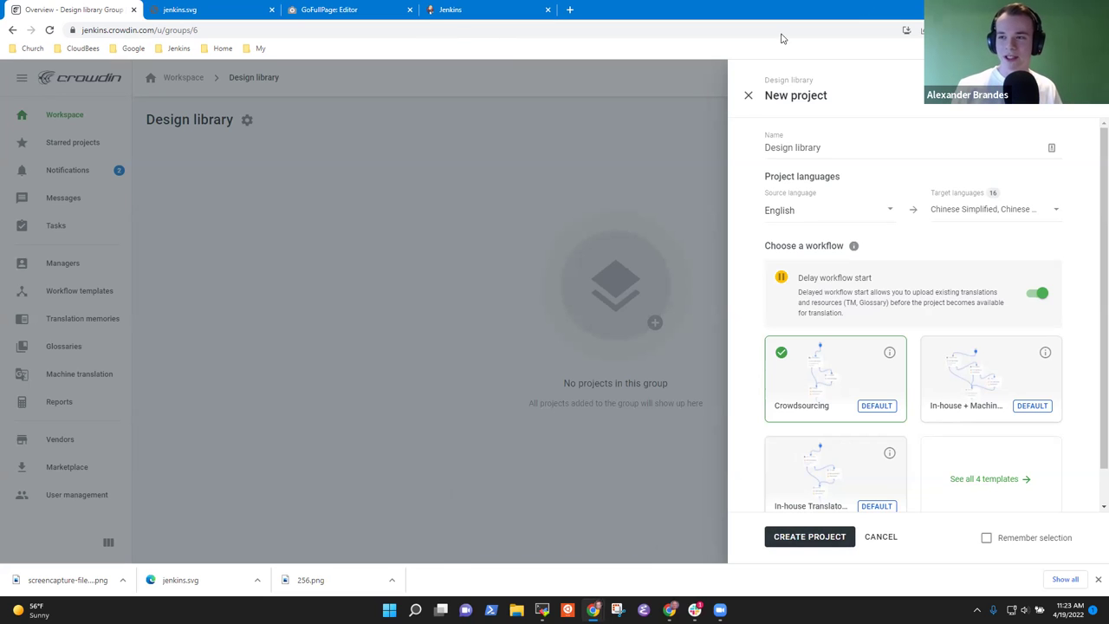
{"action": "left_click", "coordinate": [749, 95]}
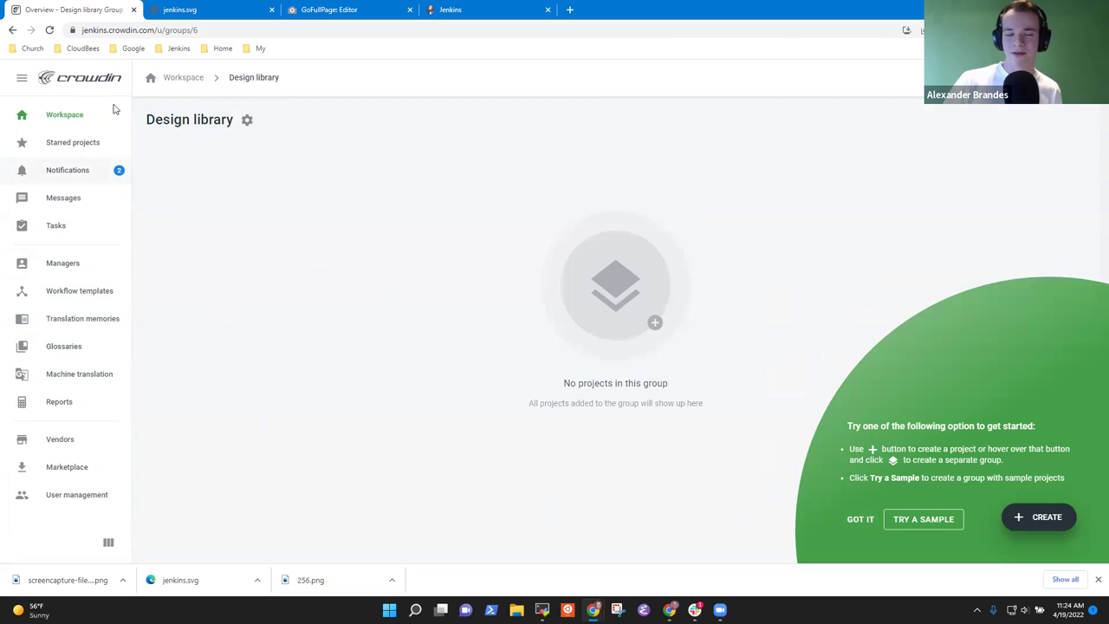
{"action": "left_click", "coordinate": [56, 172]}
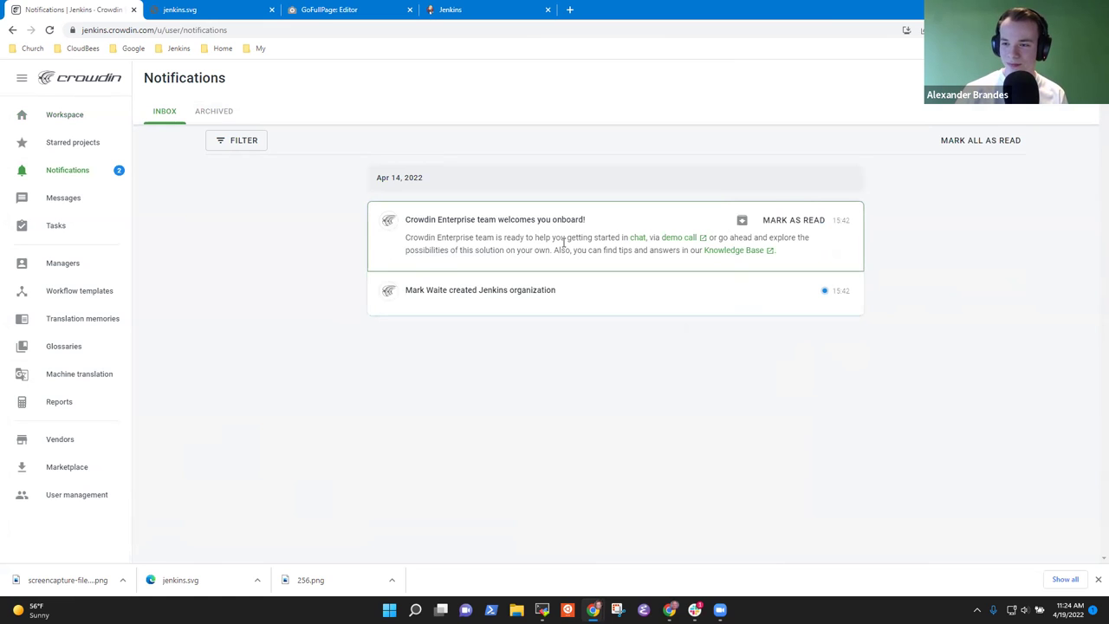
- Start a live chat with Crowdin support from the welcome notification's chat link
{"action": "left_click", "coordinate": [638, 245]}
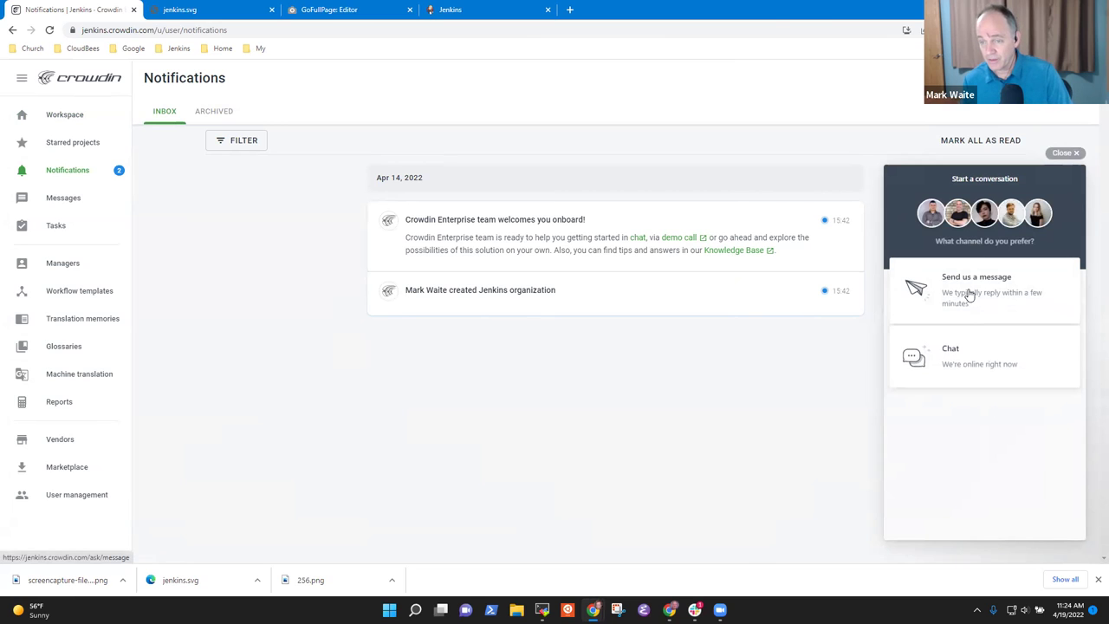
{"action": "left_click", "coordinate": [967, 362]}
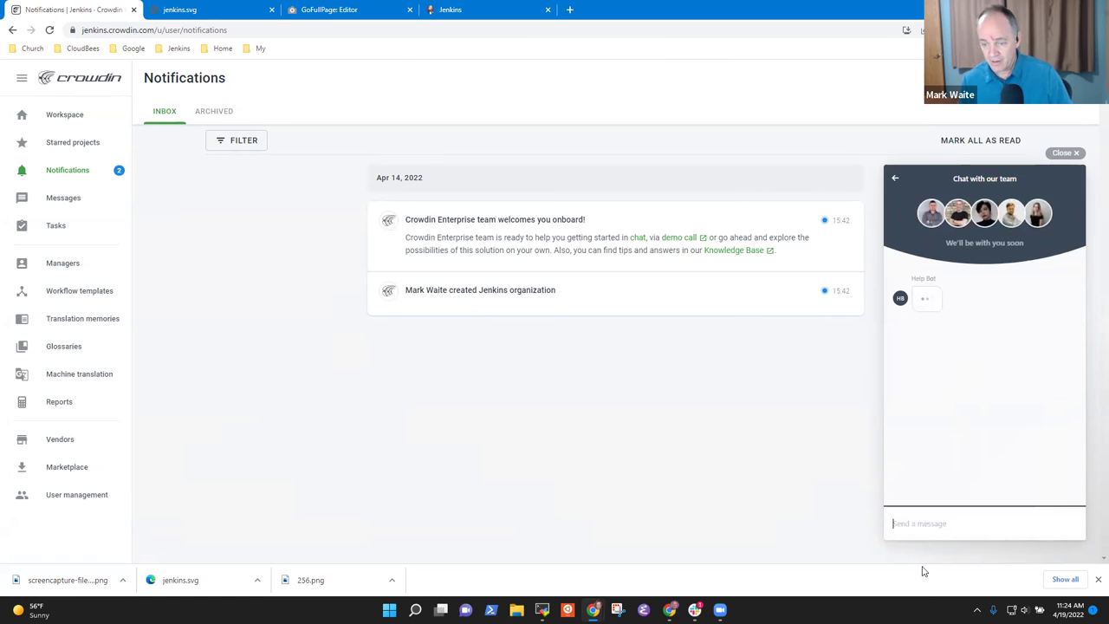
- Send support a message saying Crowdin Enterprise can't create a project and says to upgrade
{"action": "type", "text": "We're"}
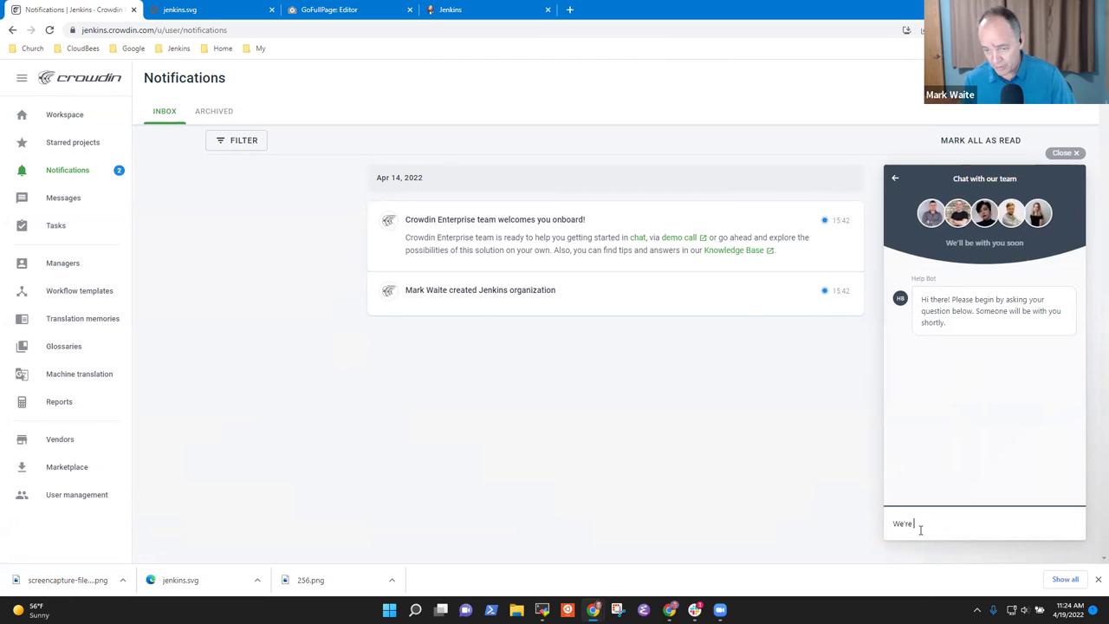
{"action": "type", "text": " trying to"}
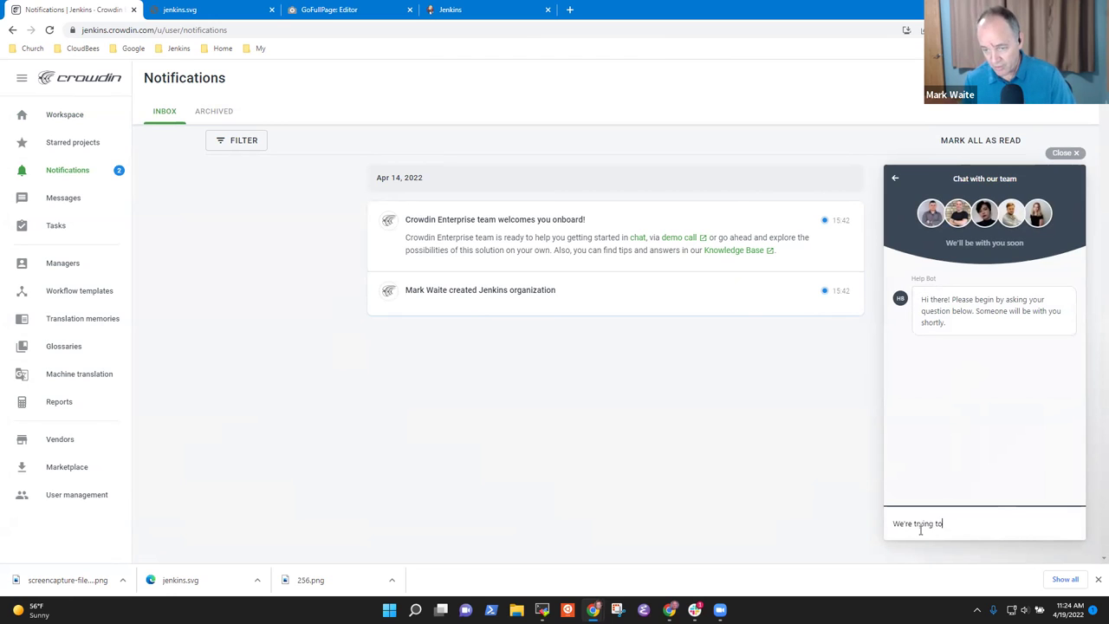
{"action": "type", "text": " configure our Crow"}
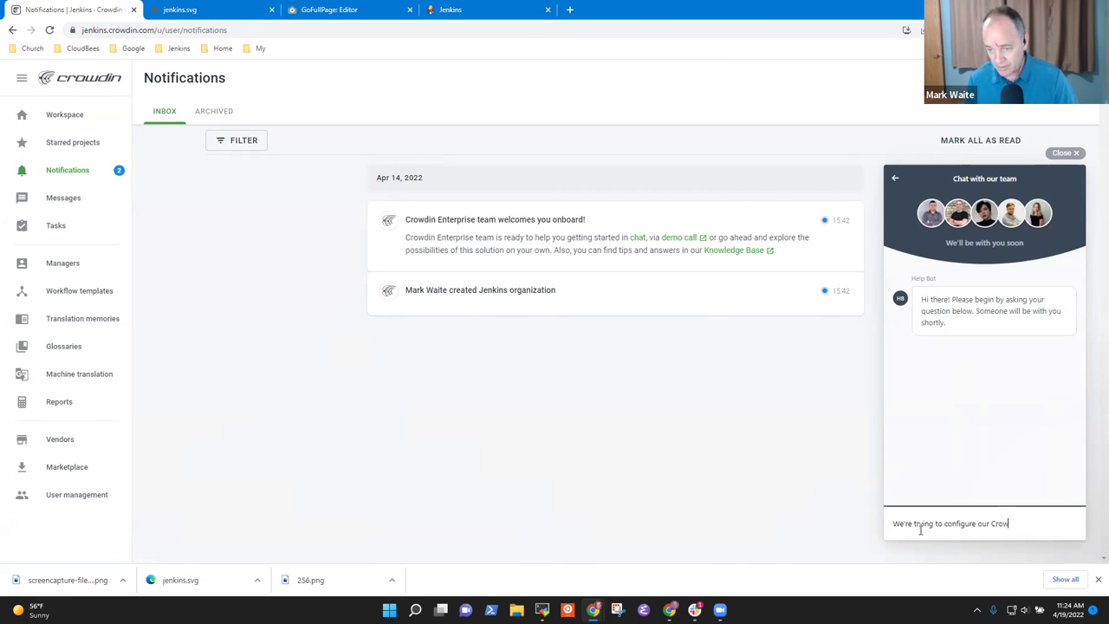
{"action": "type", "text": "din Enterprise"}
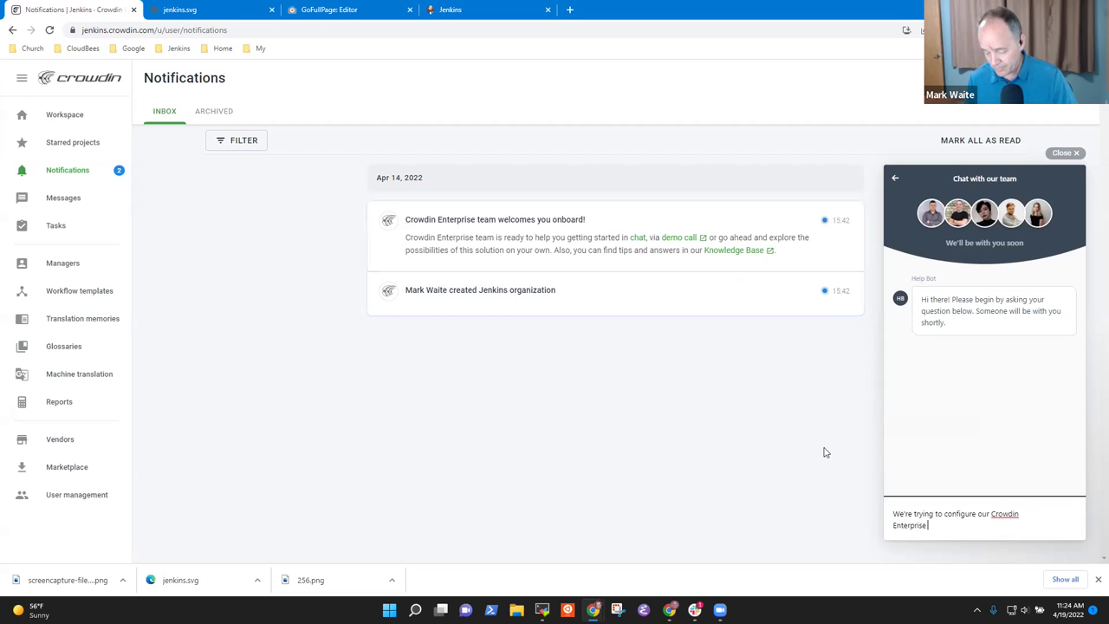
{"action": "type", "text": "and c"}
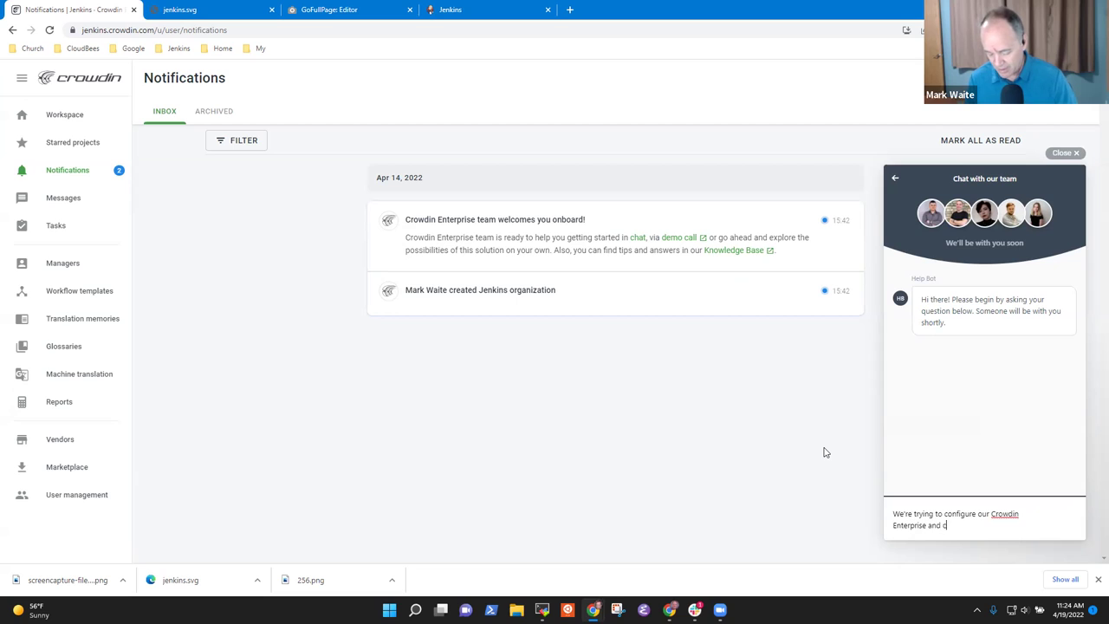
{"action": "type", "text": "an't create"}
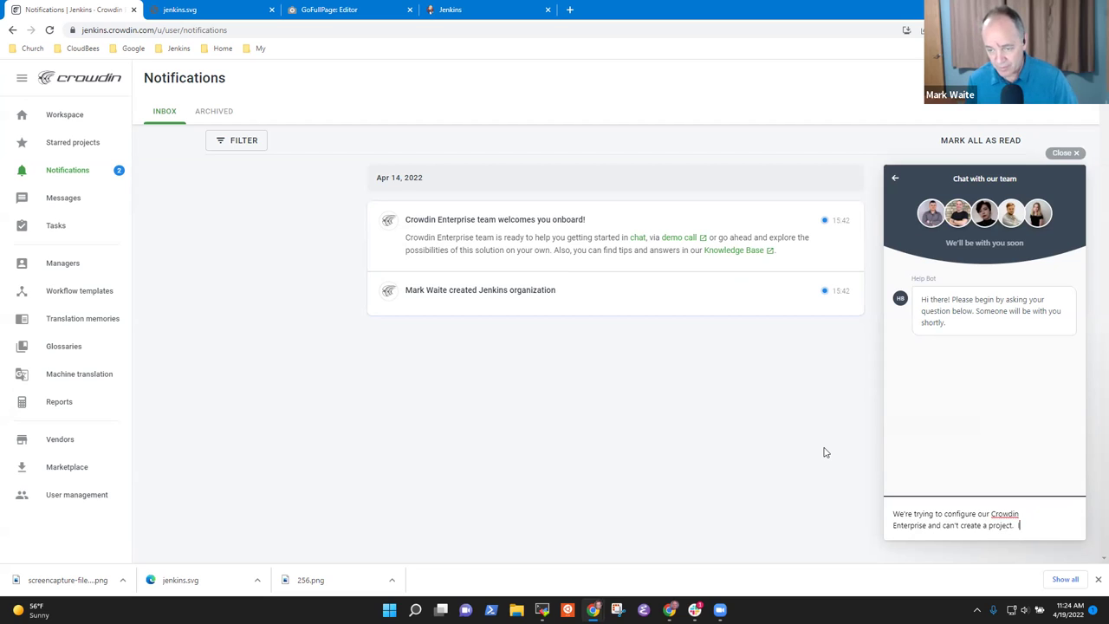
{"action": "type", "text": " a project. It's"}
{"action": "key", "text": "BackSpace"}
{"action": "key", "text": "BackSpace"}
{"action": "type", "text": "says we "}
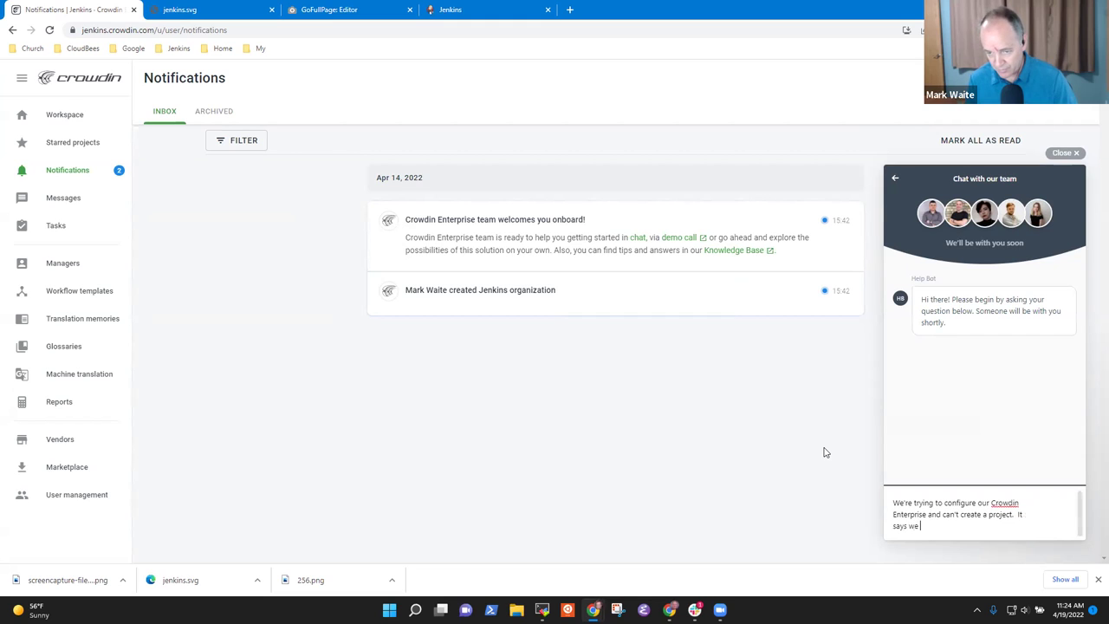
{"action": "type", "text": "need to upgrade"}
{"action": "key", "text": "Return"}
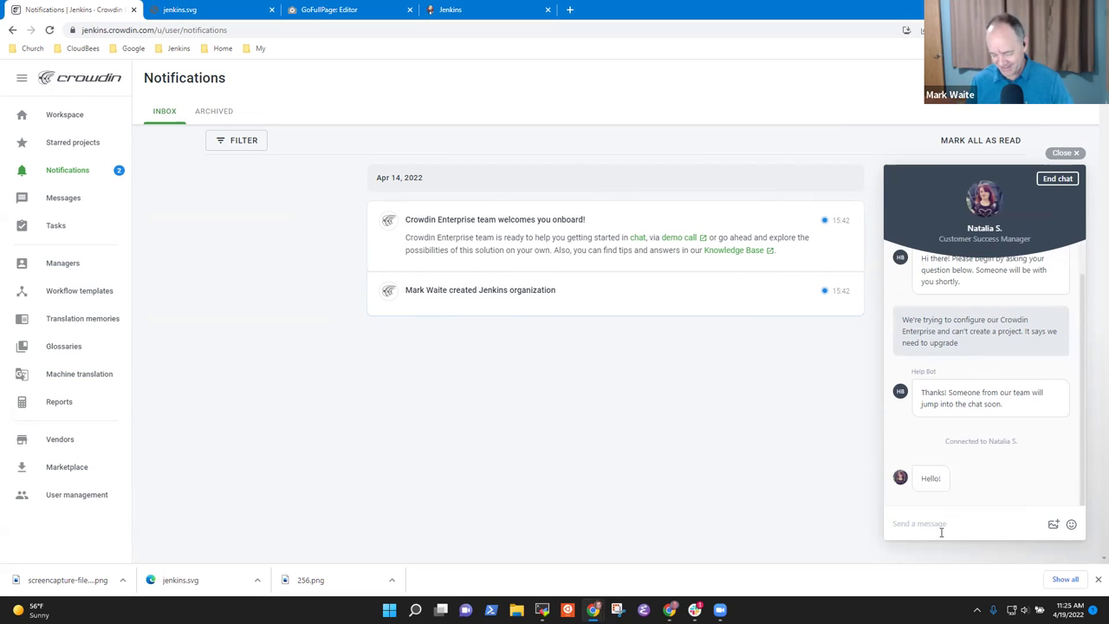
- Send 'Hi!' and explain the new Crowdin Enterprise open source license for the Jenkins project
{"action": "left_click", "coordinate": [949, 524]}
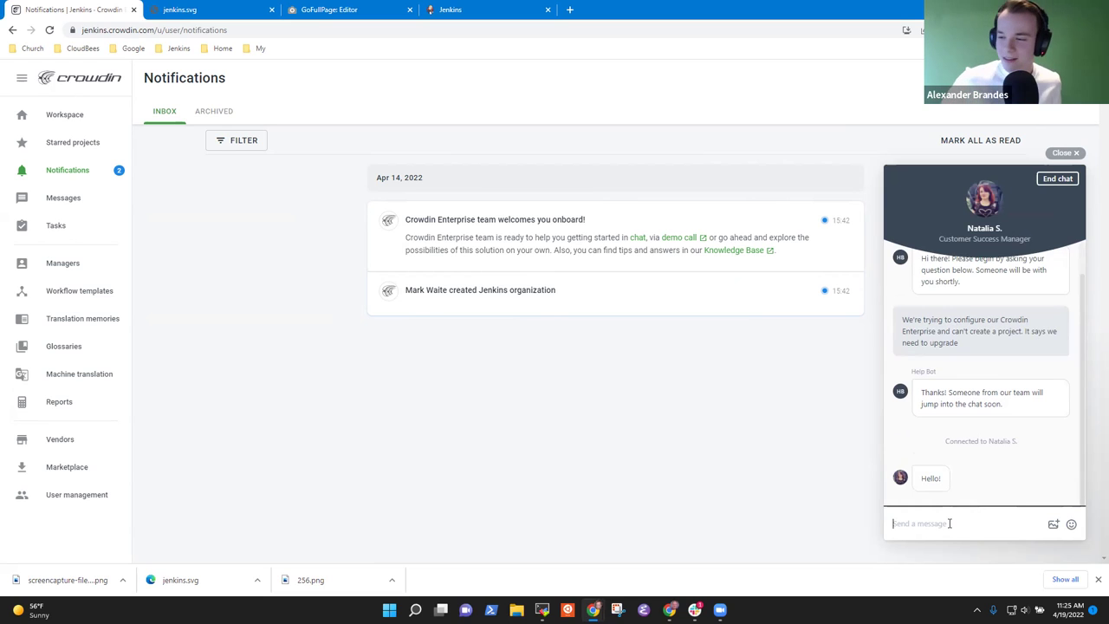
{"action": "type", "text": "Hi!"}
{"action": "key", "text": "Return"}
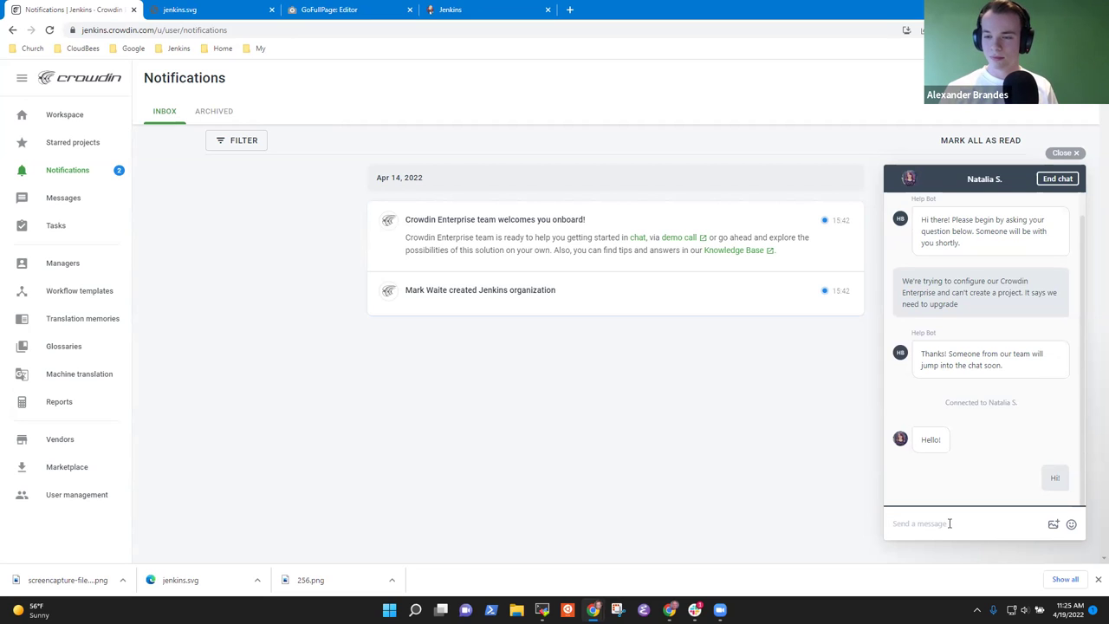
{"action": "type", "text": "Crow"}
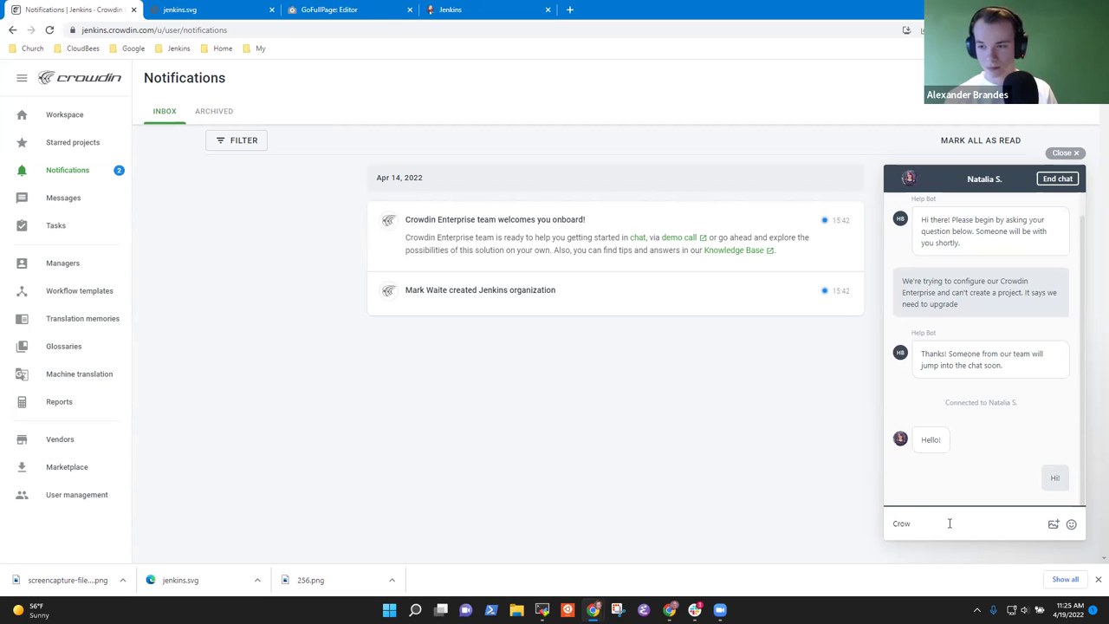
{"action": "type", "text": "ndin Enterprise new isnt"}
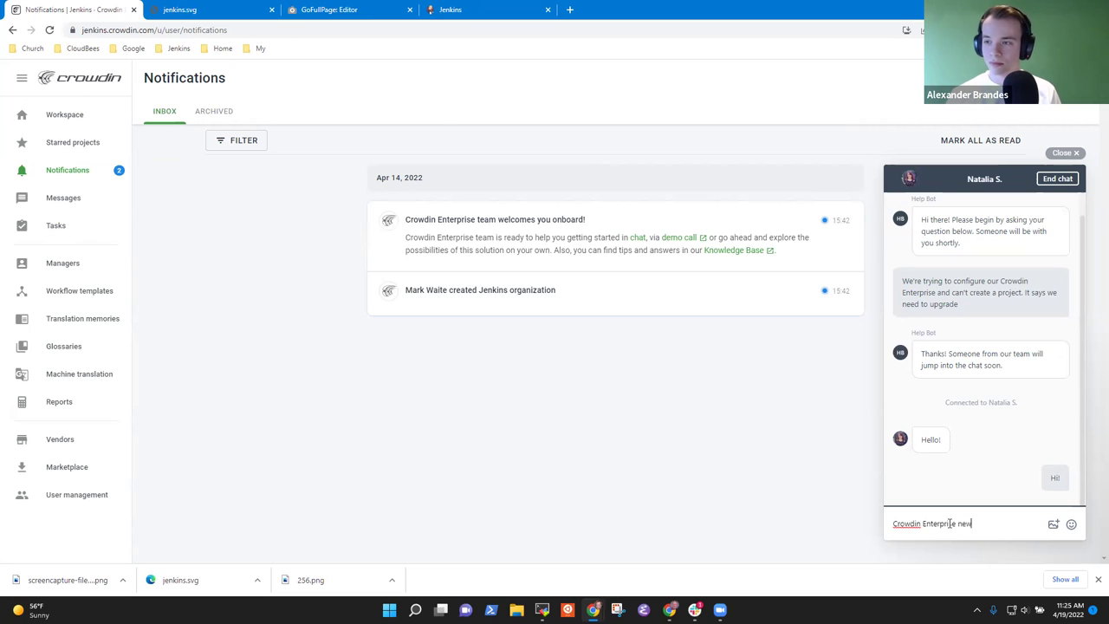
{"action": "key", "text": "BackSpace"}
{"action": "key", "text": "BackSpace"}
{"action": "key", "text": "BackSpace"}
{"action": "key", "text": "BackSpace"}
{"action": "key", "text": "BackSpace"}
{"action": "key", "text": "BackSpace"}
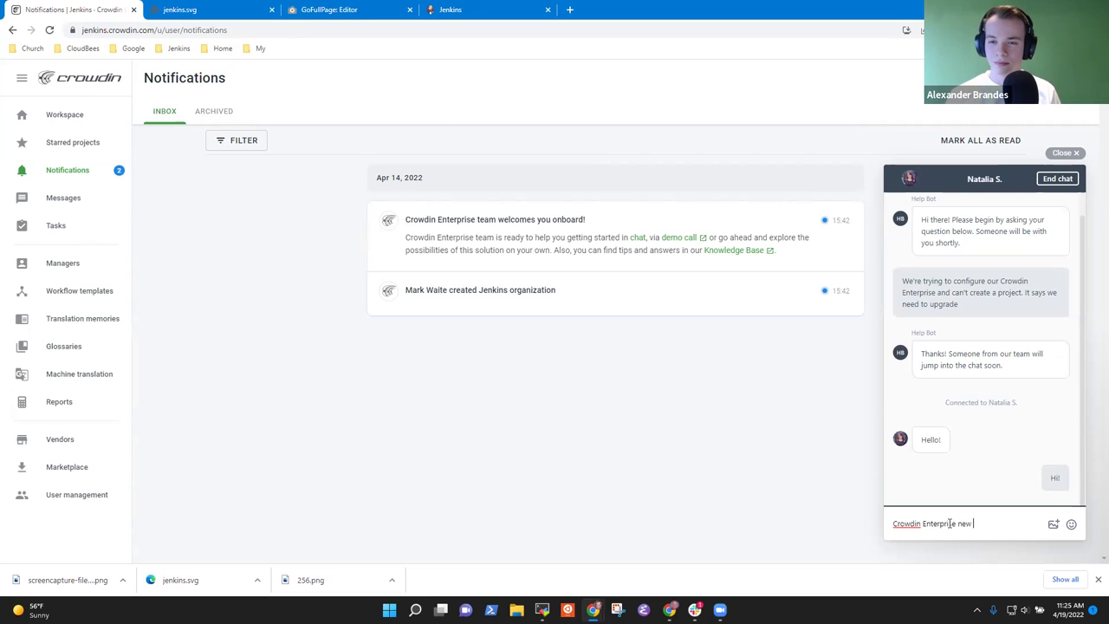
{"action": "type", "text": "license for the"}
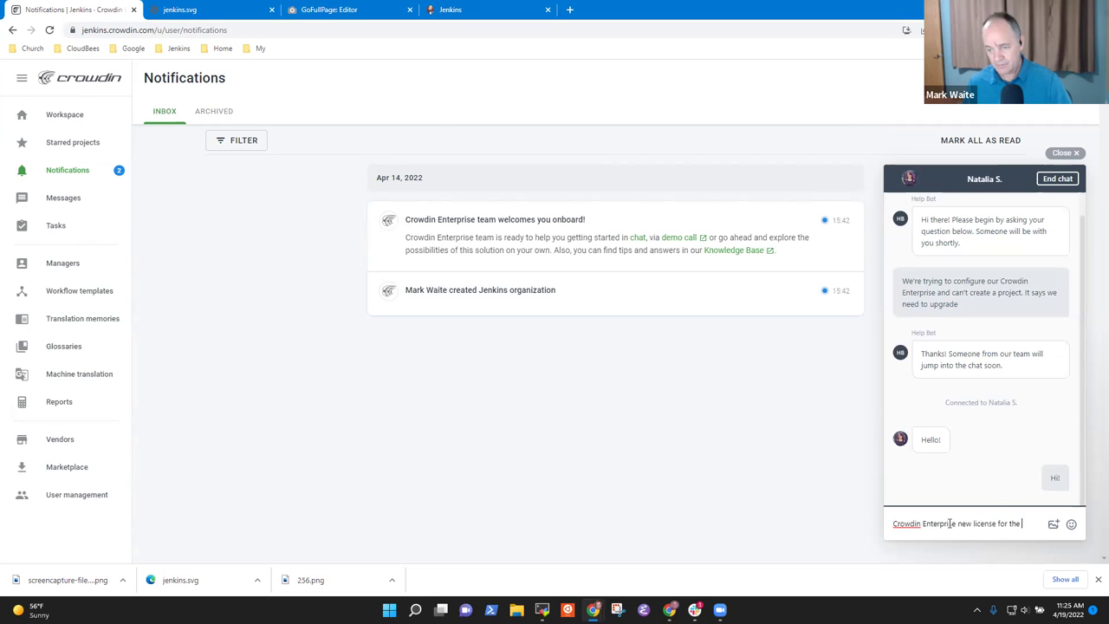
{"action": "type", "text": " Jenkins prob"}
{"action": "type", "text": "jke"}
{"action": "type", "text": ". We"}
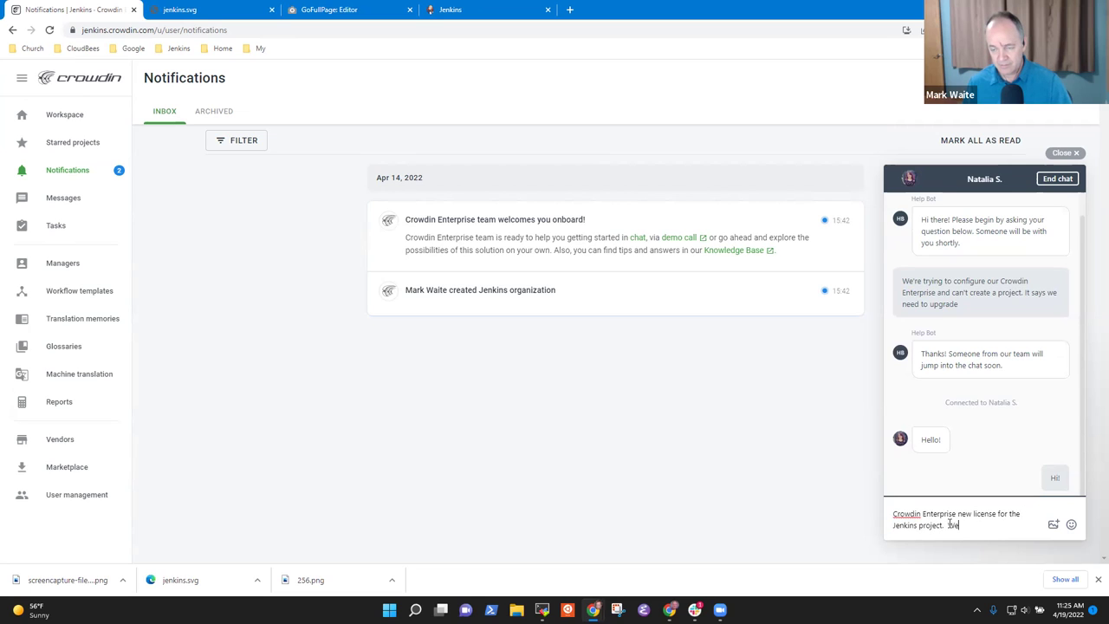
{"action": "type", "text": "'re  open"}
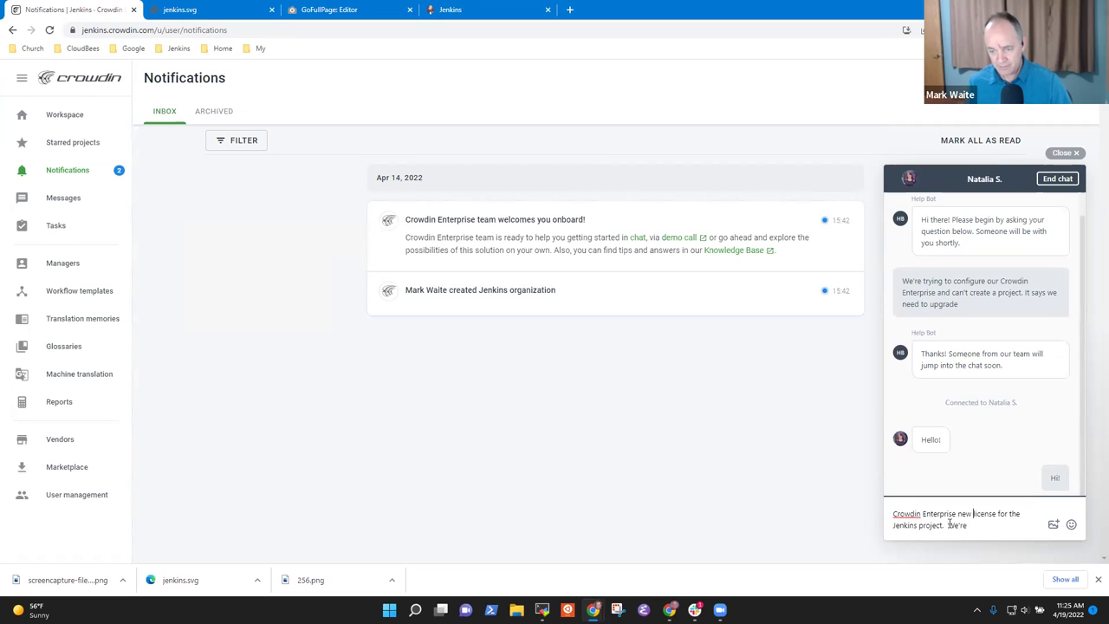
{"action": "type", "text": "sour"}
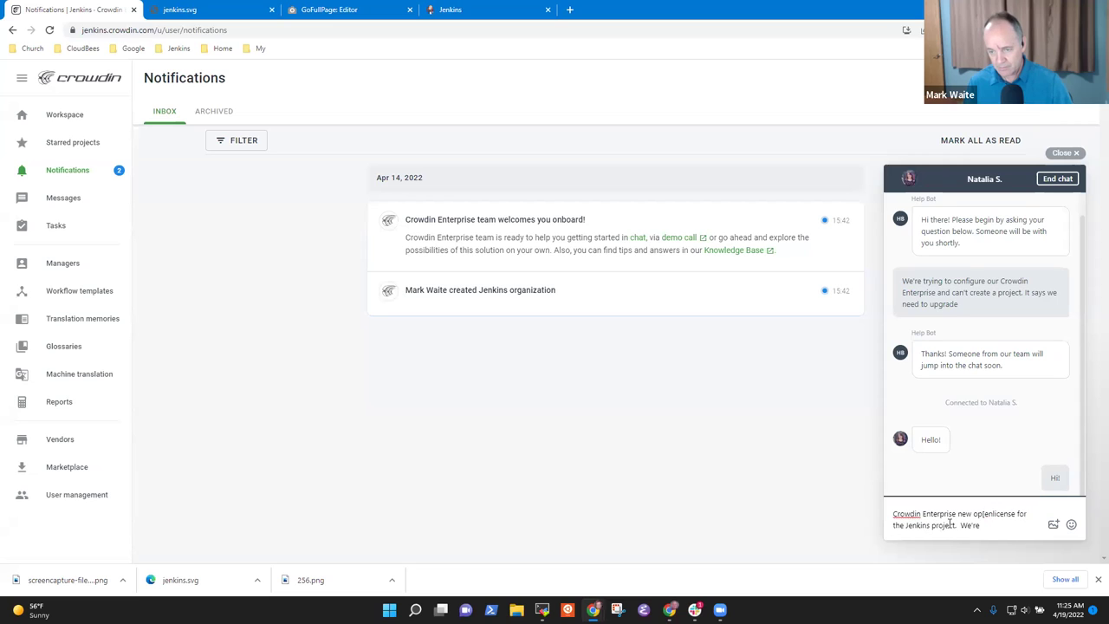
{"action": "type", "text": "ce "}
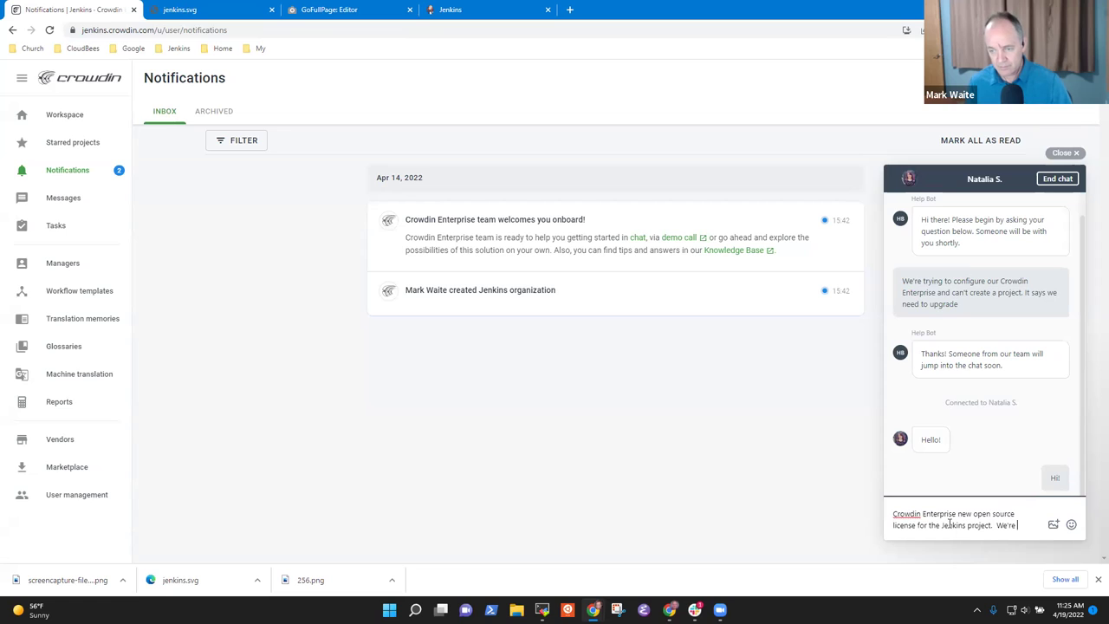
{"action": "type", "text": " trying to configure our first projec"}
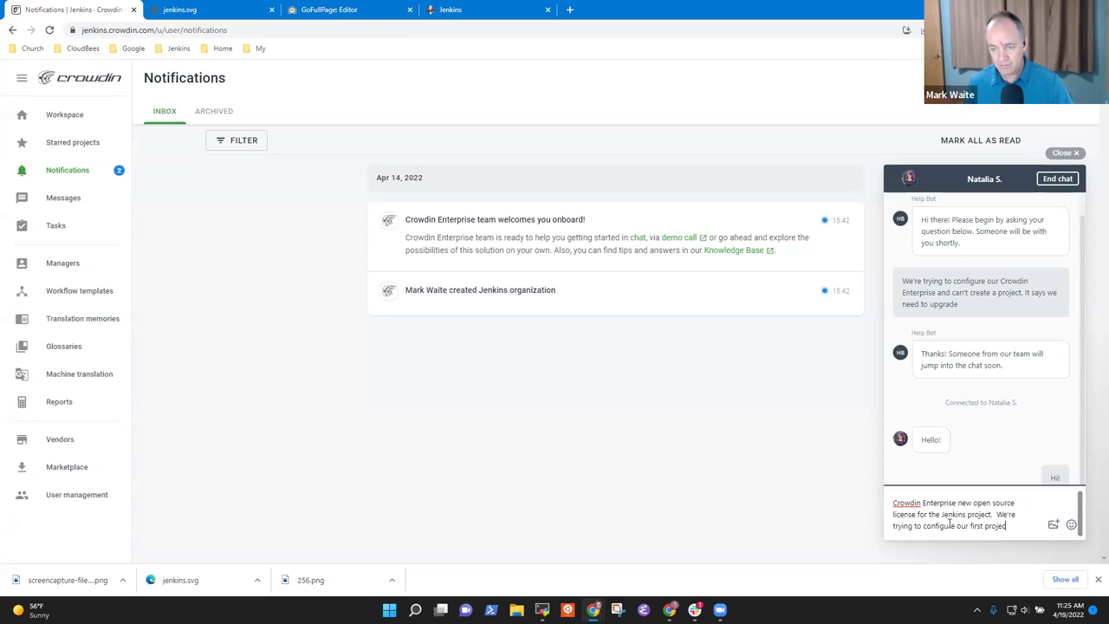
{"action": "type", "text": "t"}
{"action": "key", "text": "Return"}
- Send the note that the project can't be configured without upgrading
{"action": "type", "text": "C"}
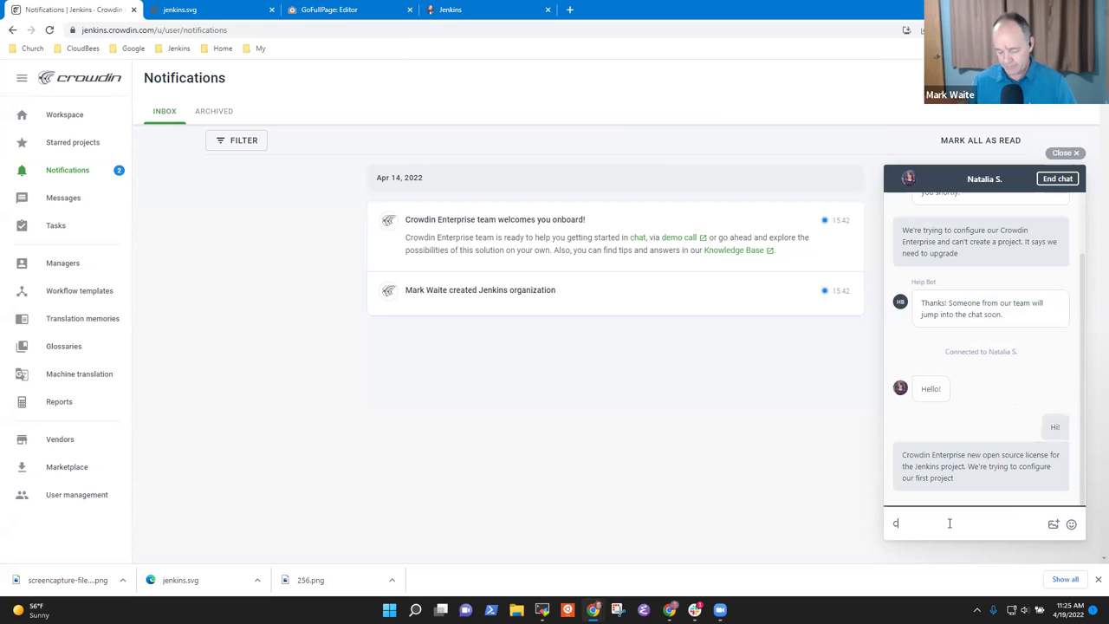
{"action": "type", "text": "an't cnofigure"}
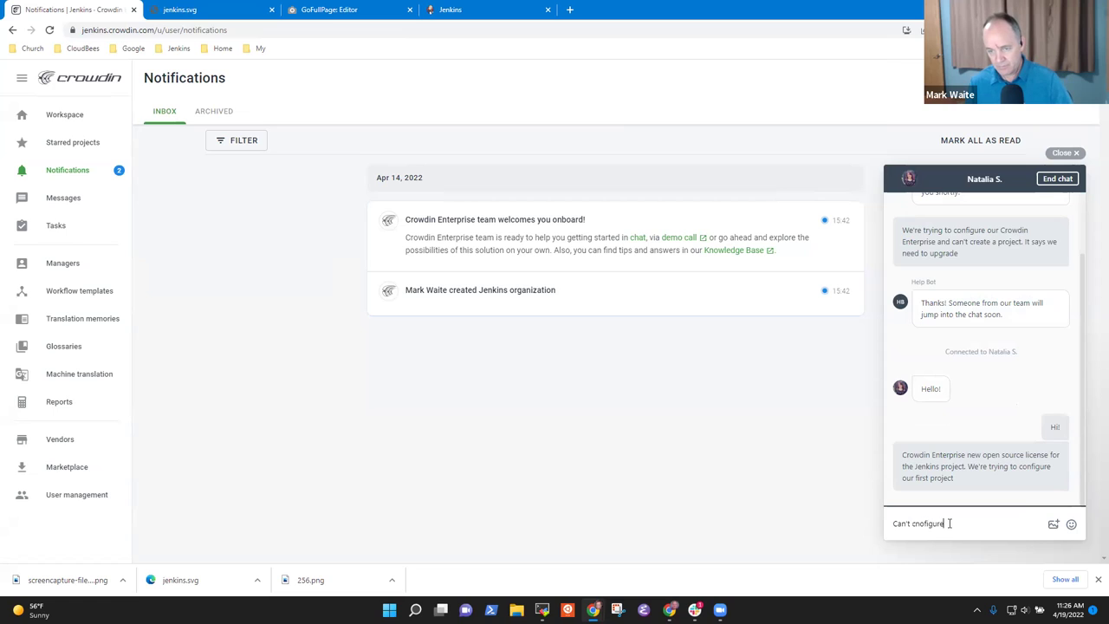
{"action": "key", "text": "ctrl+BackSpace"}
{"action": "key", "text": "ctrl+BackSpace"}
{"action": "key", "text": "ctrl+BackSpace"}
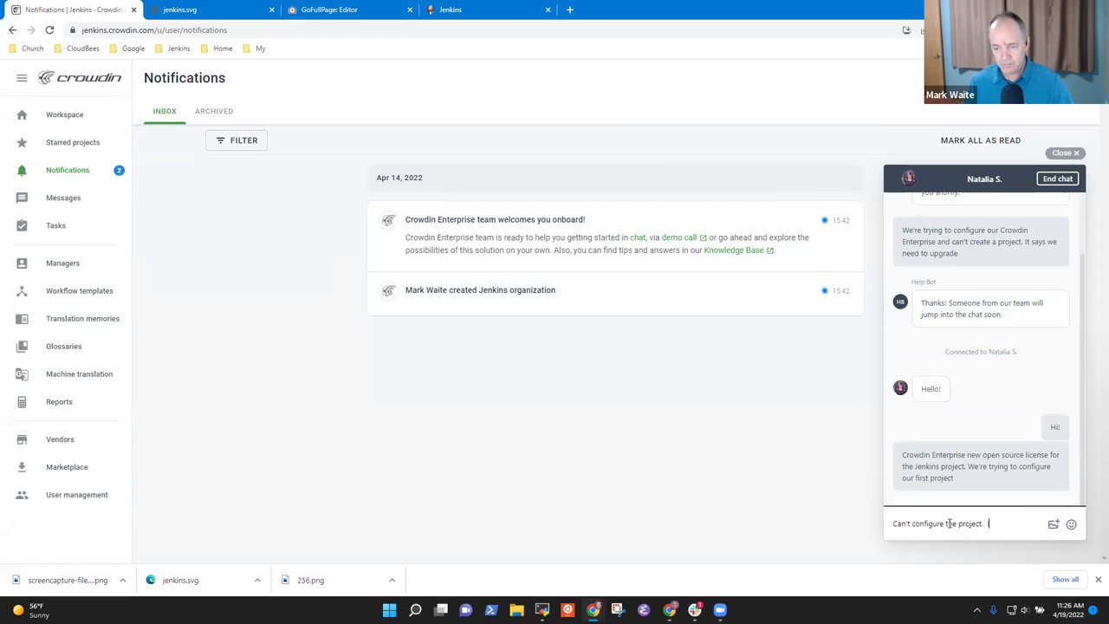
{"action": "type", "text": "need to upgrade"}
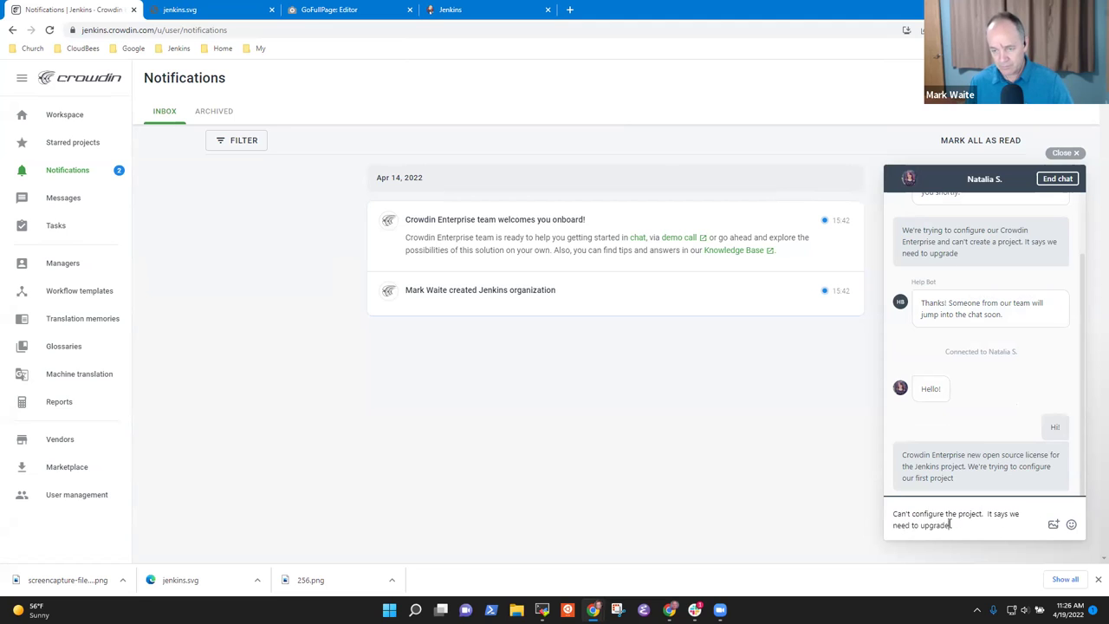
{"action": "key", "text": "Return"}
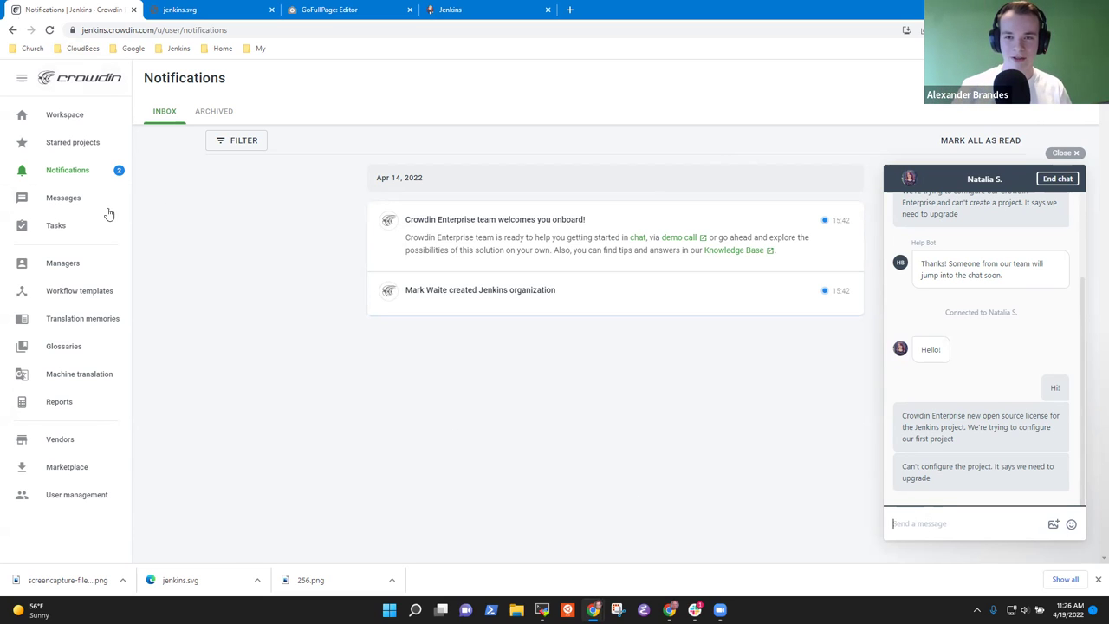
{"action": "right_click", "coordinate": [69, 8]}
- Load the Crowdin organization overview in a new tab using the trimmed Crowdin address
{"action": "left_click", "coordinate": [107, 17]}
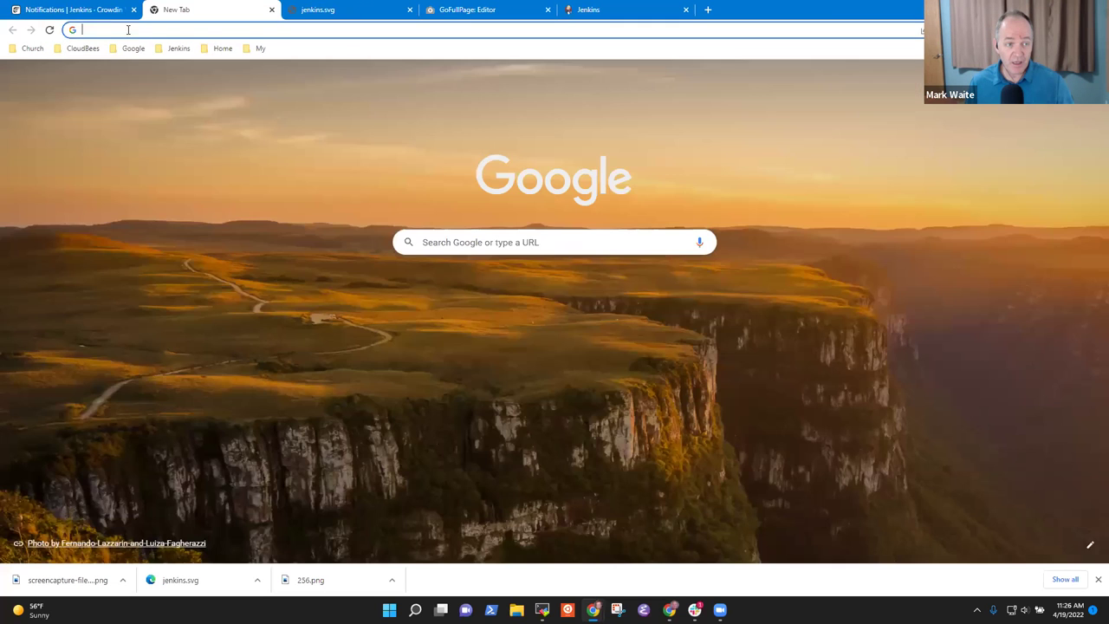
{"action": "left_click", "coordinate": [87, 10]}
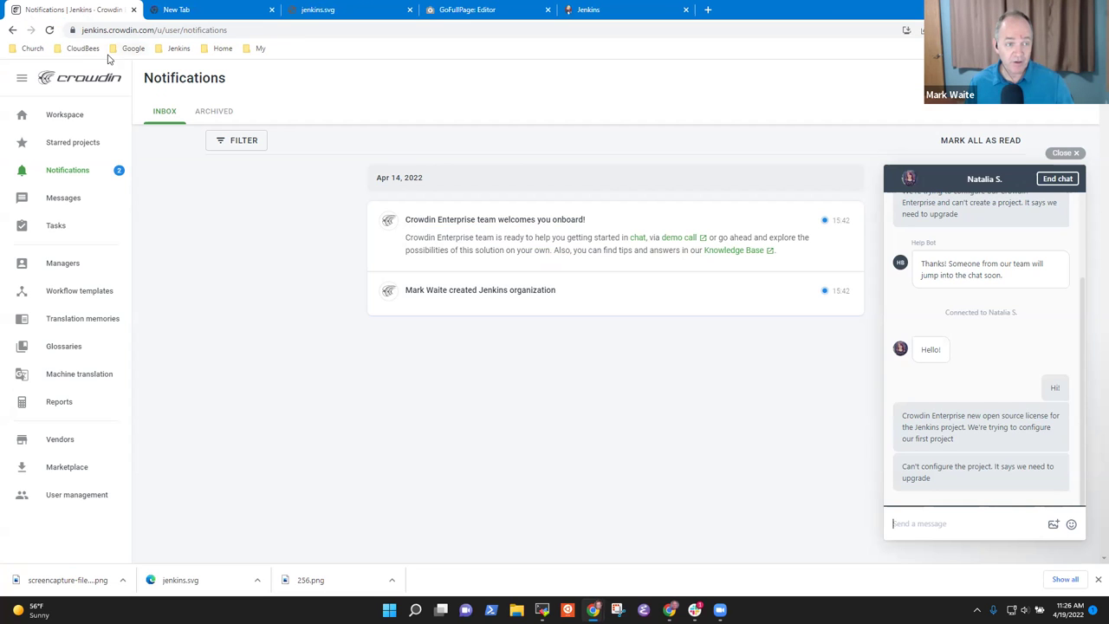
{"action": "left_click", "coordinate": [229, 31]}
{"action": "key", "text": "ctrl+c"}
{"action": "left_click", "coordinate": [171, 19]}
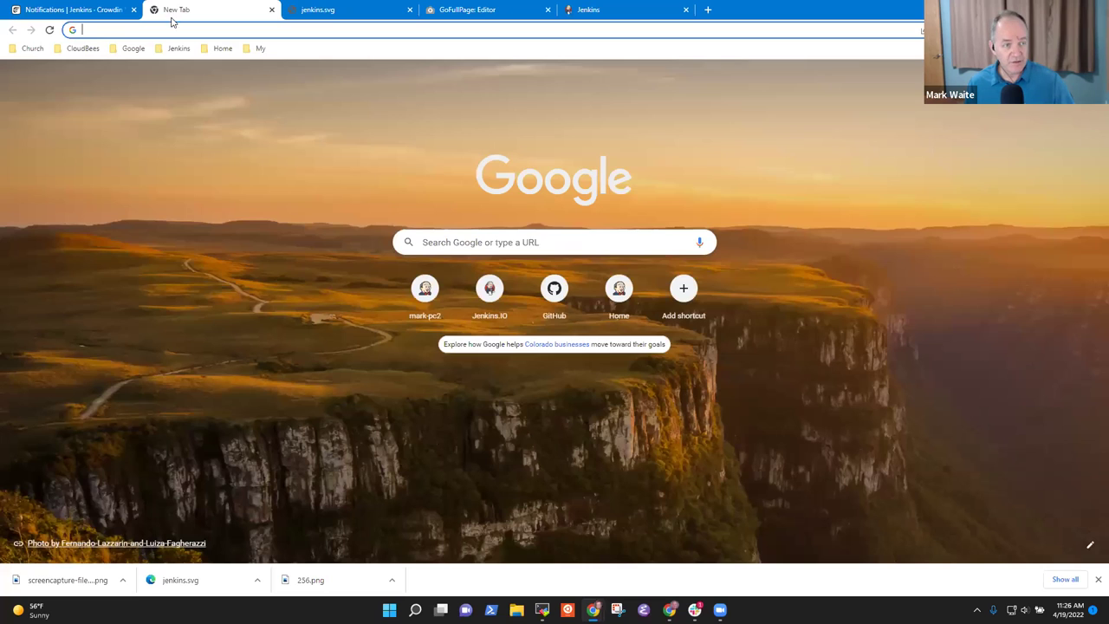
{"action": "key", "text": "ctrl+v"}
{"action": "key", "text": "ctrl+shift+Left"}
{"action": "key", "text": "ctrl+shift+Left"}
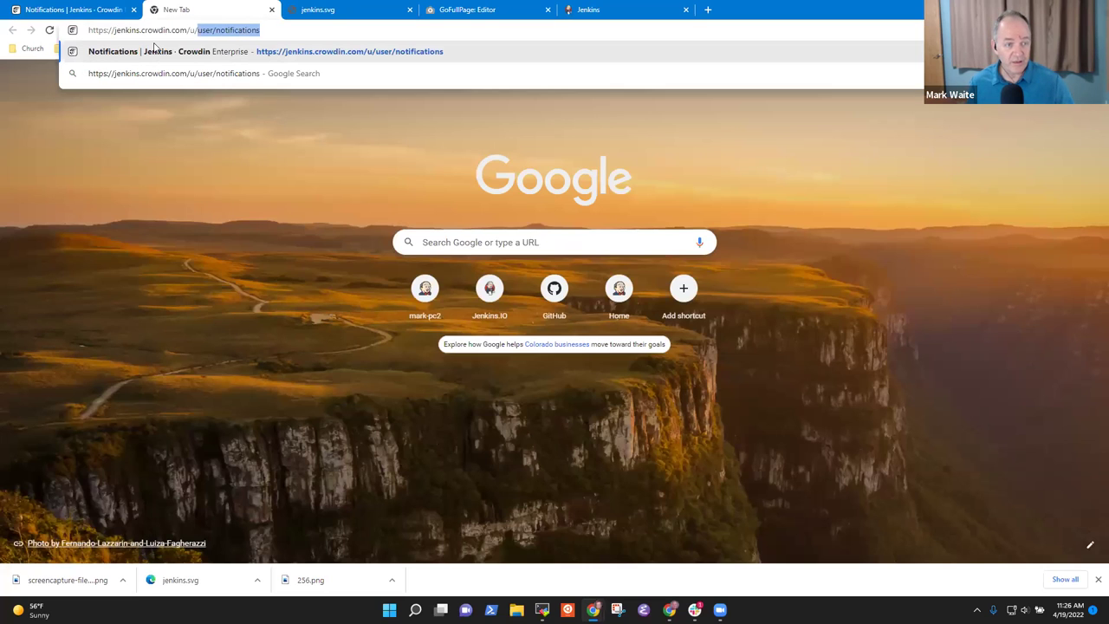
{"action": "key", "text": "BackSpace"}
{"action": "key", "text": "Return"}
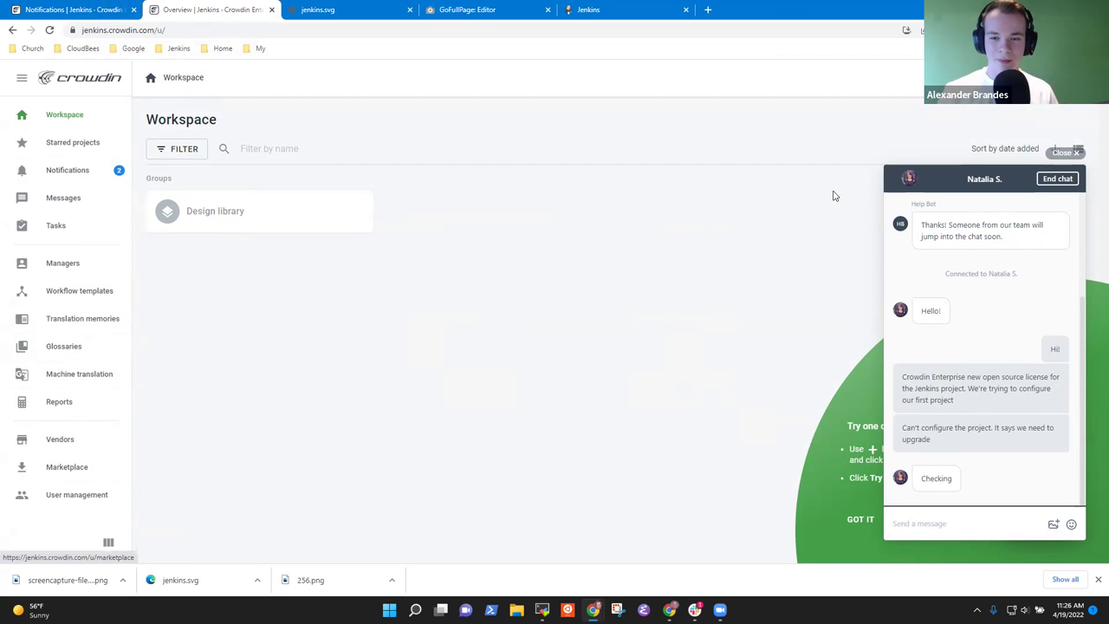
- Delete the In-house + Machine Translation, In-house Translators and Translation Agency workflow templates
{"action": "left_click", "coordinate": [94, 292]}
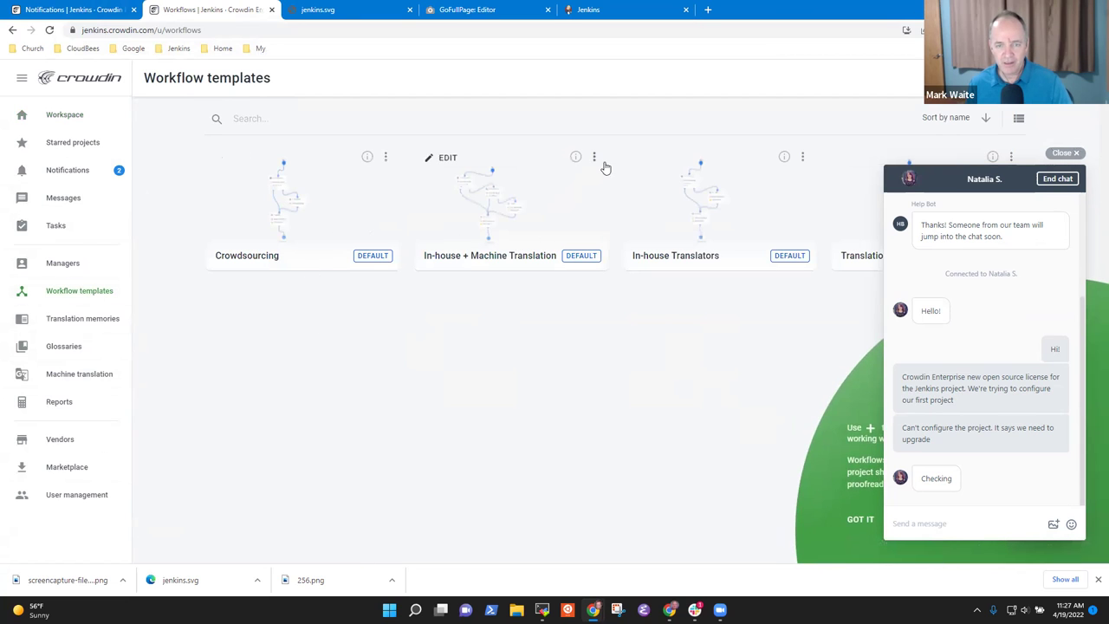
{"action": "left_click", "coordinate": [595, 159]}
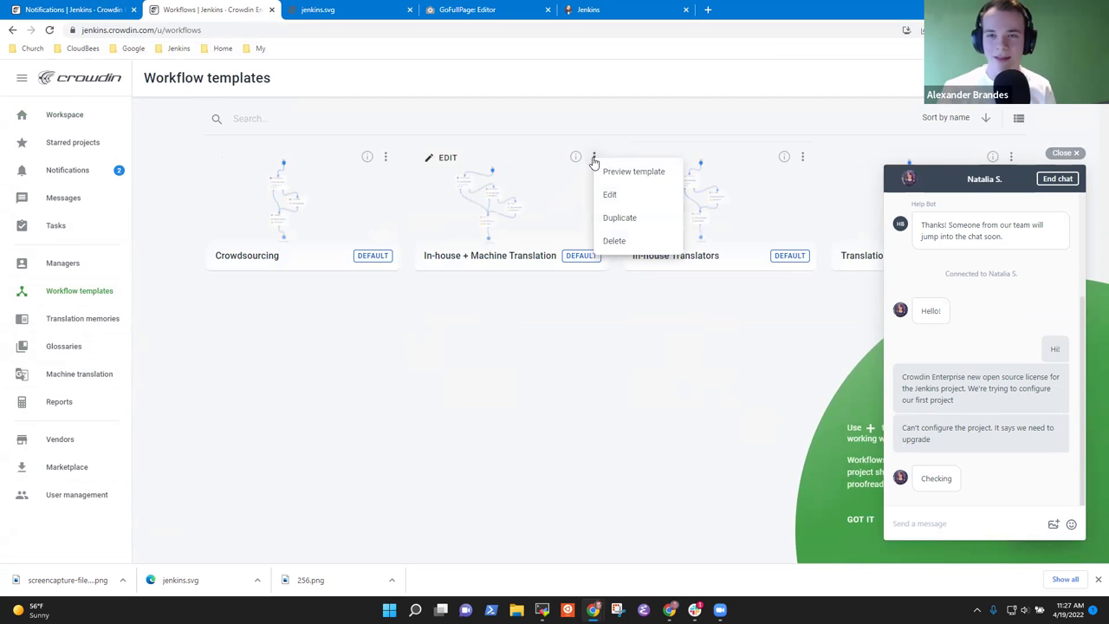
{"action": "left_click", "coordinate": [620, 244]}
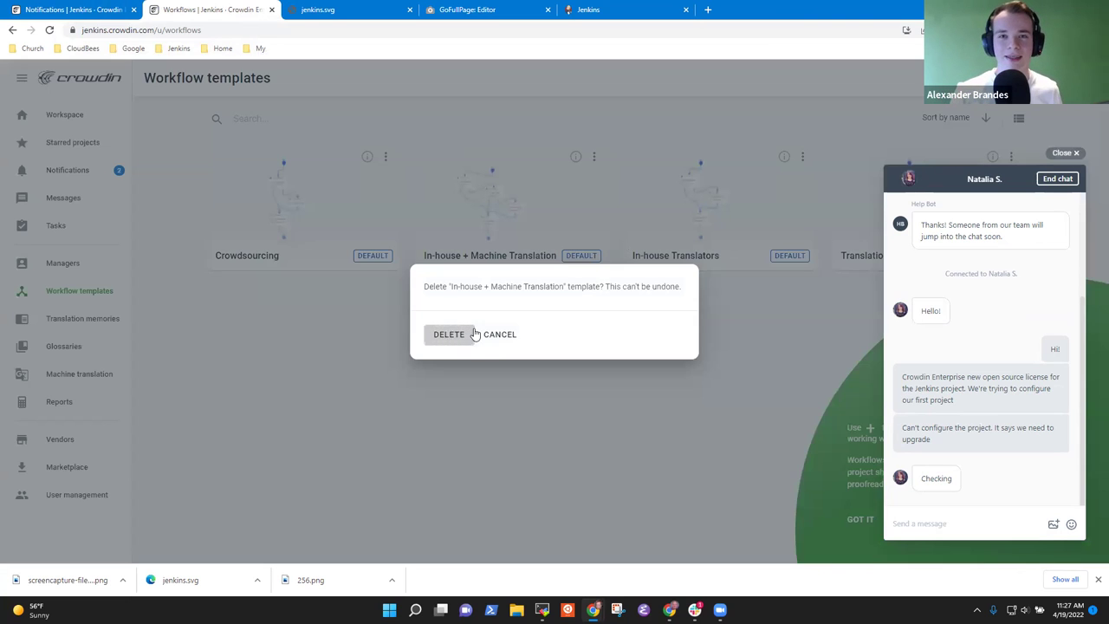
{"action": "left_click", "coordinate": [452, 336]}
{"action": "left_click", "coordinate": [594, 159]}
{"action": "left_click", "coordinate": [616, 237]}
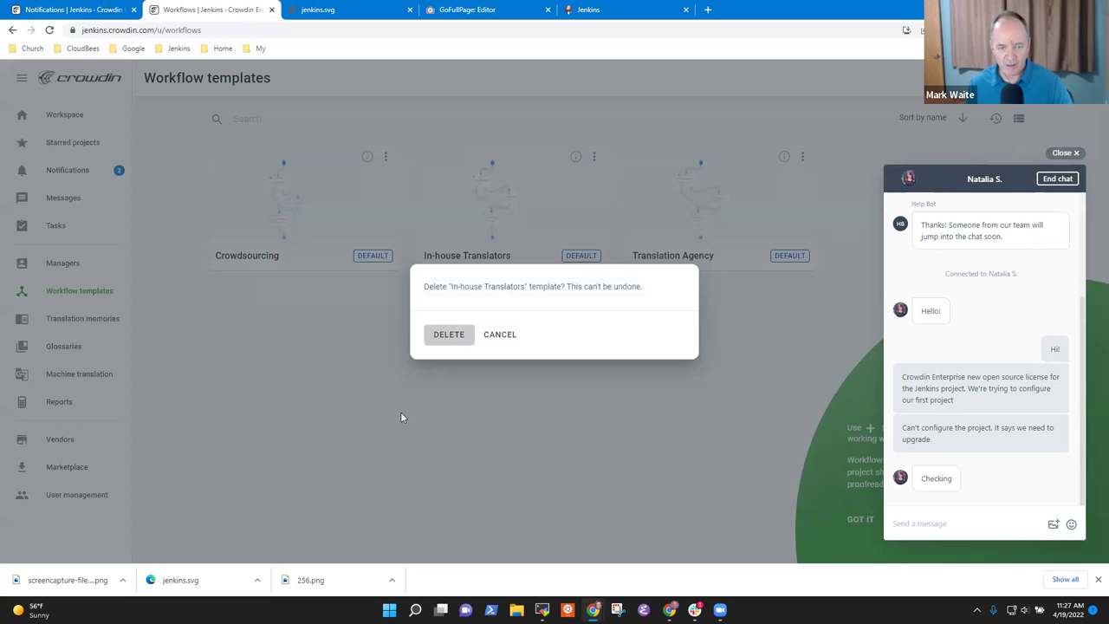
{"action": "left_click", "coordinate": [448, 343]}
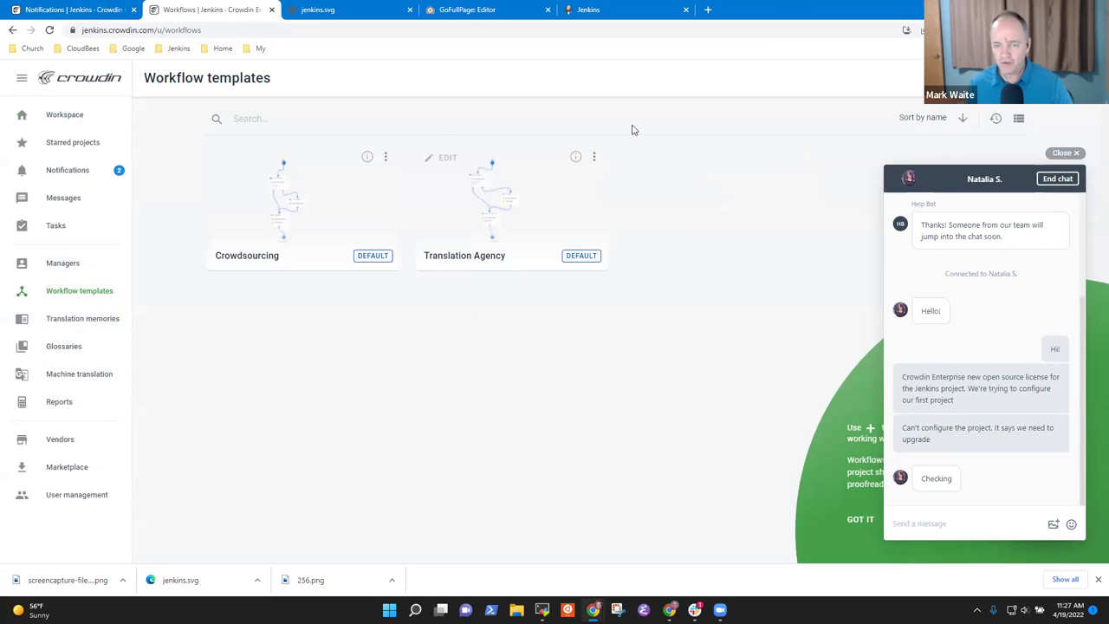
{"action": "left_click", "coordinate": [594, 160]}
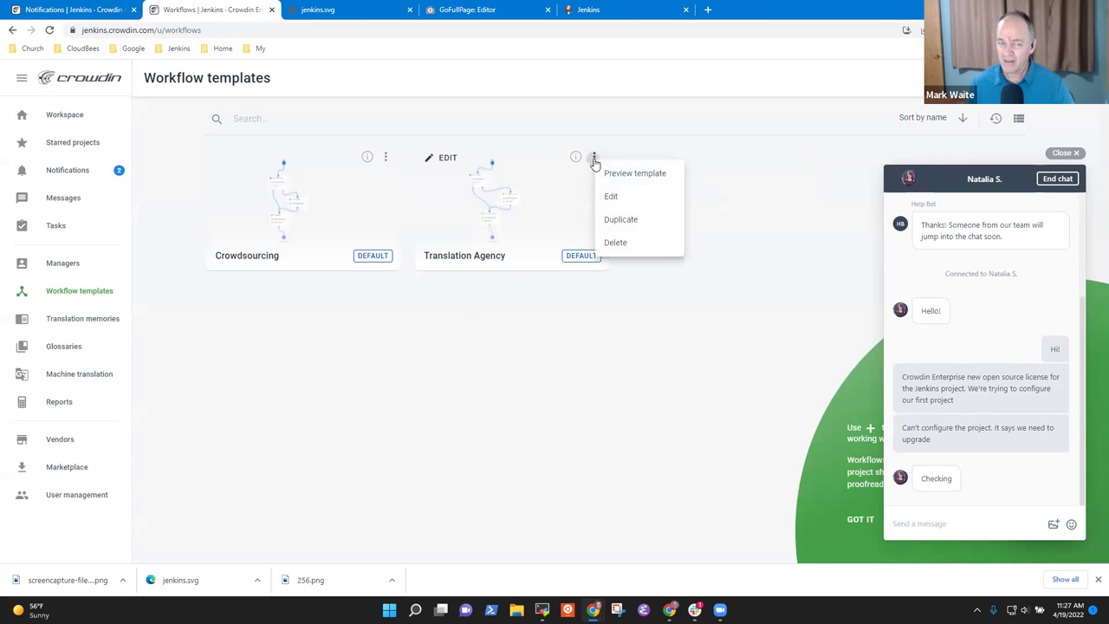
{"action": "left_click", "coordinate": [634, 250]}
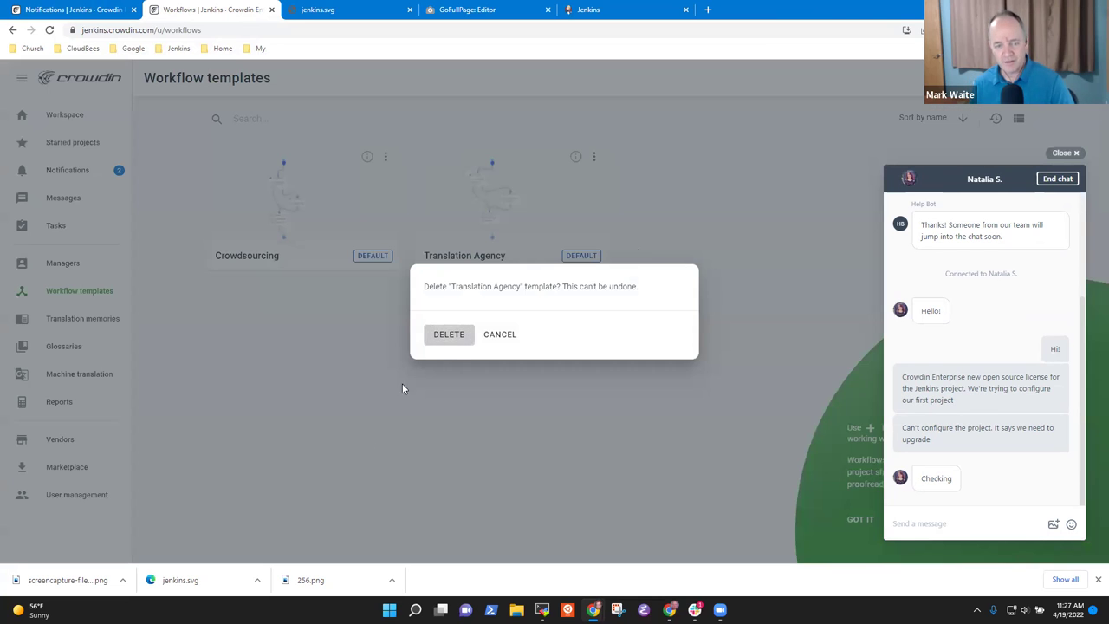
{"action": "left_click", "coordinate": [455, 336]}
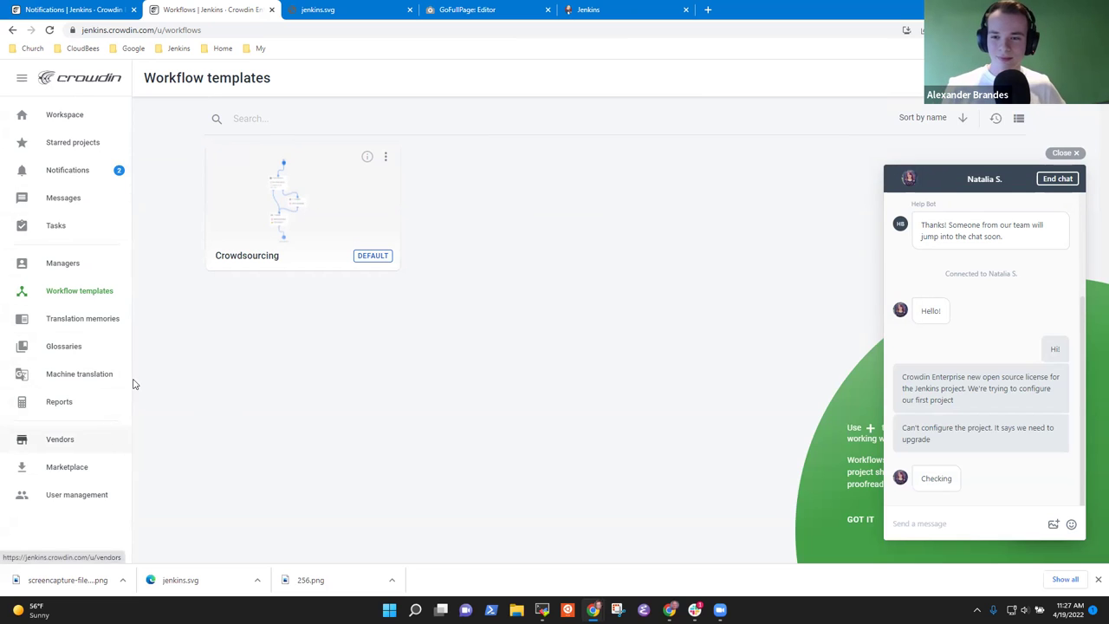
{"action": "left_click", "coordinate": [257, 203]}
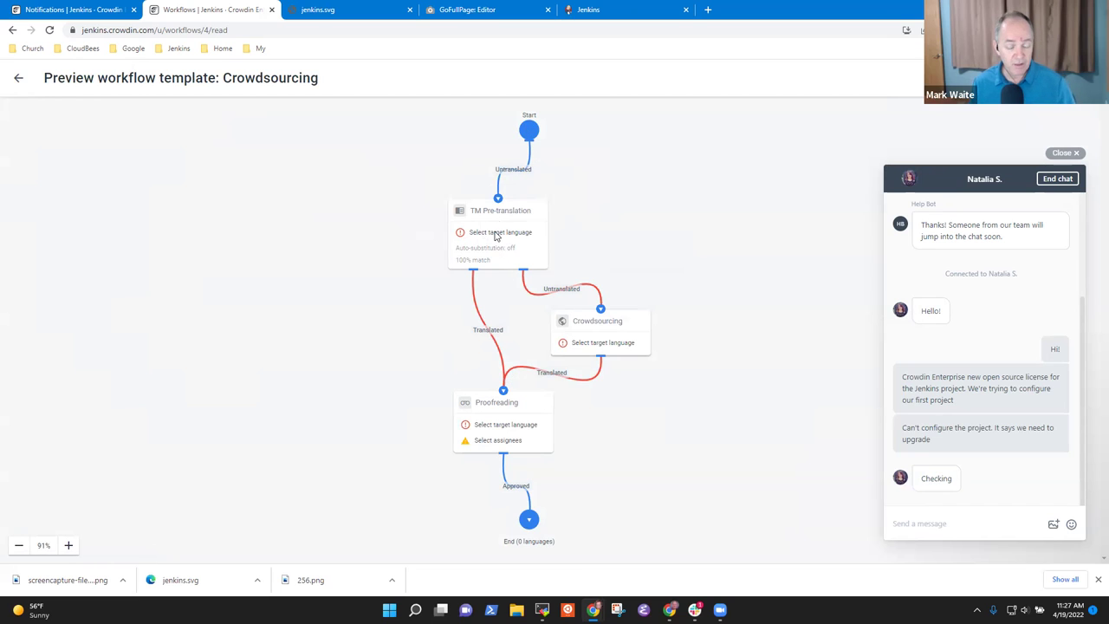
- Inspect the Crowdsourcing template's TM pre-translation, crowdsourcing and proofreading diagram, then return to the list
{"action": "mouse_move", "coordinate": [530, 359]}
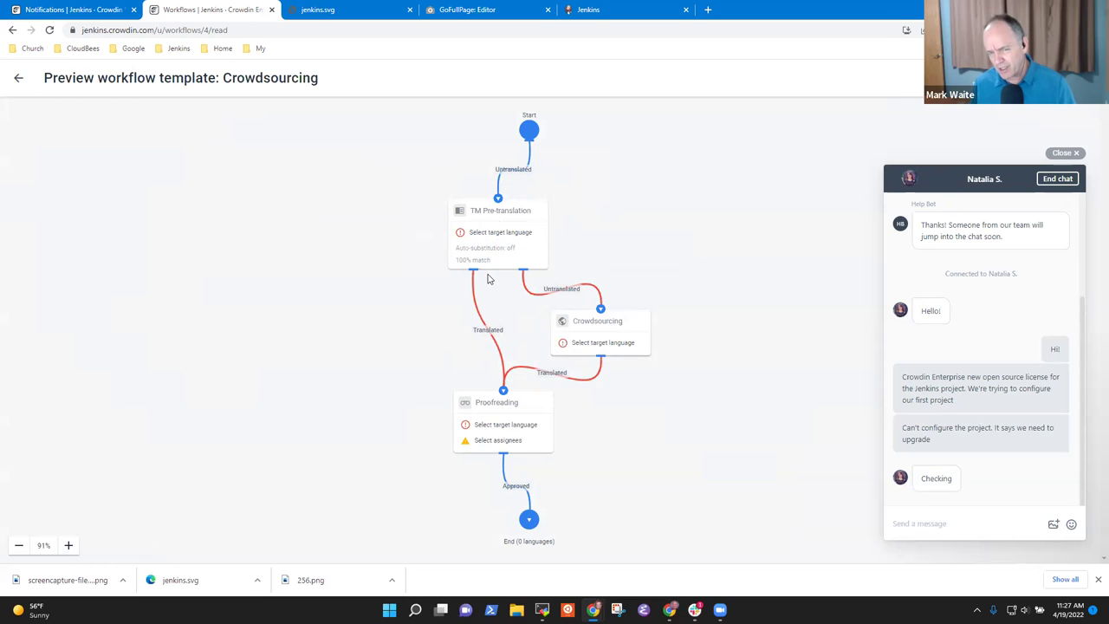
{"action": "mouse_move", "coordinate": [470, 277]}
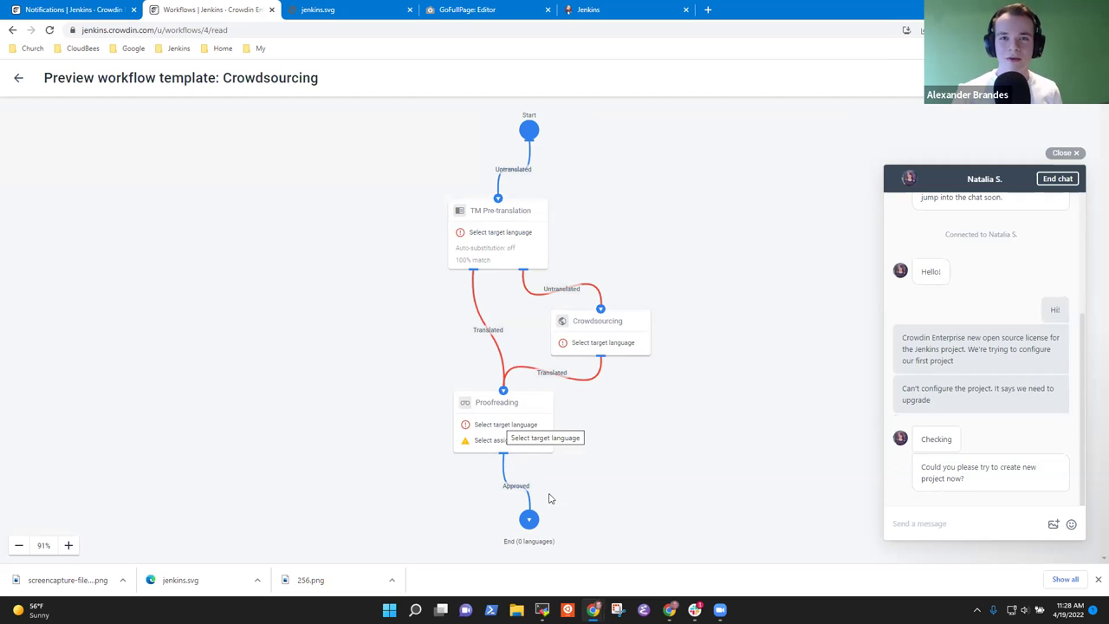
{"action": "left_click", "coordinate": [22, 78]}
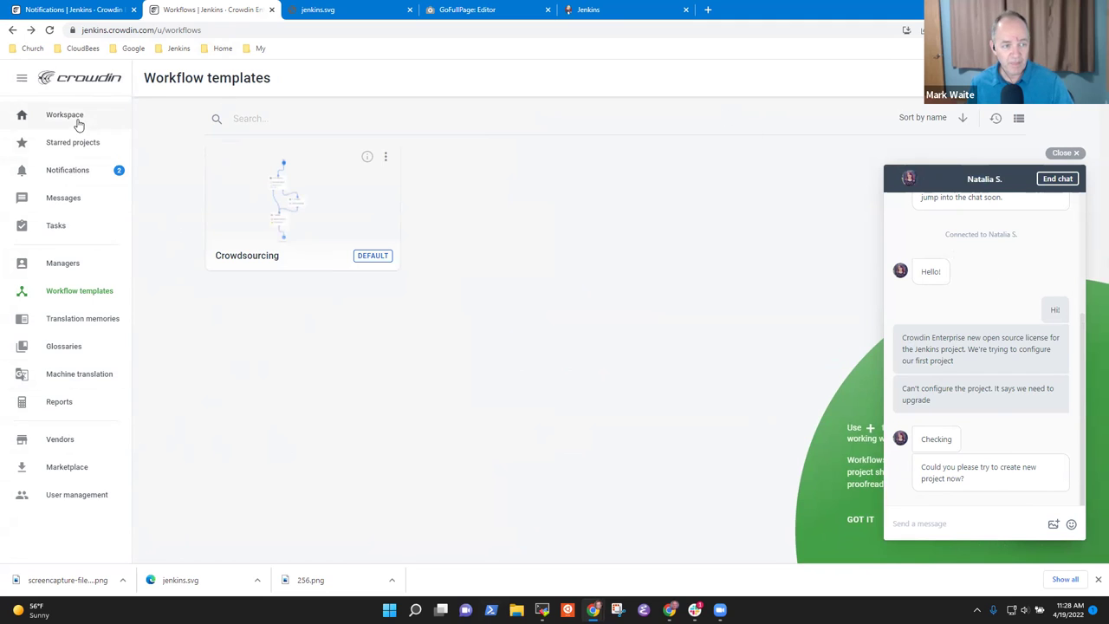
- Review the support chat, then add a blank new tab beside the Workflow templates tab
{"action": "triple_click", "coordinate": [1005, 180]}
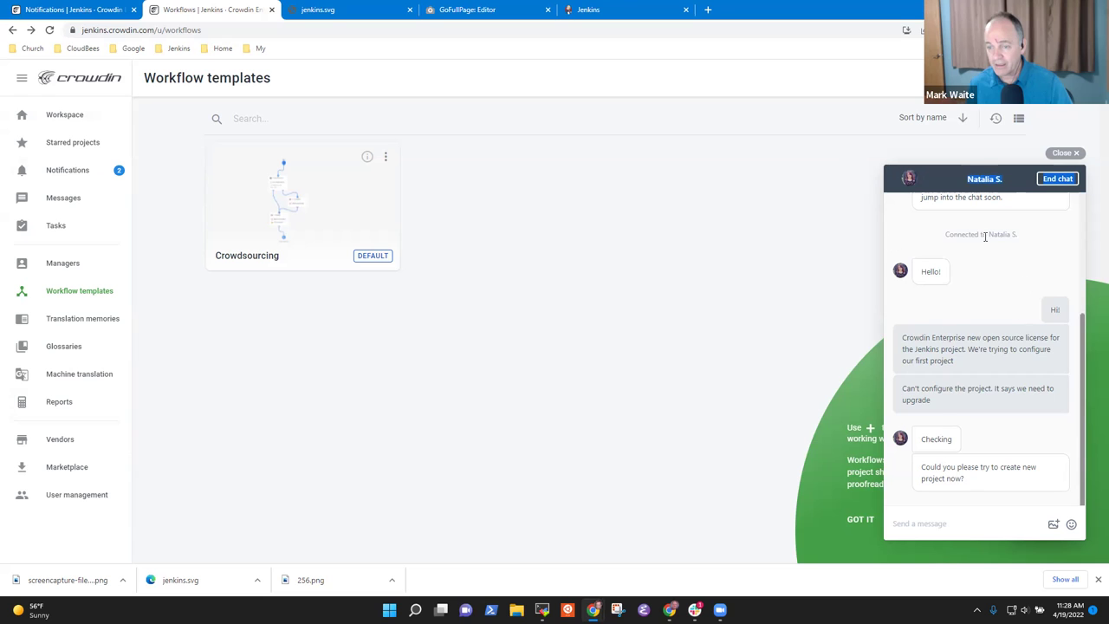
{"action": "scroll", "coordinate": [972, 275], "scroll_direction": "up", "scroll_amount": 3}
{"action": "scroll", "coordinate": [978, 308], "scroll_direction": "down", "scroll_amount": 3}
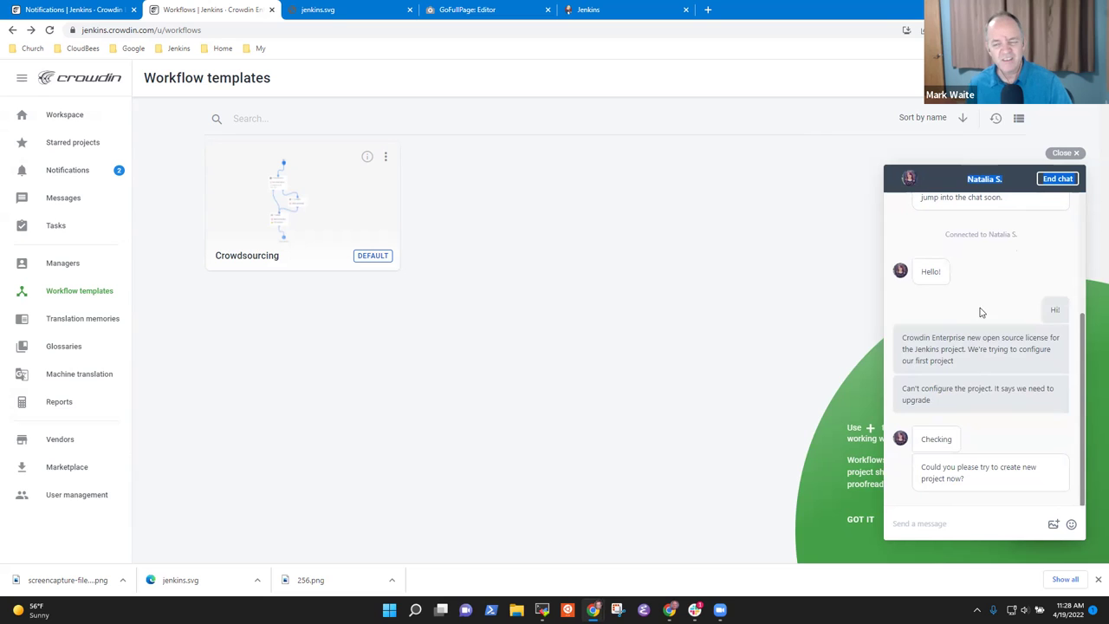
{"action": "left_click", "coordinate": [828, 451]}
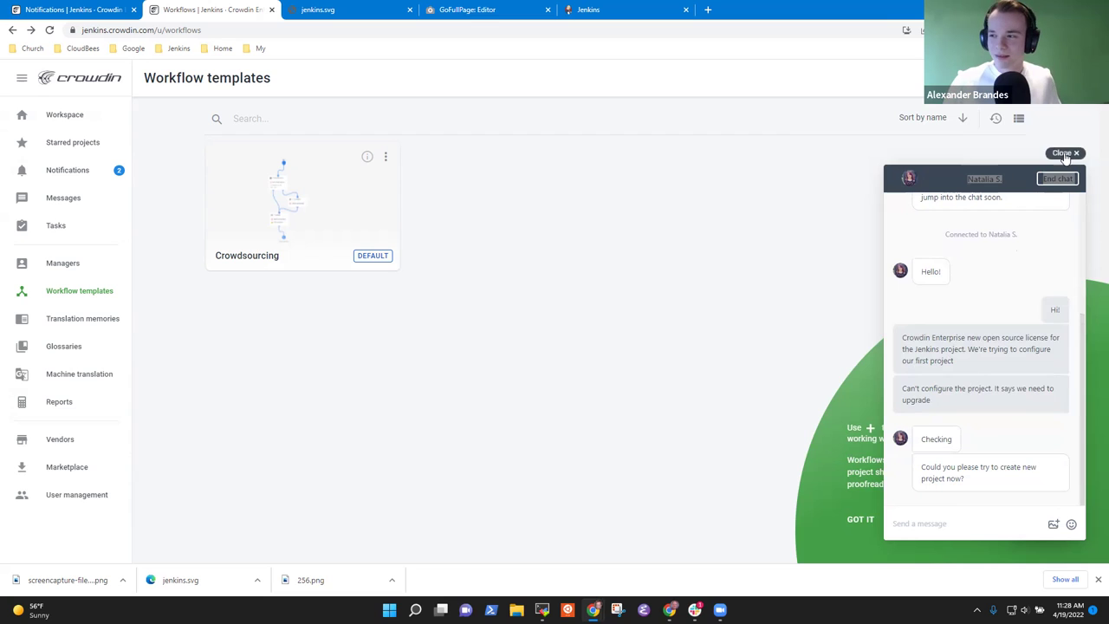
{"action": "left_click", "coordinate": [982, 351]}
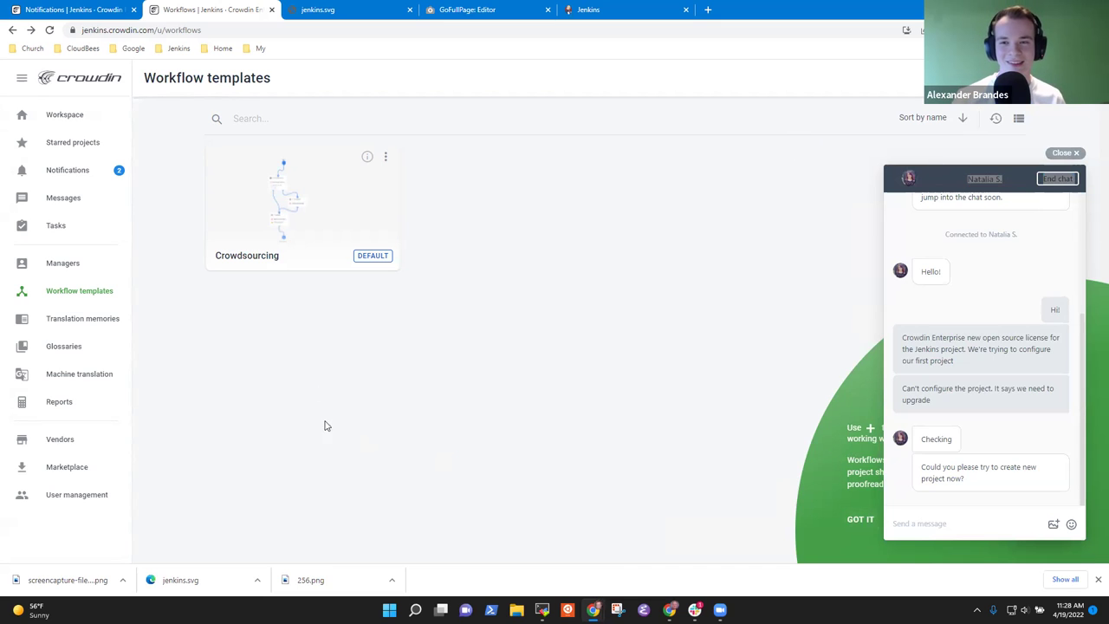
{"action": "right_click", "coordinate": [201, 11]}
{"action": "left_click", "coordinate": [234, 20]}
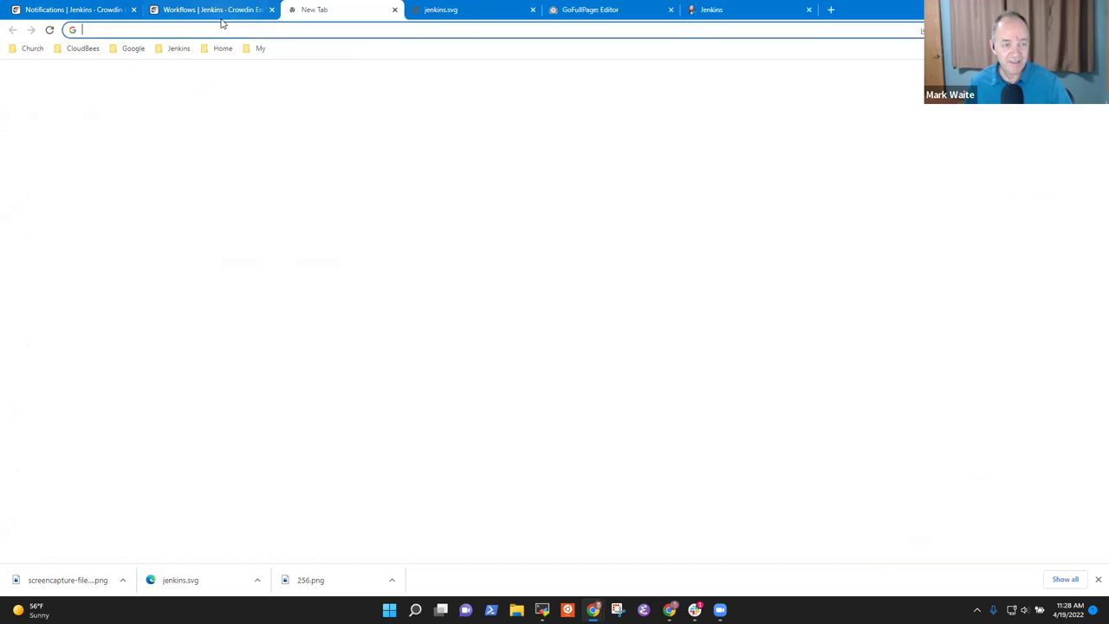
- Open jenkins.crowdin.com in the new tab and close the support chat
{"action": "left_click", "coordinate": [222, 28]}
{"action": "type", "text": "crown"}
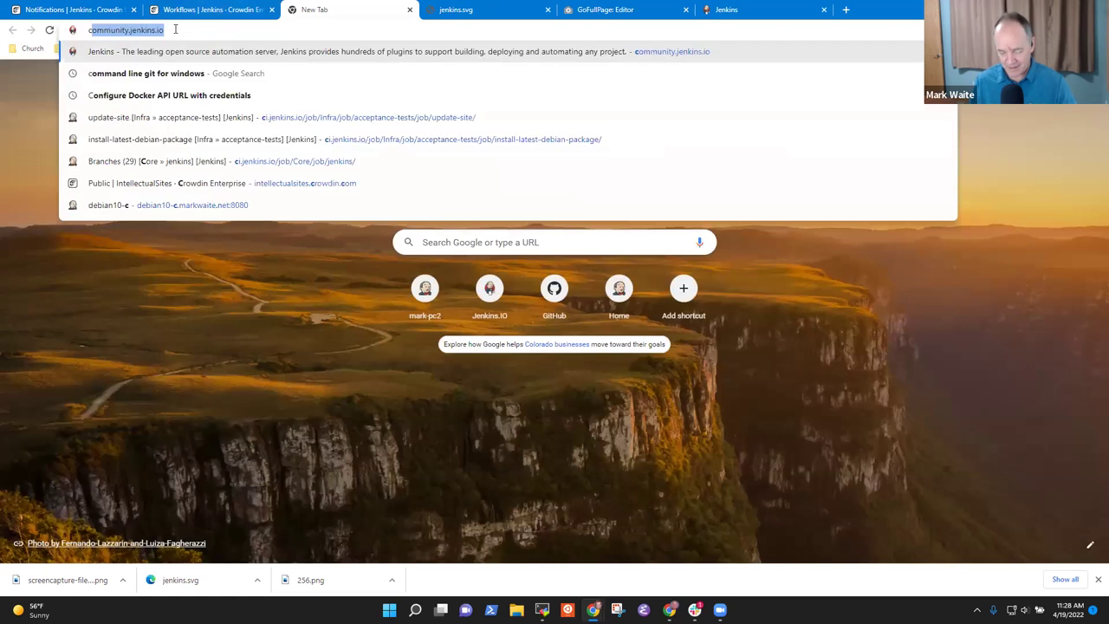
{"action": "key", "text": "BackSpace"}
{"action": "key", "text": "ctrl+a"}
{"action": "type", "text": "jenkins.io"}
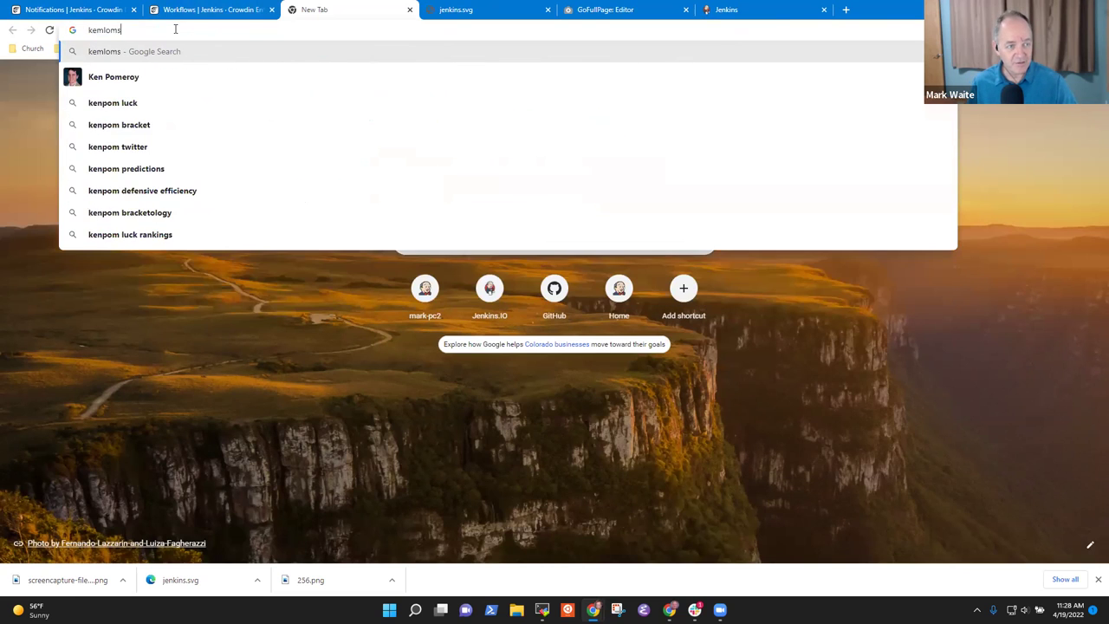
{"action": "key", "text": "Return"}
{"action": "type", "text": "jenkins.cro"}
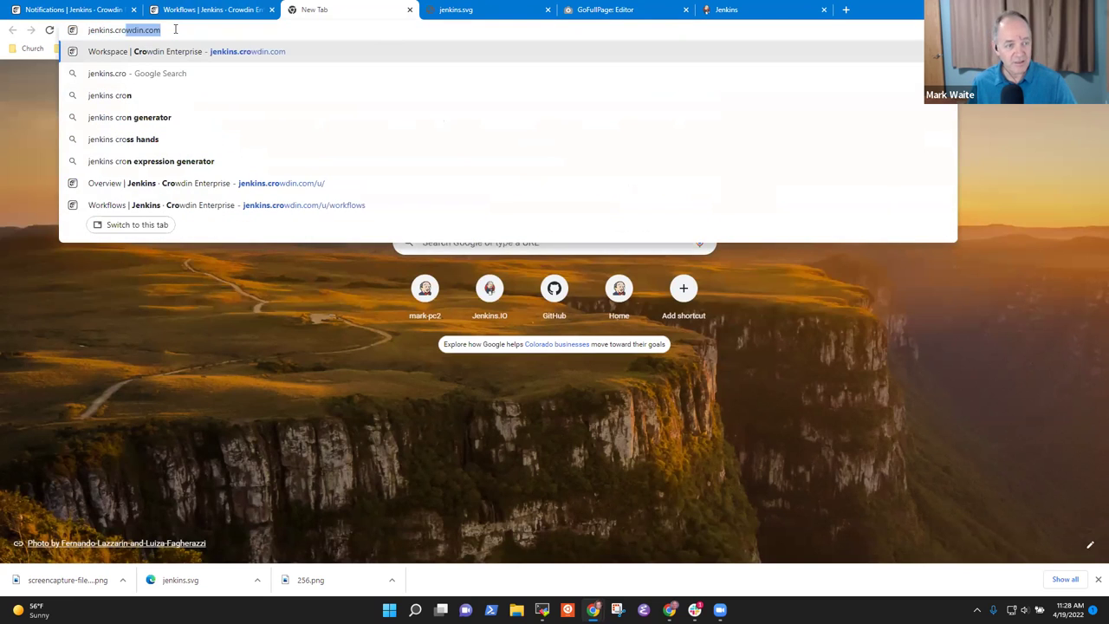
{"action": "key", "text": "Return"}
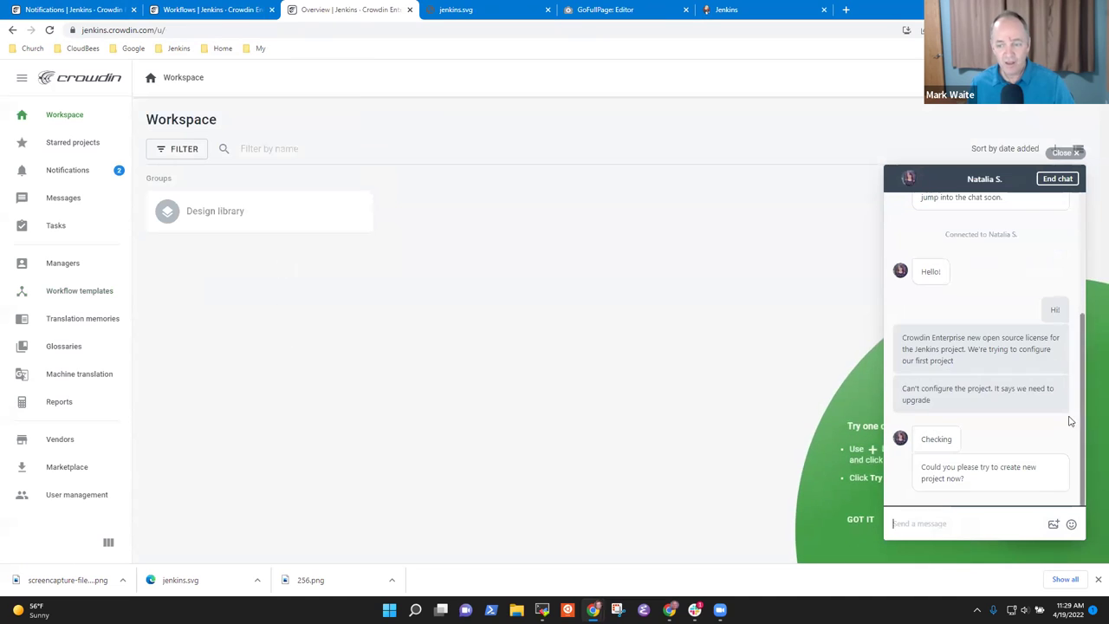
{"action": "left_click", "coordinate": [1066, 154]}
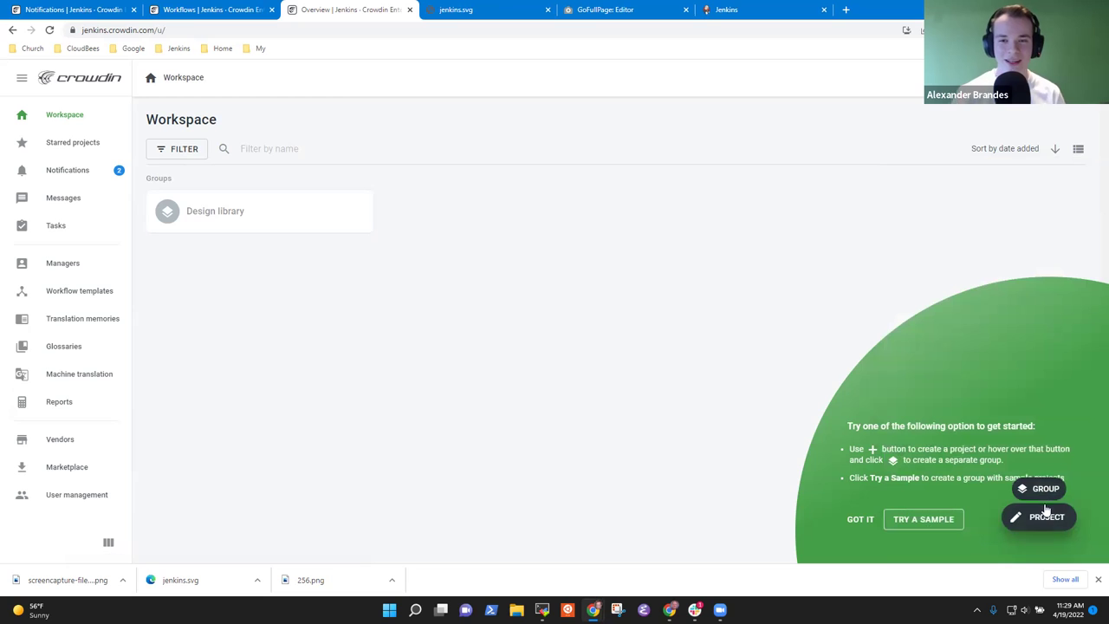
- Start a new project named Design library, English source, inside the Design library group
{"action": "left_click", "coordinate": [1040, 520]}
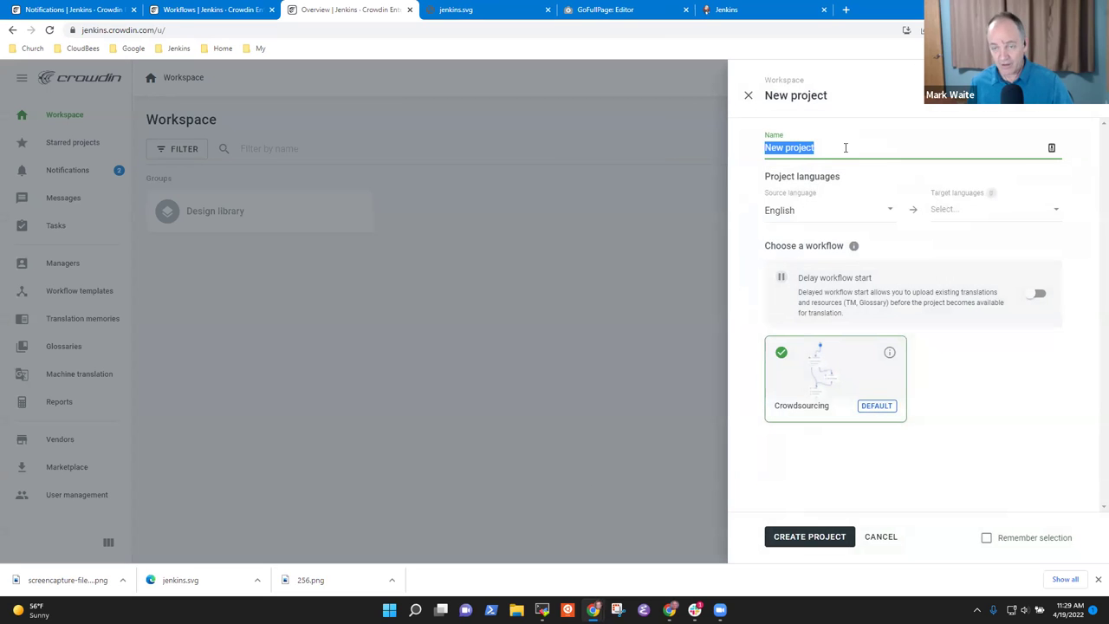
{"action": "left_click", "coordinate": [748, 95]}
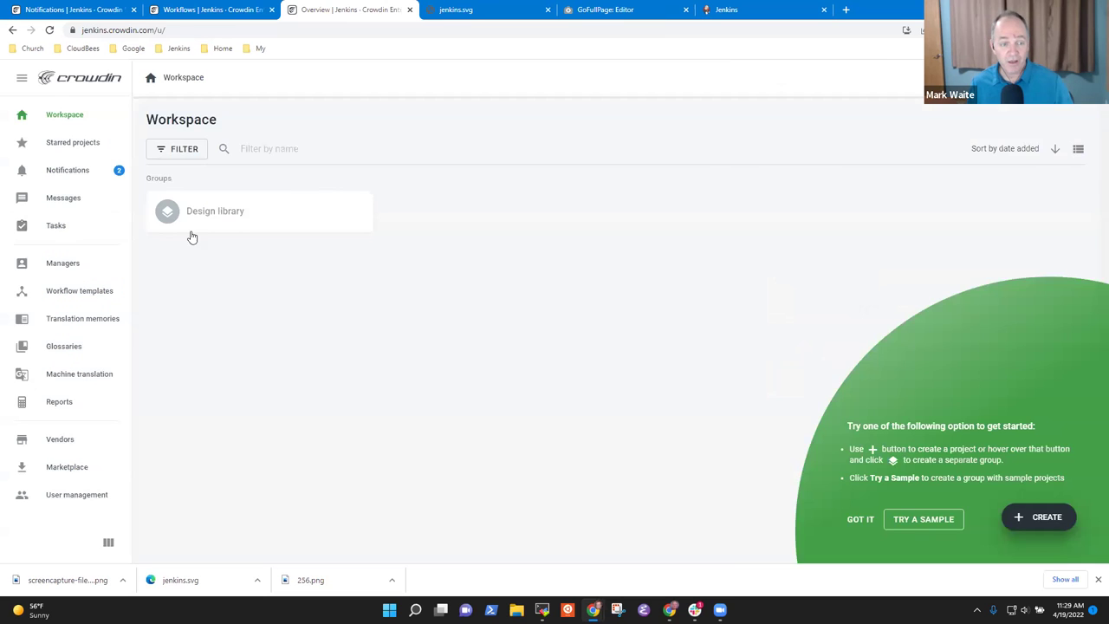
{"action": "left_click", "coordinate": [194, 230]}
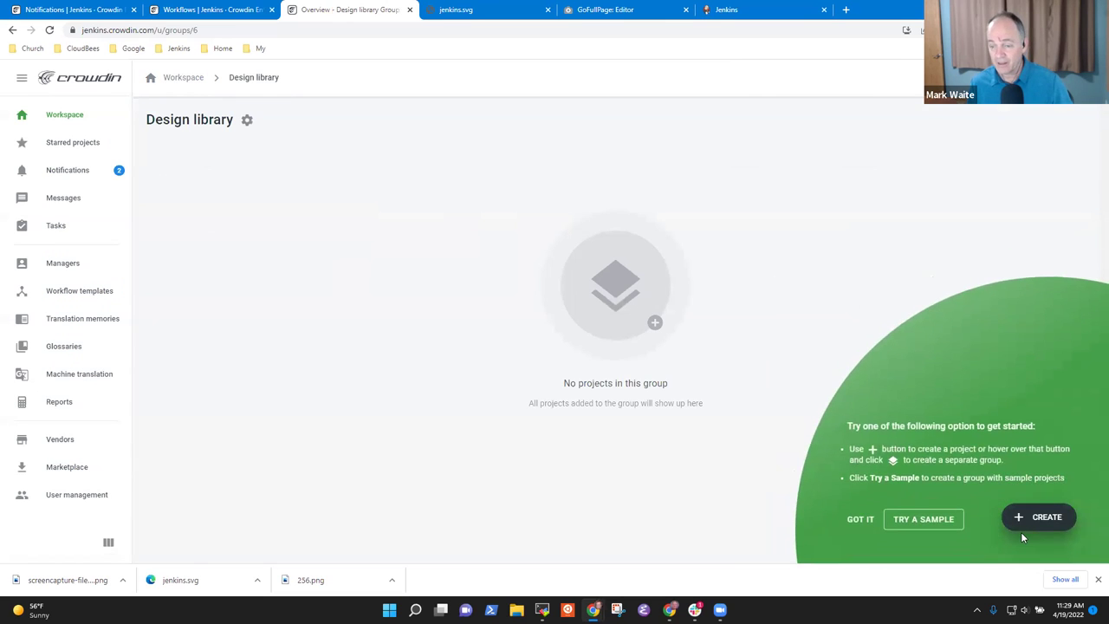
{"action": "left_click", "coordinate": [1039, 516]}
{"action": "type", "text": "Design Li"}
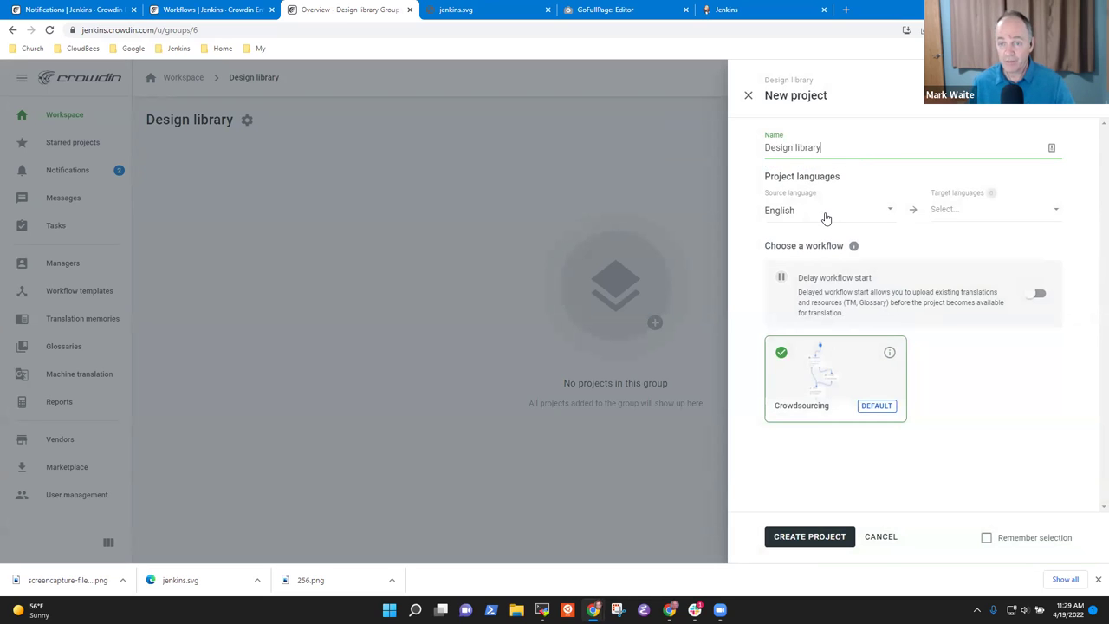
{"action": "left_click", "coordinate": [973, 210]}
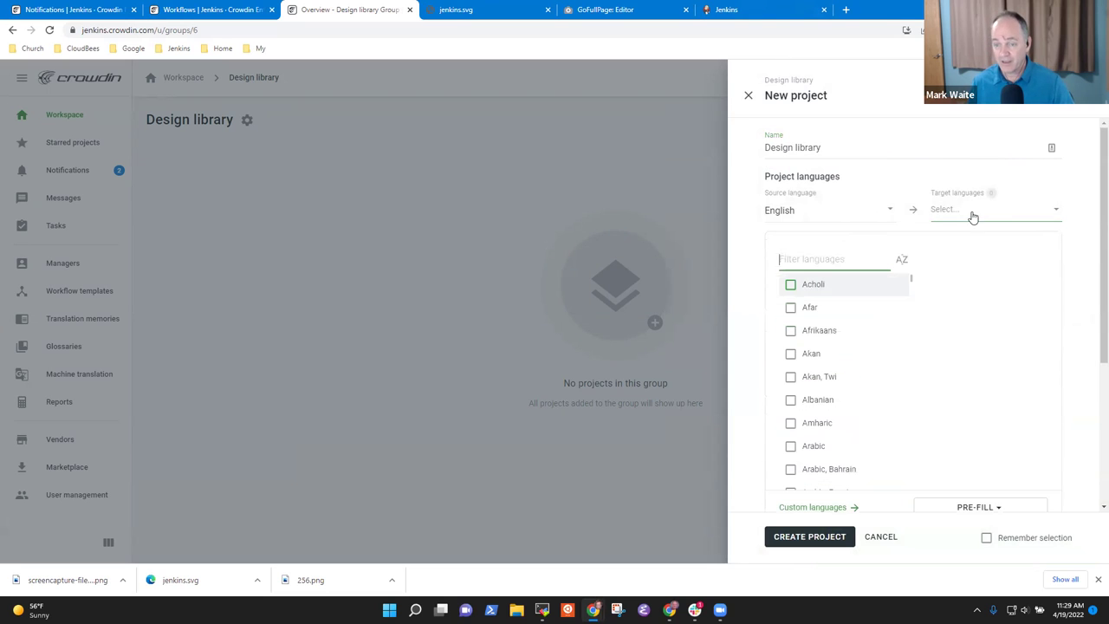
- Add Chinese Simplified, Chinese Traditional, English, French and German as target languages
{"action": "scroll", "coordinate": [817, 425], "scroll_direction": "down", "scroll_amount": 8}
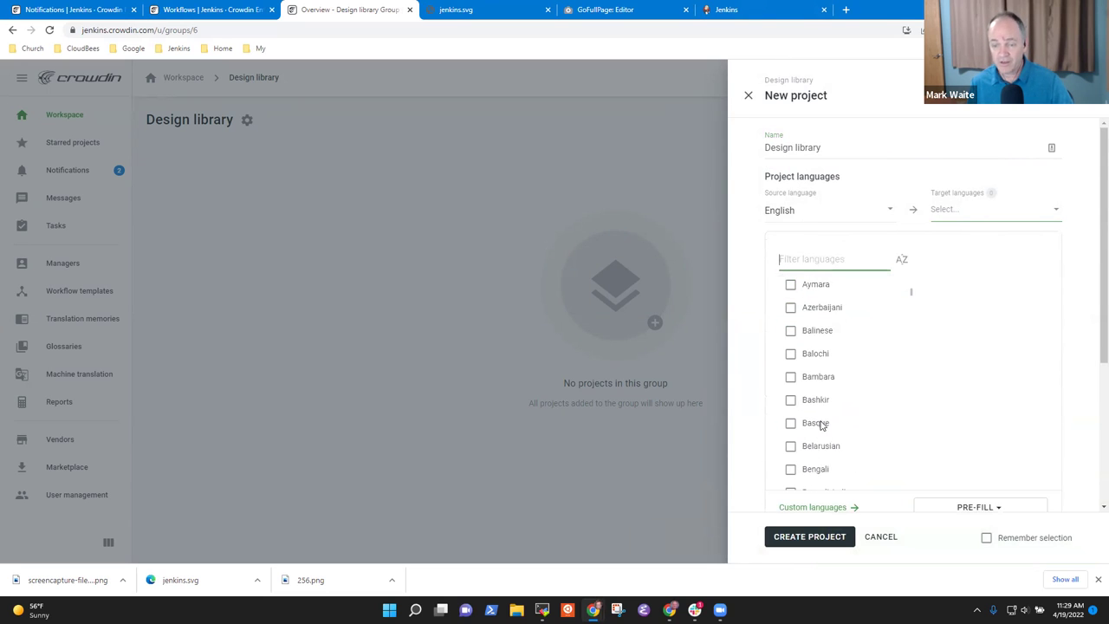
{"action": "scroll", "coordinate": [829, 424], "scroll_direction": "down", "scroll_amount": 5}
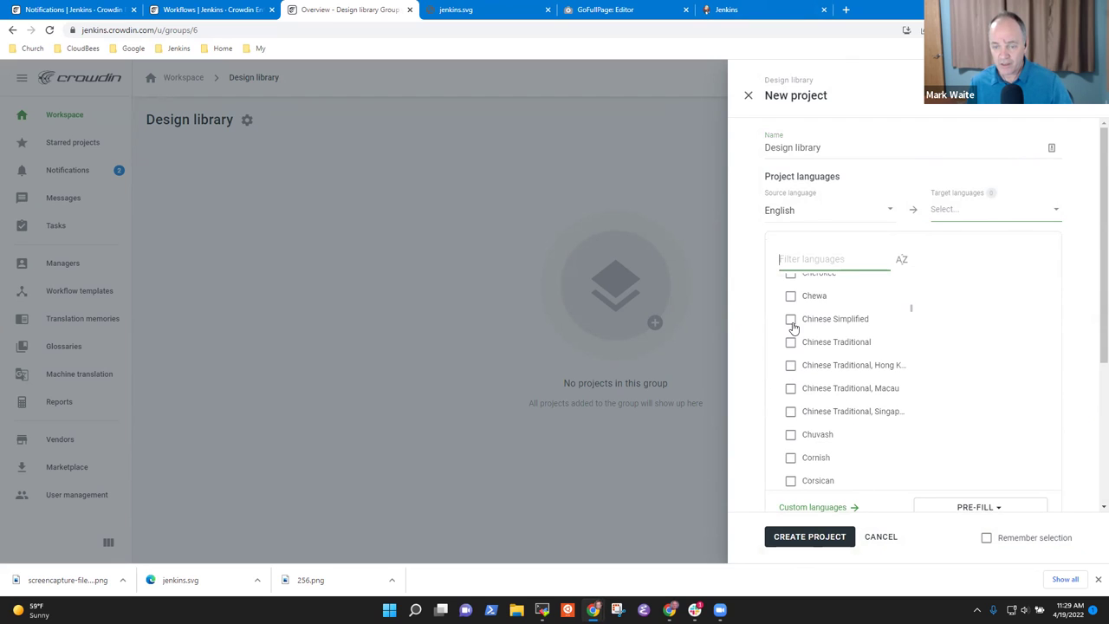
{"action": "left_click", "coordinate": [790, 320]}
{"action": "left_click", "coordinate": [790, 342]}
{"action": "scroll", "coordinate": [829, 433], "scroll_direction": "down", "scroll_amount": 3}
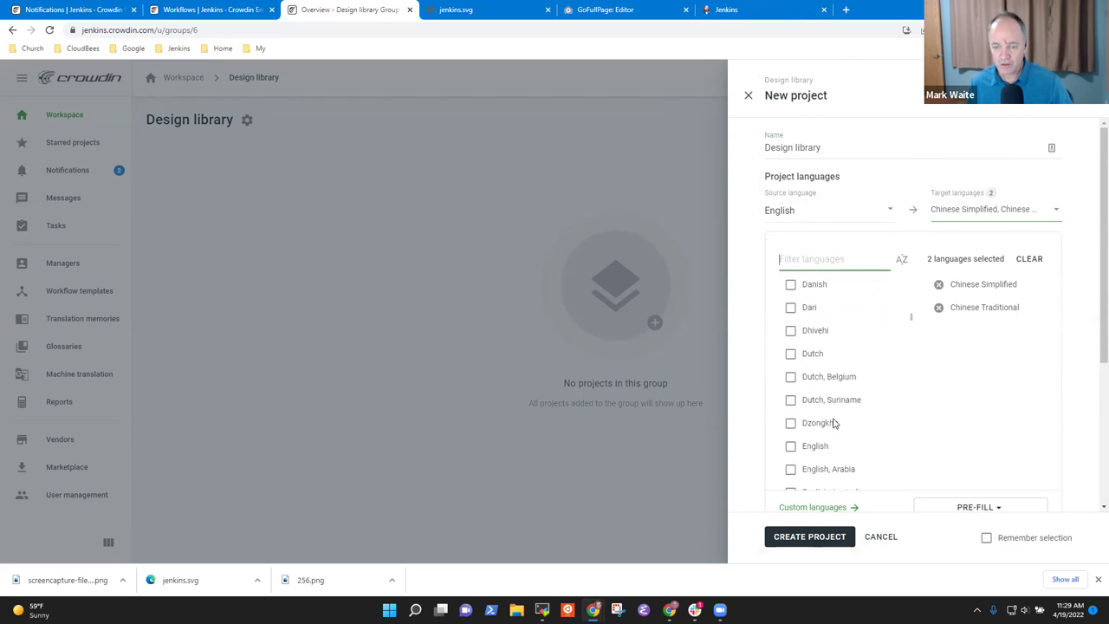
{"action": "scroll", "coordinate": [823, 418], "scroll_direction": "down", "scroll_amount": 1}
{"action": "left_click", "coordinate": [790, 388]}
{"action": "scroll", "coordinate": [832, 372], "scroll_direction": "up", "scroll_amount": 2}
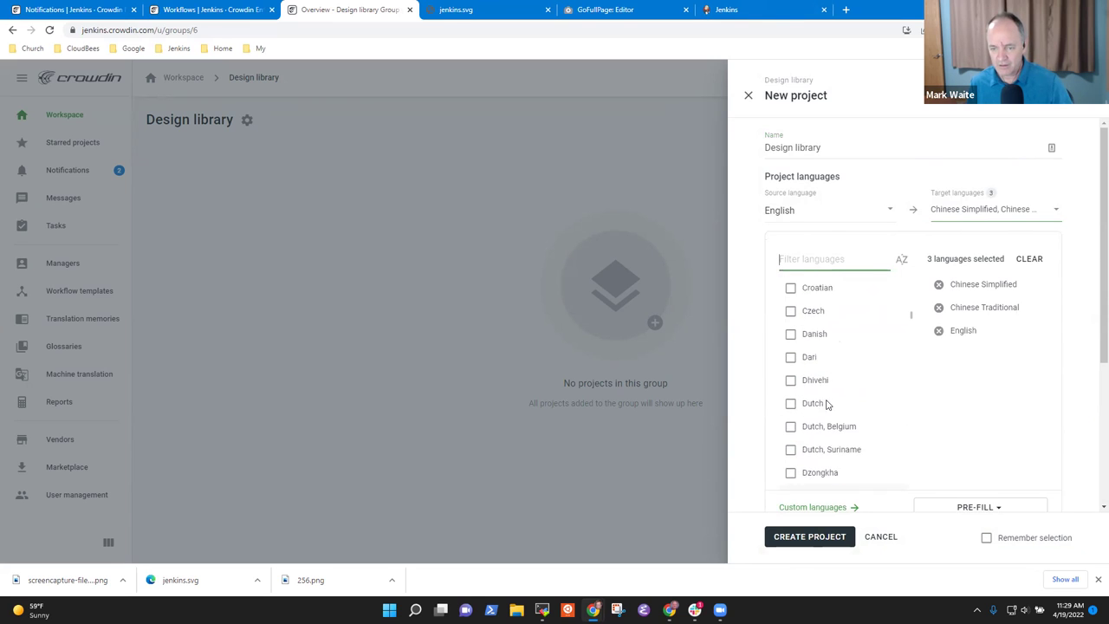
{"action": "scroll", "coordinate": [832, 372], "scroll_direction": "down", "scroll_amount": 3}
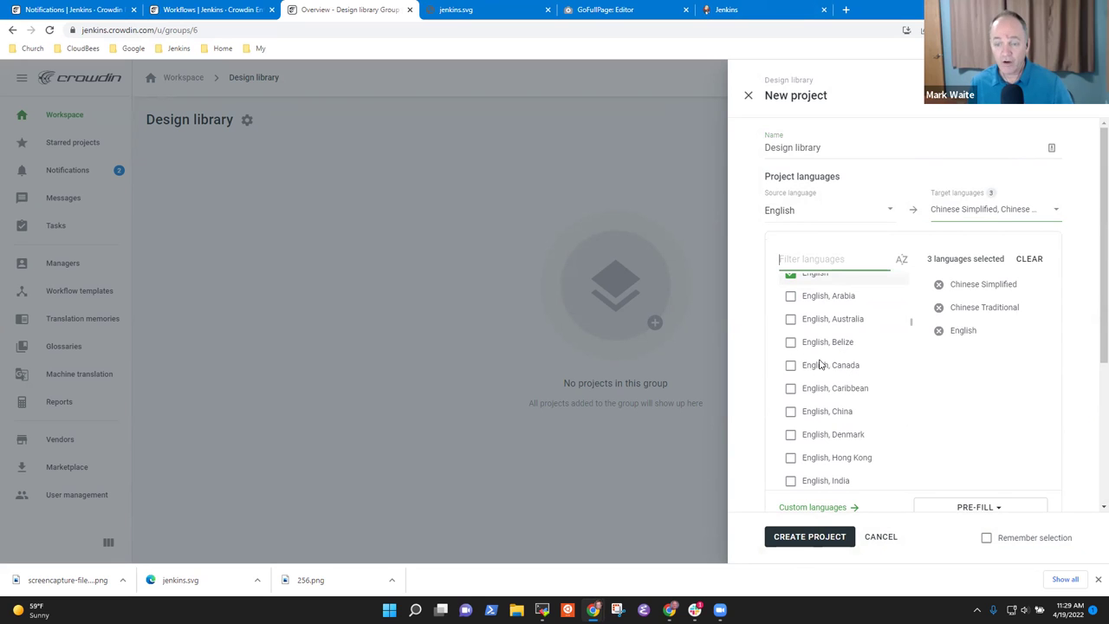
{"action": "scroll", "coordinate": [878, 430], "scroll_direction": "down", "scroll_amount": 6}
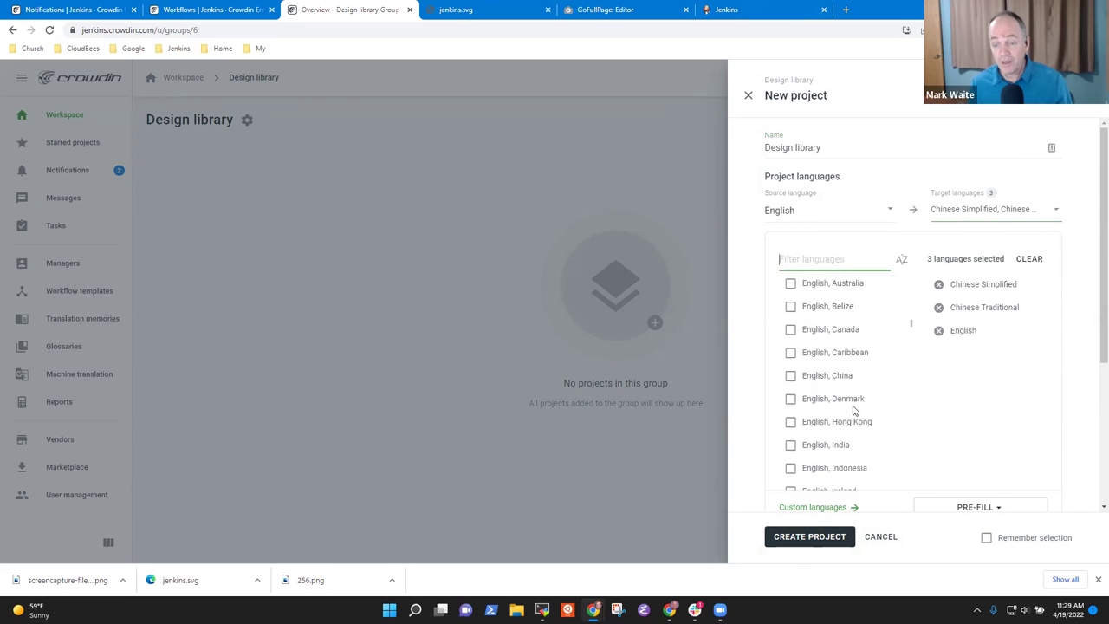
{"action": "scroll", "coordinate": [875, 415], "scroll_direction": "down", "scroll_amount": 3}
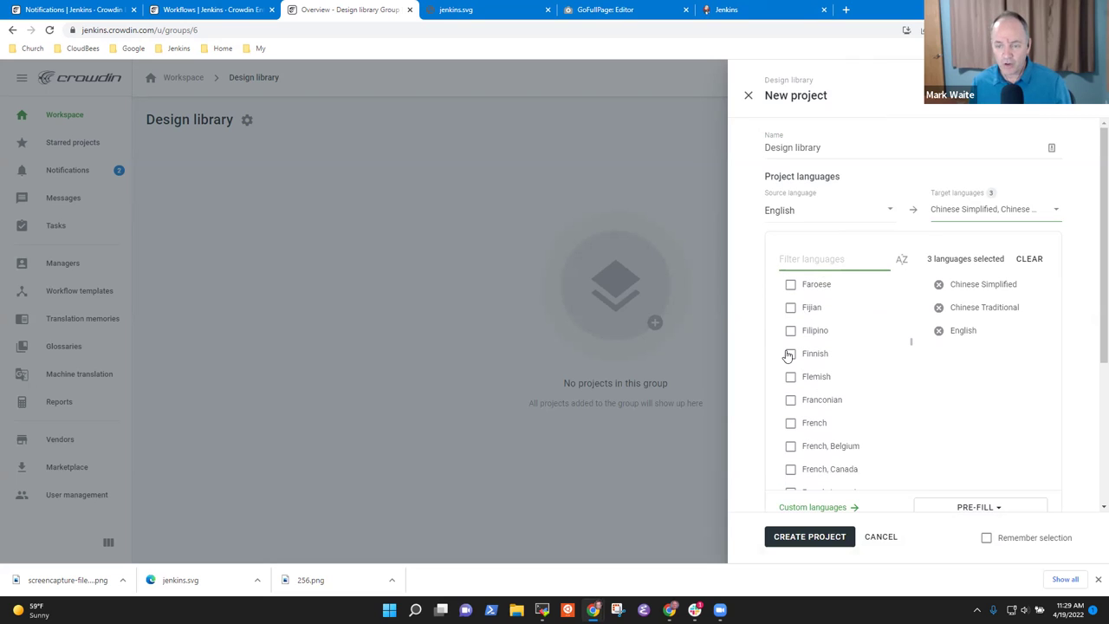
{"action": "left_click", "coordinate": [790, 423]}
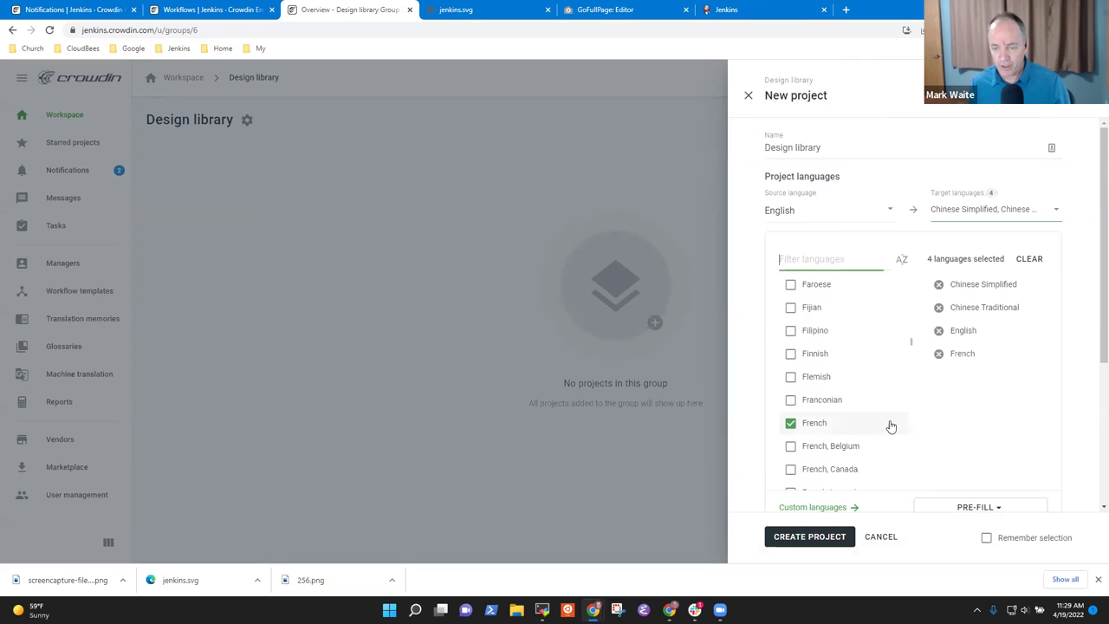
{"action": "scroll", "coordinate": [881, 413], "scroll_direction": "down", "scroll_amount": 5}
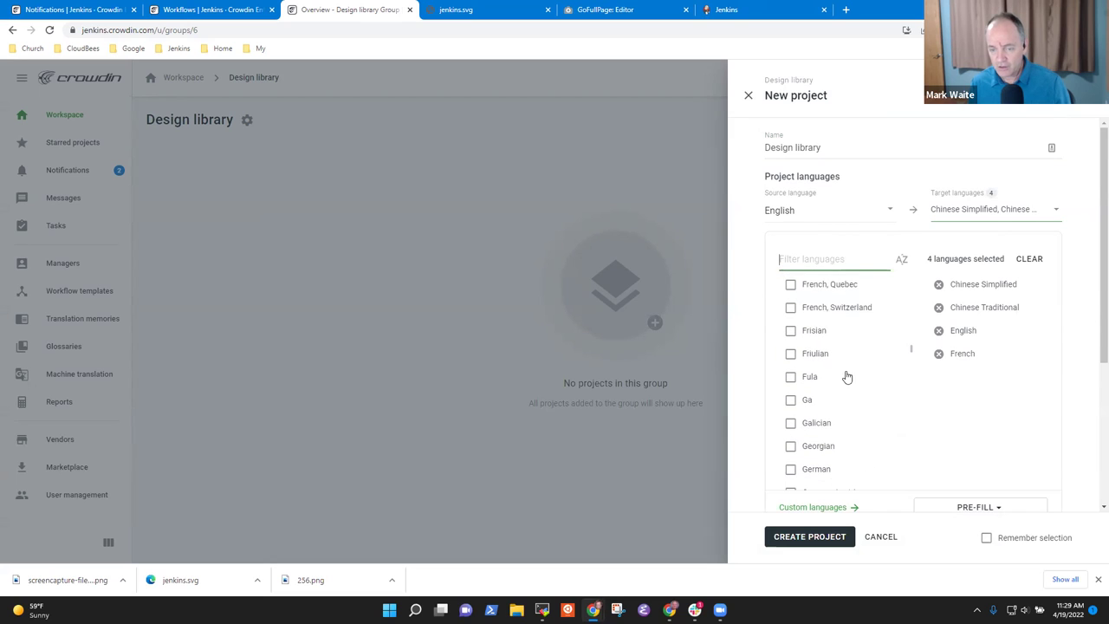
{"action": "scroll", "coordinate": [843, 425], "scroll_direction": "down", "scroll_amount": 3}
{"action": "left_click", "coordinate": [790, 355]}
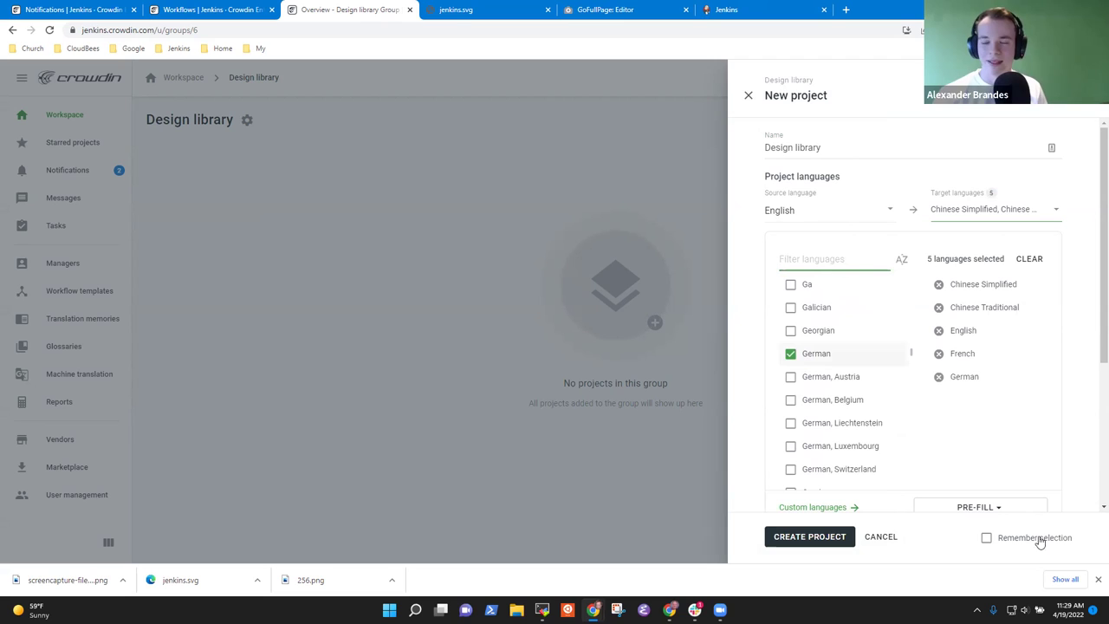
- Remember the language selection, turn on Delay workflow start, and create the project
{"action": "left_click", "coordinate": [986, 538]}
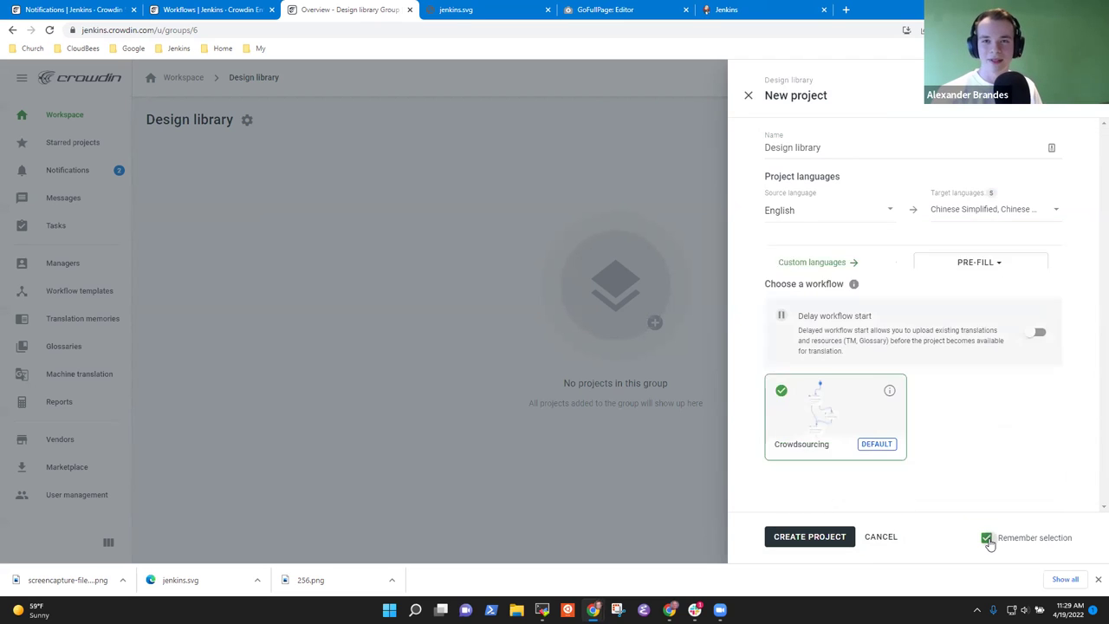
{"action": "left_click", "coordinate": [1038, 298]}
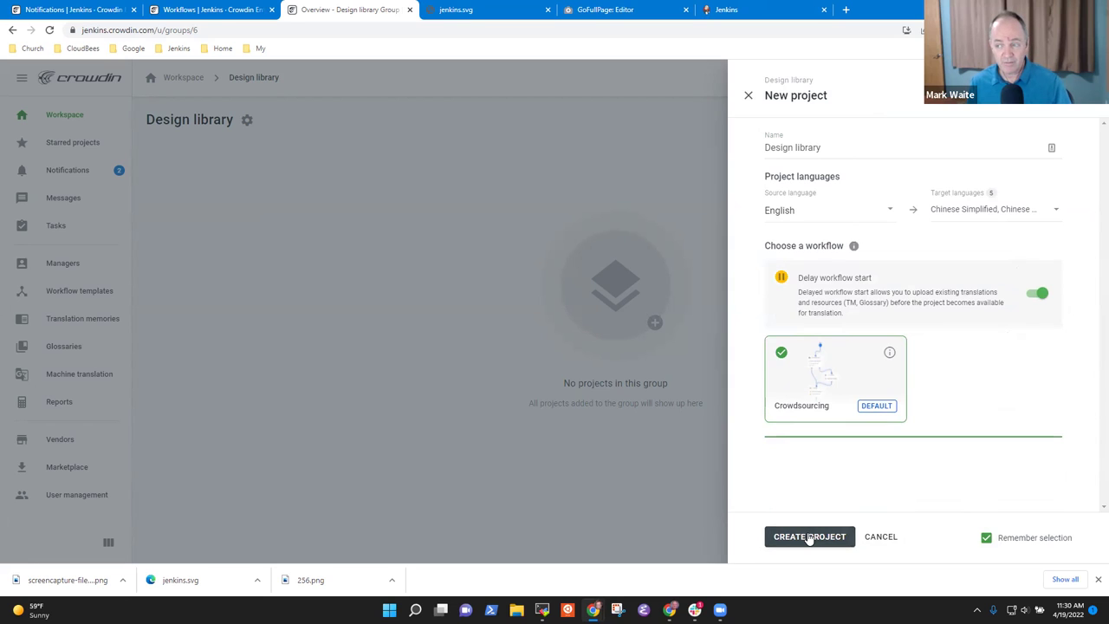
{"action": "left_click", "coordinate": [808, 537]}
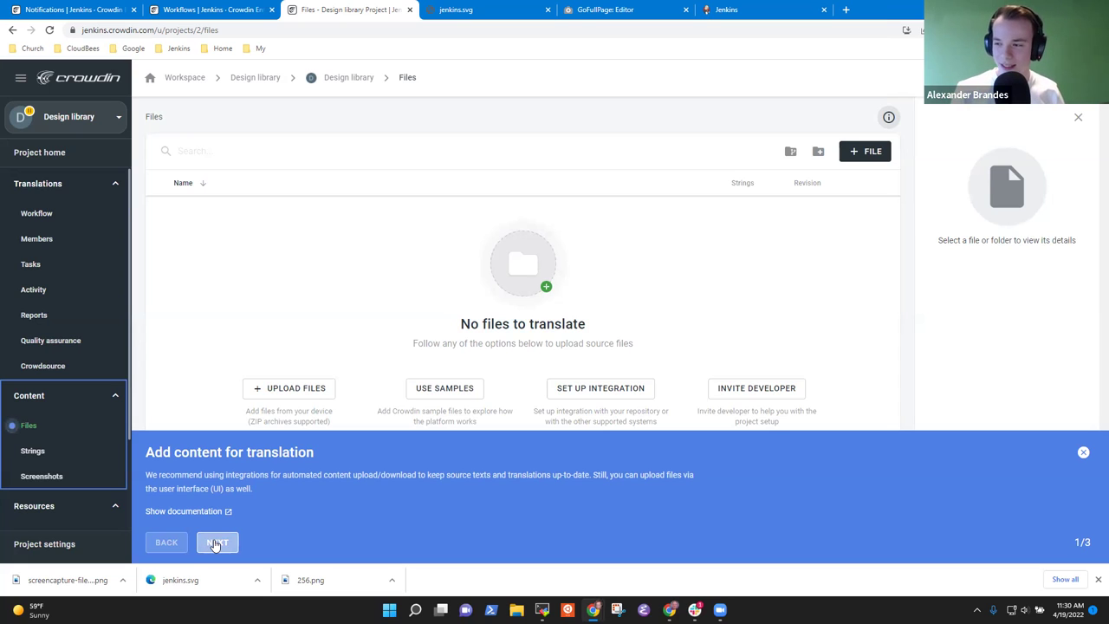
- Go through the three tips of the project onboarding tour and close it
{"action": "left_click", "coordinate": [216, 543]}
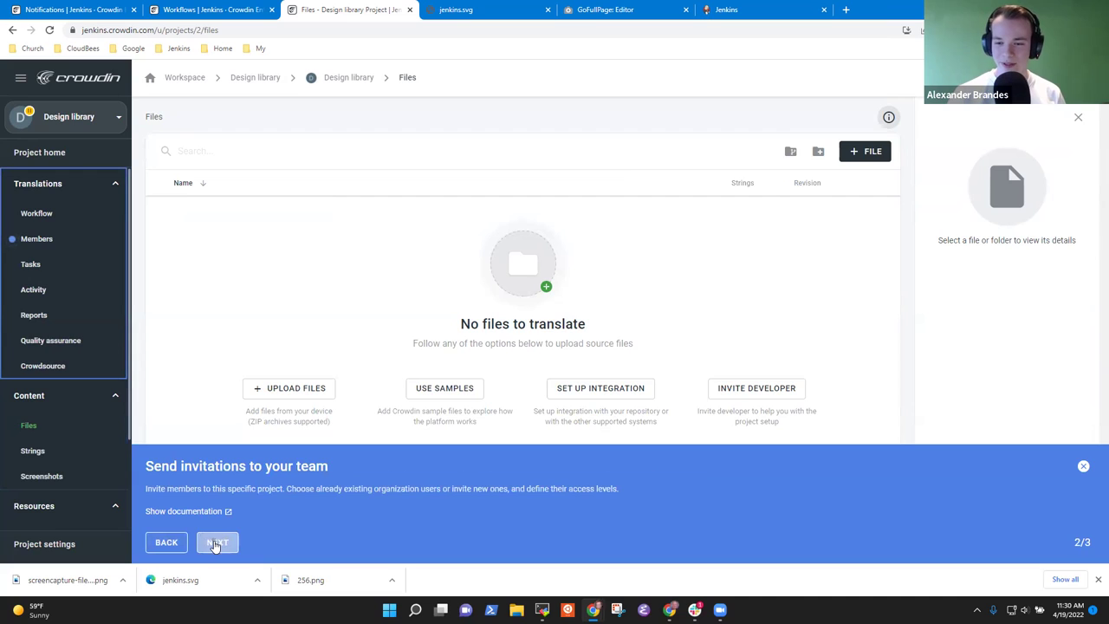
{"action": "left_click", "coordinate": [216, 543]}
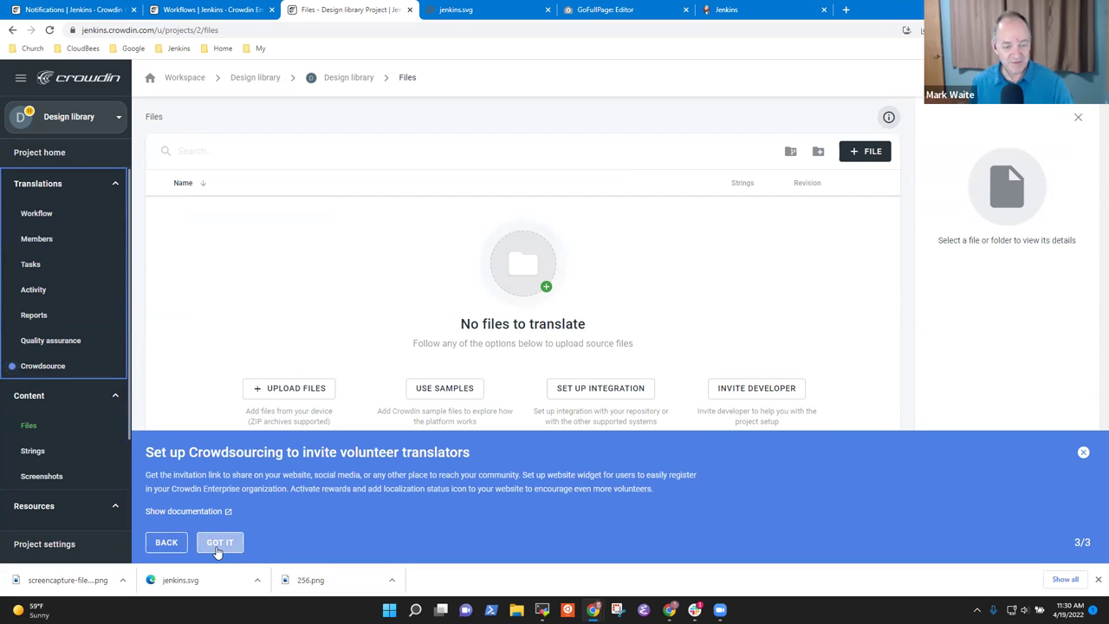
{"action": "left_click", "coordinate": [219, 543]}
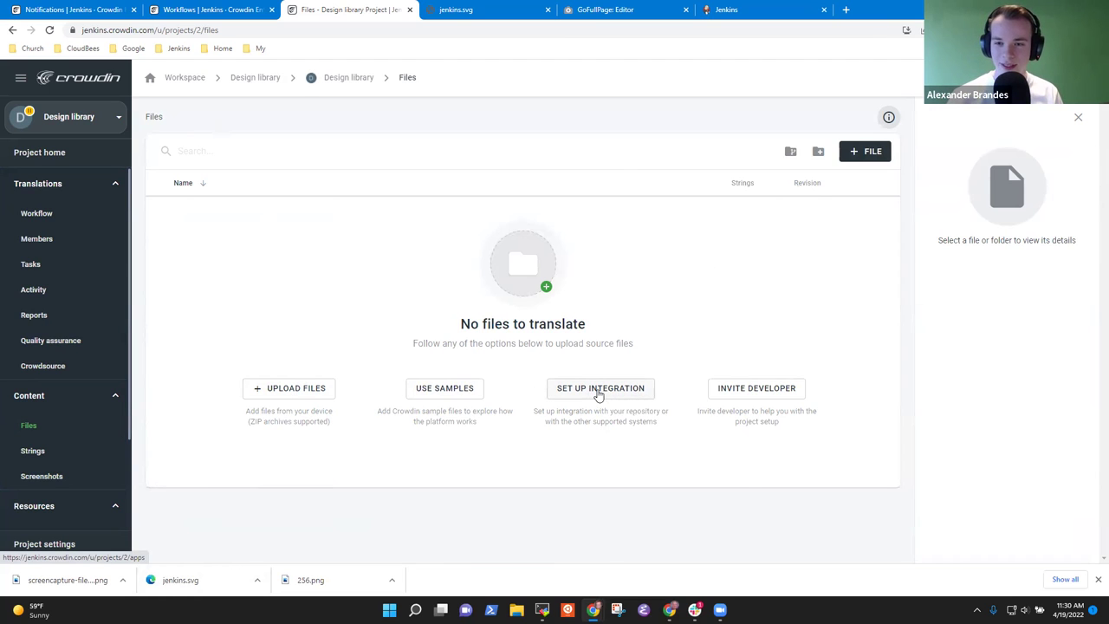
- Review the integrations list available for the Design library project
{"action": "left_click", "coordinate": [598, 390]}
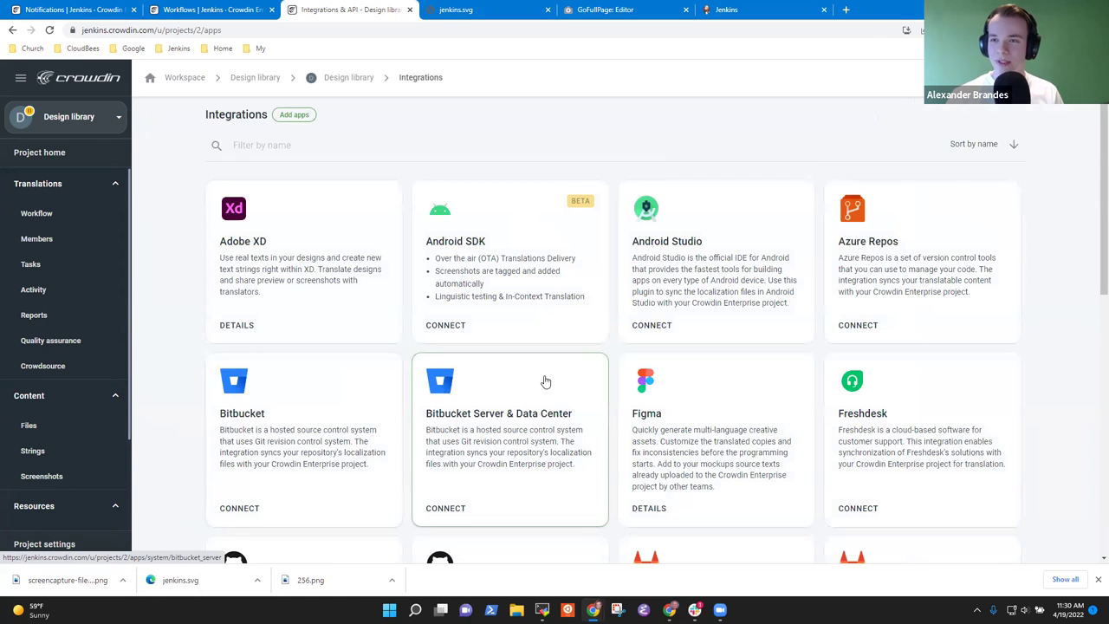
{"action": "scroll", "coordinate": [554, 433], "scroll_direction": "down", "scroll_amount": 3}
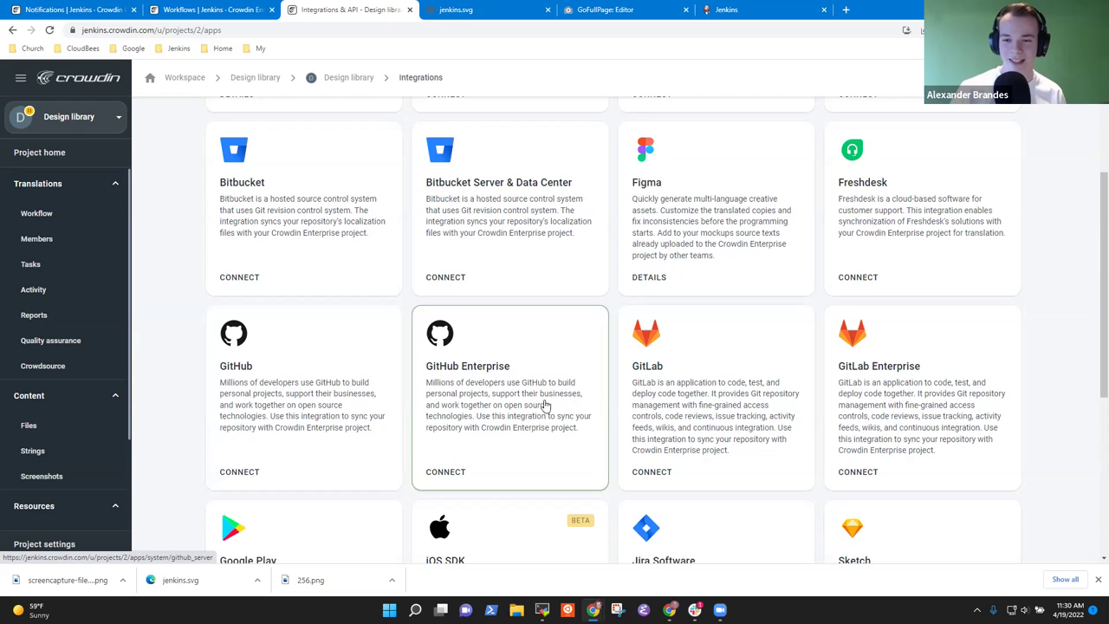
{"action": "scroll", "coordinate": [575, 405], "scroll_direction": "up", "scroll_amount": 3}
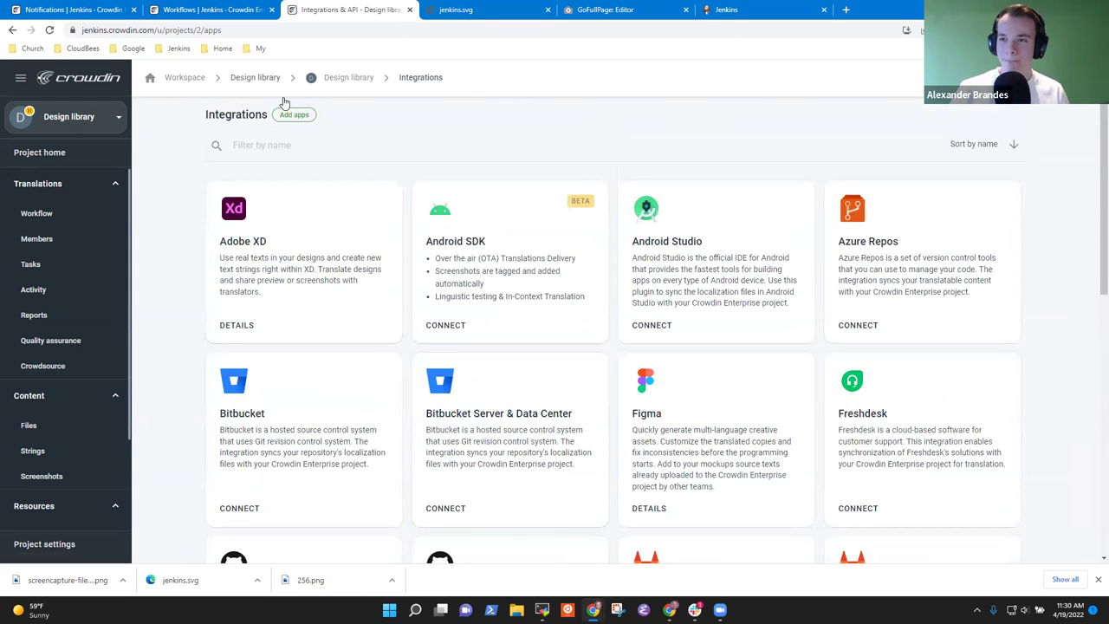
{"action": "scroll", "coordinate": [469, 264], "scroll_direction": "down", "scroll_amount": 3}
{"action": "scroll", "coordinate": [468, 264], "scroll_direction": "up", "scroll_amount": 3}
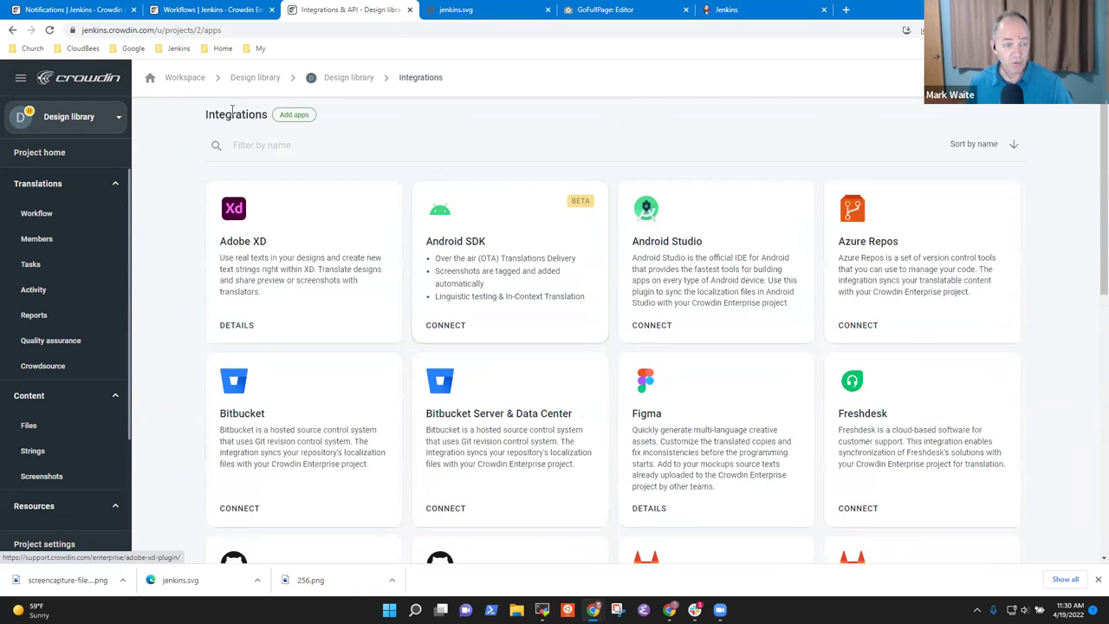
- Return to the Design library project overview through its group page
{"action": "left_click", "coordinate": [343, 80]}
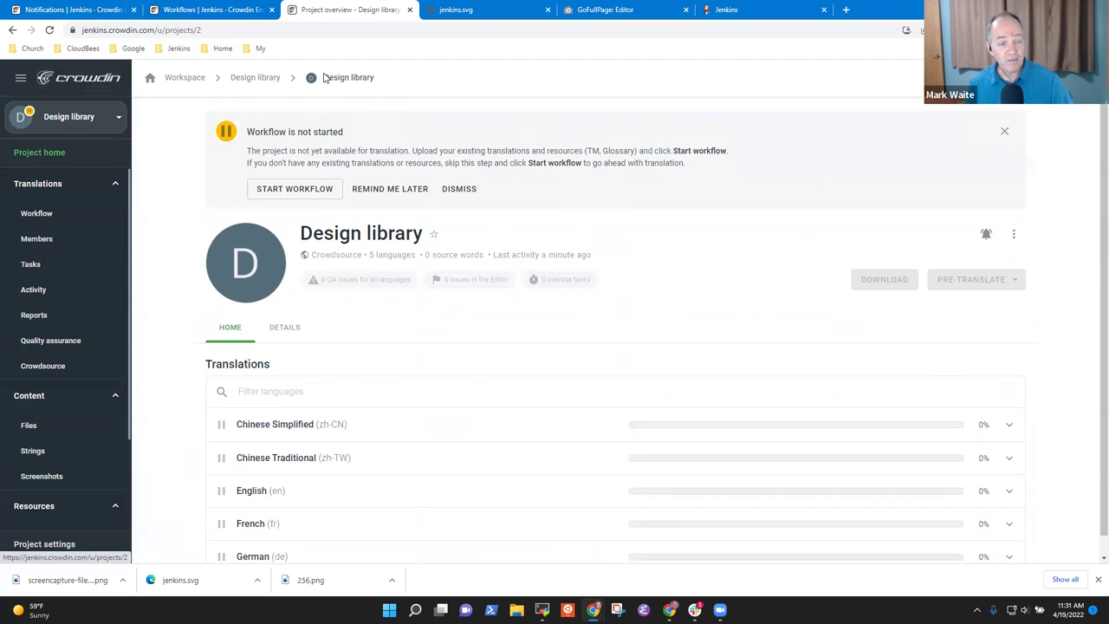
{"action": "left_click", "coordinate": [253, 80]}
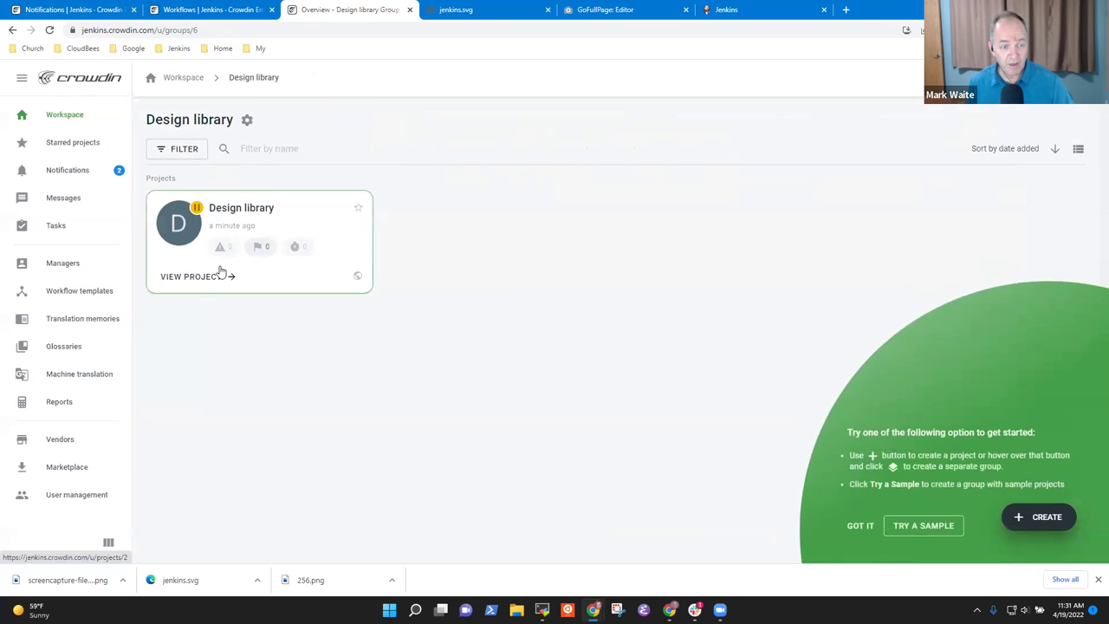
{"action": "left_click", "coordinate": [211, 277]}
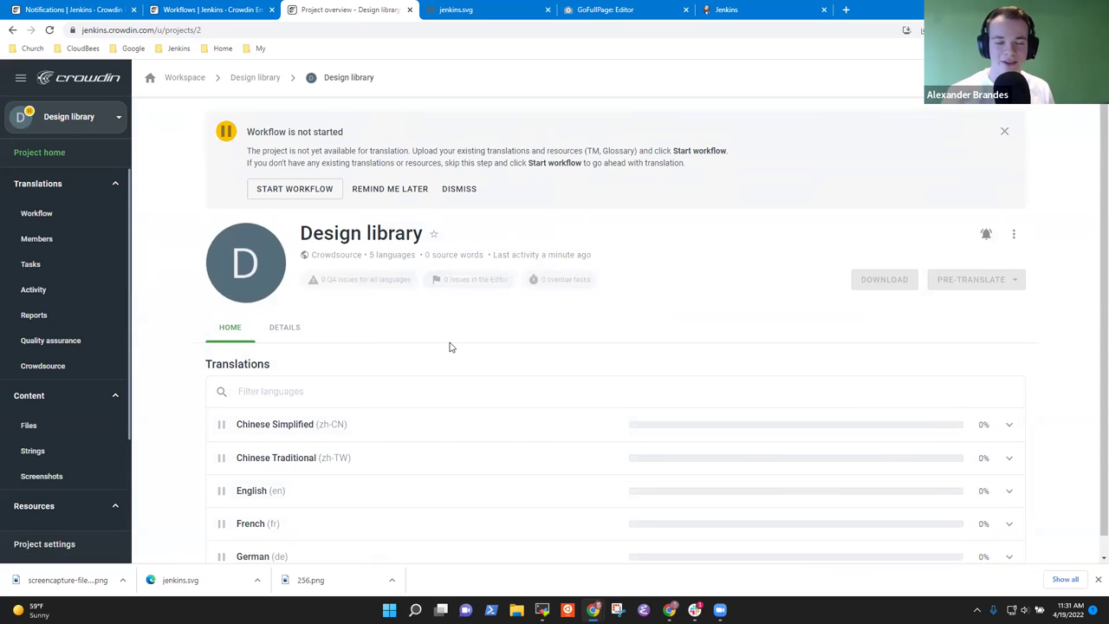
{"action": "scroll", "coordinate": [449, 347], "scroll_direction": "down", "scroll_amount": 1}
{"action": "scroll", "coordinate": [586, 315], "scroll_direction": "up", "scroll_amount": 1}
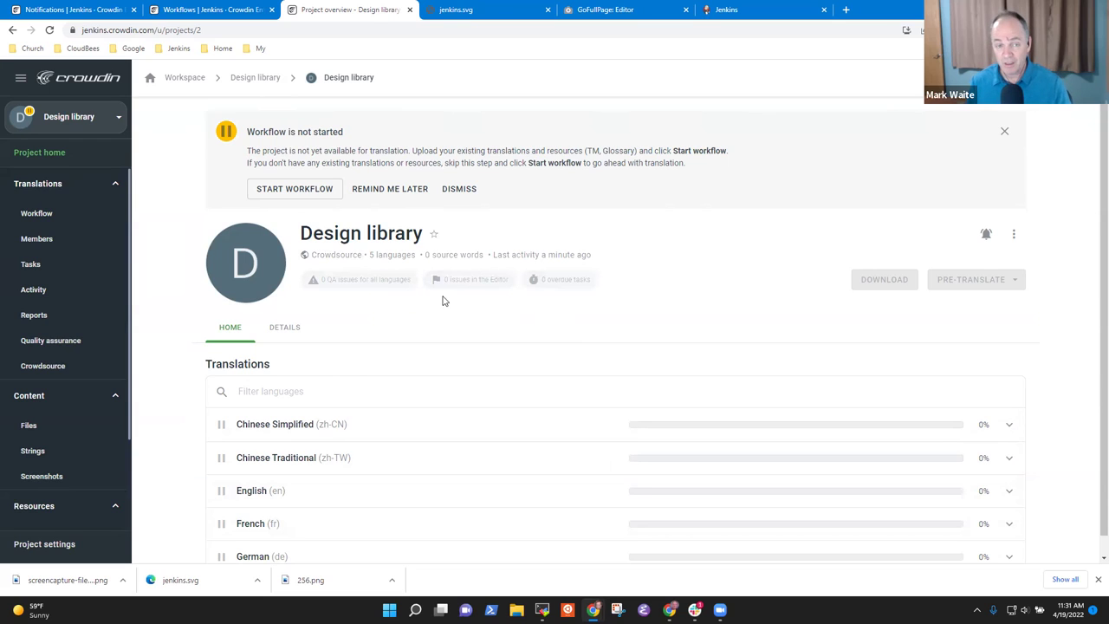
- Load github.com/jenkinsci/design-library-plugin in the former jenkins.svg tab
{"action": "left_click", "coordinate": [494, 10]}
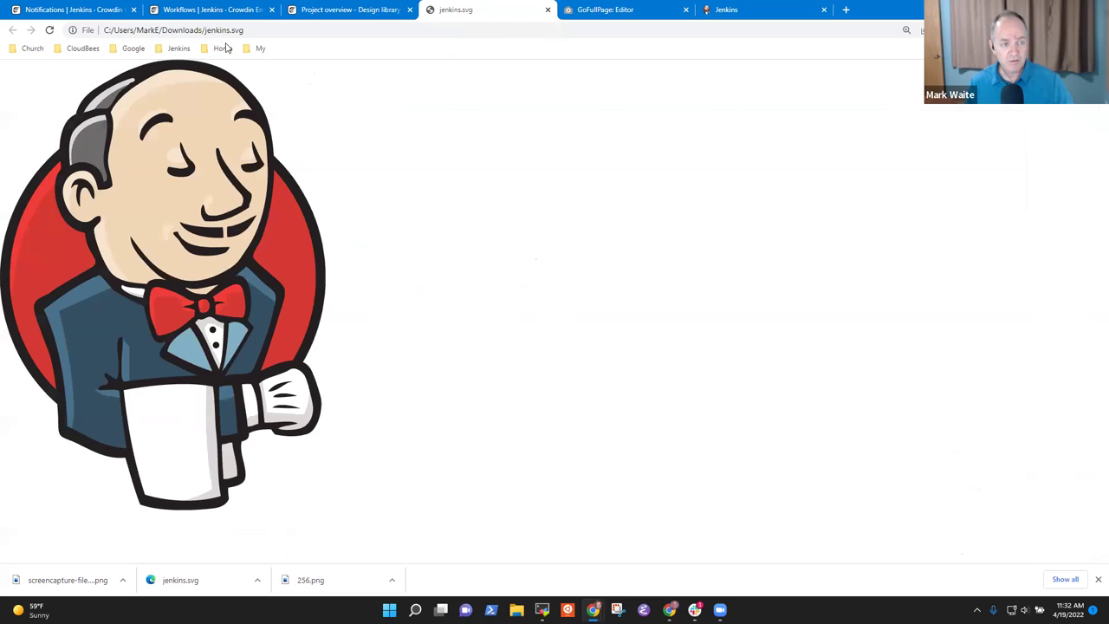
{"action": "left_click", "coordinate": [178, 49]}
{"action": "left_click", "coordinate": [253, 32]}
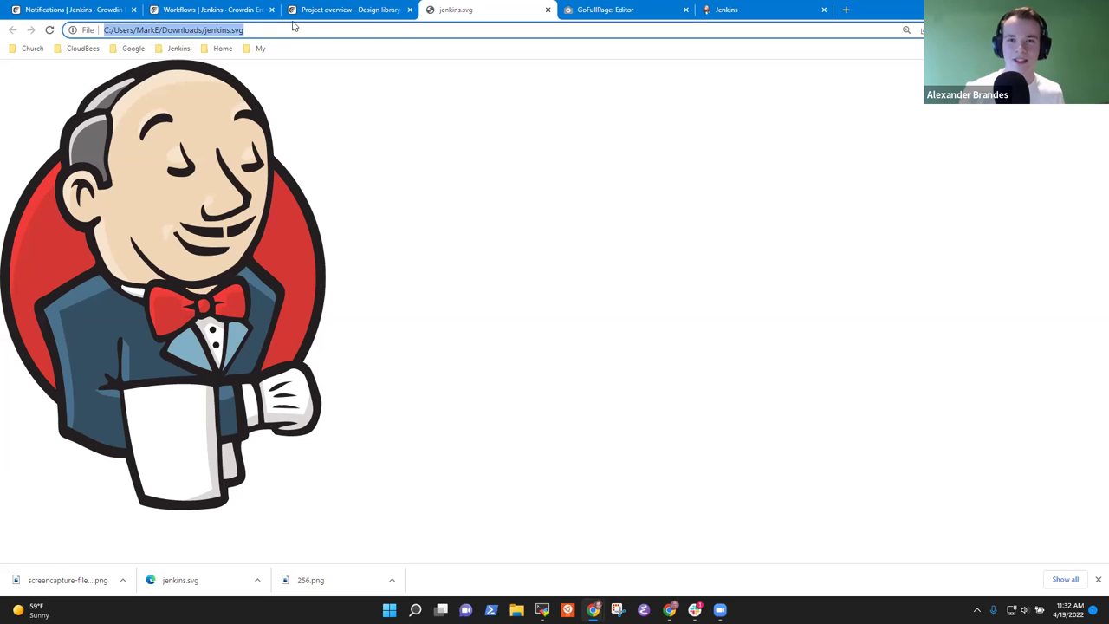
{"action": "type", "text": "github.com"}
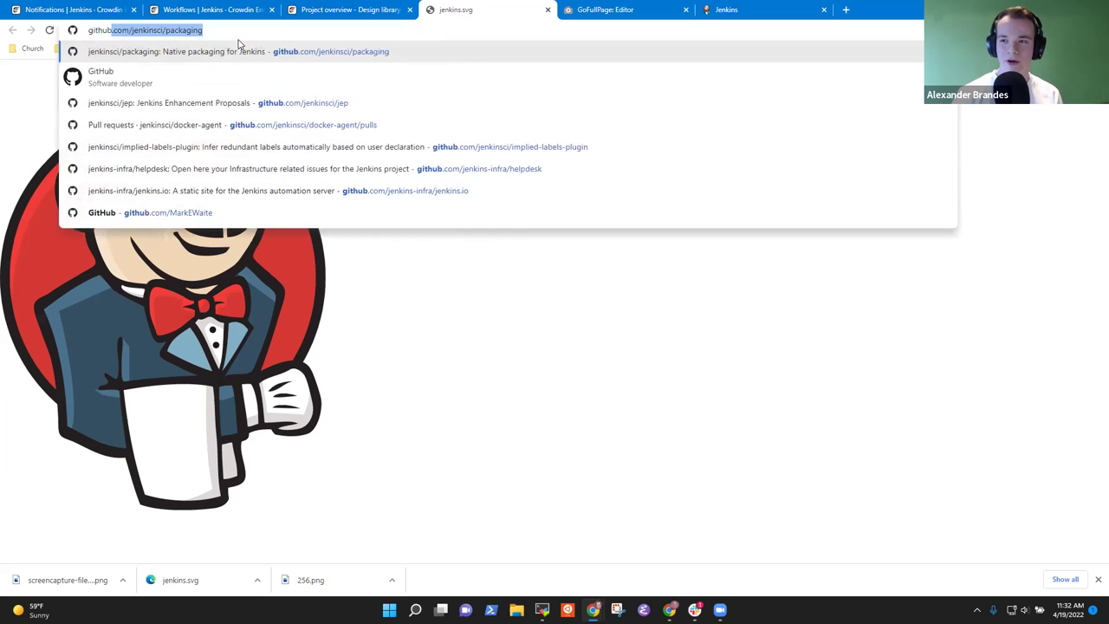
{"action": "type", "text": "/"}
{"action": "key", "text": "ctrl+a"}
{"action": "key", "text": "BackSpace"}
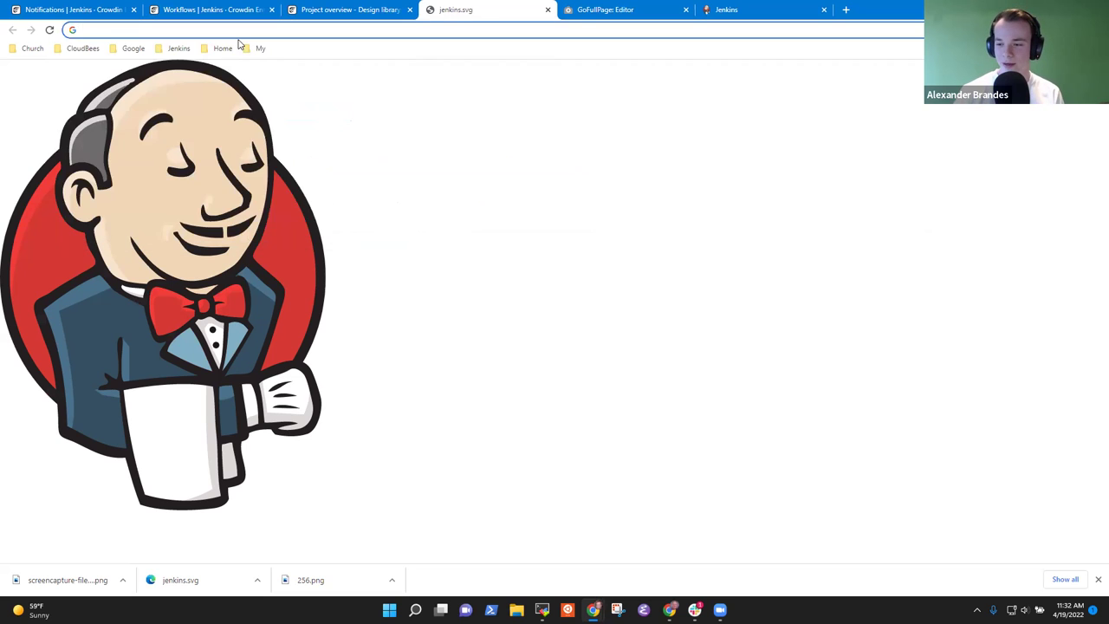
{"action": "type", "text": "github.com/"}
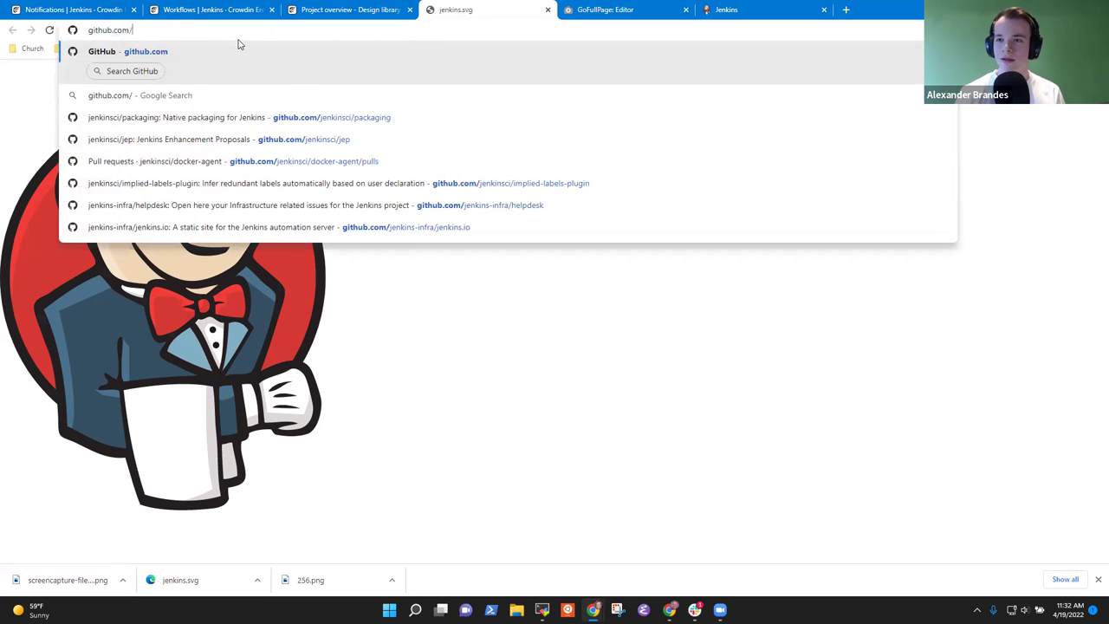
{"action": "type", "text": "jenkinsci/"}
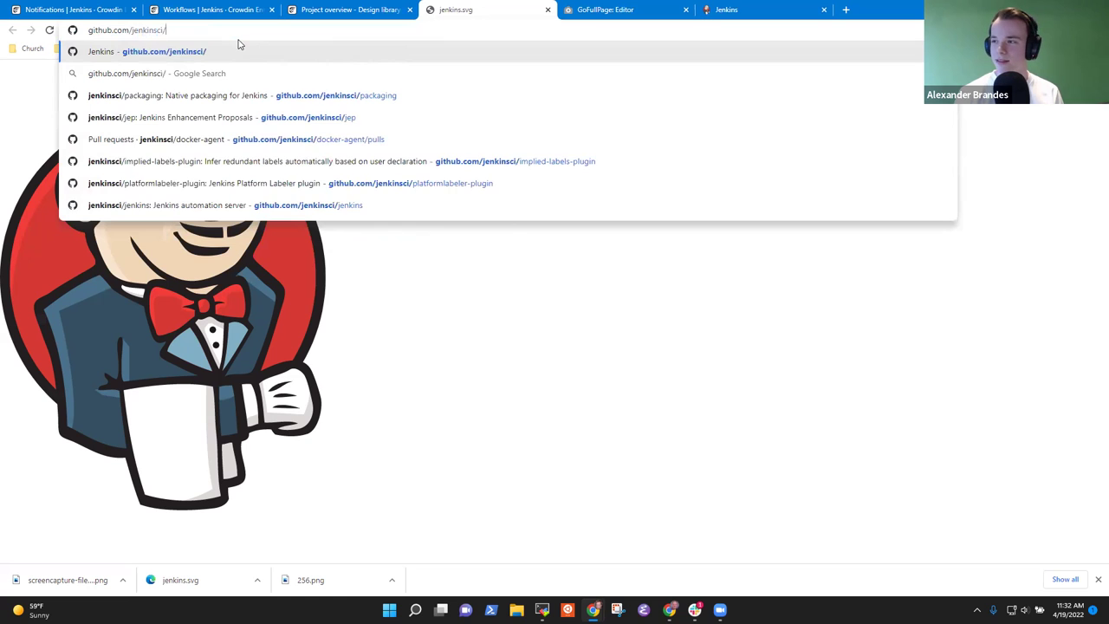
{"action": "type", "text": "design-library-"}
{"action": "key", "text": "Return"}
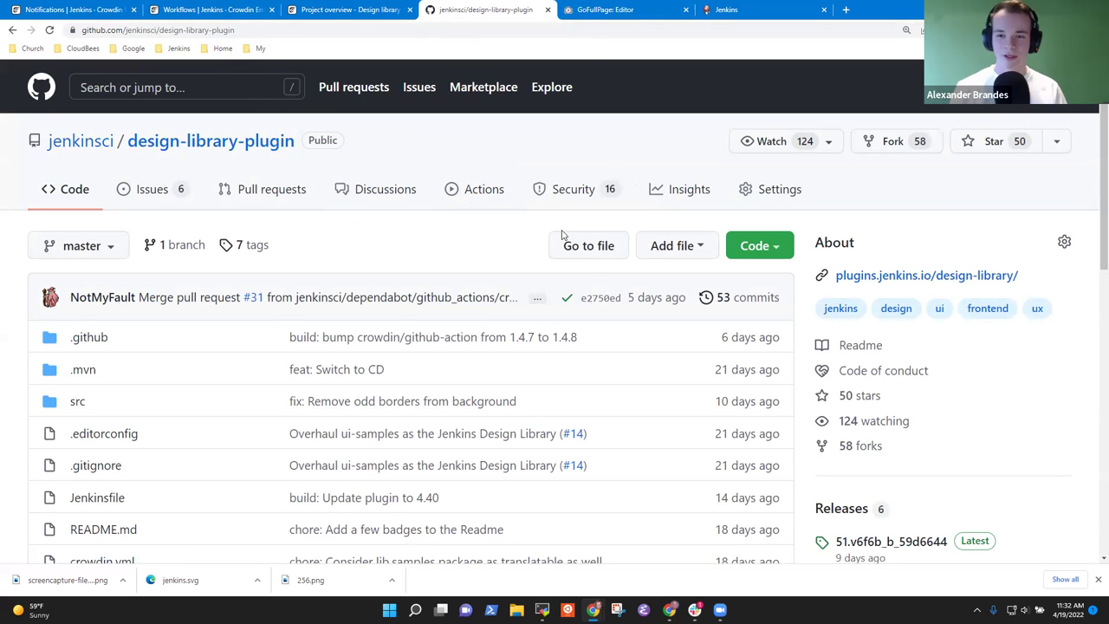
{"action": "left_click", "coordinate": [770, 190]}
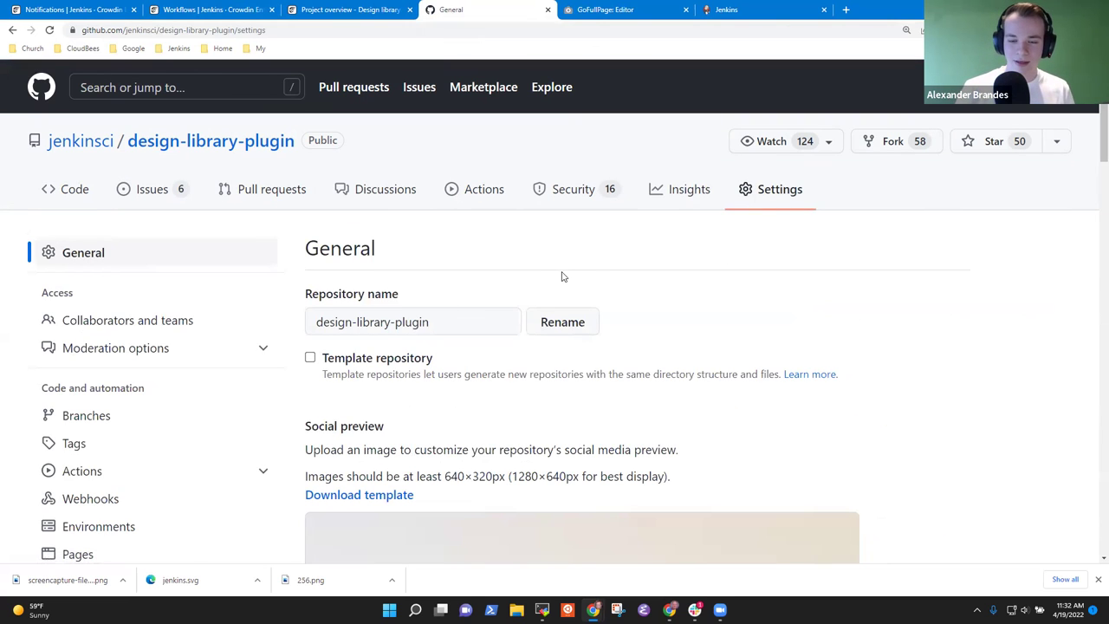
{"action": "scroll", "coordinate": [563, 277], "scroll_direction": "down", "scroll_amount": 1}
{"action": "scroll", "coordinate": [467, 274], "scroll_direction": "down", "scroll_amount": 3}
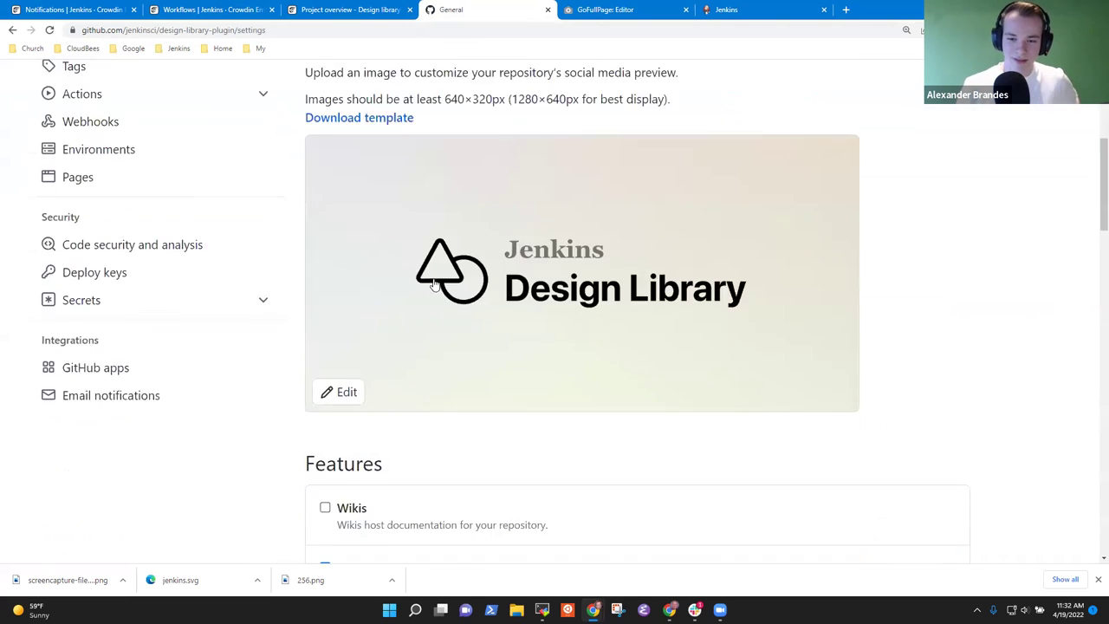
{"action": "left_click", "coordinate": [101, 227]}
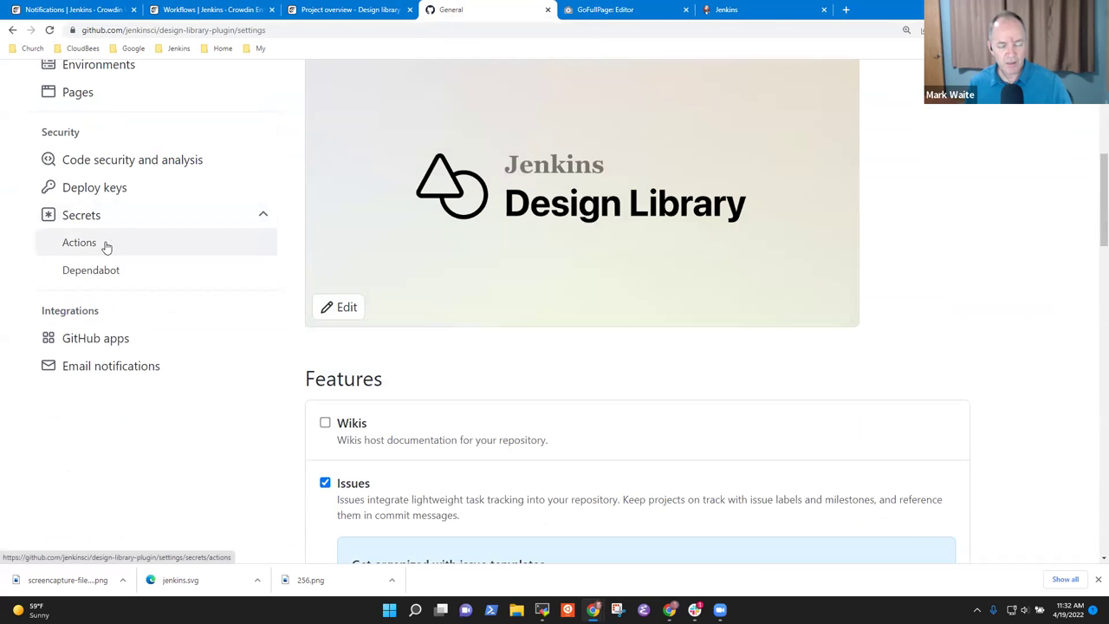
{"action": "left_click", "coordinate": [226, 245]}
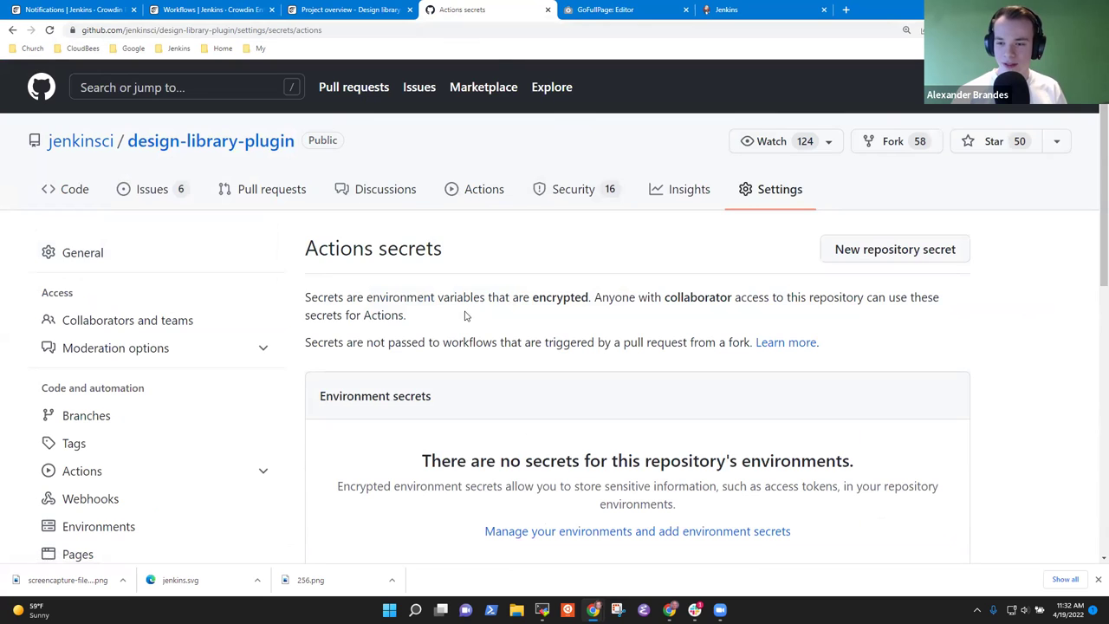
{"action": "scroll", "coordinate": [589, 316], "scroll_direction": "down", "scroll_amount": 5}
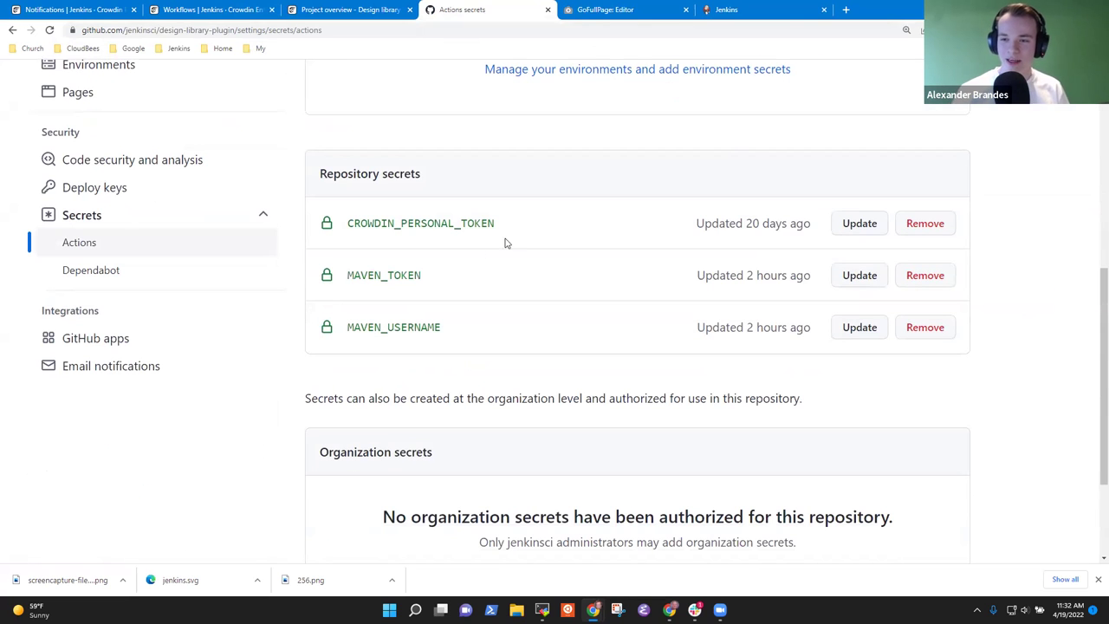
{"action": "left_click_drag", "start_coordinate": [522, 230], "coordinate": [337, 221]}
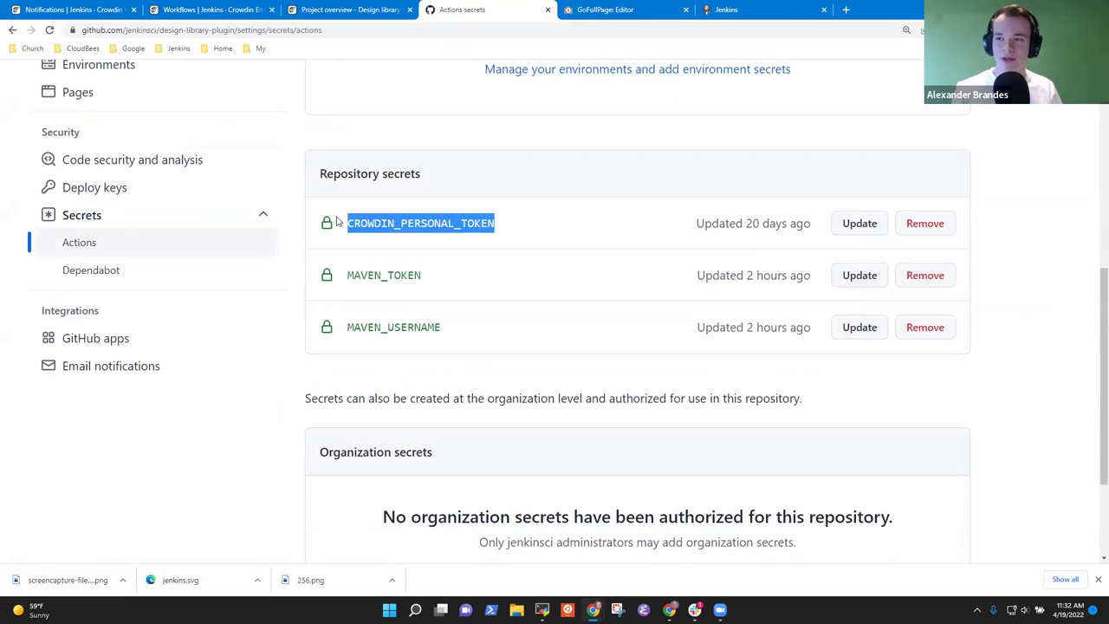
{"action": "left_click", "coordinate": [1039, 190]}
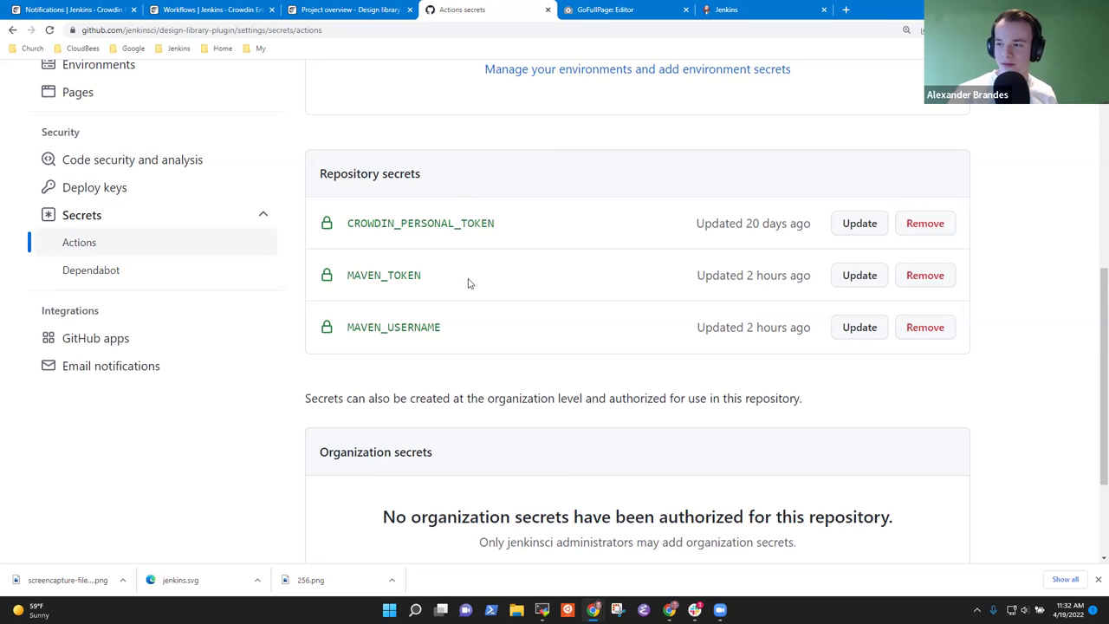
{"action": "scroll", "coordinate": [491, 295], "scroll_direction": "down", "scroll_amount": 1}
{"action": "scroll", "coordinate": [598, 278], "scroll_direction": "down", "scroll_amount": 2}
{"action": "scroll", "coordinate": [597, 307], "scroll_direction": "up", "scroll_amount": 3}
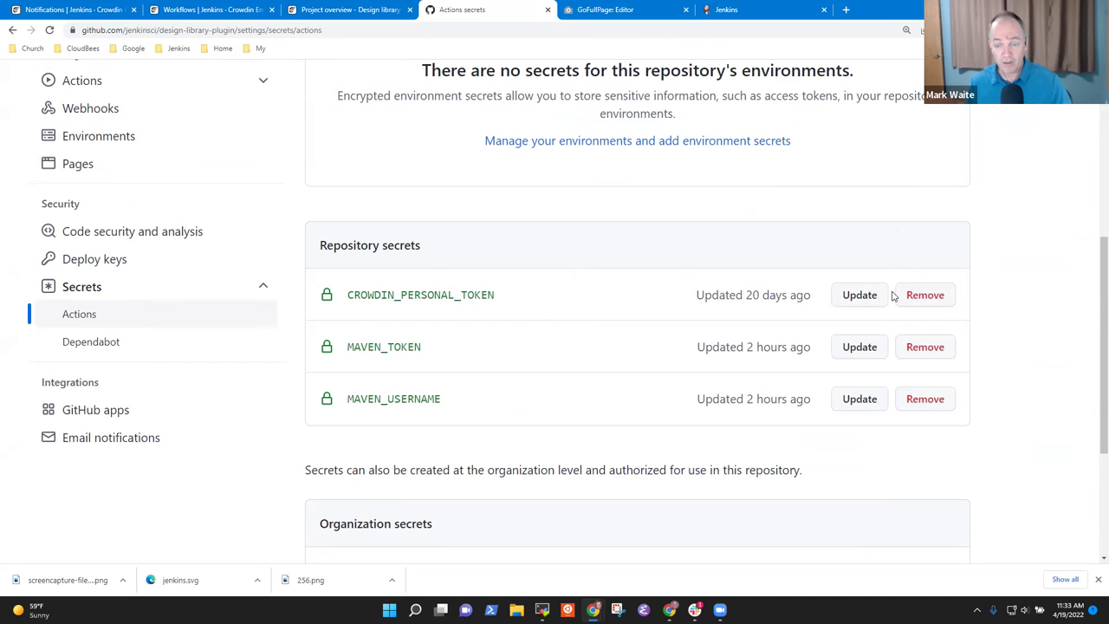
- Remove the CROWDIN_PERSONAL_TOKEN repository secret and dismiss the deletion banner
{"action": "left_click", "coordinate": [918, 296]}
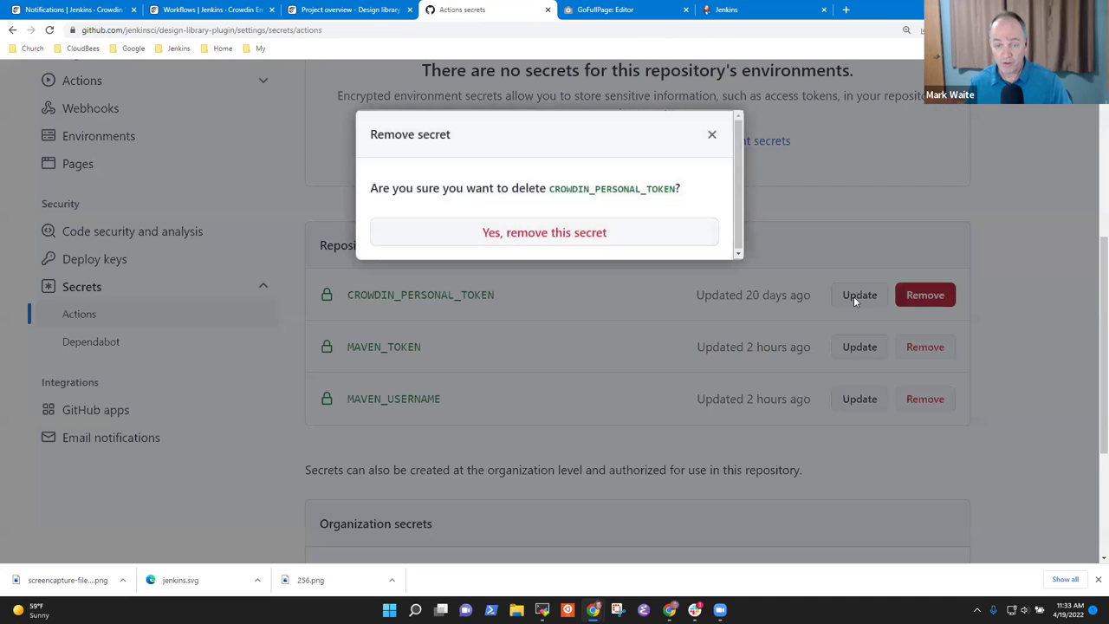
{"action": "left_click", "coordinate": [575, 234]}
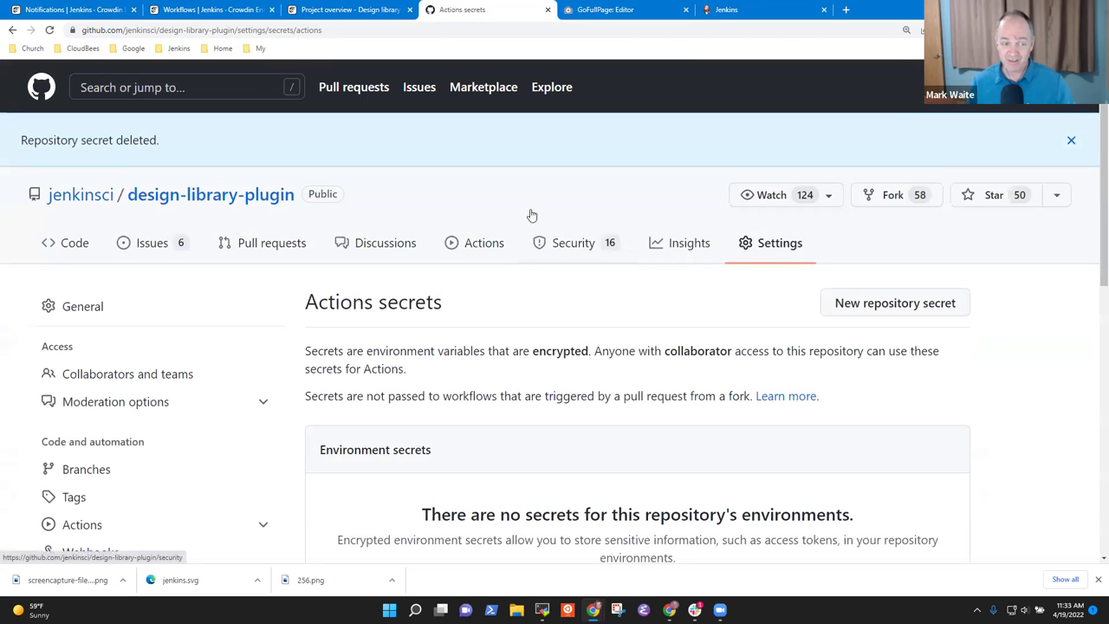
{"action": "left_click", "coordinate": [1072, 141]}
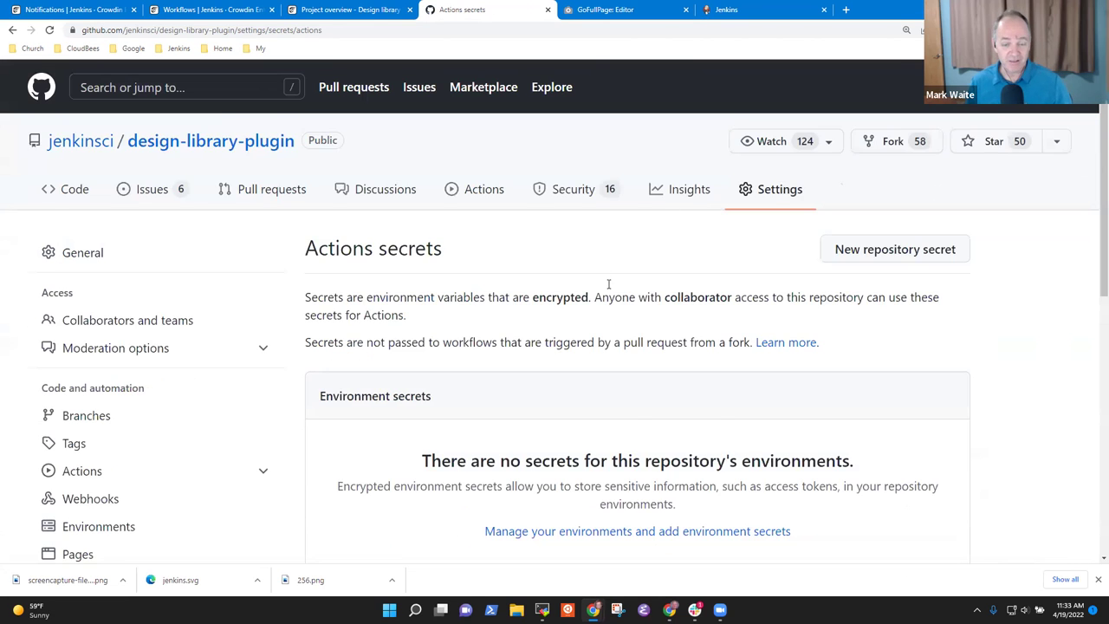
{"action": "scroll", "coordinate": [609, 286], "scroll_direction": "down", "scroll_amount": 5}
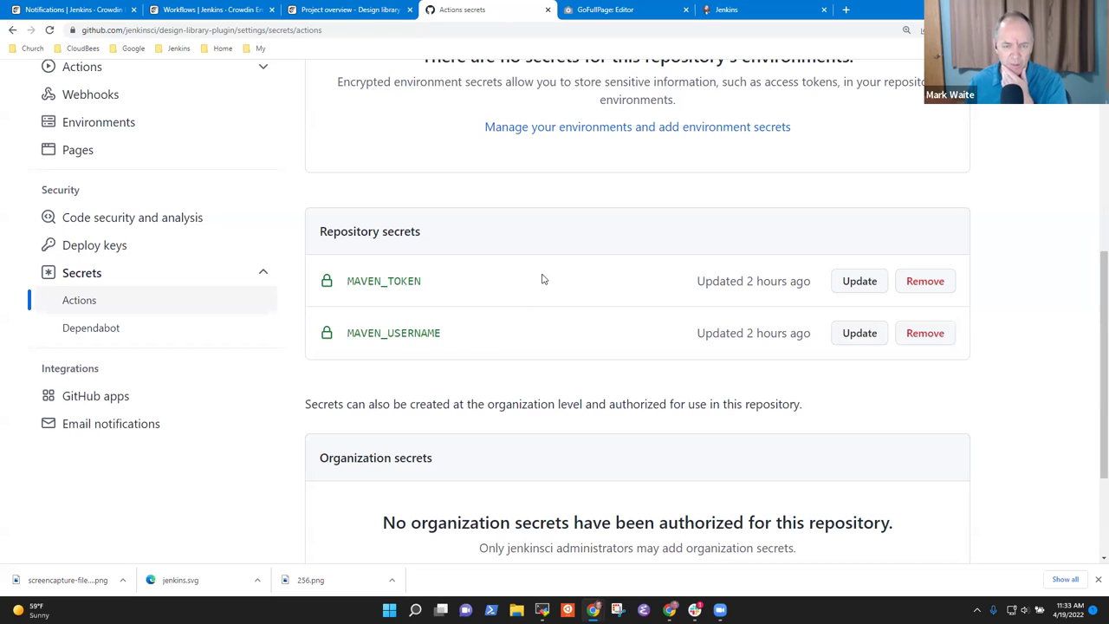
{"action": "scroll", "coordinate": [549, 294], "scroll_direction": "up", "scroll_amount": 2}
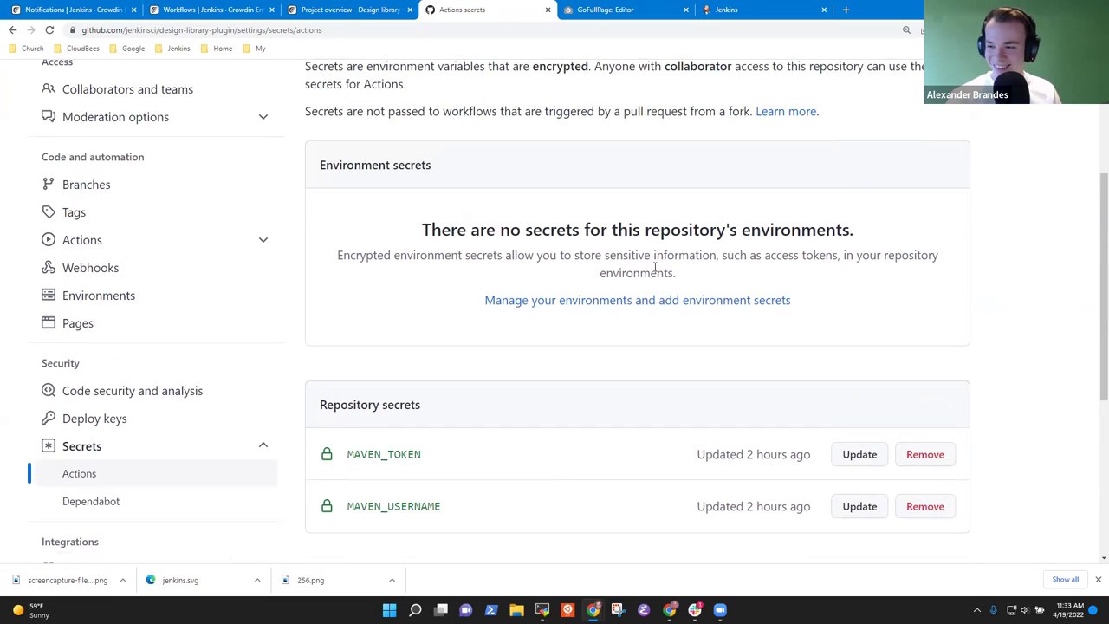
{"action": "scroll", "coordinate": [662, 273], "scroll_direction": "up", "scroll_amount": 3}
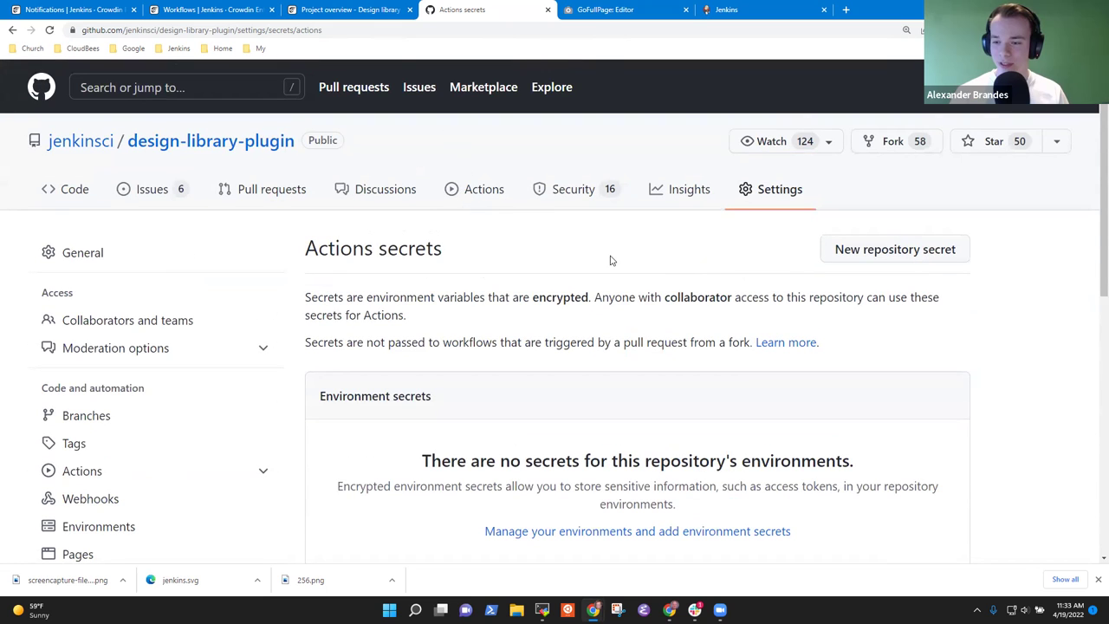
{"action": "scroll", "coordinate": [641, 277], "scroll_direction": "down", "scroll_amount": 2}
{"action": "scroll", "coordinate": [654, 275], "scroll_direction": "up", "scroll_amount": 2}
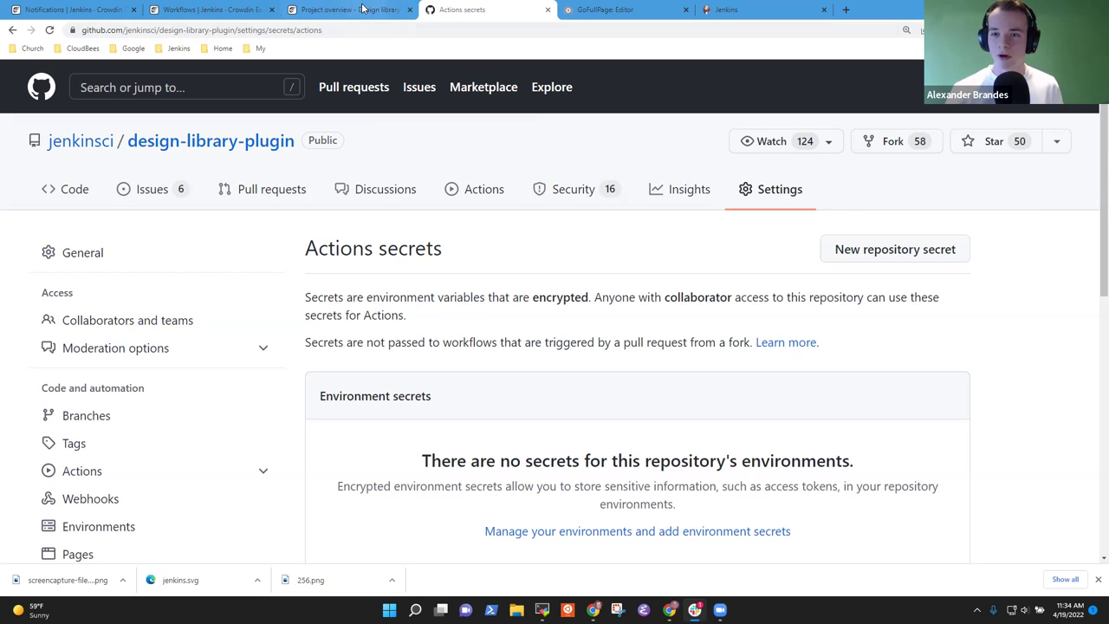
- Cycle through the open Crowdin and GitHub tabs, including the workflow templates list
{"action": "left_click", "coordinate": [215, 12]}
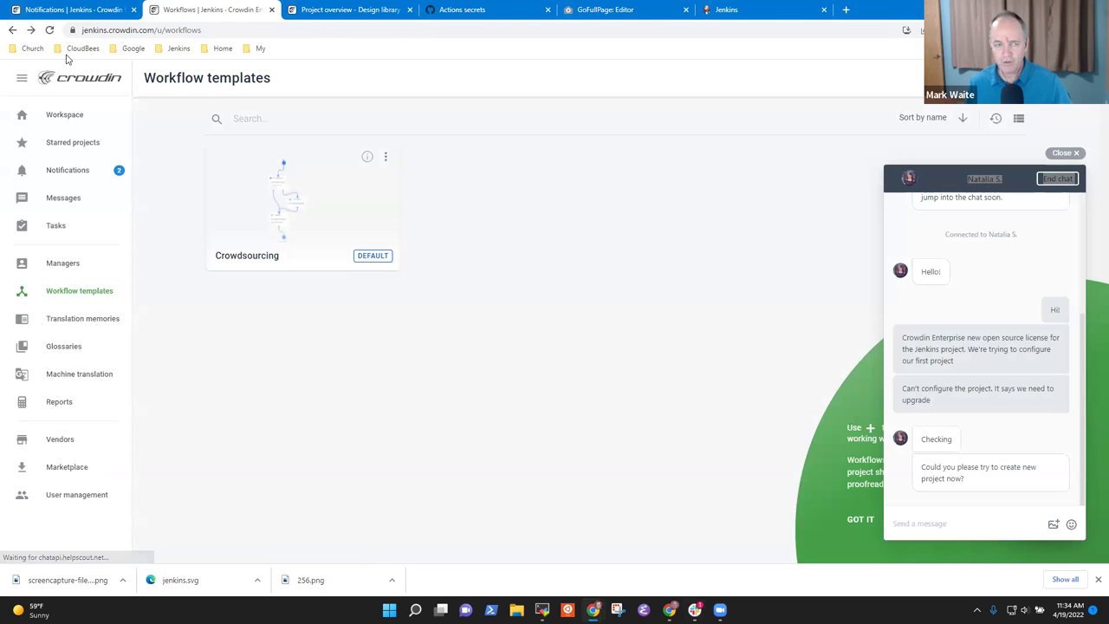
{"action": "left_click", "coordinate": [347, 9]}
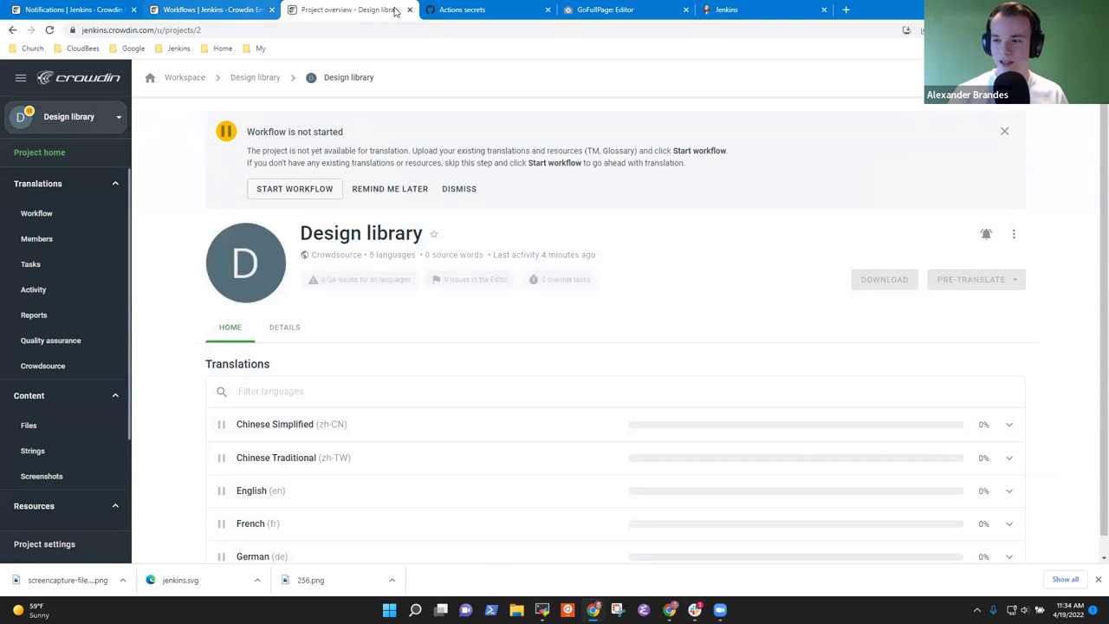
{"action": "left_click", "coordinate": [173, 10]}
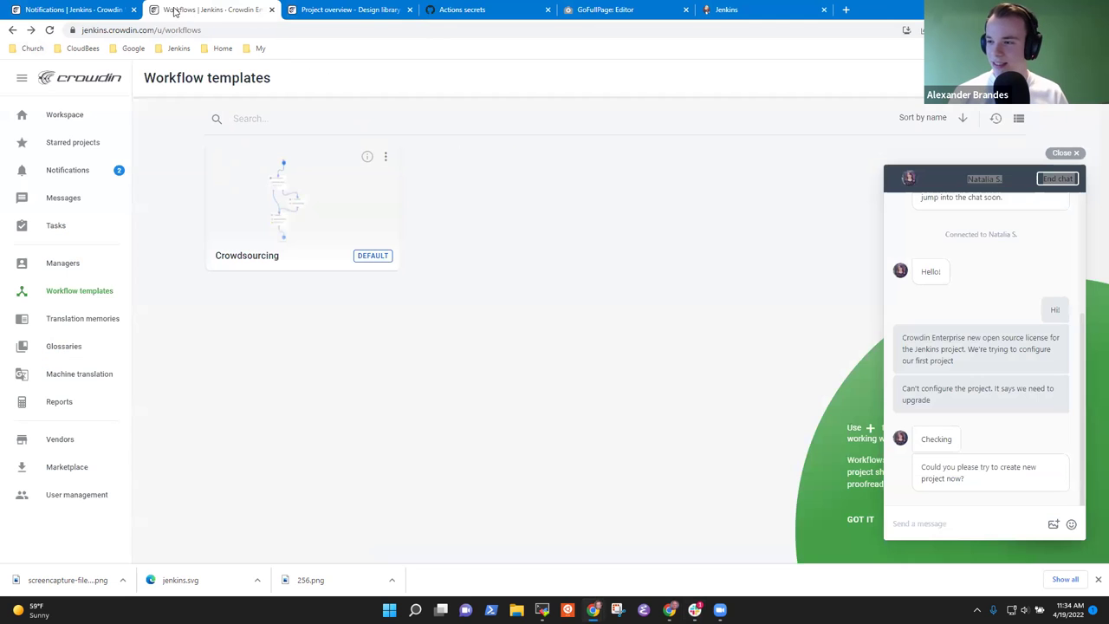
{"action": "left_click", "coordinate": [488, 10]}
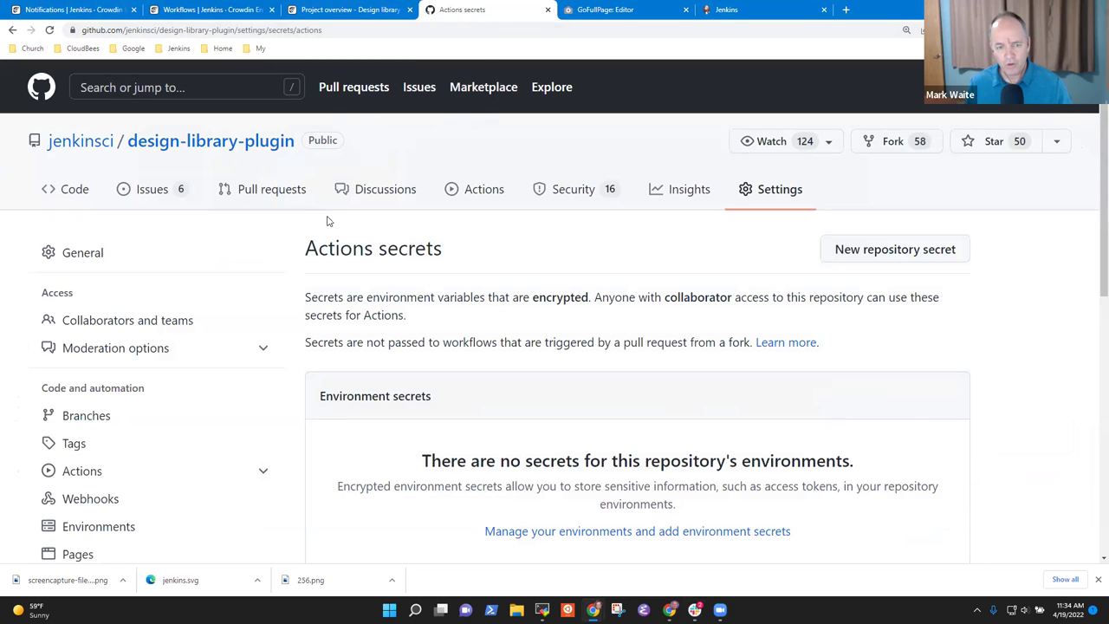
{"action": "left_click", "coordinate": [107, 8]}
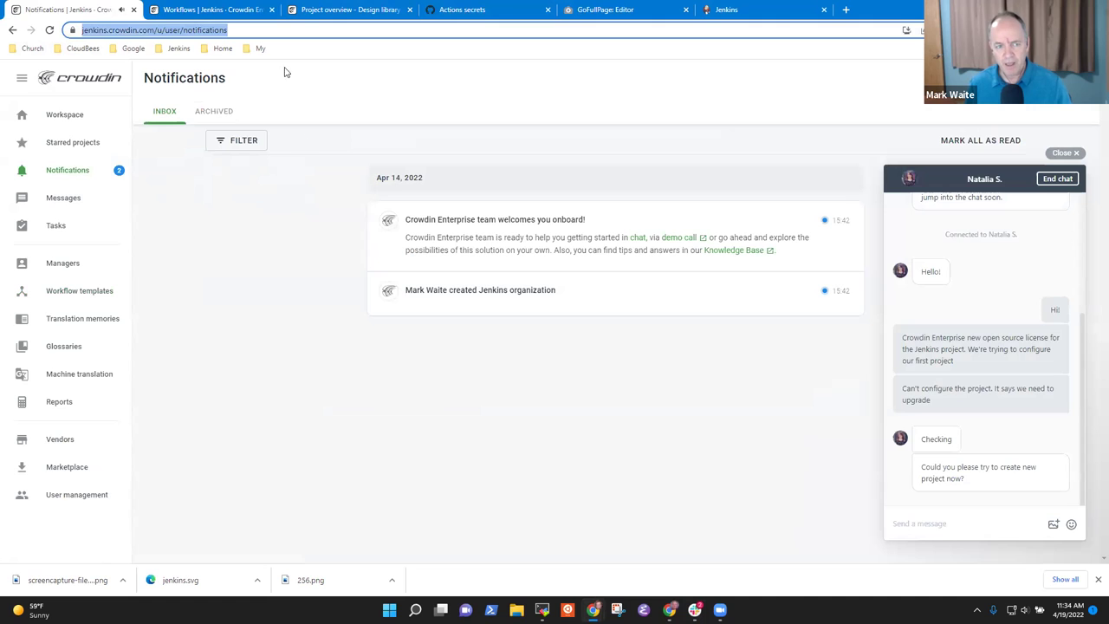
{"action": "left_click", "coordinate": [77, 293]}
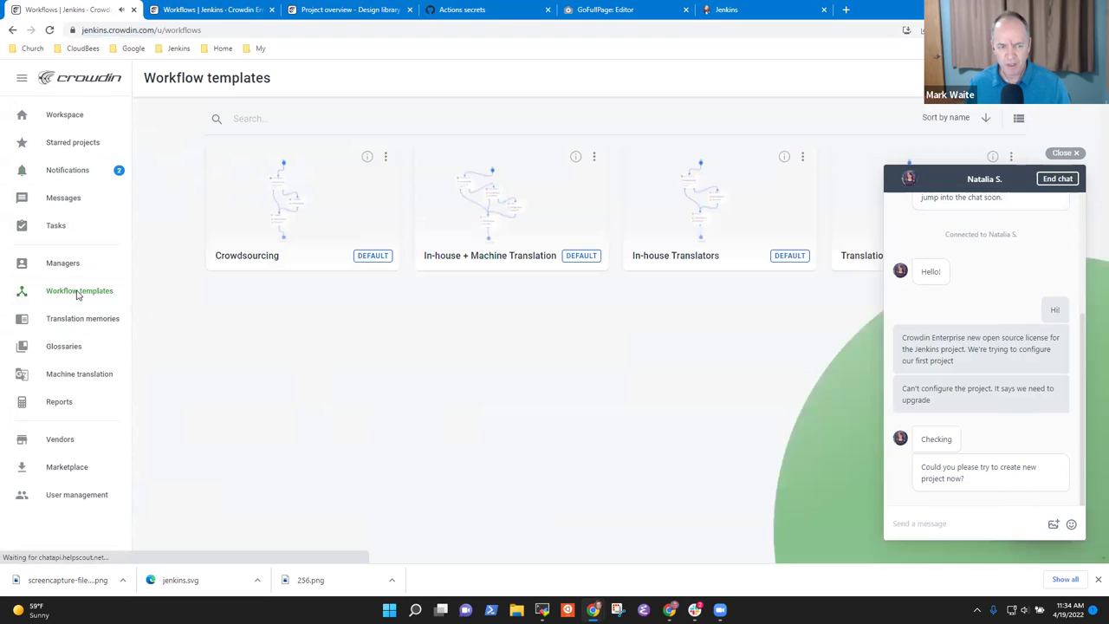
{"action": "left_click", "coordinate": [260, 9]}
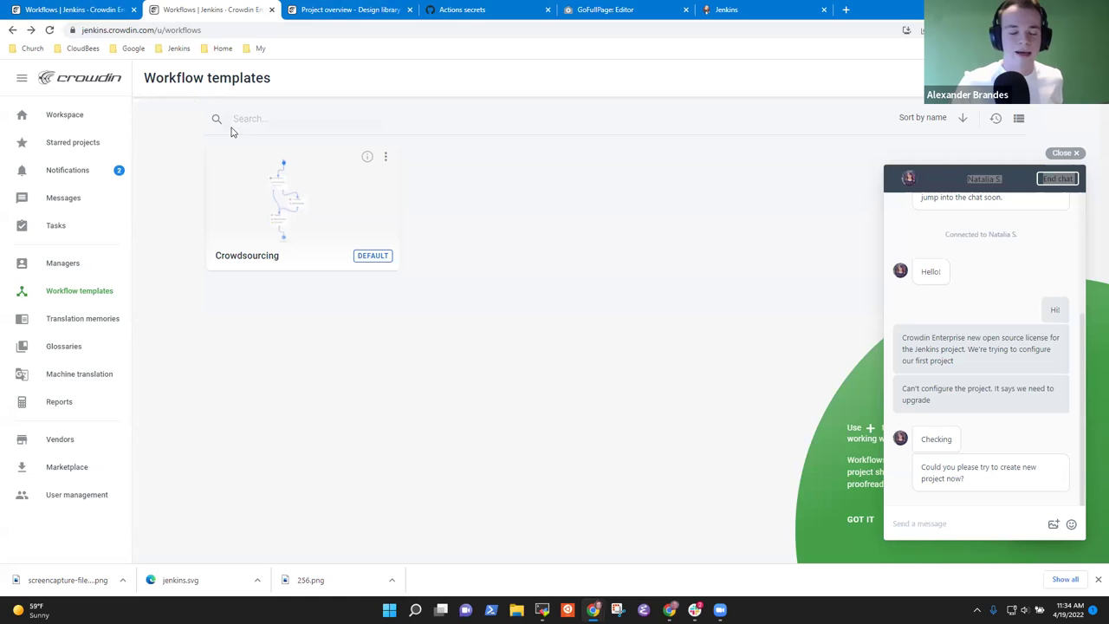
- From the Workspace, close the support chat and open the Design library project
{"action": "left_click", "coordinate": [61, 114]}
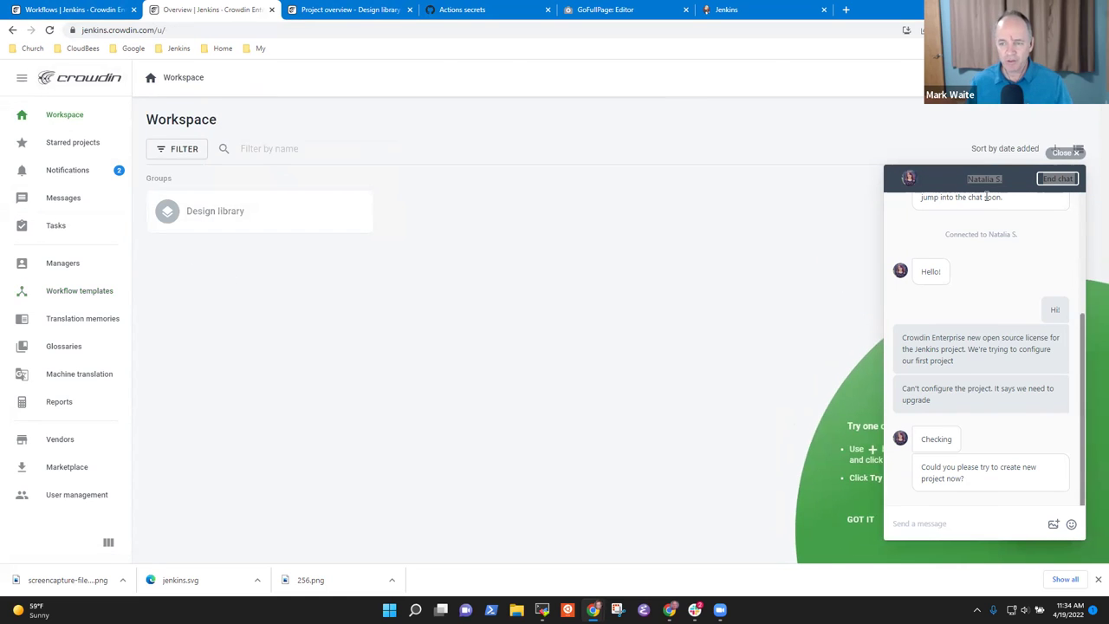
{"action": "left_click", "coordinate": [1075, 151]}
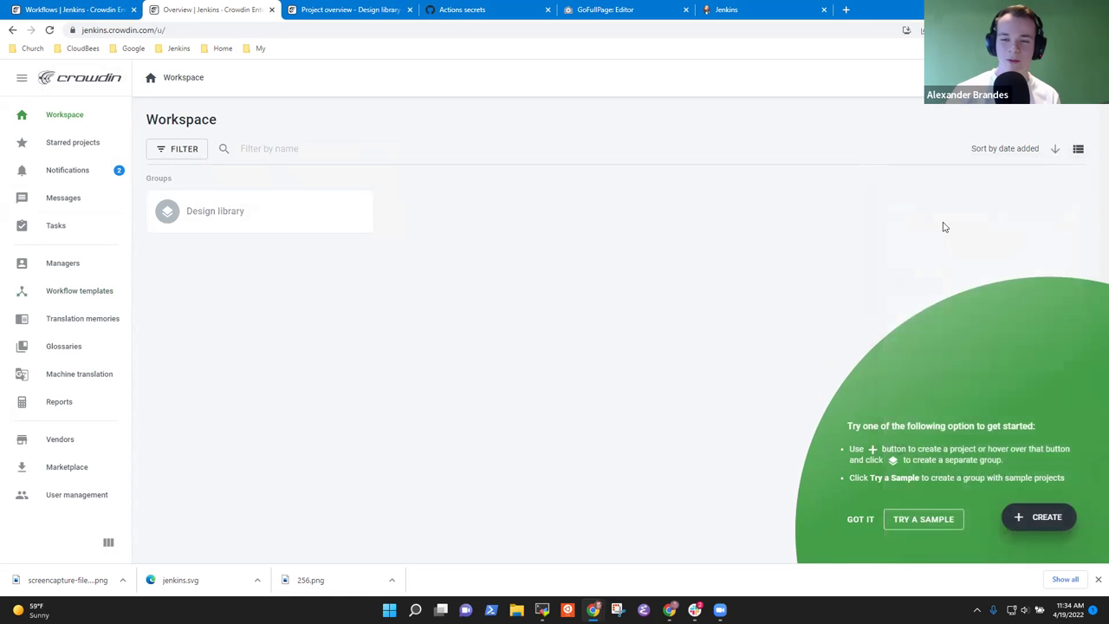
{"action": "left_click", "coordinate": [247, 224]}
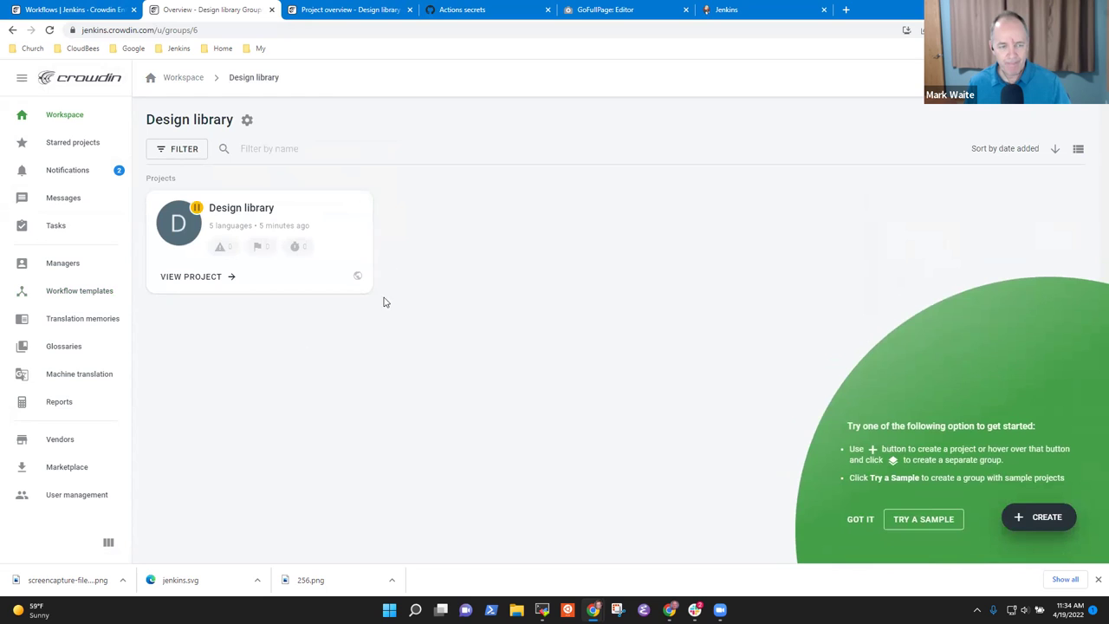
{"action": "left_click", "coordinate": [230, 279]}
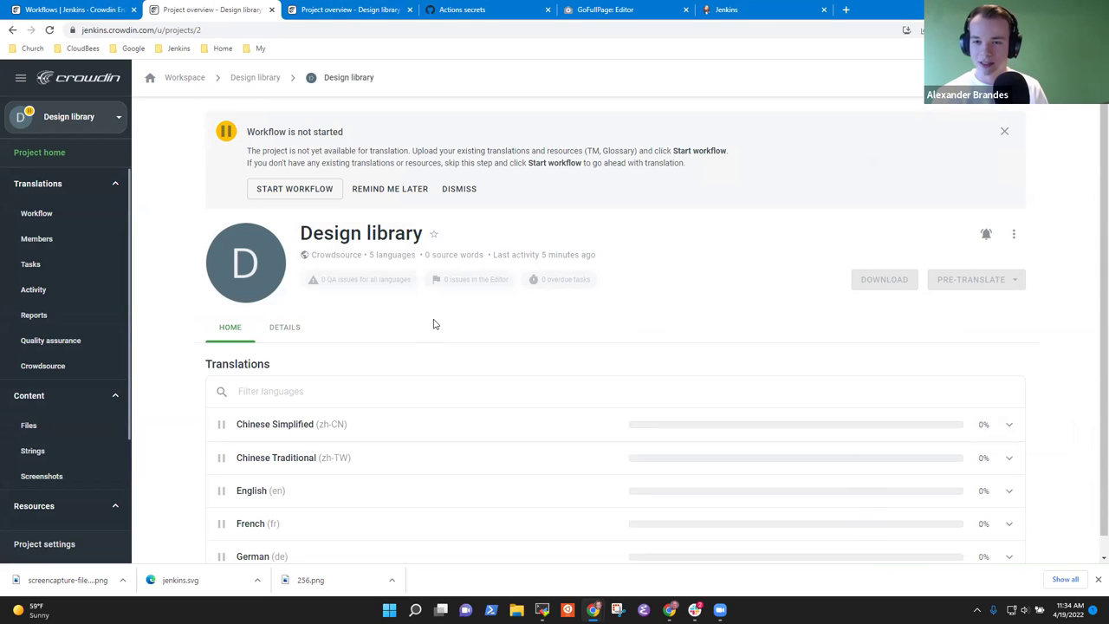
{"action": "scroll", "coordinate": [429, 331], "scroll_direction": "down", "scroll_amount": 1}
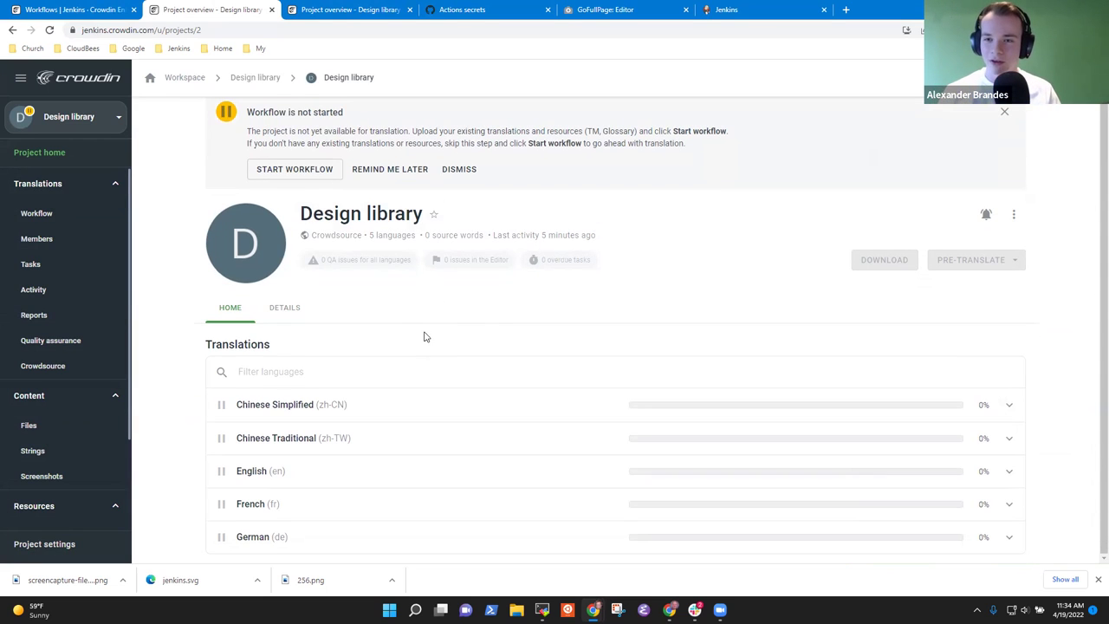
{"action": "scroll", "coordinate": [437, 338], "scroll_direction": "up", "scroll_amount": 1}
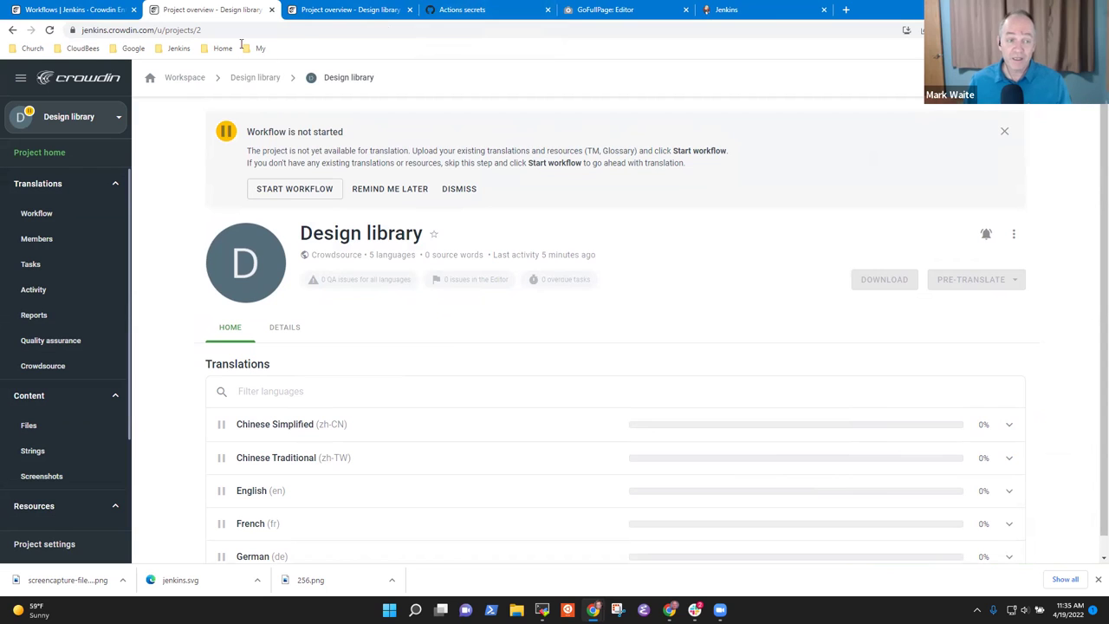
{"action": "left_click", "coordinate": [87, 30]}
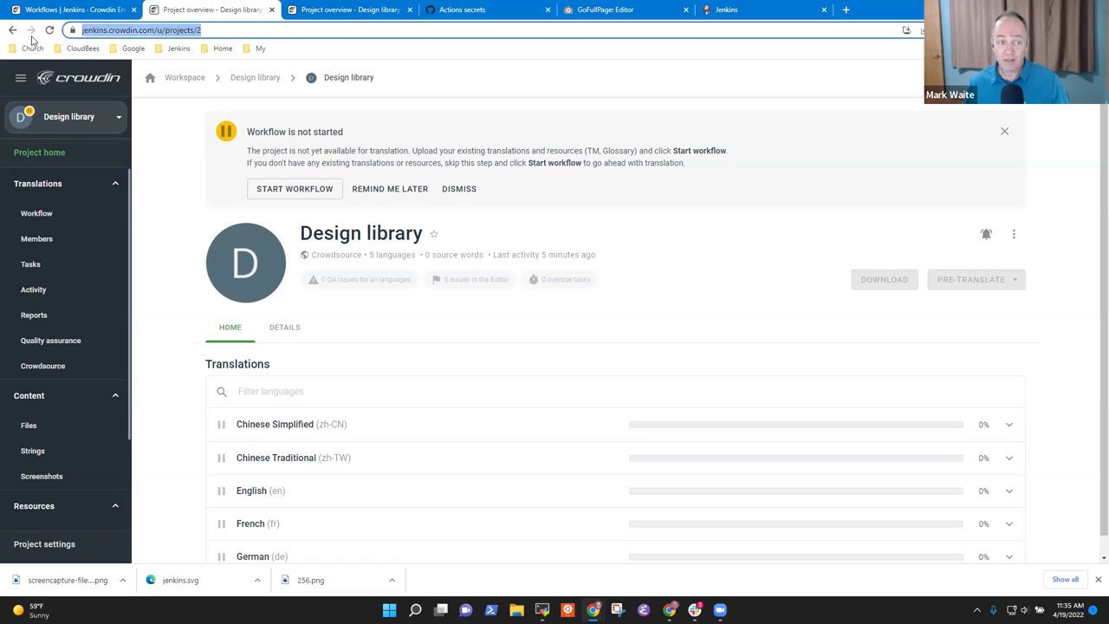
{"action": "left_click", "coordinate": [461, 10]}
{"action": "left_click", "coordinate": [368, 10]}
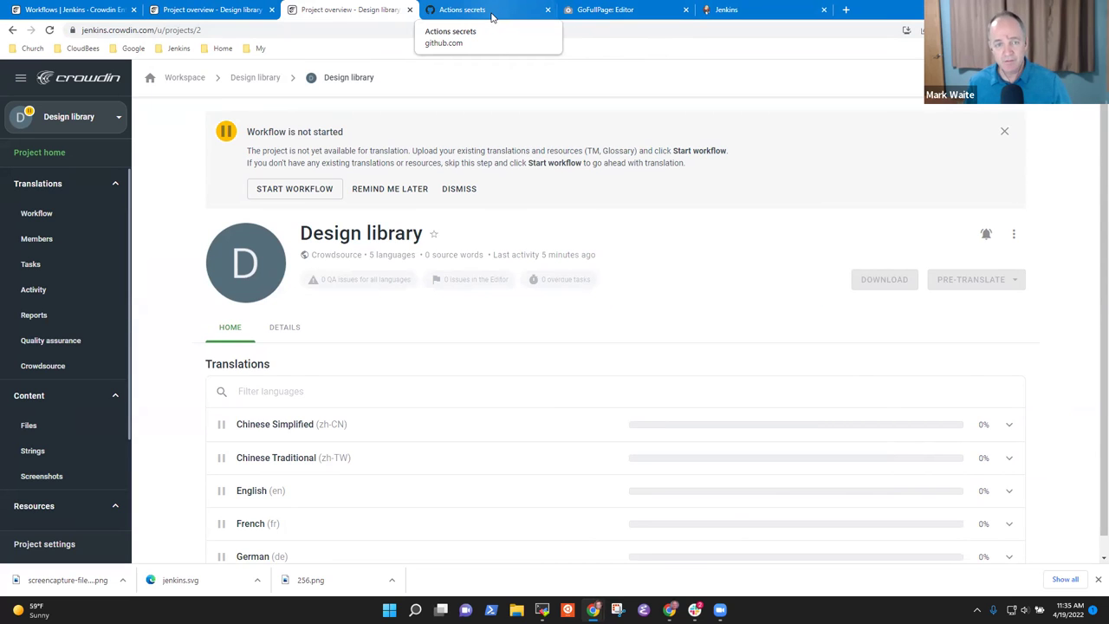
- Reload the GitHub secrets page to check CROWDIN_PERSONAL_TOKEN's update, then return to Crowdin
{"action": "left_click", "coordinate": [491, 16]}
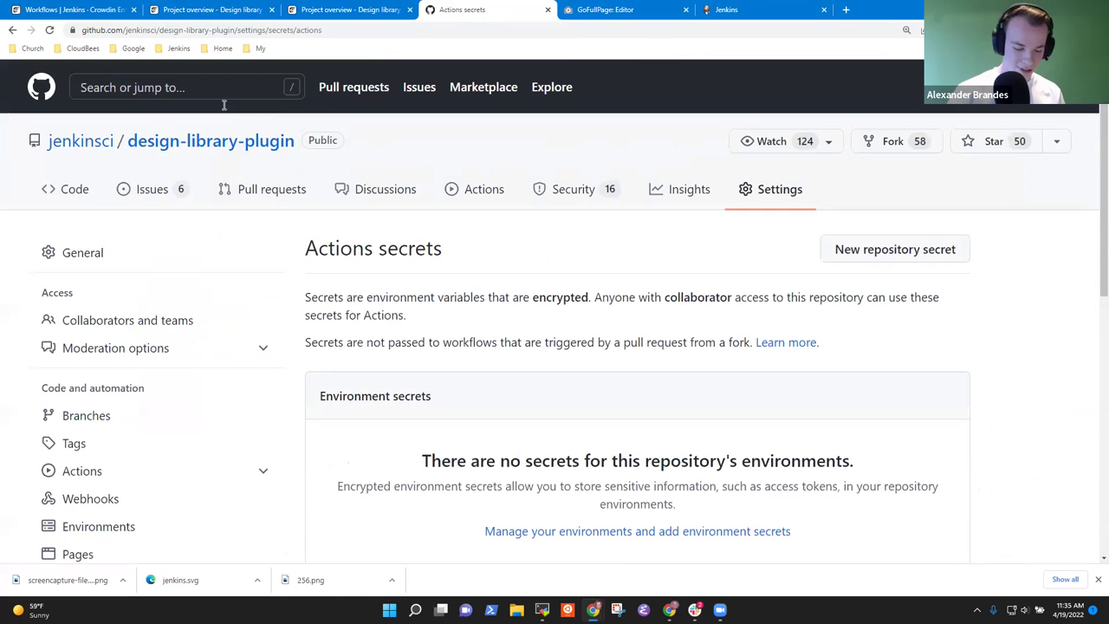
{"action": "left_click", "coordinate": [52, 31]}
{"action": "scroll", "coordinate": [480, 225], "scroll_direction": "down", "scroll_amount": 5}
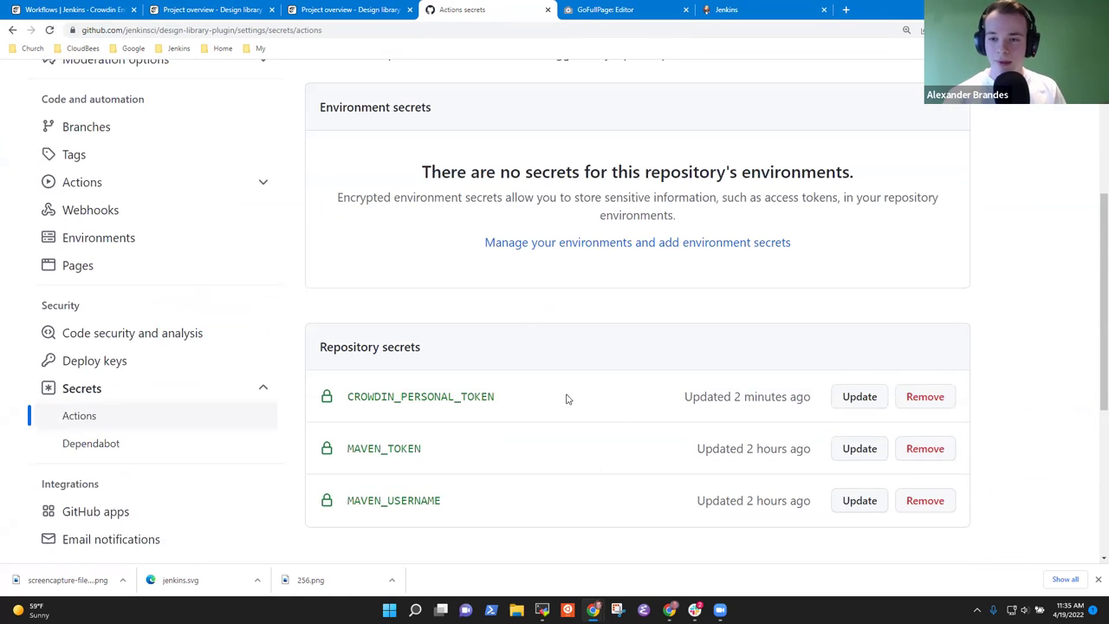
{"action": "left_click_drag", "start_coordinate": [514, 399], "coordinate": [350, 410]}
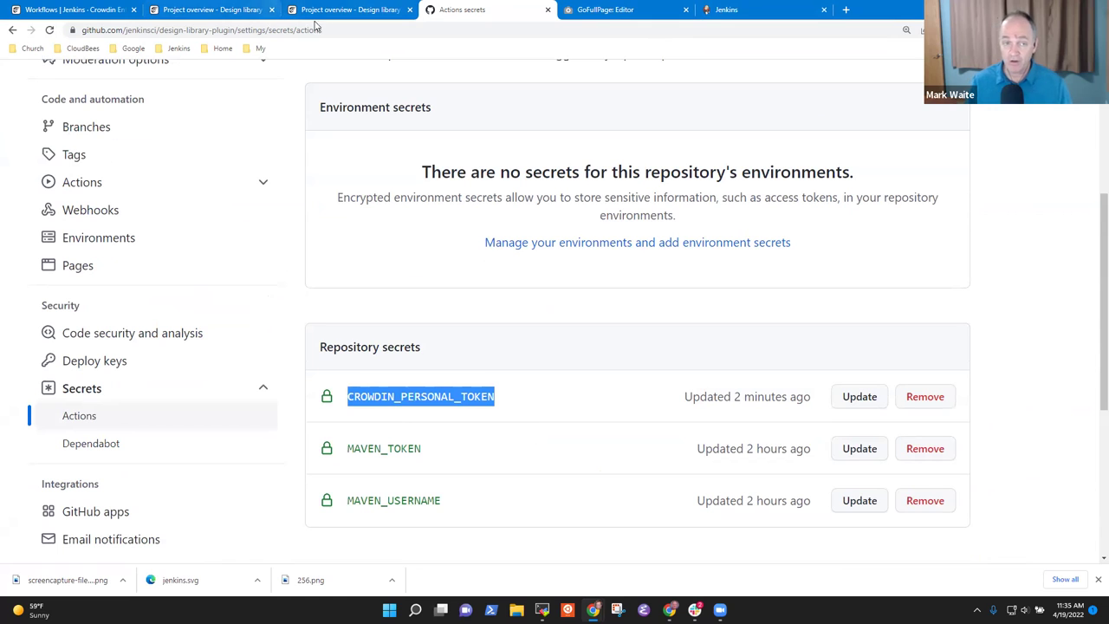
{"action": "left_click", "coordinate": [368, 11]}
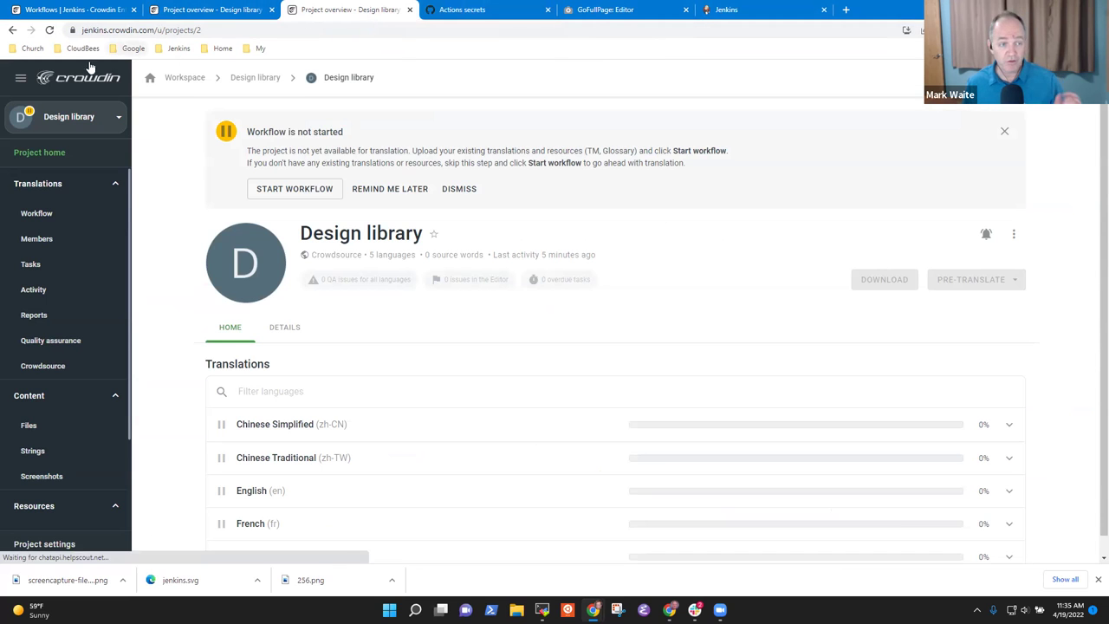
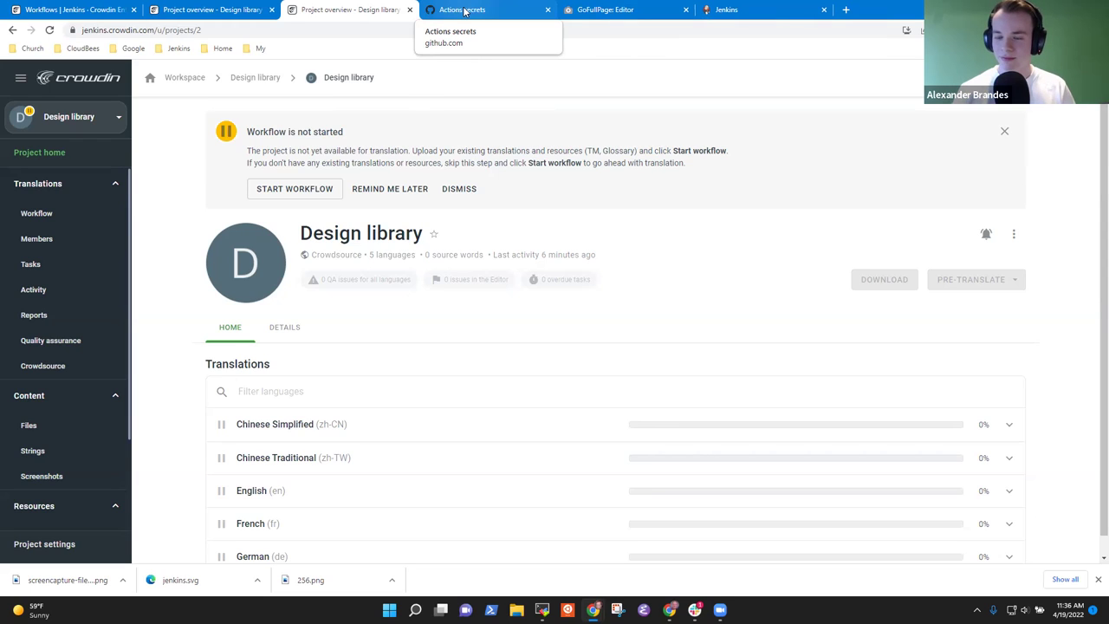
- Check the CROWDIN_PERSONAL_TOKEN repository secret, then view the repository's workflow runs
{"action": "left_click", "coordinate": [490, 9]}
{"action": "left_click", "coordinate": [381, 336]}
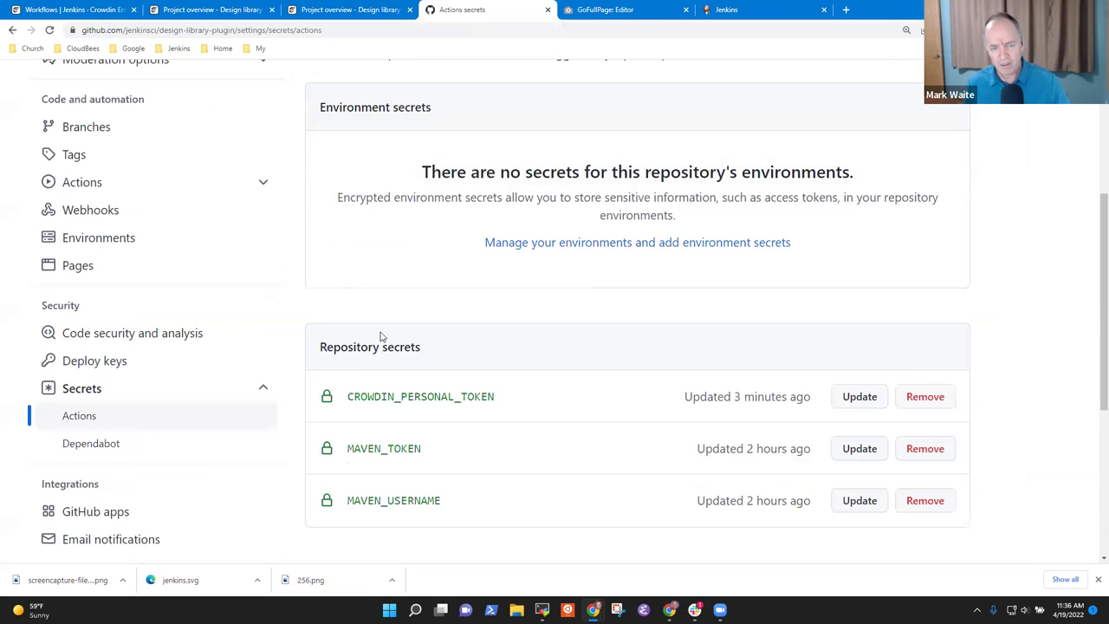
{"action": "scroll", "coordinate": [384, 317], "scroll_direction": "up", "scroll_amount": 3}
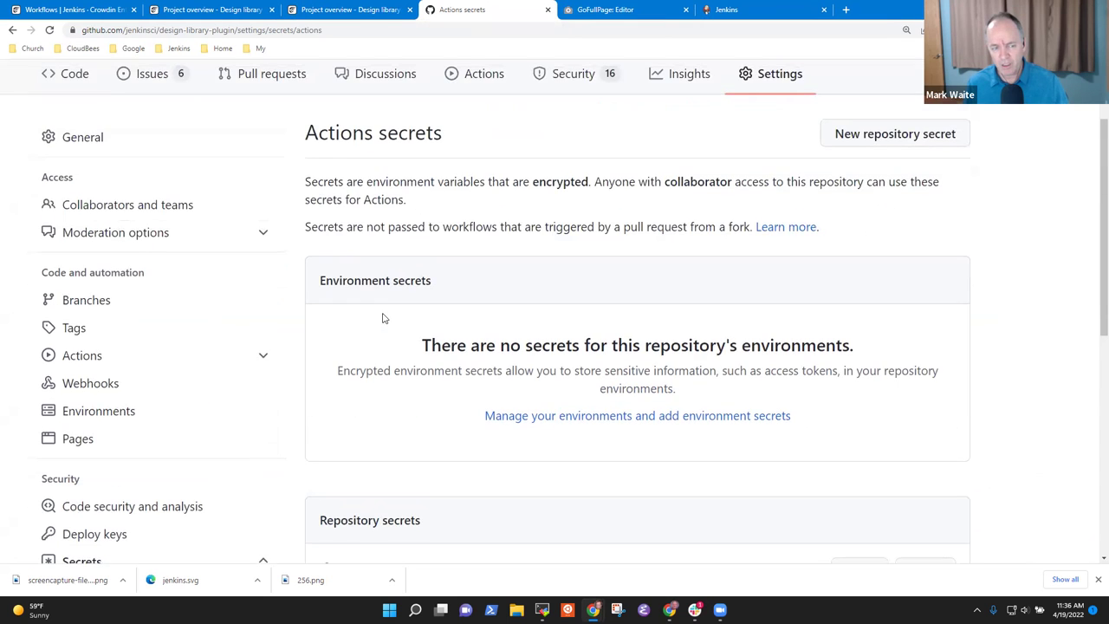
{"action": "scroll", "coordinate": [193, 361], "scroll_direction": "down", "scroll_amount": 3}
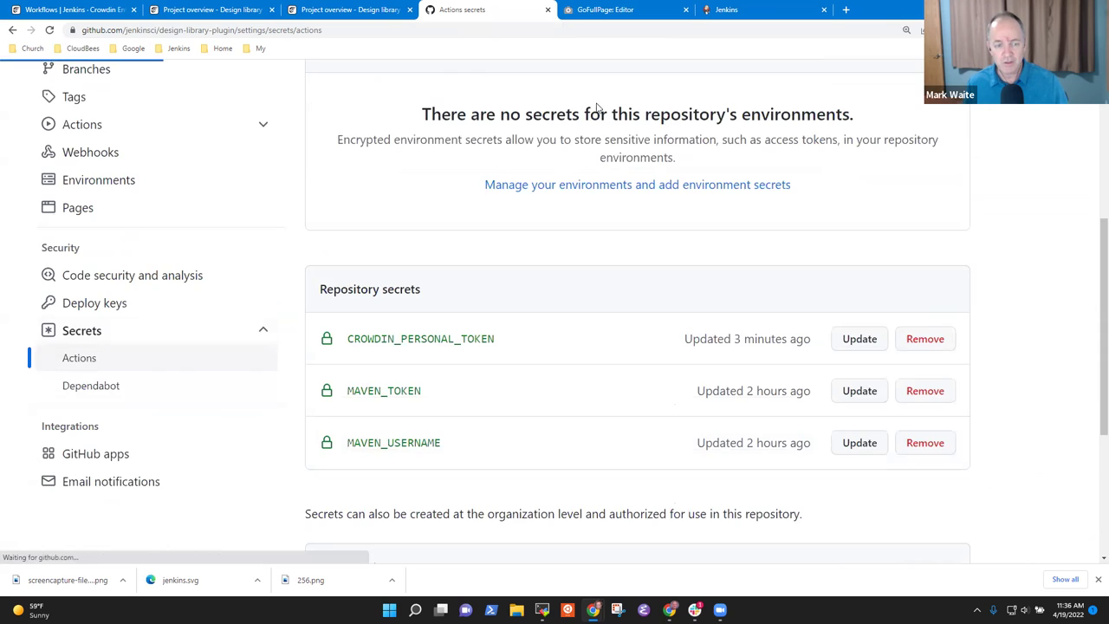
{"action": "scroll", "coordinate": [216, 285], "scroll_direction": "up", "scroll_amount": 4}
{"action": "left_click", "coordinate": [470, 191]}
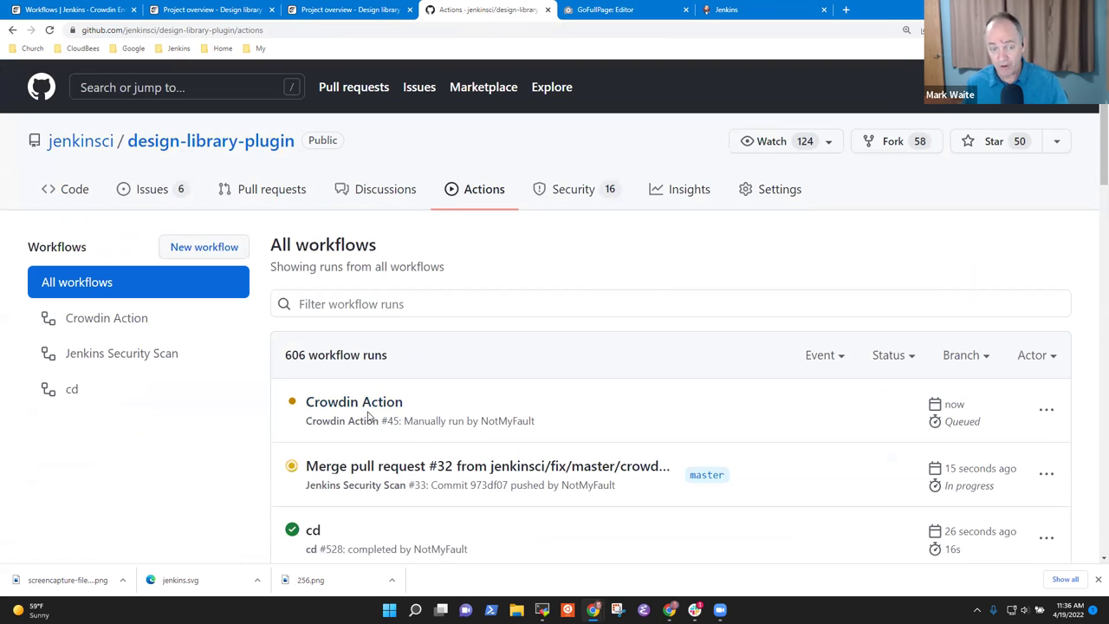
- Inspect queued Crowdin Action run #45, then open merged pull request #32 from the commit list
{"action": "left_click", "coordinate": [370, 407]}
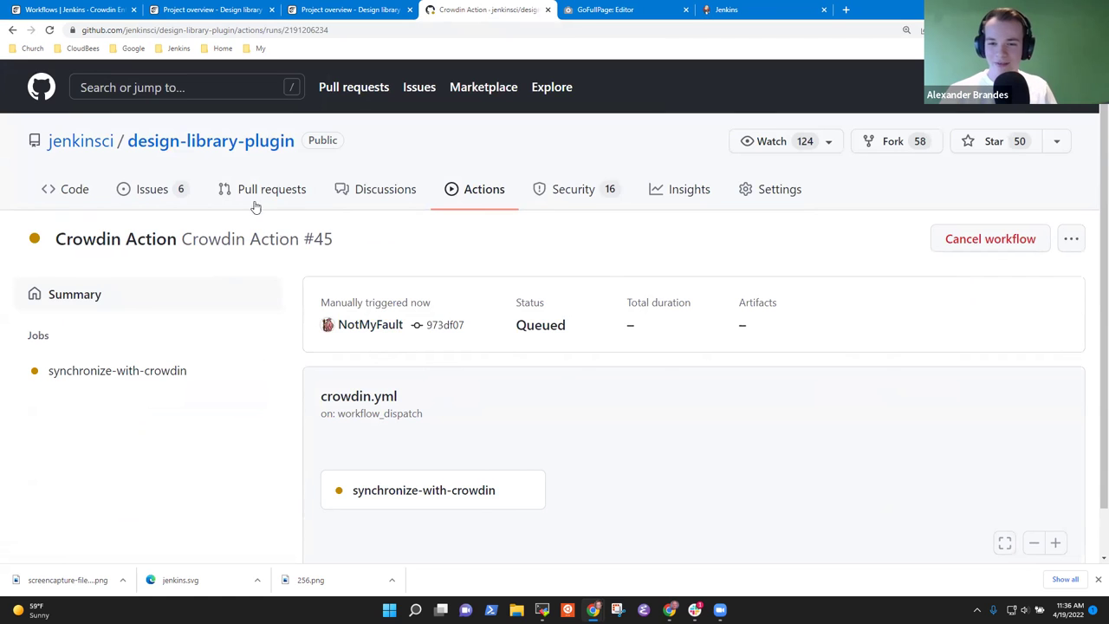
{"action": "left_click", "coordinate": [67, 189]}
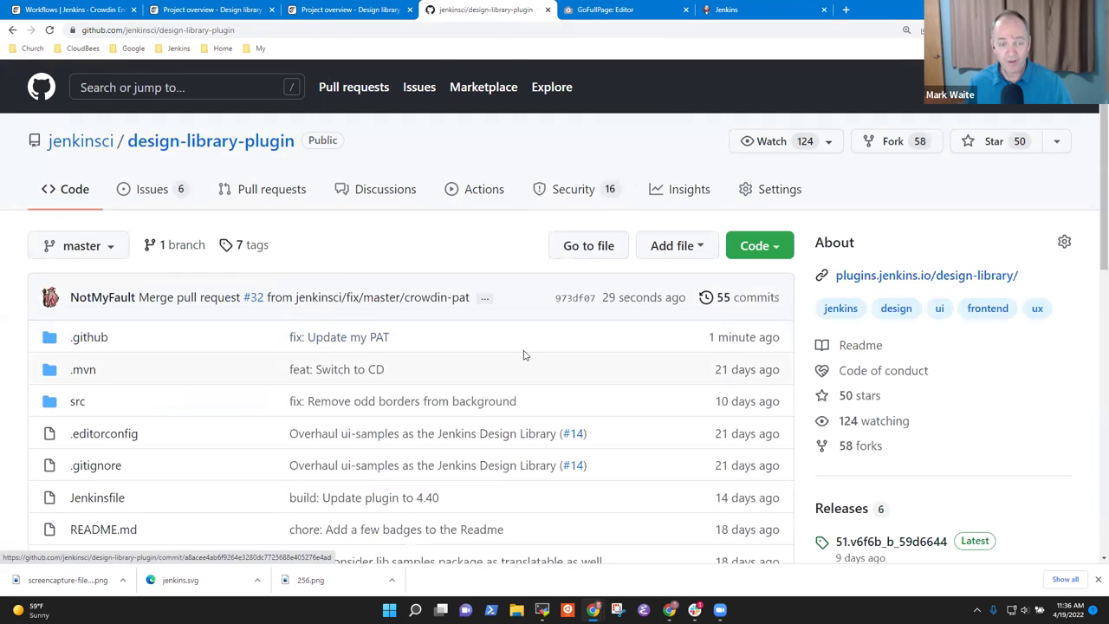
{"action": "left_click", "coordinate": [748, 298]}
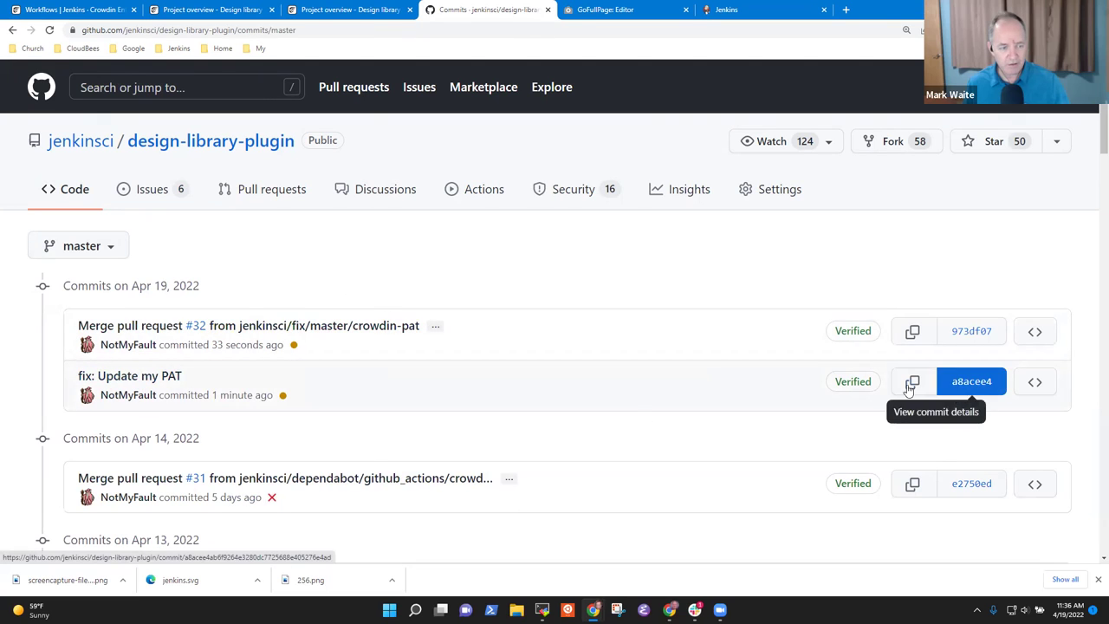
{"action": "left_click", "coordinate": [203, 331]}
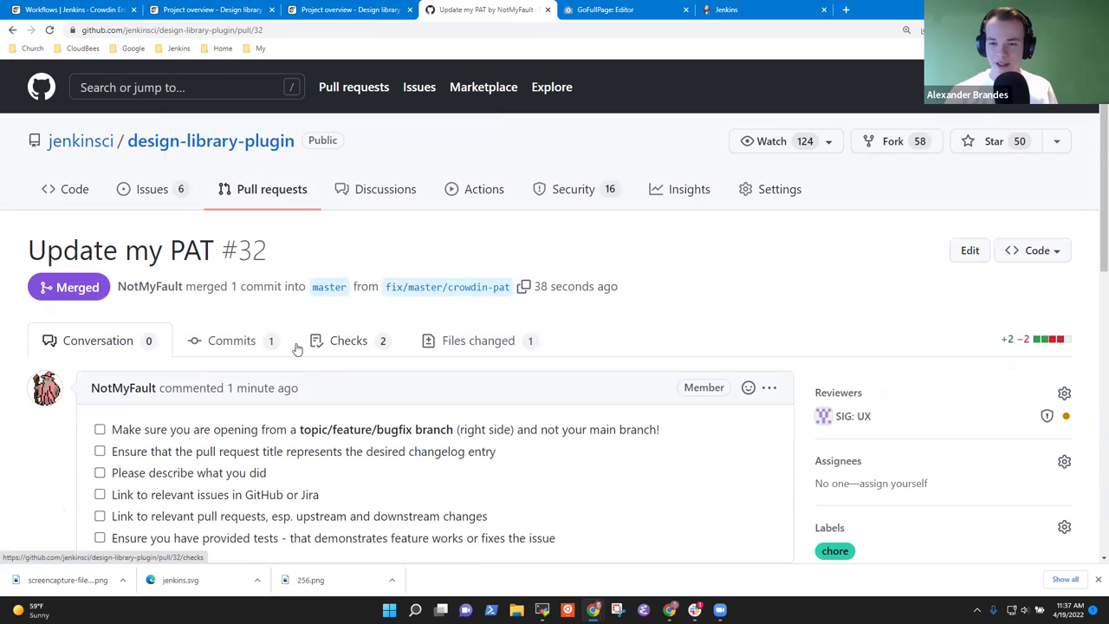
- Review PR #32's commits and changed files, noting the GITHUB_TOKEN and CROWDIN_PERSONAL_TOKEN references
{"action": "left_click", "coordinate": [246, 342]}
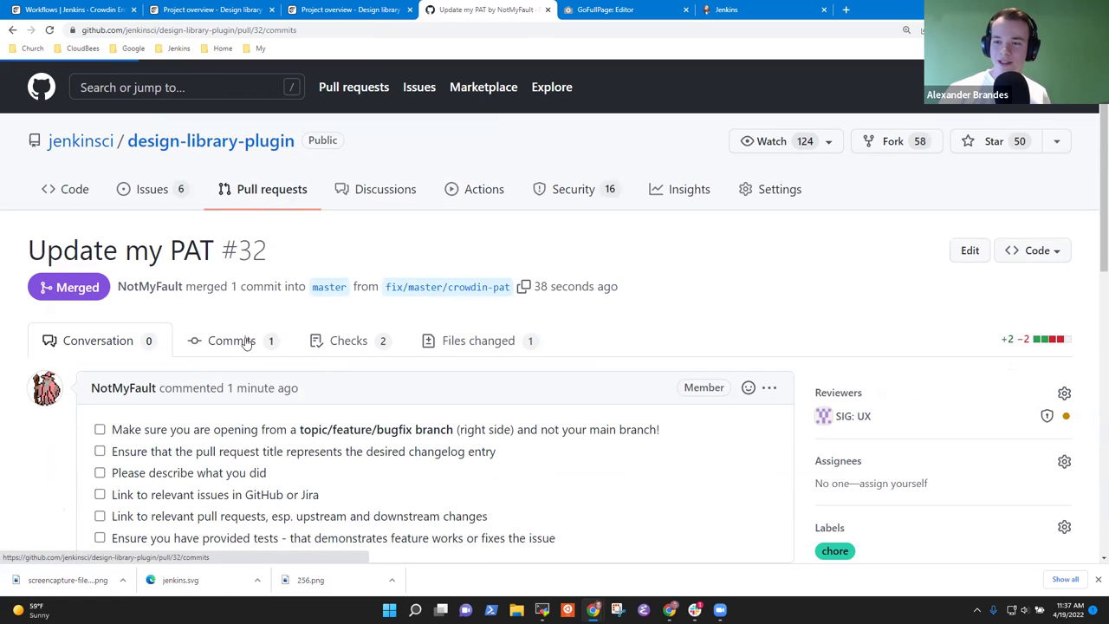
{"action": "left_click", "coordinate": [483, 344]}
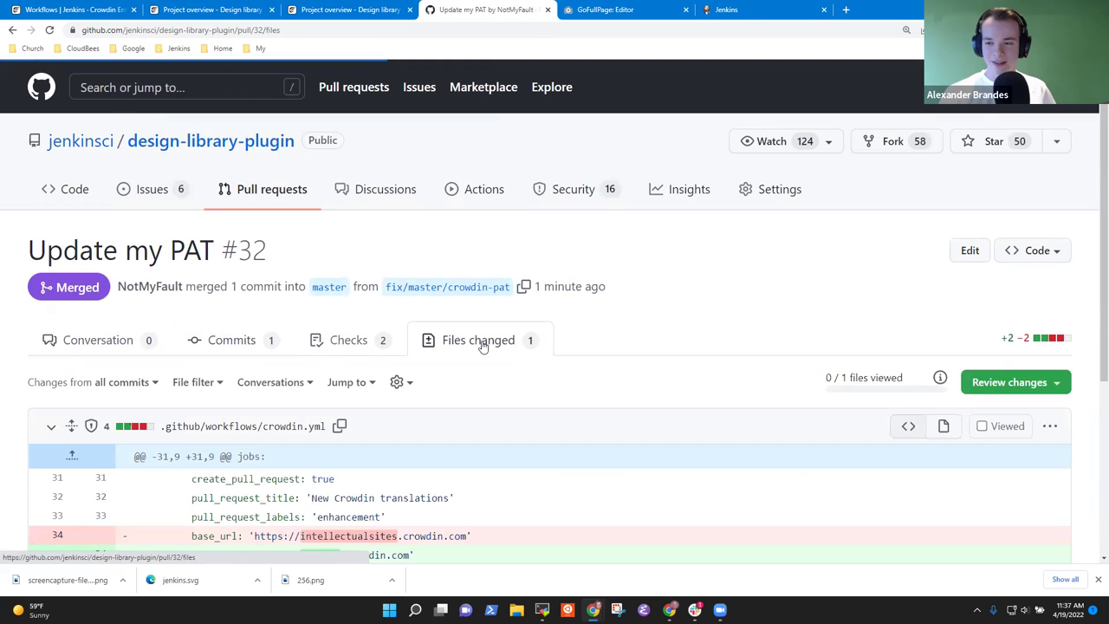
{"action": "scroll", "coordinate": [508, 346], "scroll_direction": "down", "scroll_amount": 3}
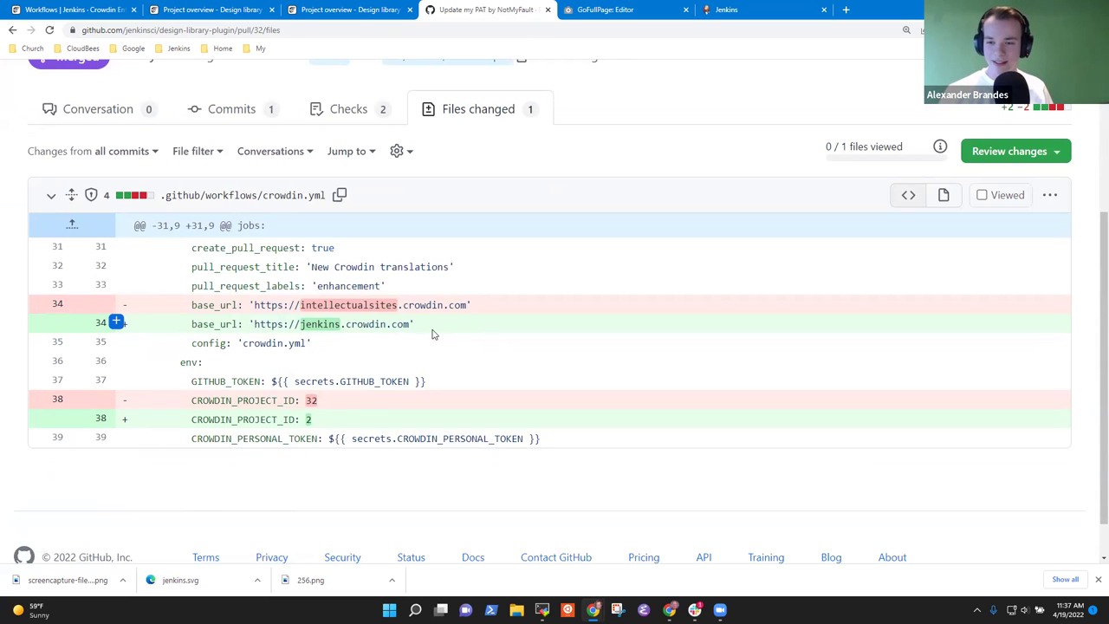
{"action": "double_click", "coordinate": [314, 381]}
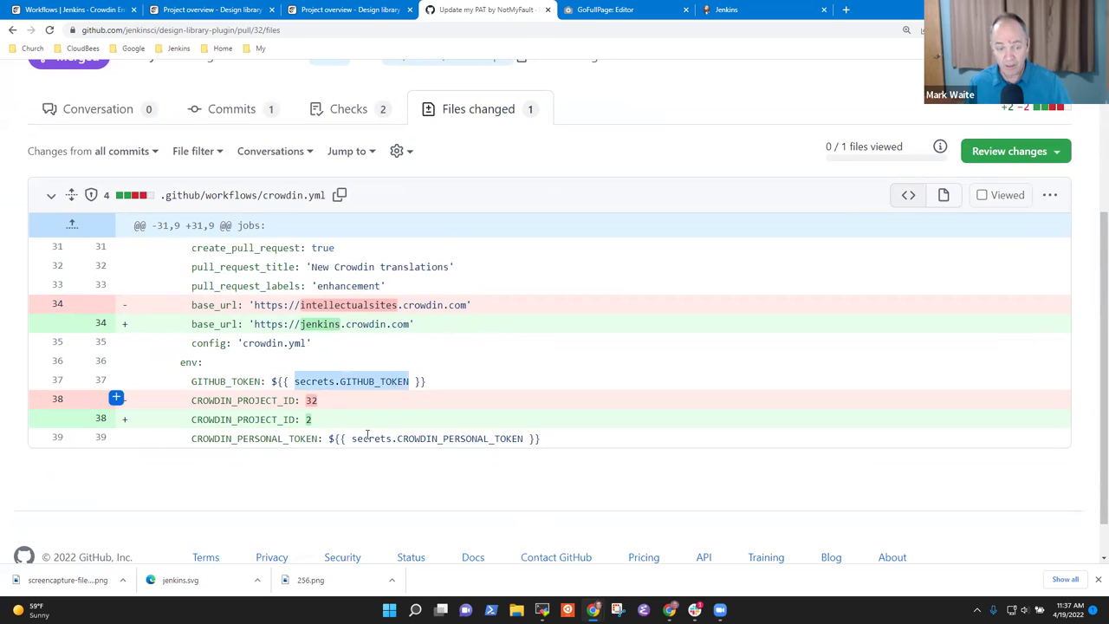
{"action": "double_click", "coordinate": [419, 438]}
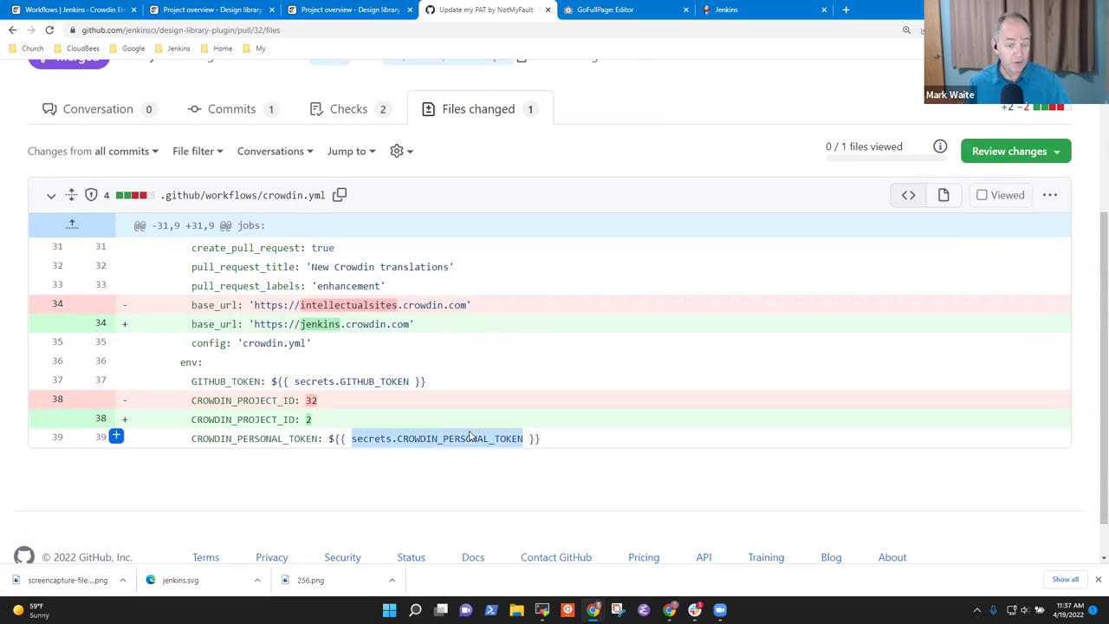
{"action": "left_click", "coordinate": [410, 324]}
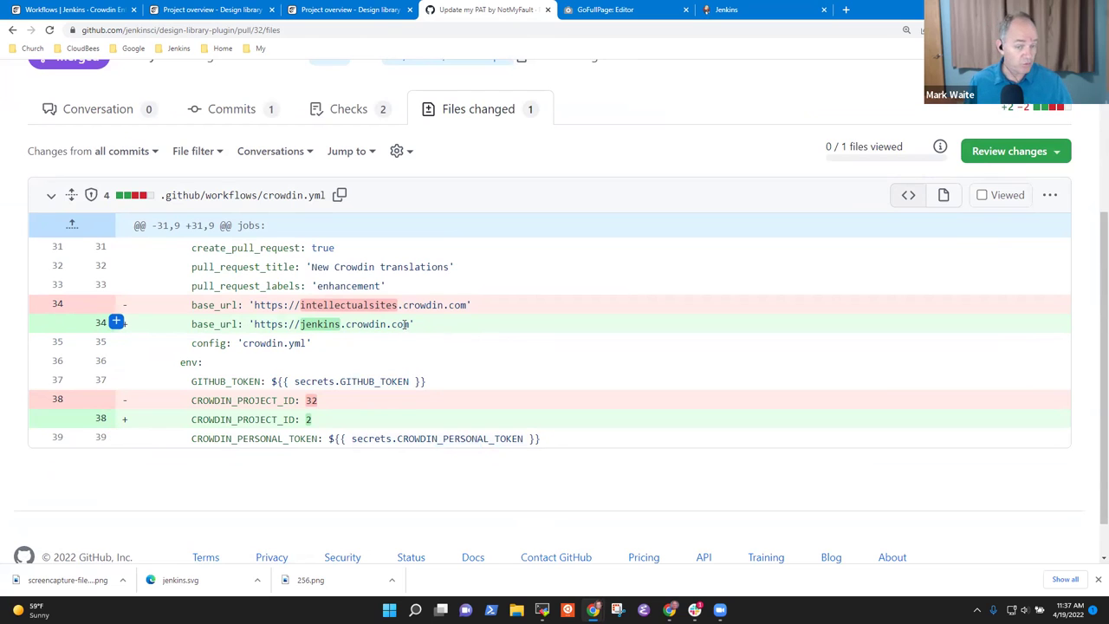
- Examine the new jenkins.crowdin.com base_url and the CROWDIN_PERSONAL_TOKEN line in crowdin.yml
{"action": "left_click_drag", "start_coordinate": [413, 323], "coordinate": [253, 327]}
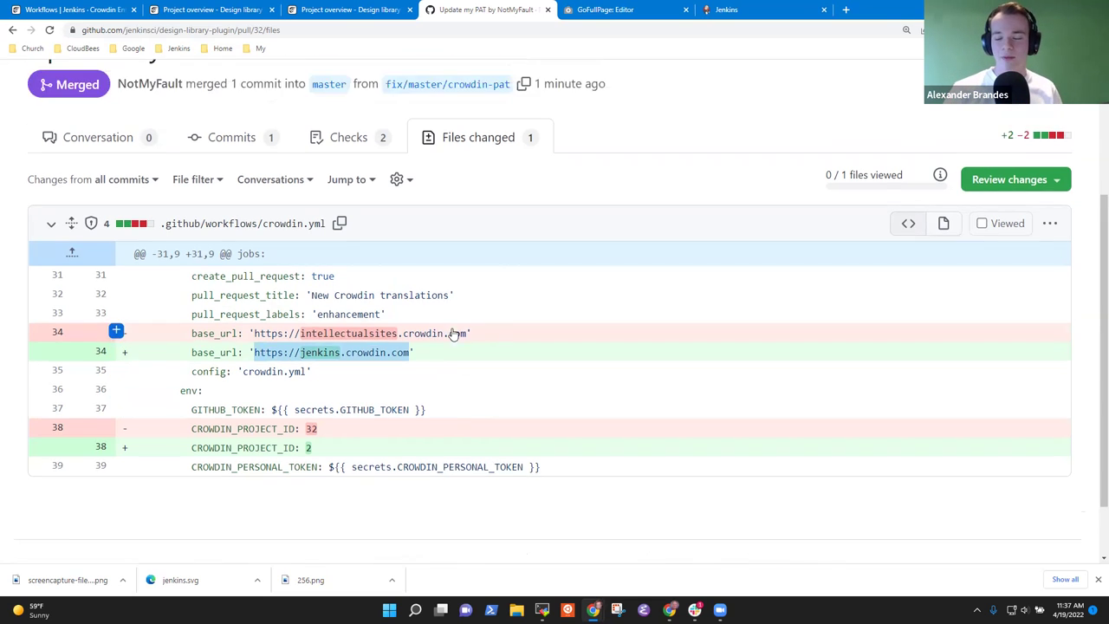
{"action": "scroll", "coordinate": [472, 325], "scroll_direction": "up", "scroll_amount": 3}
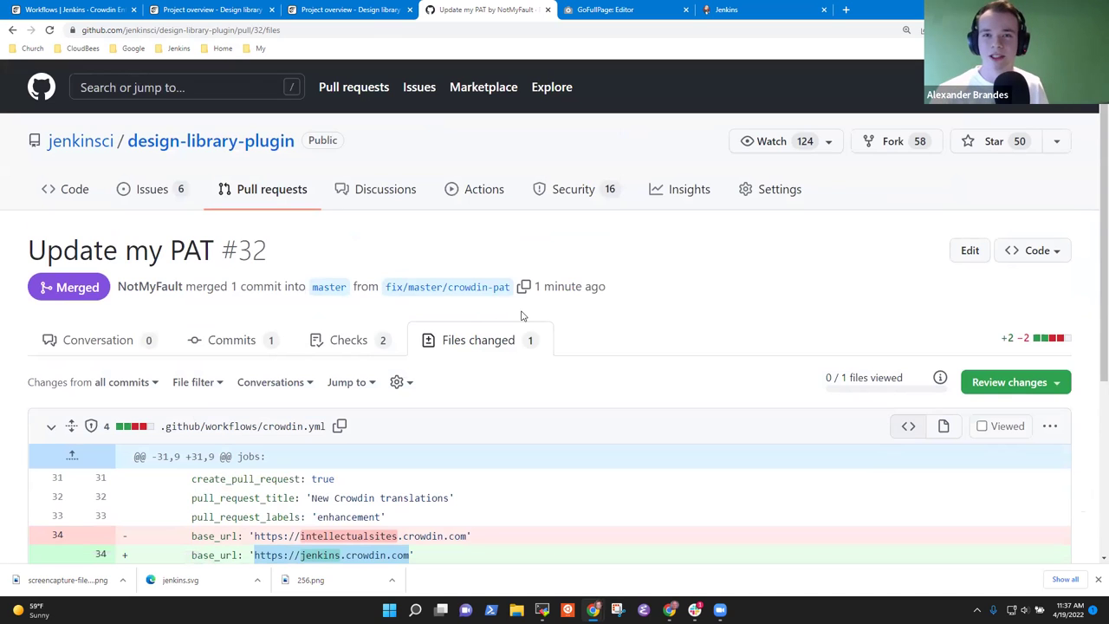
{"action": "left_click", "coordinate": [620, 312]}
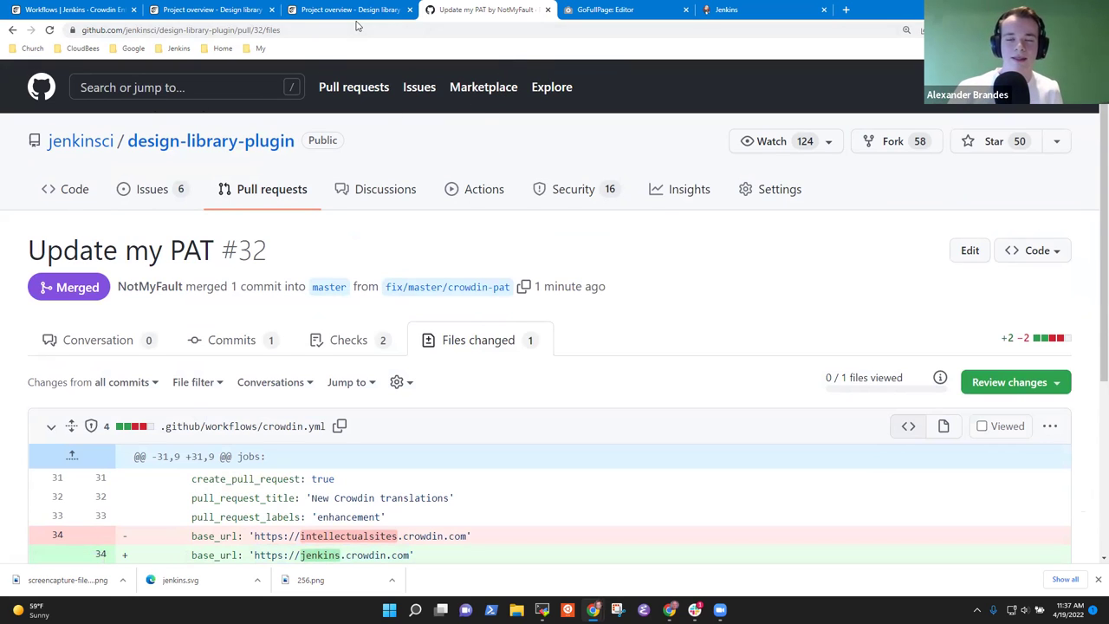
{"action": "scroll", "coordinate": [580, 302], "scroll_direction": "down", "scroll_amount": 3}
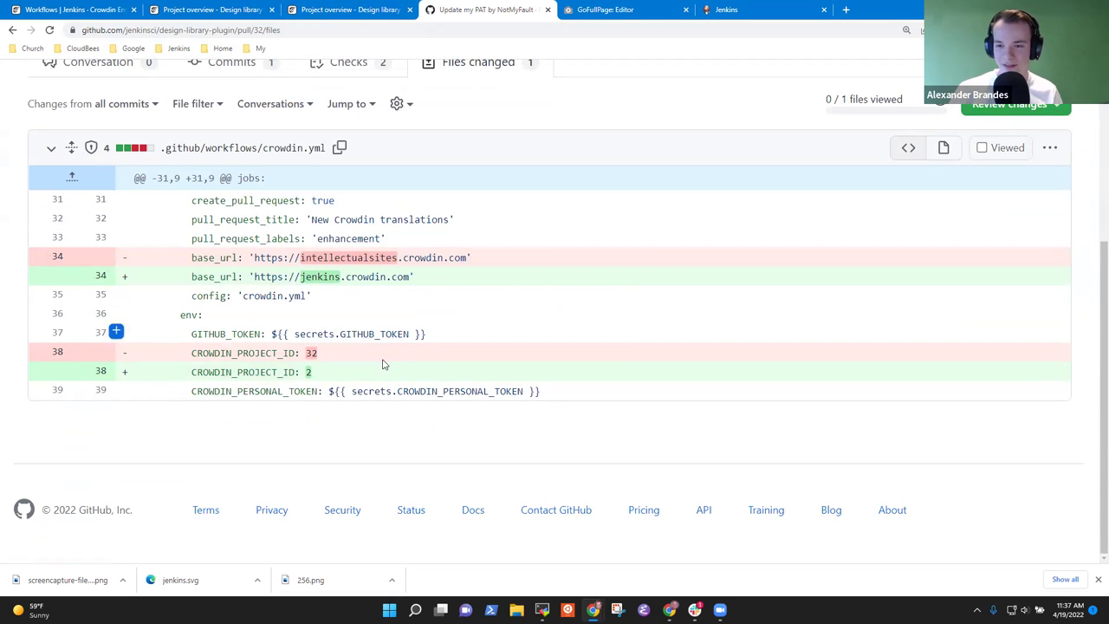
{"action": "double_click", "coordinate": [483, 392]}
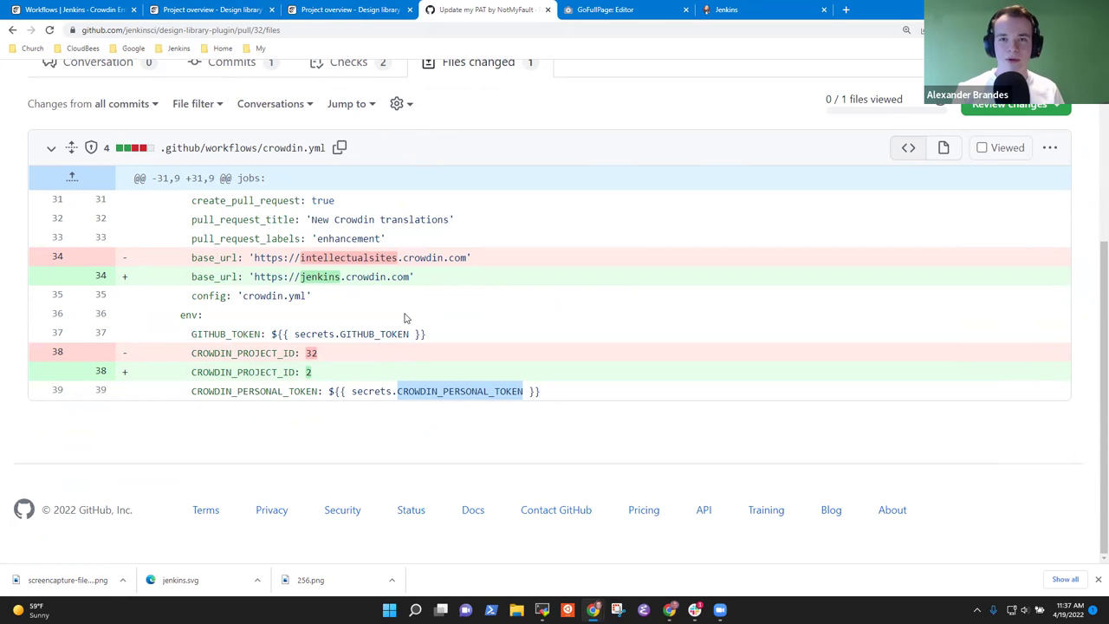
{"action": "left_click", "coordinate": [309, 372]}
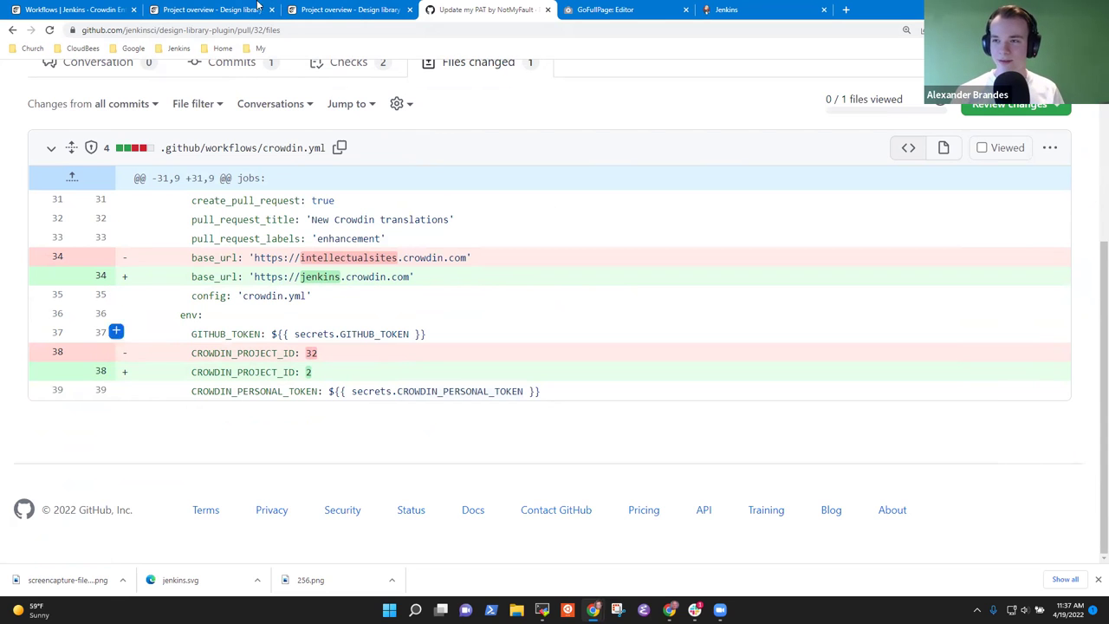
{"action": "left_click", "coordinate": [191, 10]}
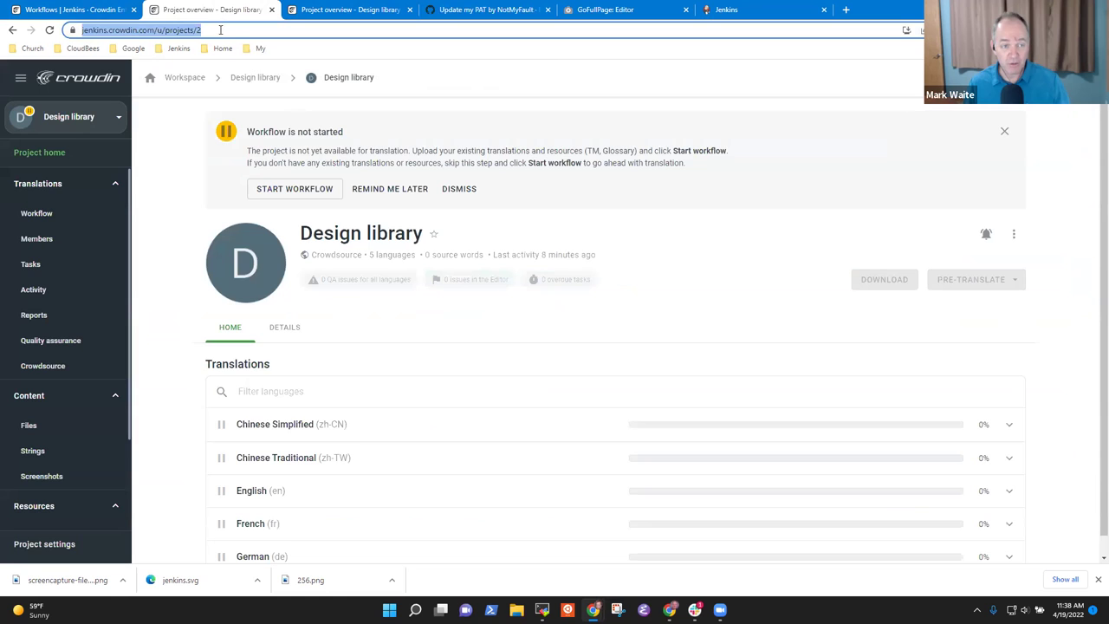
{"action": "left_click", "coordinate": [224, 31]}
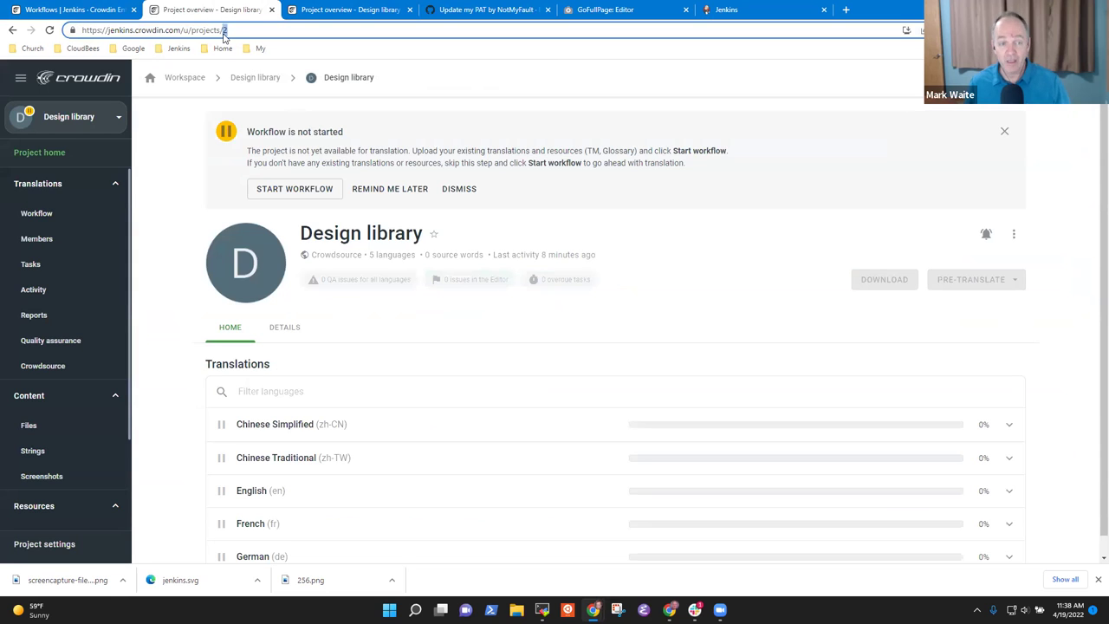
{"action": "left_click", "coordinate": [381, 10]}
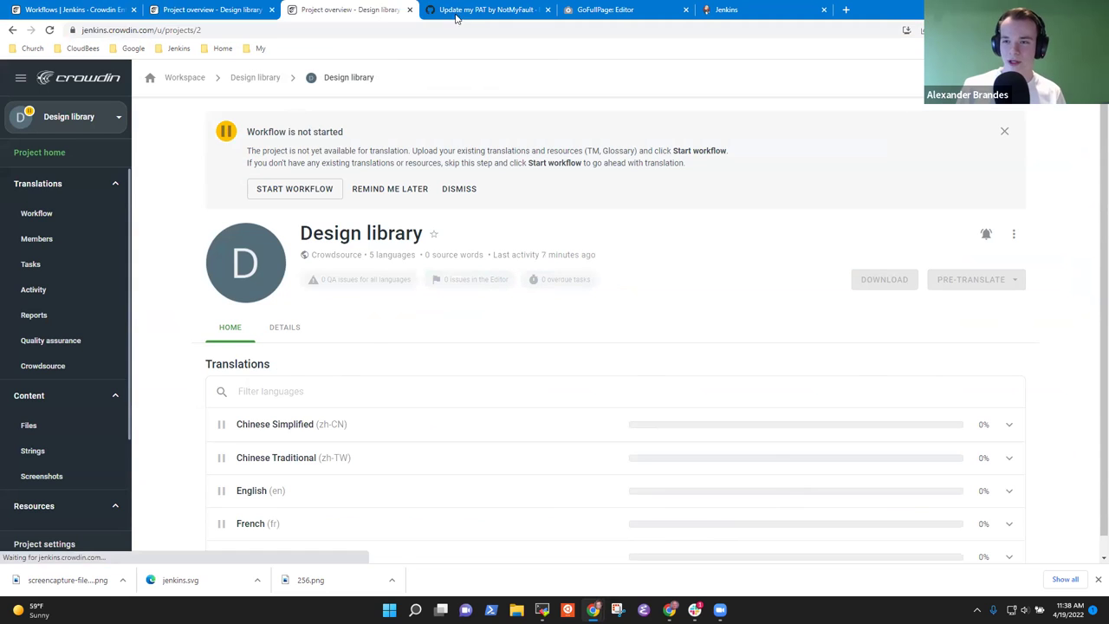
{"action": "left_click", "coordinate": [483, 15]}
{"action": "left_click", "coordinate": [351, 12]}
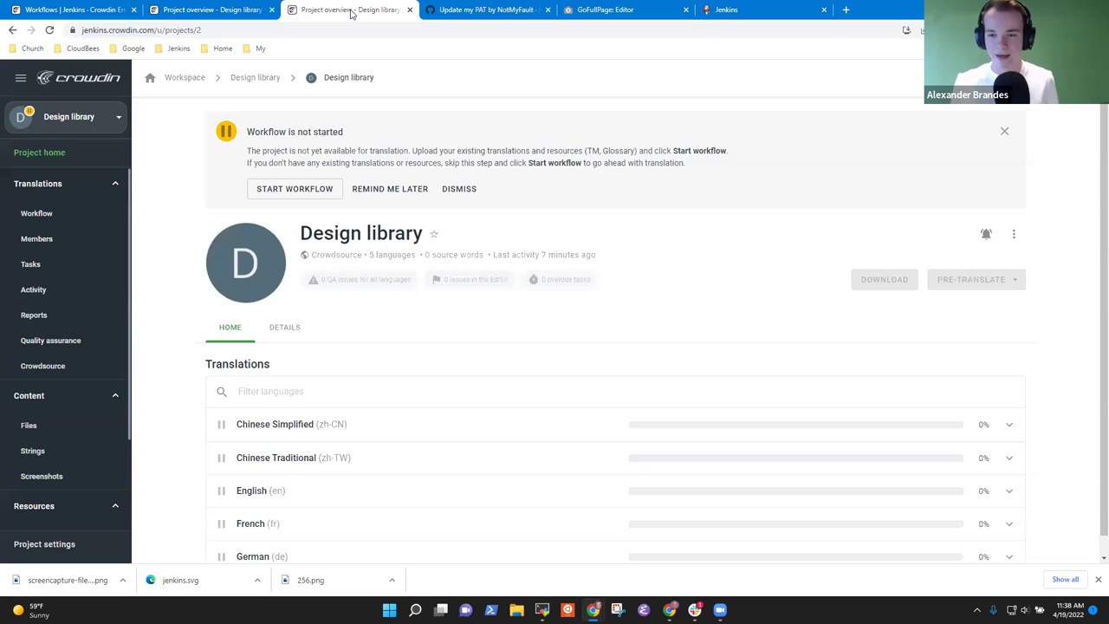
{"action": "left_click", "coordinate": [479, 12]}
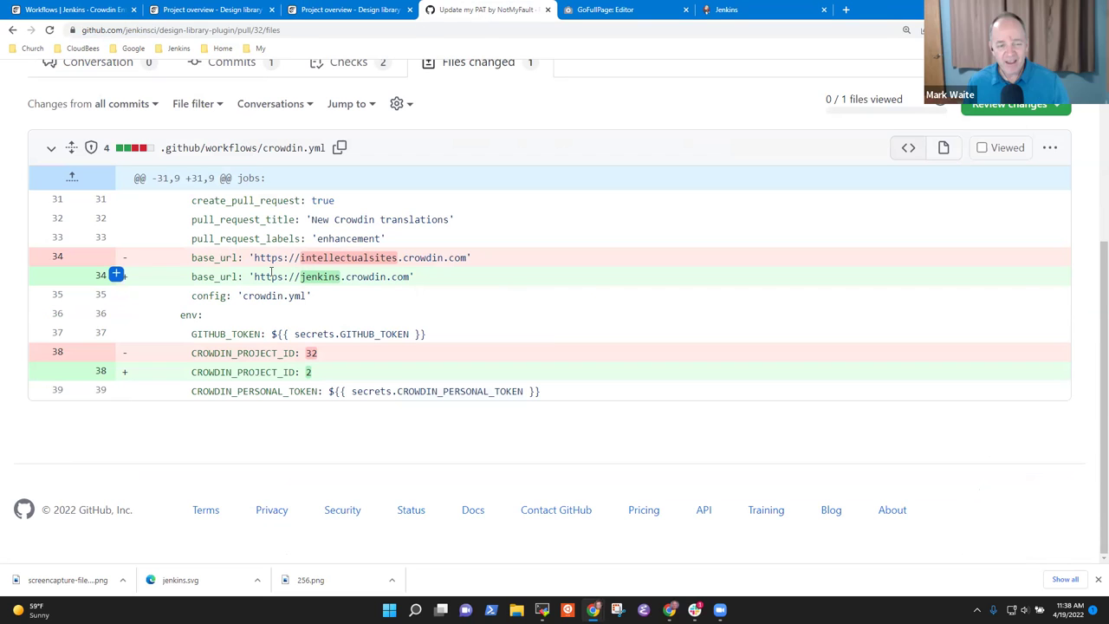
- Highlight the jenkins.crowdin.com base_url on line 34 of the crowdin.yml diff
{"action": "left_click_drag", "start_coordinate": [254, 276], "coordinate": [394, 277]}
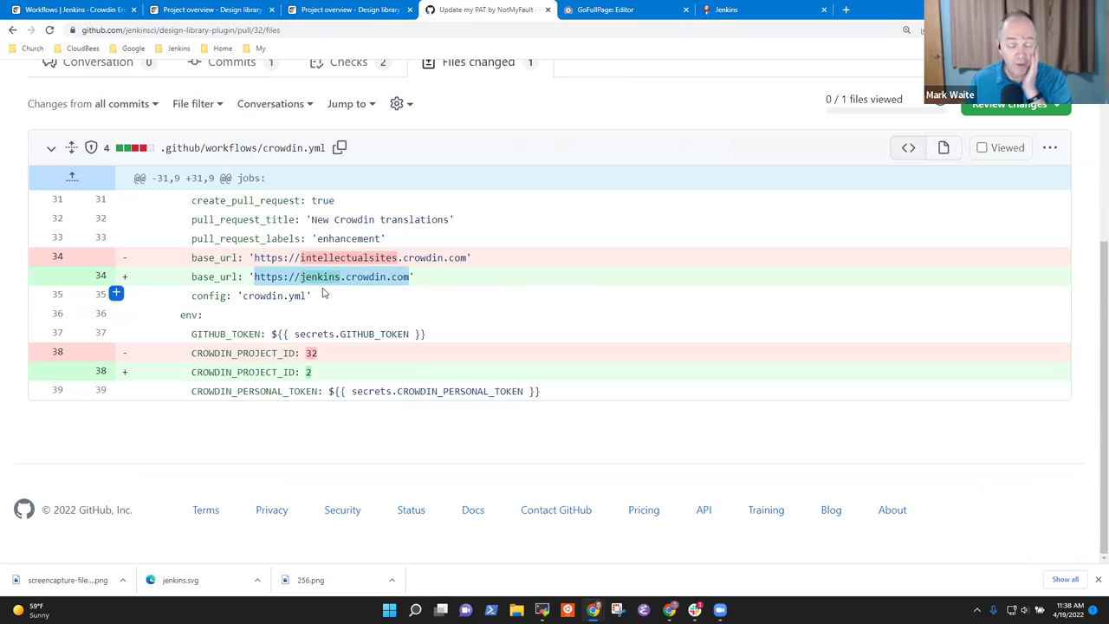
{"action": "left_click", "coordinate": [273, 277]}
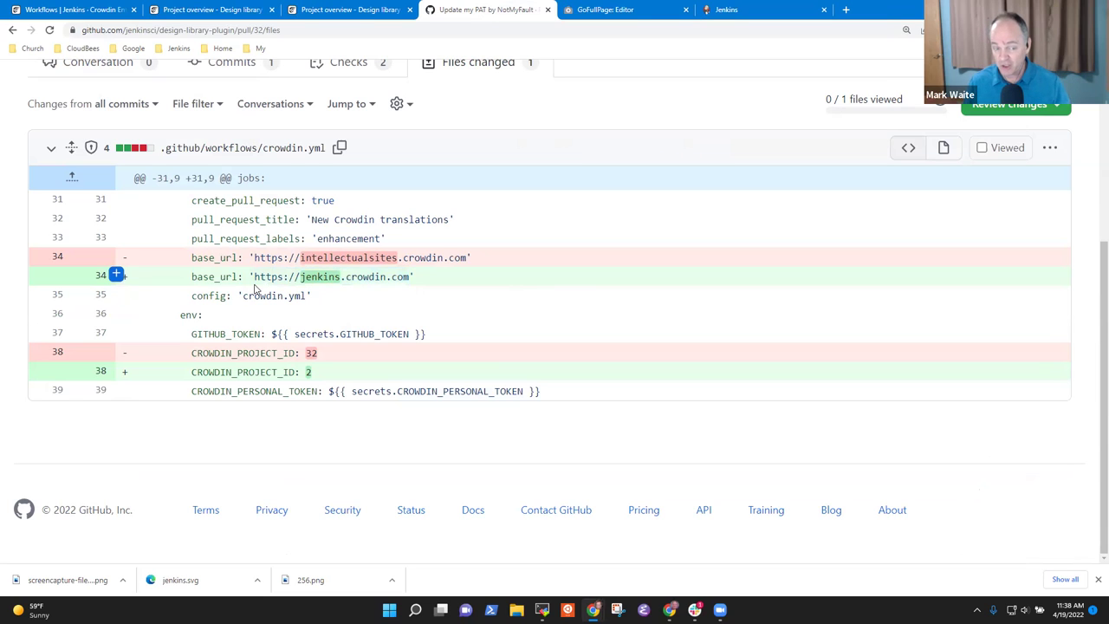
{"action": "left_click_drag", "start_coordinate": [254, 276], "coordinate": [413, 276]}
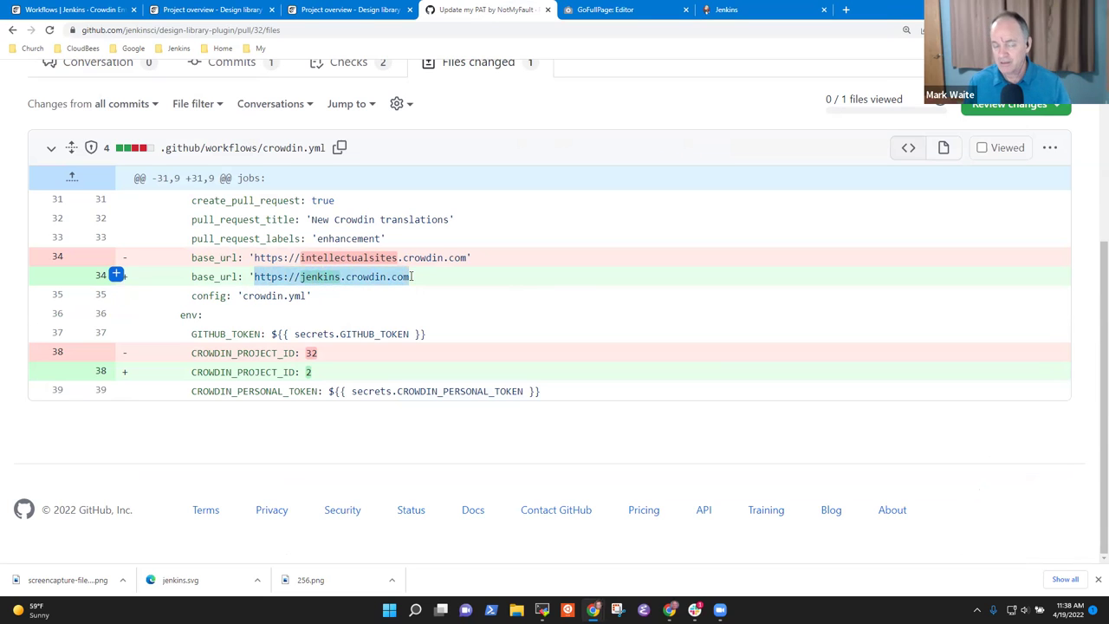
{"action": "left_click", "coordinate": [292, 277]}
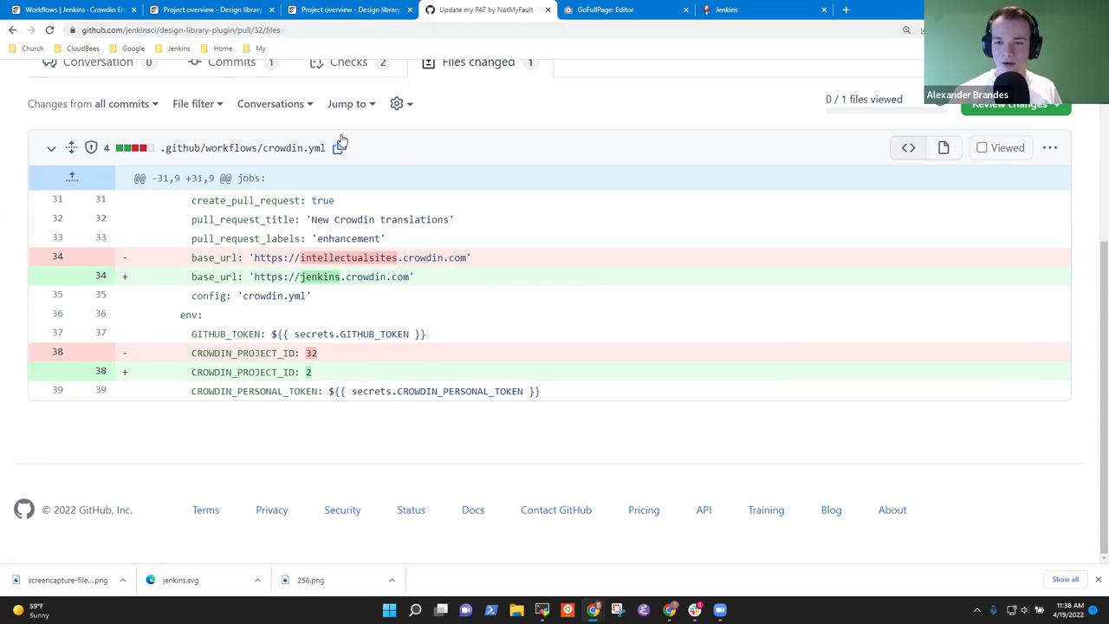
- Scroll through the crowdin.yml diff and open the file's '...' options menu
{"action": "scroll", "coordinate": [329, 196], "scroll_direction": "up", "scroll_amount": 3}
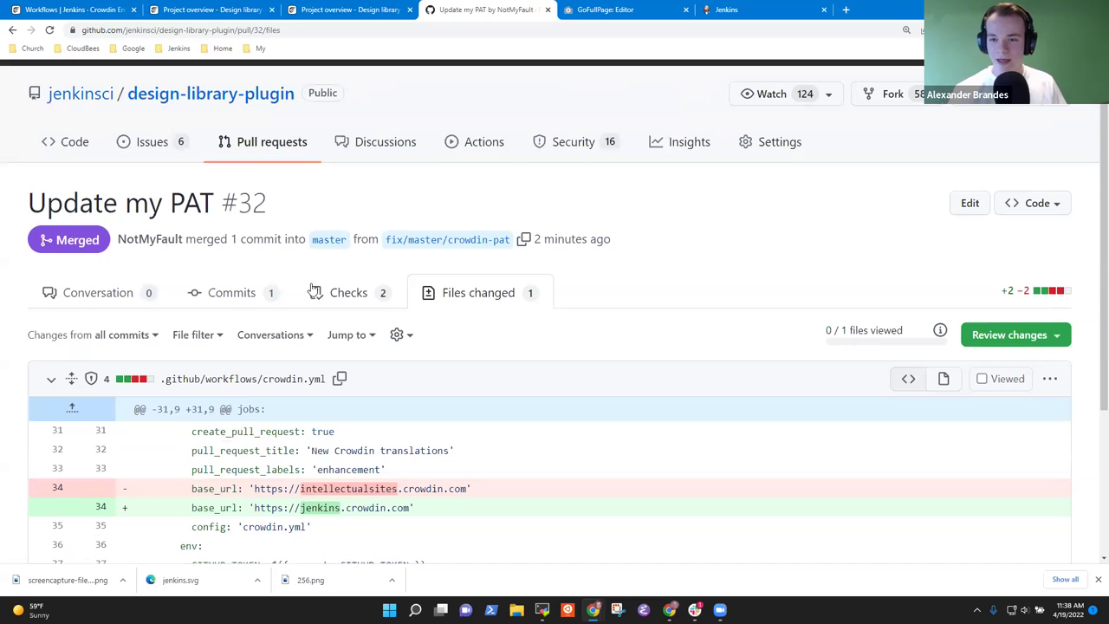
{"action": "scroll", "coordinate": [359, 347], "scroll_direction": "down", "scroll_amount": 3}
{"action": "scroll", "coordinate": [429, 357], "scroll_direction": "up", "scroll_amount": 2}
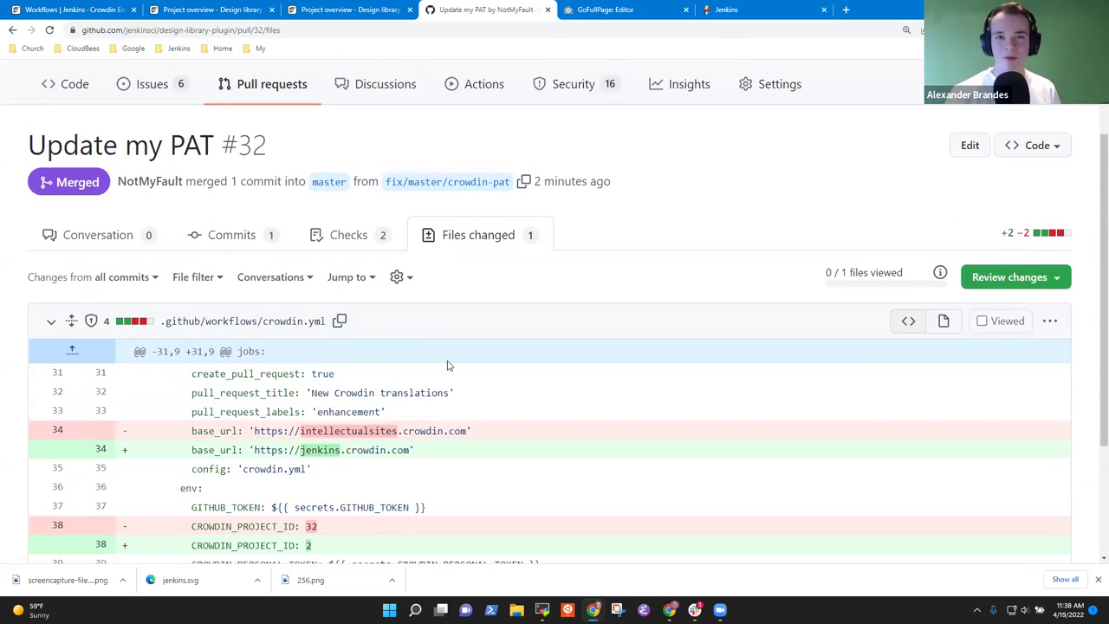
{"action": "scroll", "coordinate": [487, 379], "scroll_direction": "up", "scroll_amount": 2}
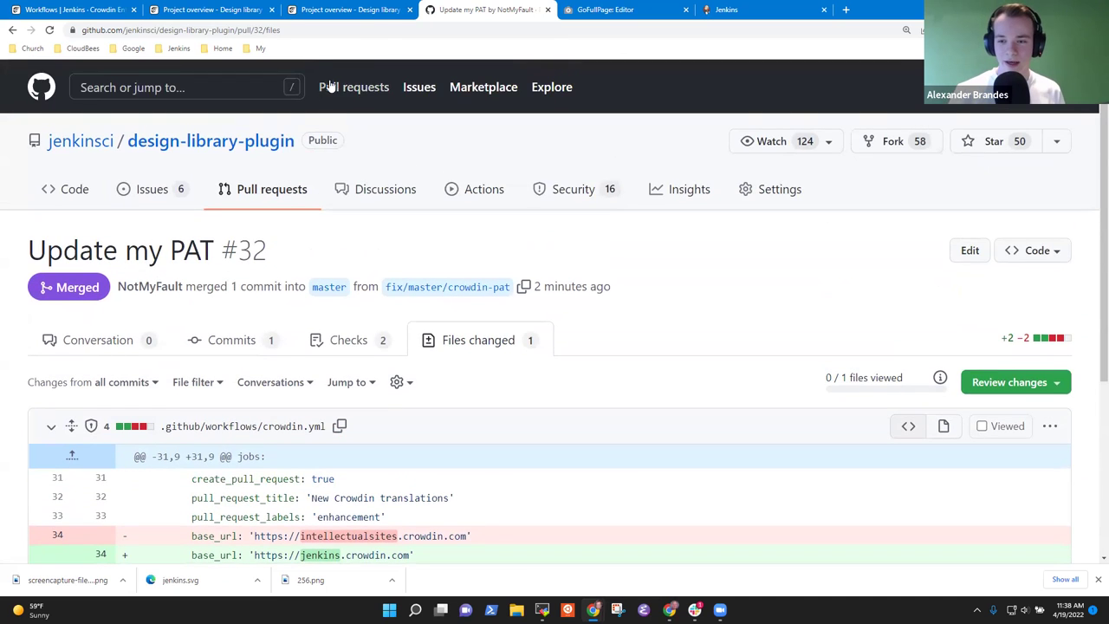
{"action": "scroll", "coordinate": [388, 344], "scroll_direction": "down", "scroll_amount": 3}
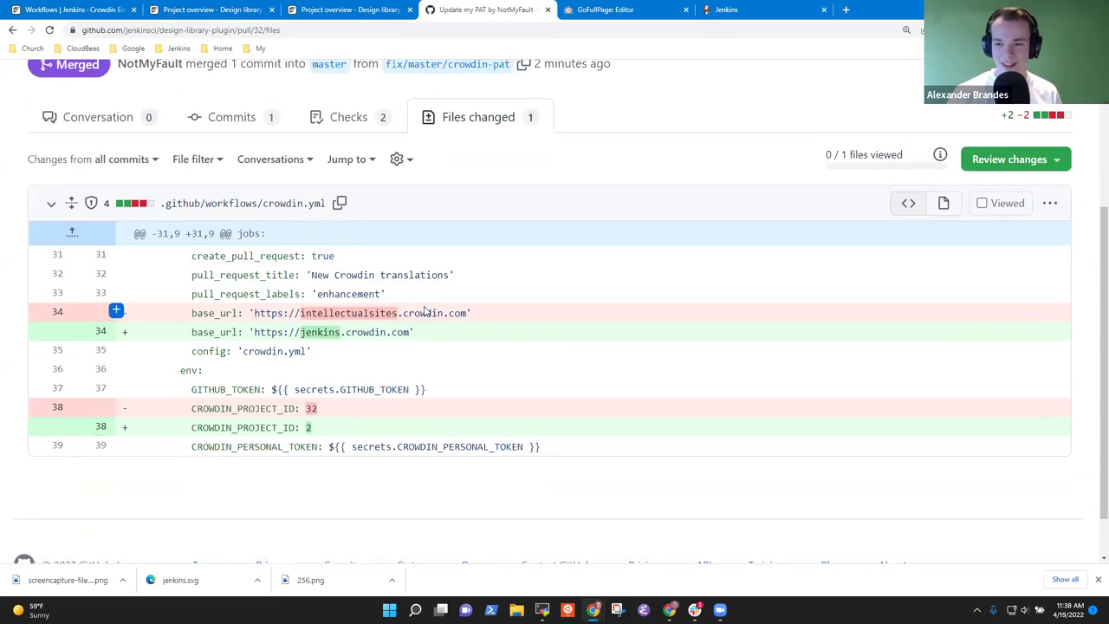
{"action": "scroll", "coordinate": [424, 310], "scroll_direction": "up", "scroll_amount": 2}
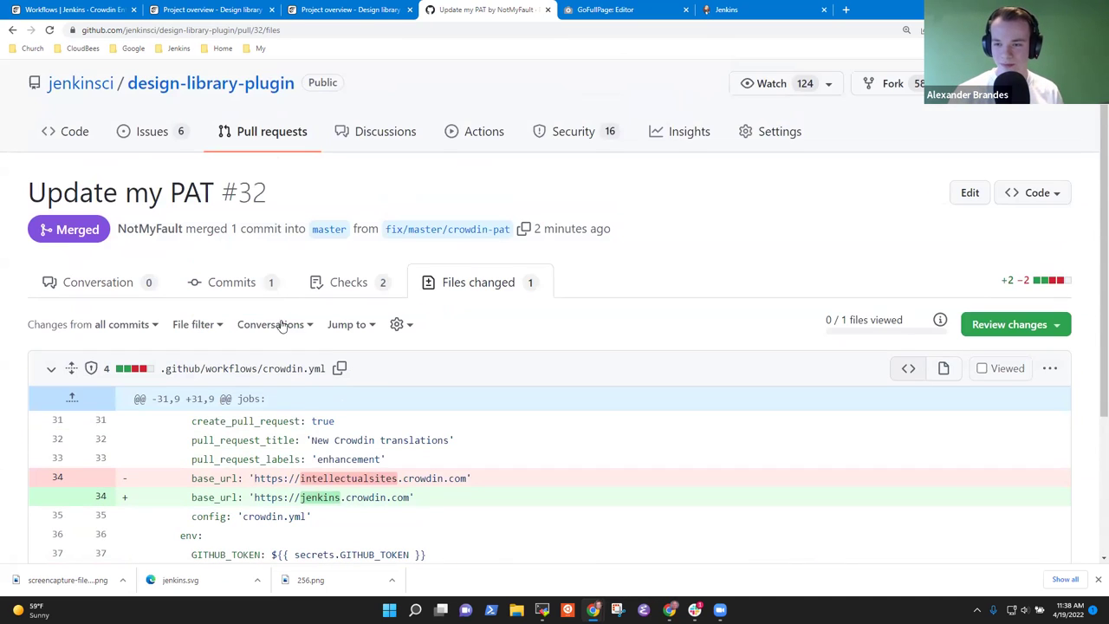
{"action": "left_click", "coordinate": [1050, 372]}
- Open the full crowdin.yml in a new tab, inspect lines 30 and 32, and return to PR #32
{"action": "right_click", "coordinate": [972, 439]}
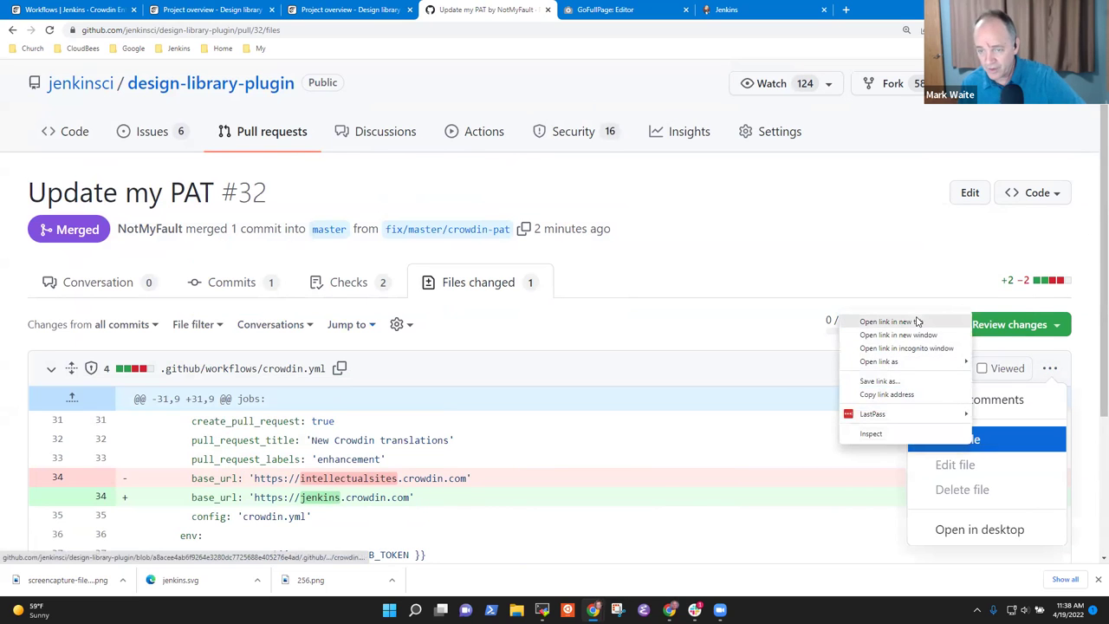
{"action": "left_click", "coordinate": [885, 321]}
{"action": "key", "text": "ctrl+Tab"}
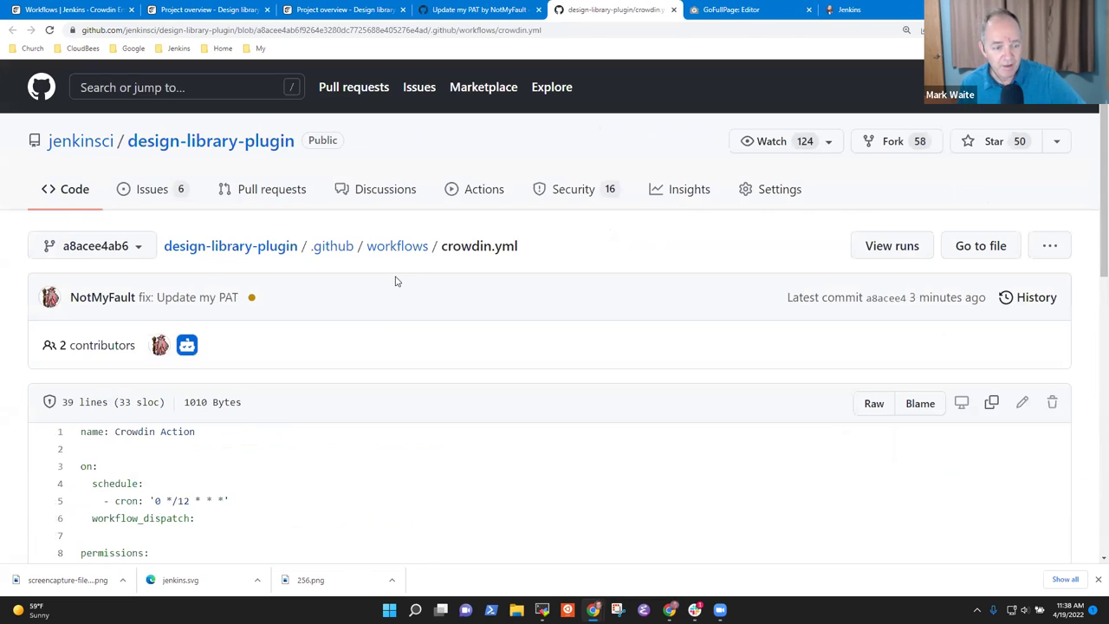
{"action": "scroll", "coordinate": [398, 286], "scroll_direction": "down", "scroll_amount": 7}
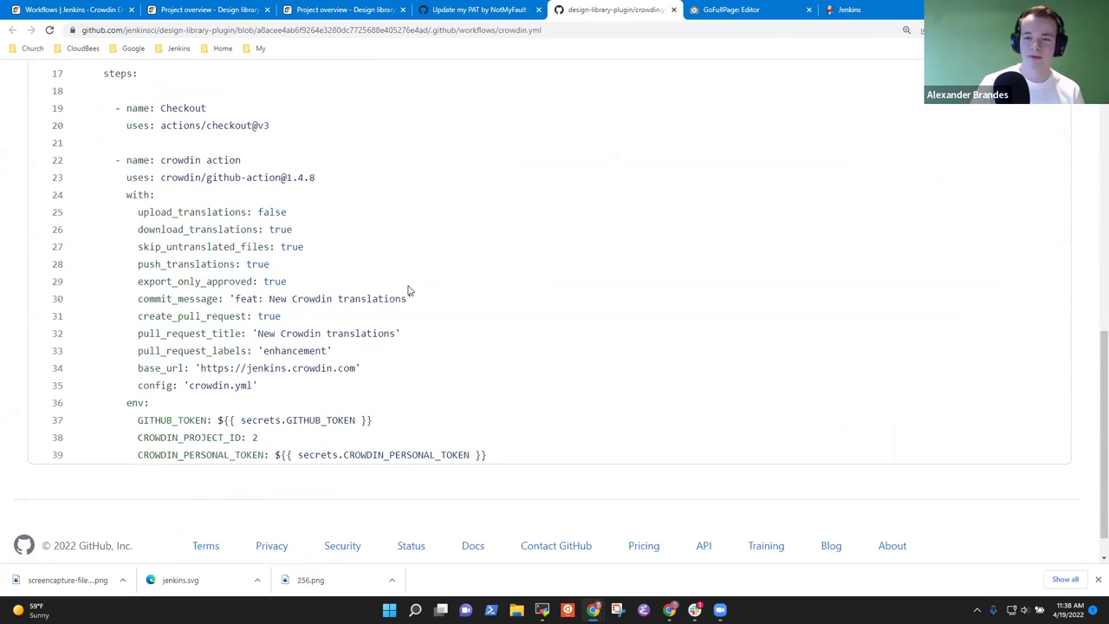
{"action": "scroll", "coordinate": [409, 290], "scroll_direction": "down", "scroll_amount": 1}
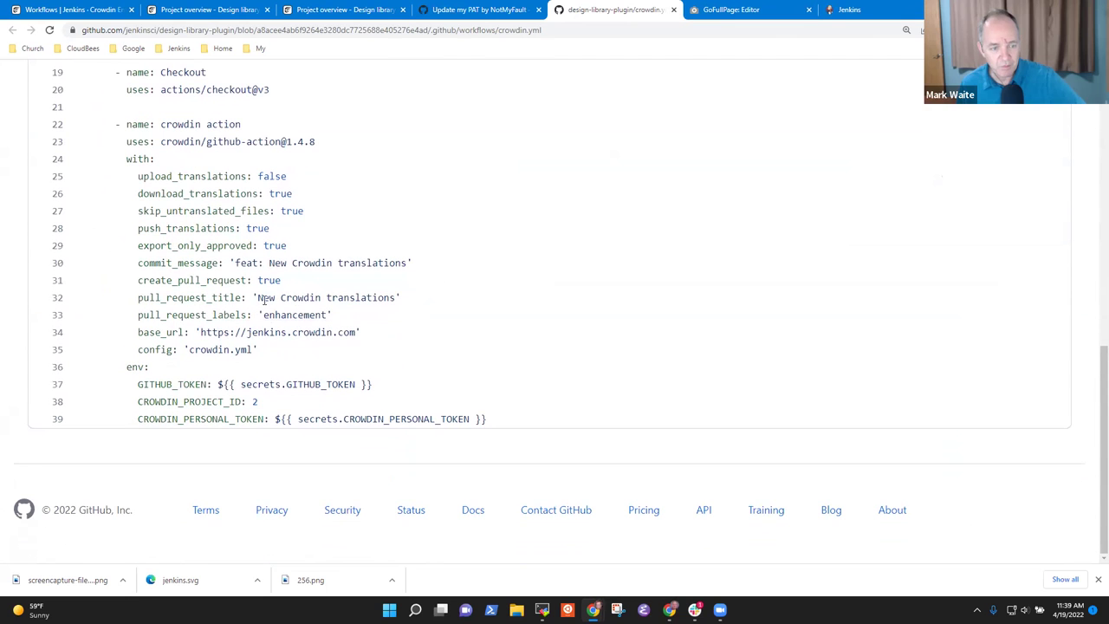
{"action": "left_click_drag", "start_coordinate": [257, 298], "coordinate": [394, 298]}
{"action": "left_click_drag", "start_coordinate": [236, 262], "coordinate": [407, 263]}
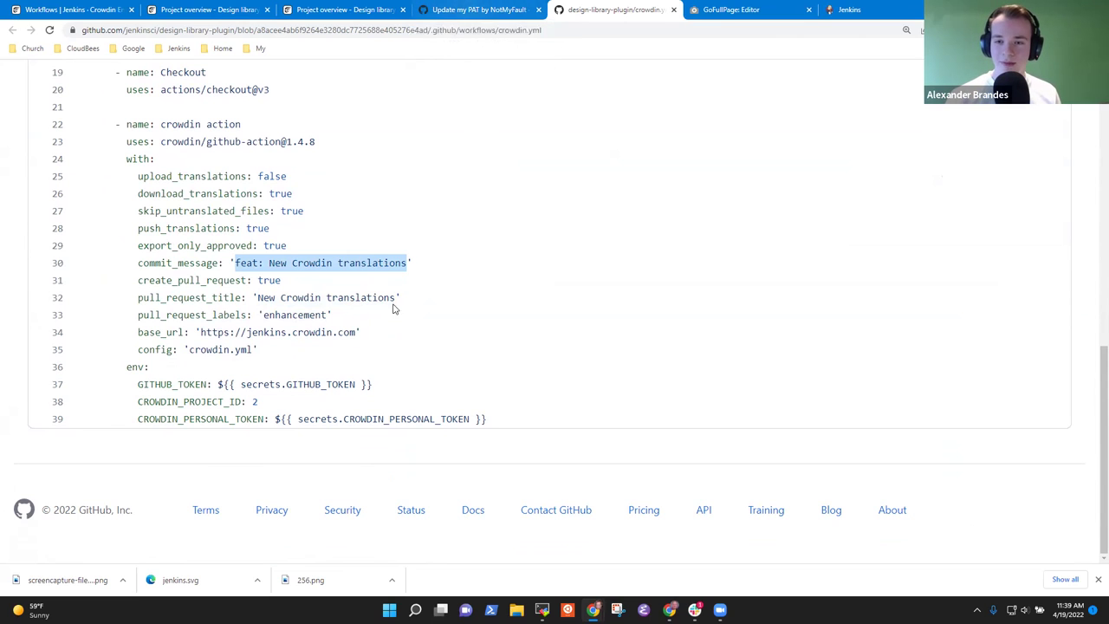
{"action": "left_click", "coordinate": [497, 13]}
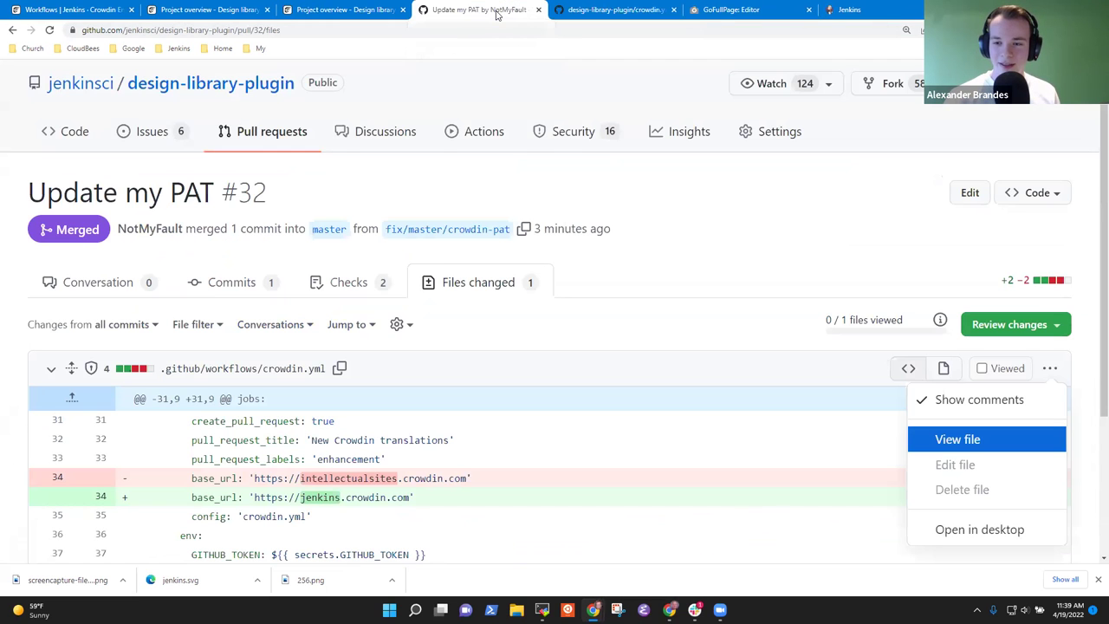
- Browse the repository's 25 closed pull requests
{"action": "left_click", "coordinate": [346, 10]}
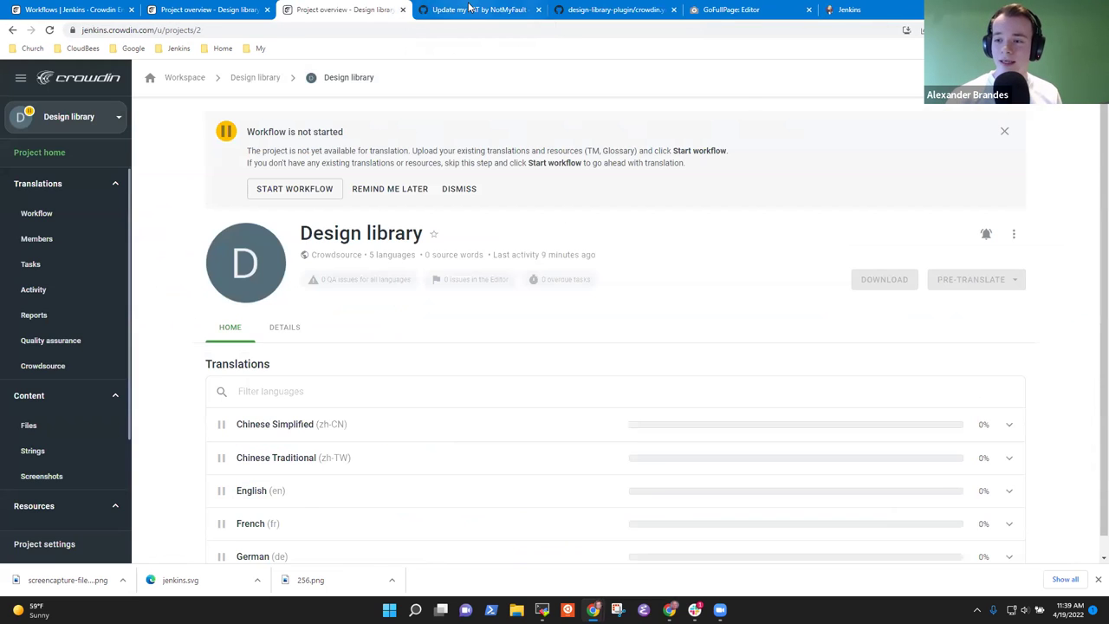
{"action": "left_click", "coordinate": [468, 9]}
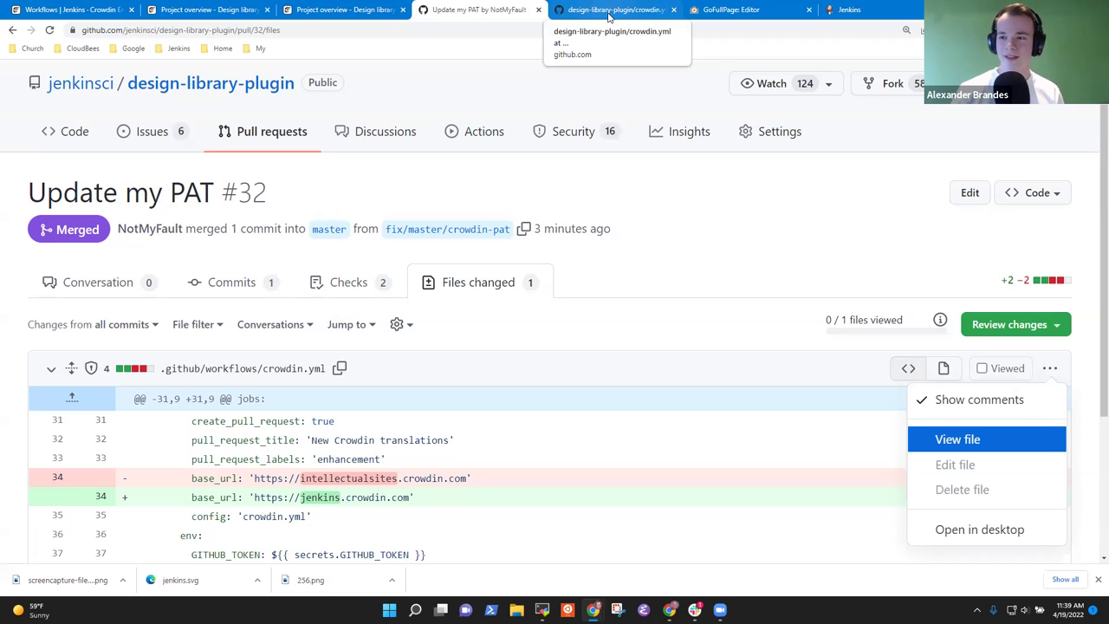
{"action": "left_click", "coordinate": [810, 277]}
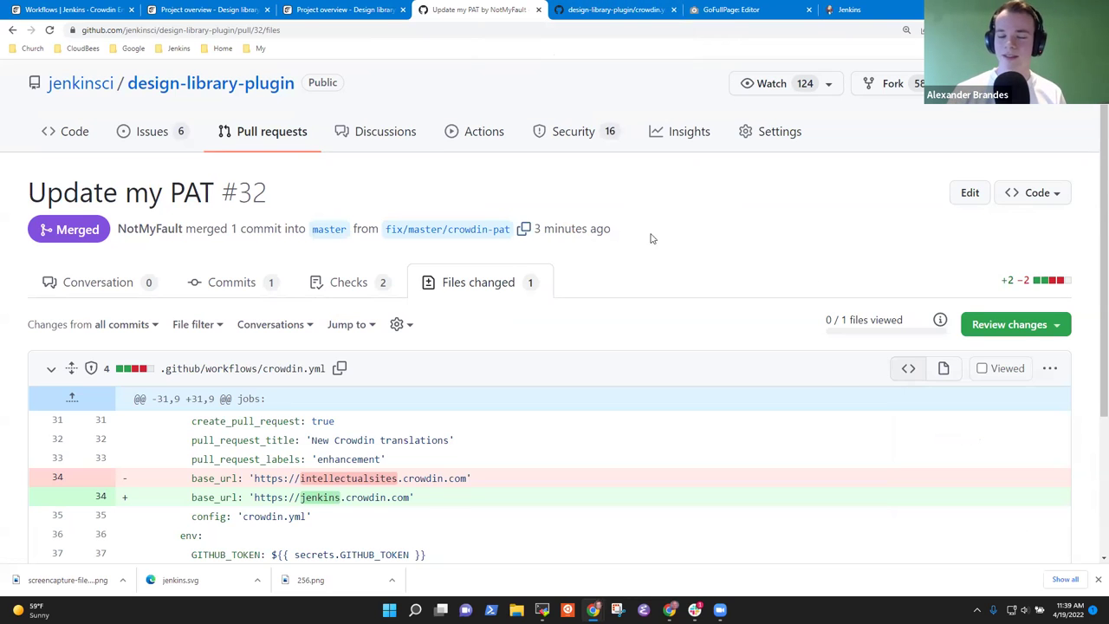
{"action": "left_click", "coordinate": [249, 134]}
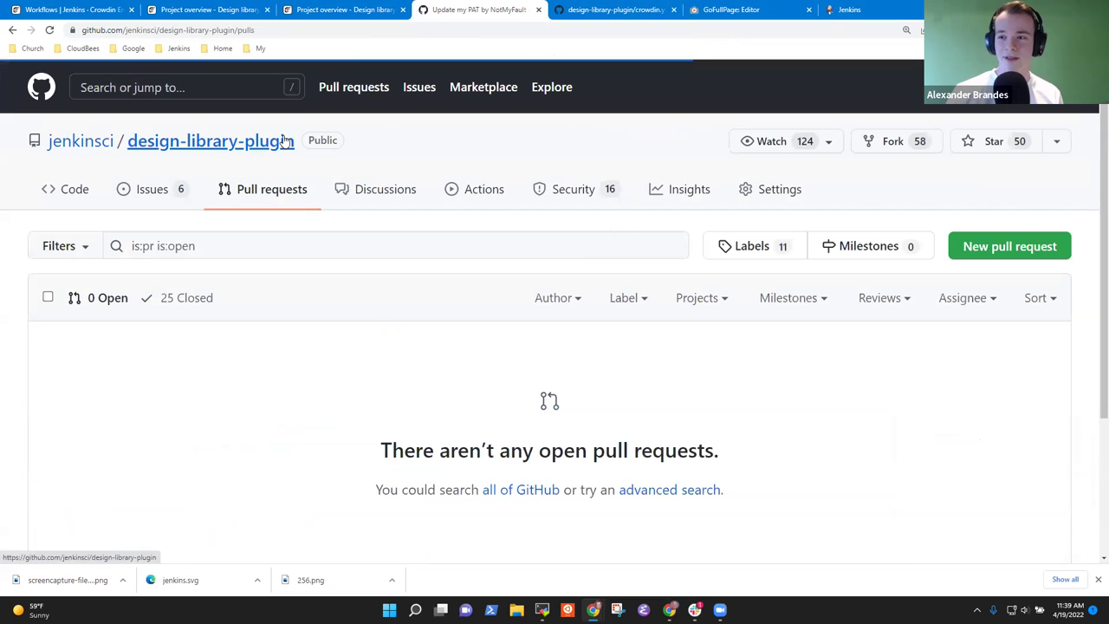
{"action": "left_click", "coordinate": [196, 298]}
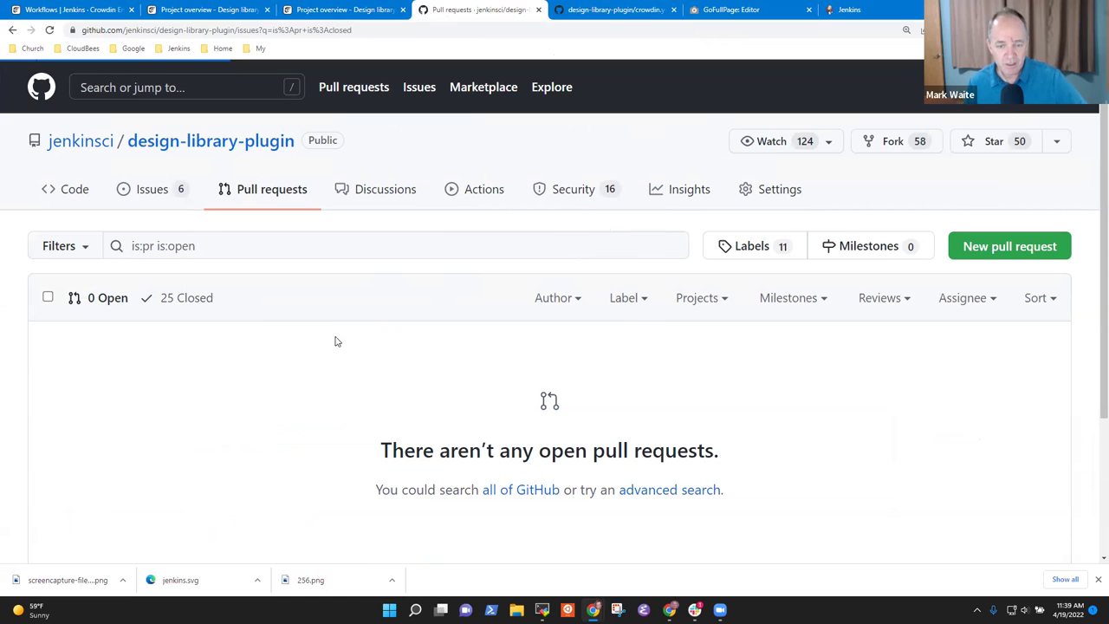
{"action": "scroll", "coordinate": [301, 319], "scroll_direction": "down", "scroll_amount": 3}
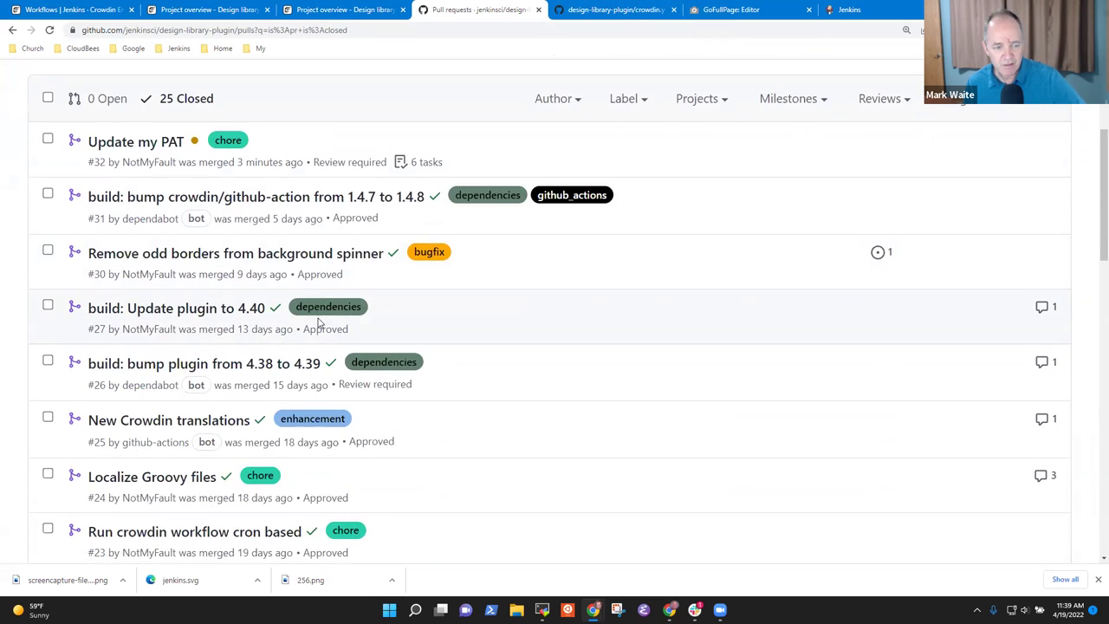
{"action": "scroll", "coordinate": [350, 342], "scroll_direction": "down", "scroll_amount": 1}
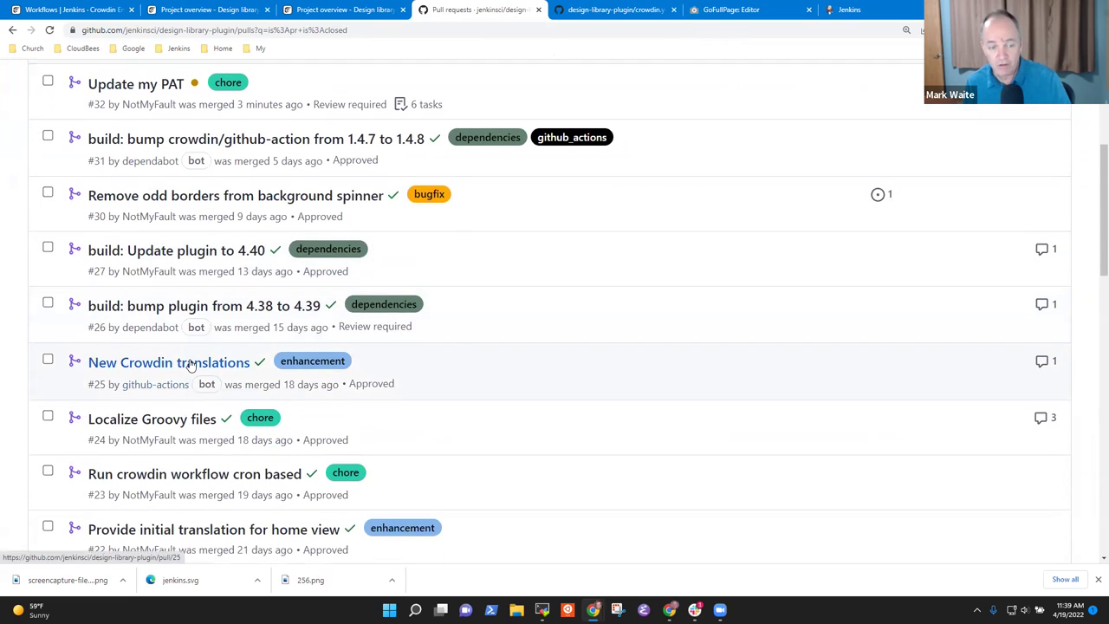
- Review pull request New Crowdin translations #25, then switch to the Crowdin Design library overview
{"action": "mouse_move", "coordinate": [188, 369]}
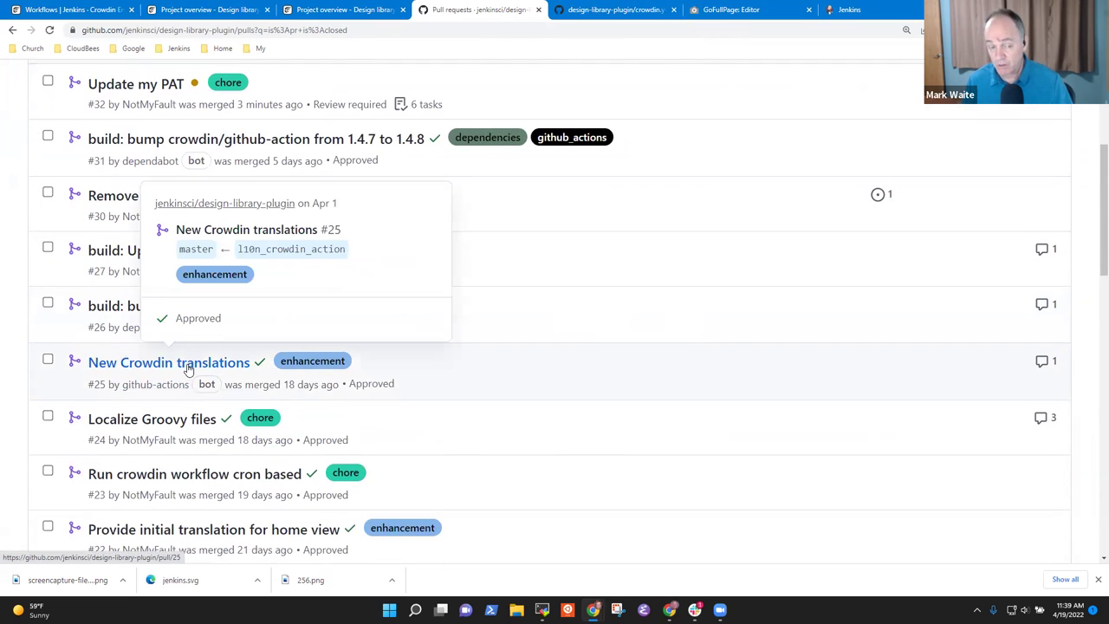
{"action": "left_click", "coordinate": [188, 370]}
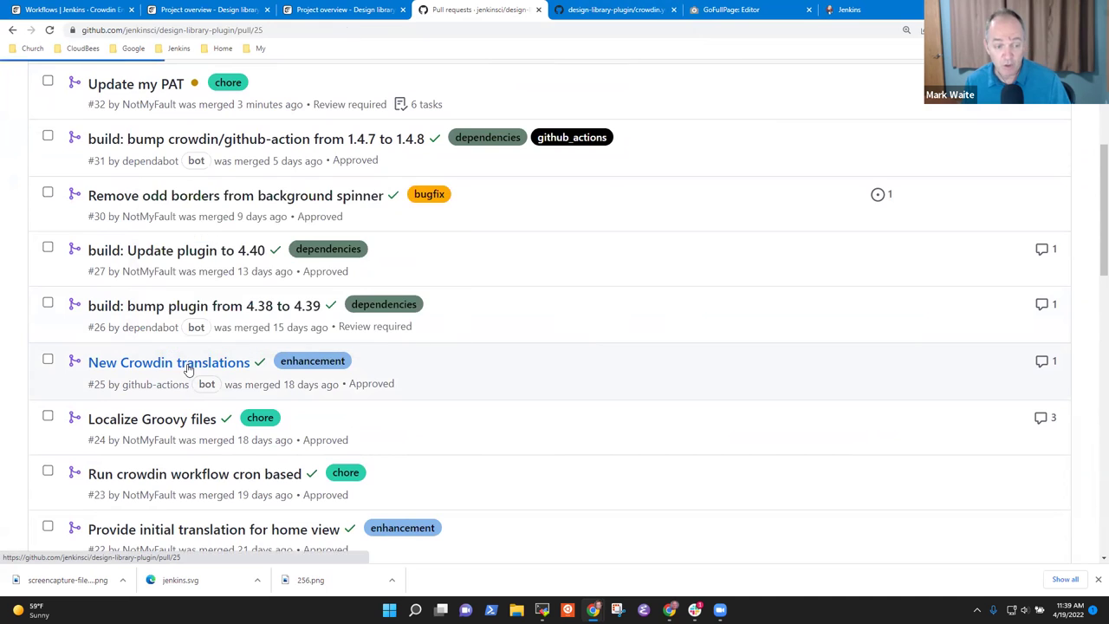
{"action": "scroll", "coordinate": [325, 347], "scroll_direction": "down", "scroll_amount": 5}
{"action": "scroll", "coordinate": [326, 347], "scroll_direction": "up", "scroll_amount": 4}
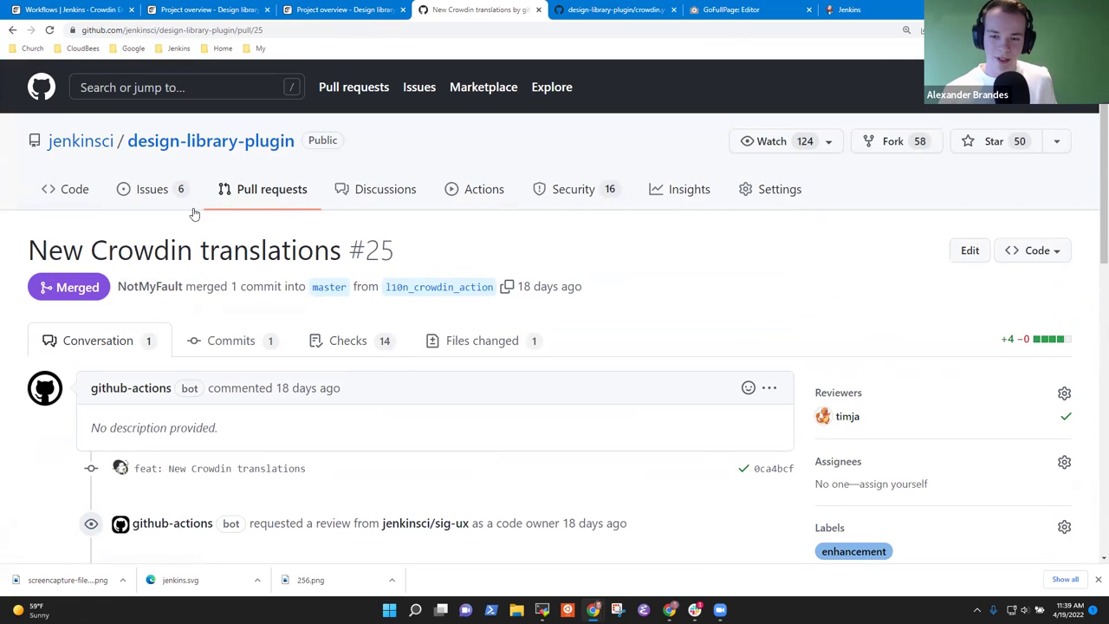
{"action": "left_click", "coordinate": [12, 31]}
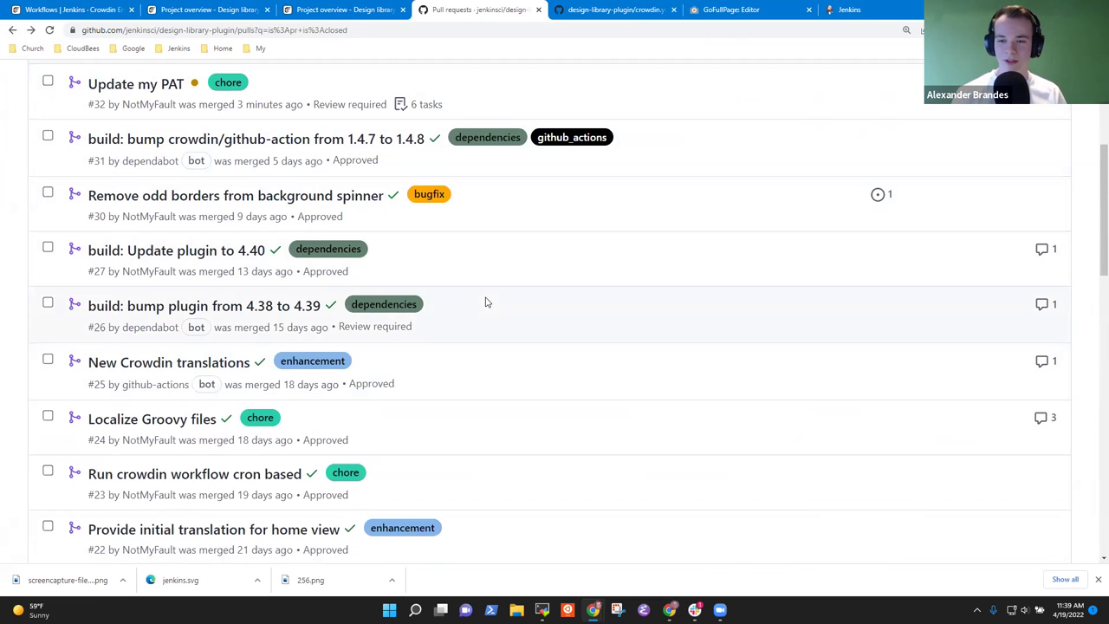
{"action": "scroll", "coordinate": [377, 369], "scroll_direction": "up", "scroll_amount": 3}
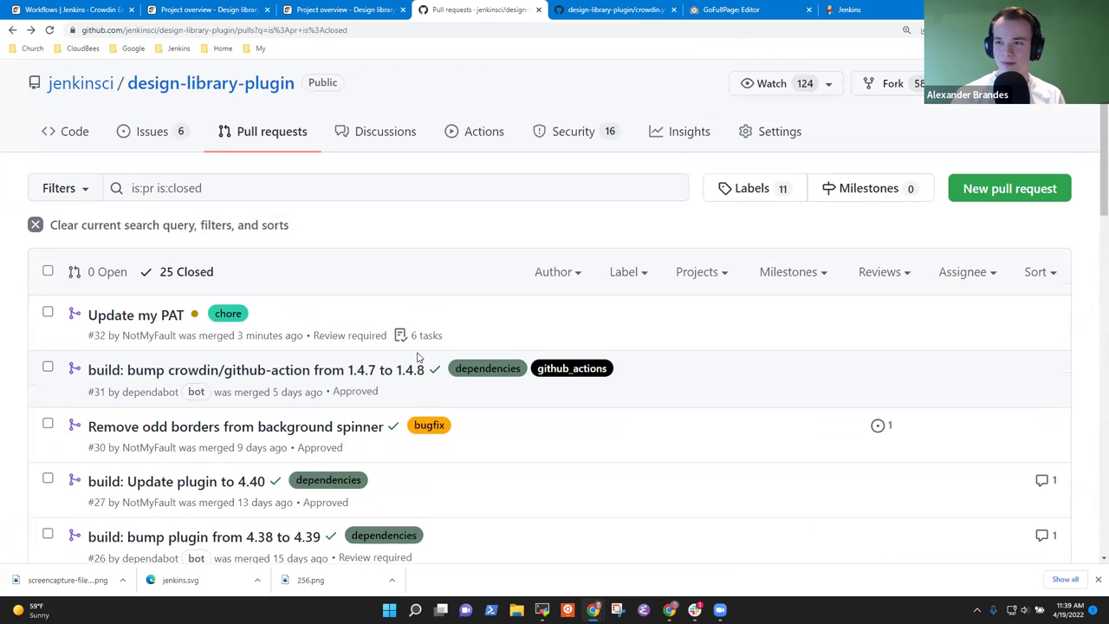
{"action": "left_click", "coordinate": [342, 9]}
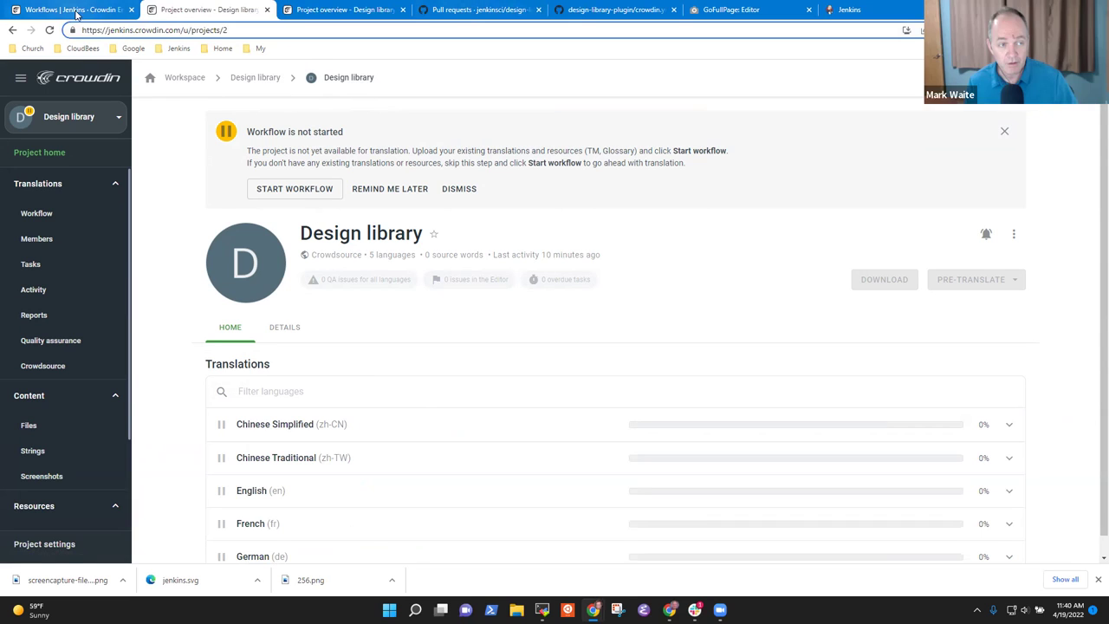
- Reload the Design library overview and send support 'Worked. Thanks very much!'
{"action": "left_click", "coordinate": [110, 14]}
{"action": "left_click", "coordinate": [355, 10]}
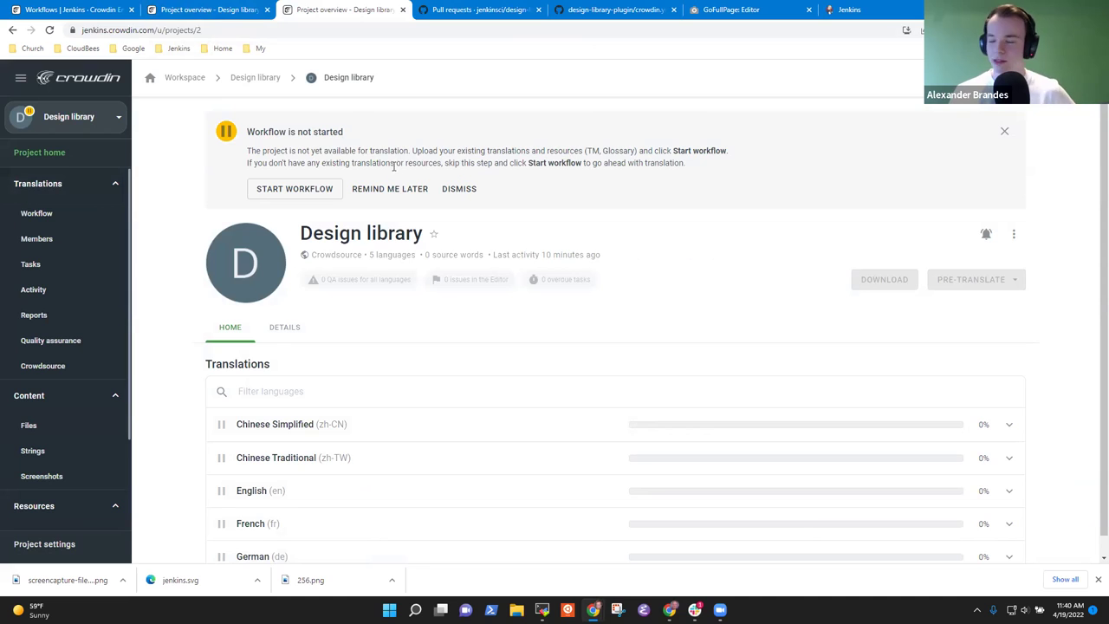
{"action": "left_click", "coordinate": [49, 30]}
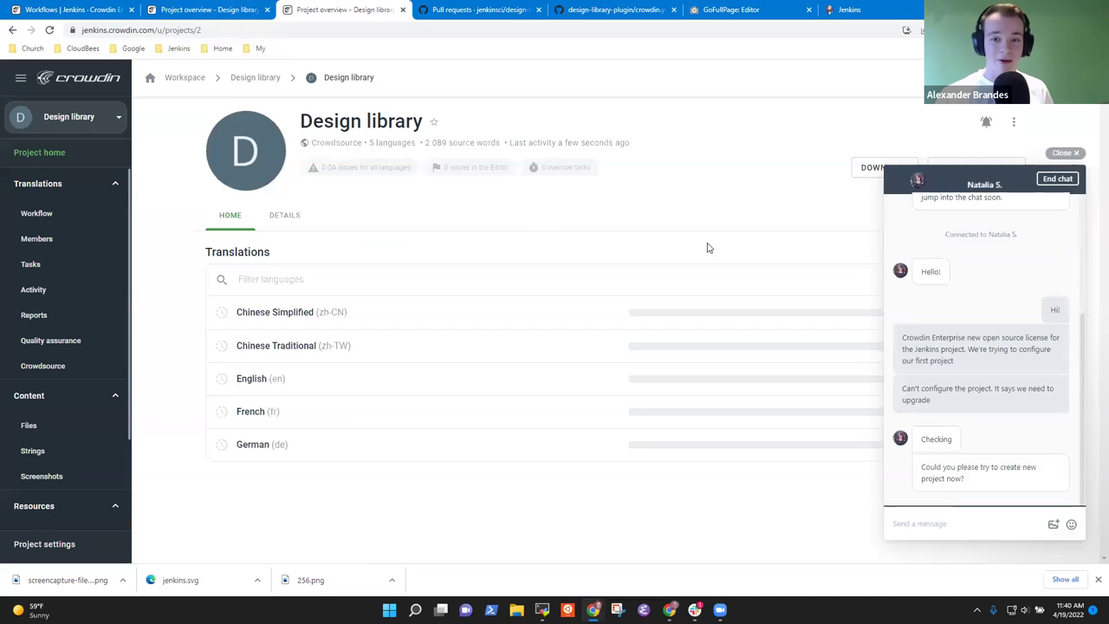
{"action": "left_click", "coordinate": [944, 523]}
{"action": "type", "text": "Worked. "}
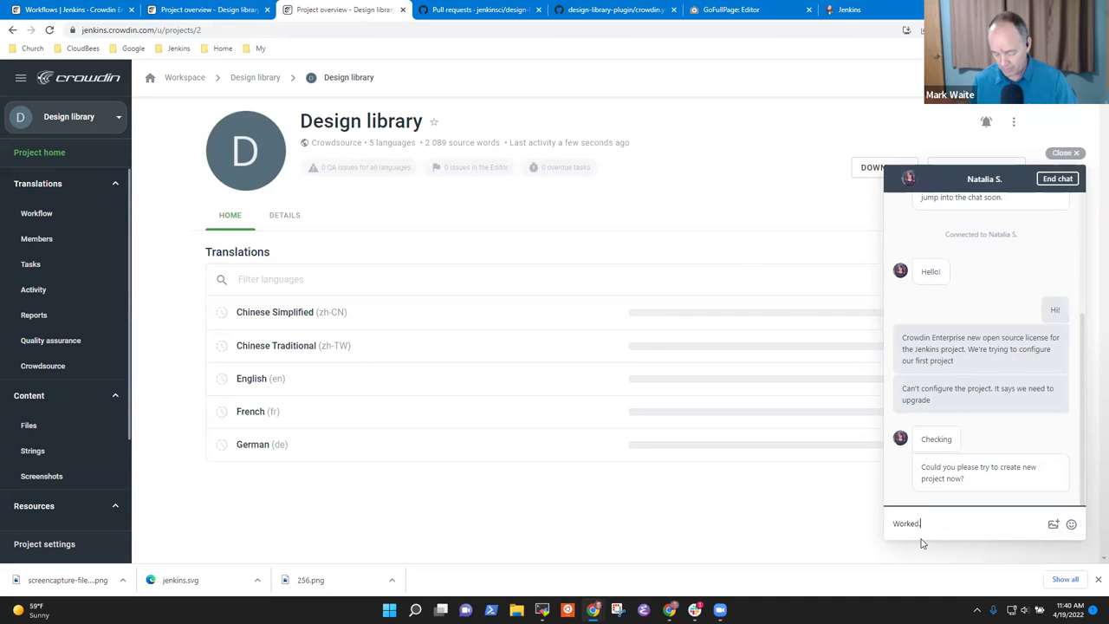
{"action": "type", "text": " Thanks very much!"}
{"action": "key", "text": "Return"}
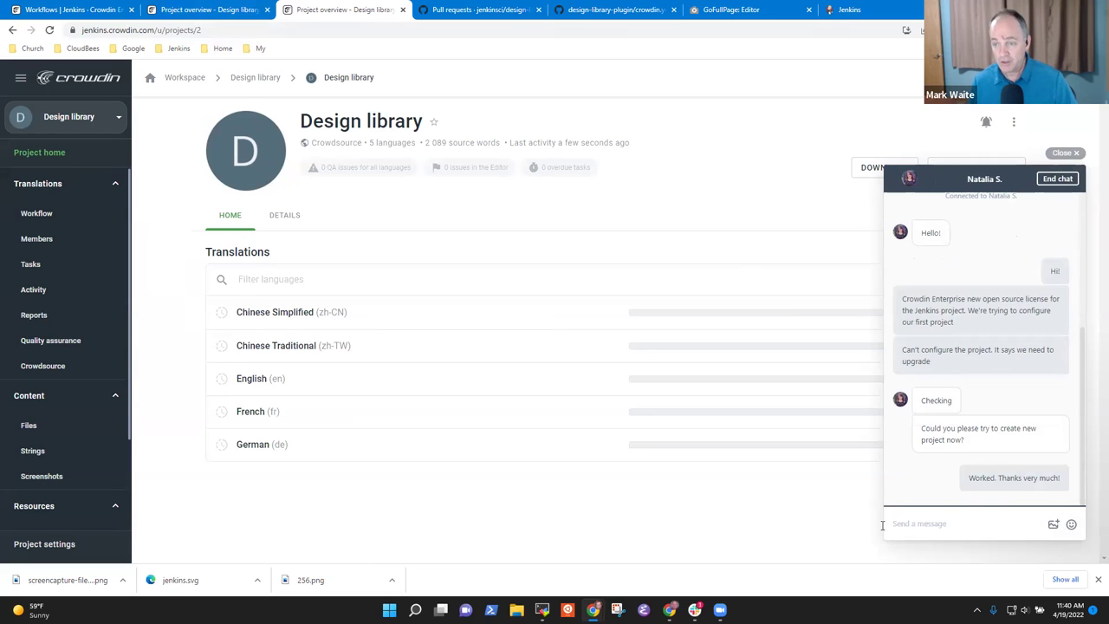
- End the chat with the best rating and feedback 'Great response. Thanks very much', then close it
{"action": "left_click", "coordinate": [1058, 178]}
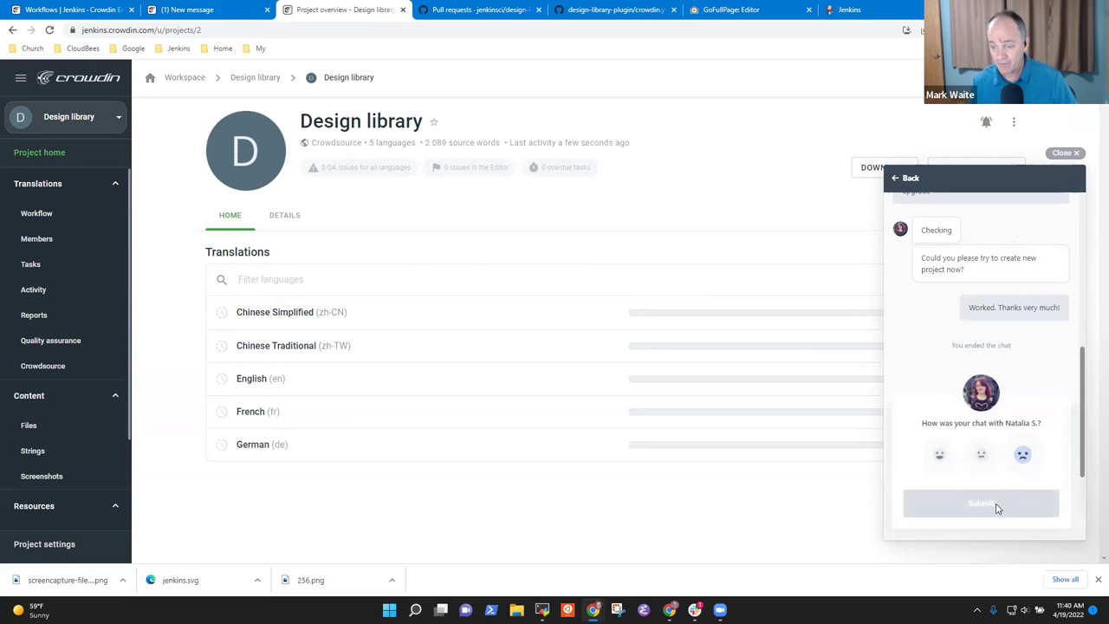
{"action": "left_click", "coordinate": [941, 457]}
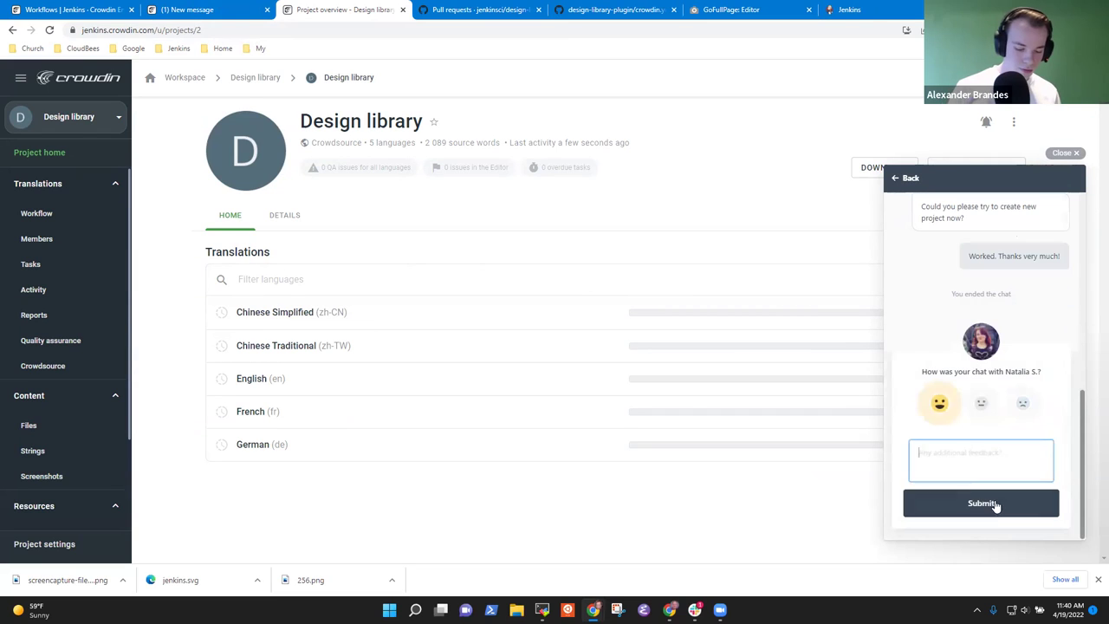
{"action": "type", "text": "Great respons"}
{"action": "key", "text": "BackSpace"}
{"action": "key", "text": "BackSpace"}
{"action": "type", "text": "nse. "}
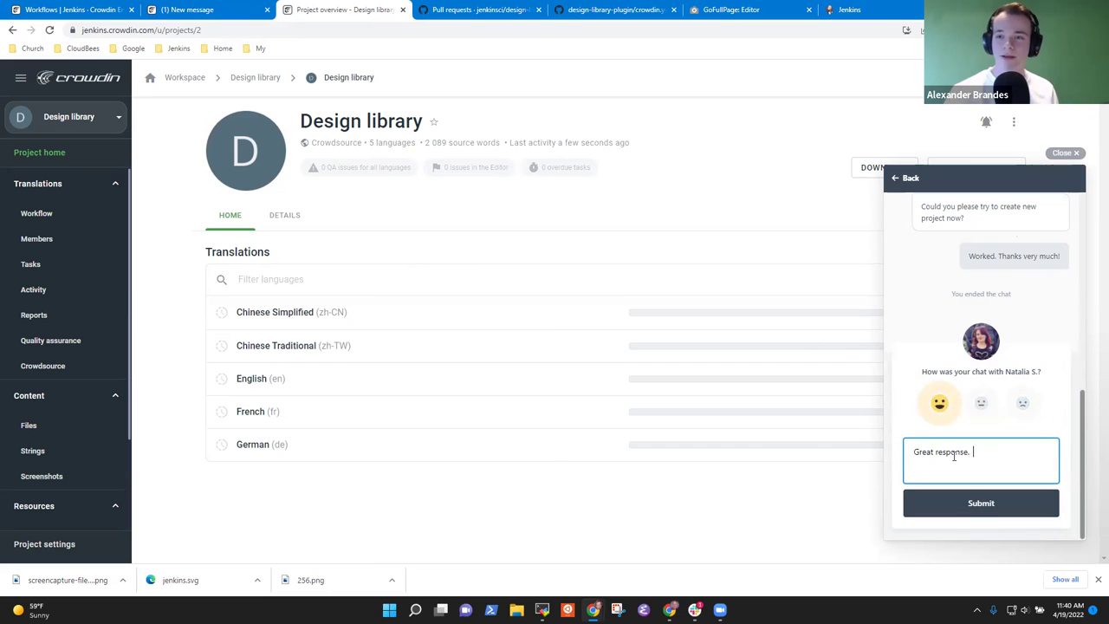
{"action": "type", "text": "Thanks very much"}
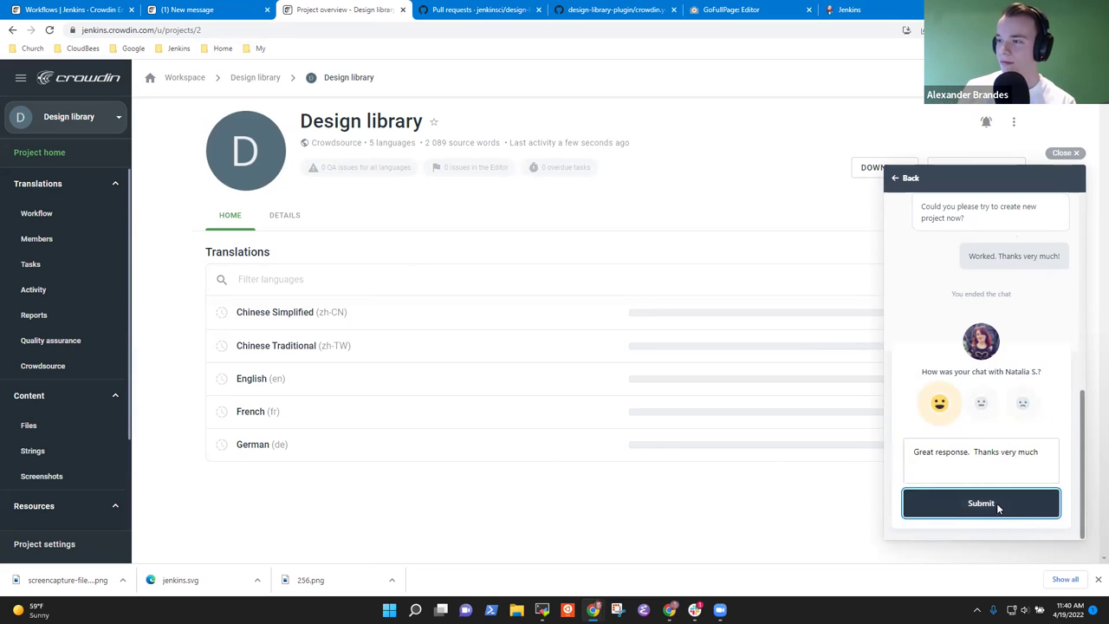
{"action": "left_click", "coordinate": [997, 504]}
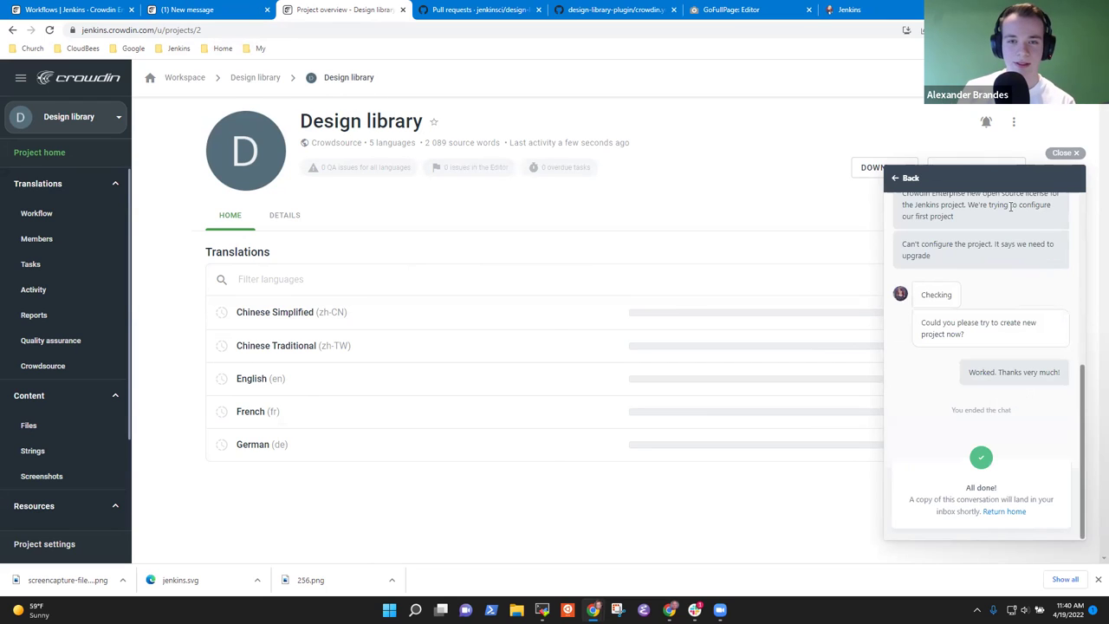
{"action": "left_click", "coordinate": [1062, 153]}
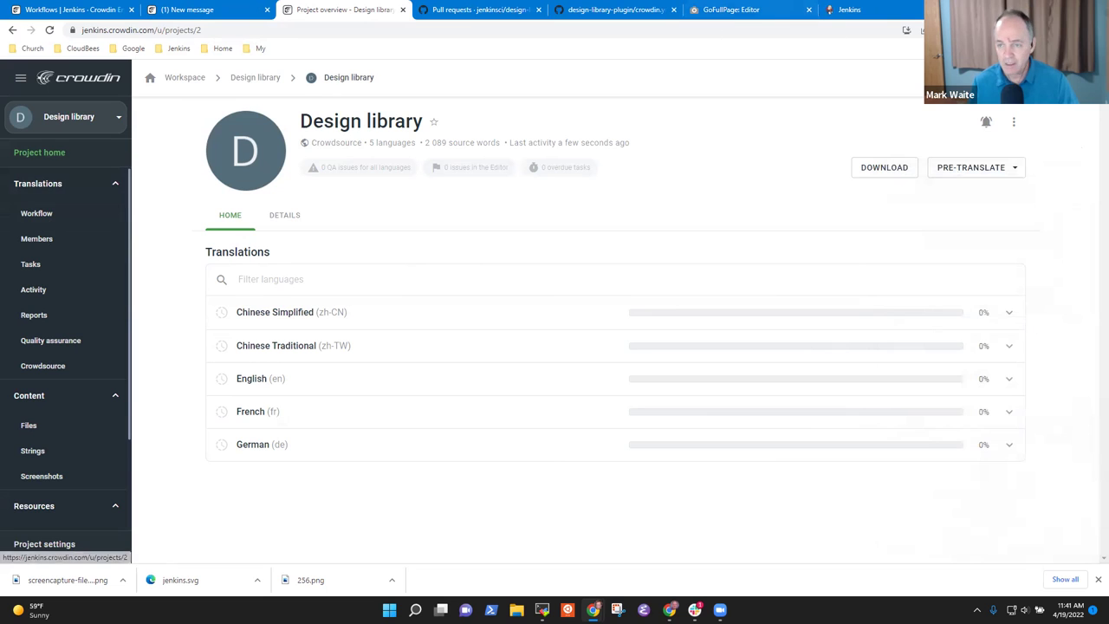
{"action": "left_click", "coordinate": [1047, 114]}
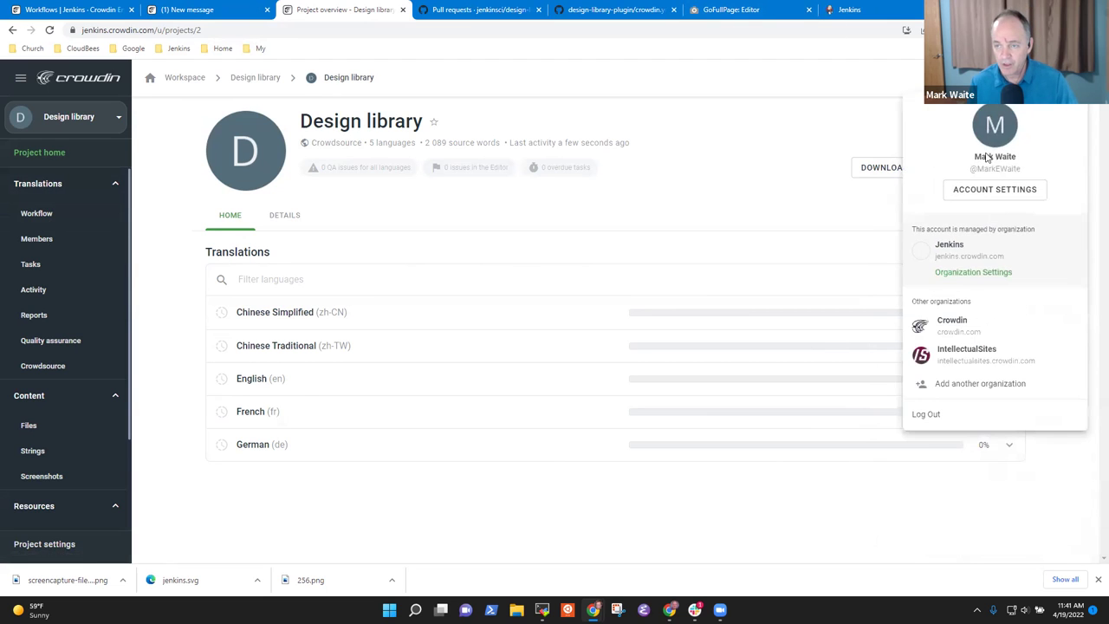
- Check the Open Source plan's limits of 10 managers and 500 000 words in Billing
{"action": "left_click", "coordinate": [990, 272]}
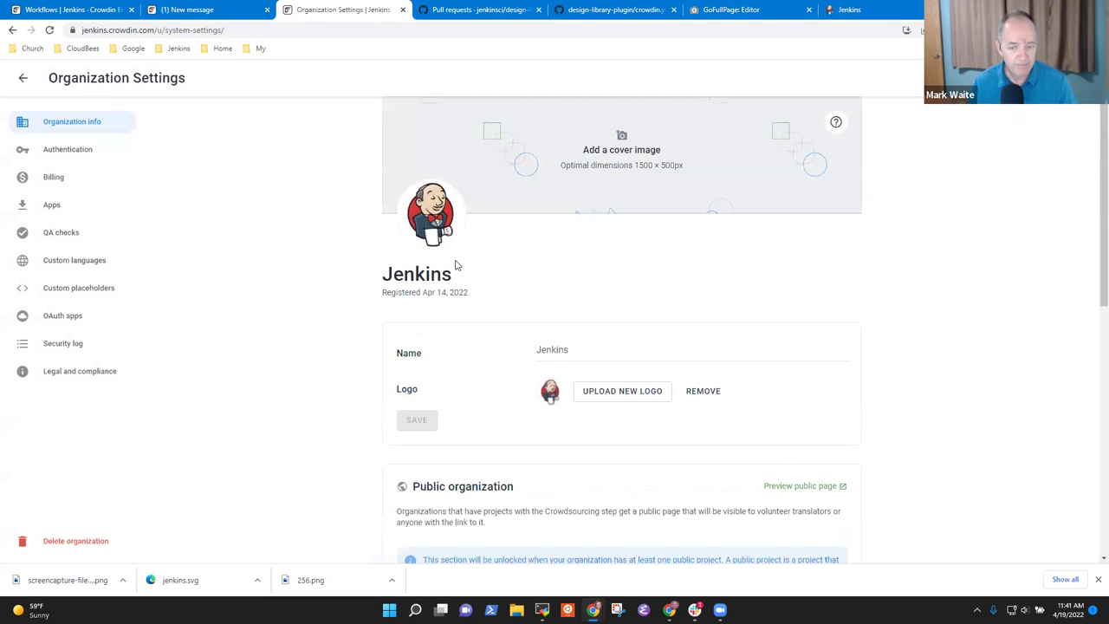
{"action": "left_click", "coordinate": [45, 178]}
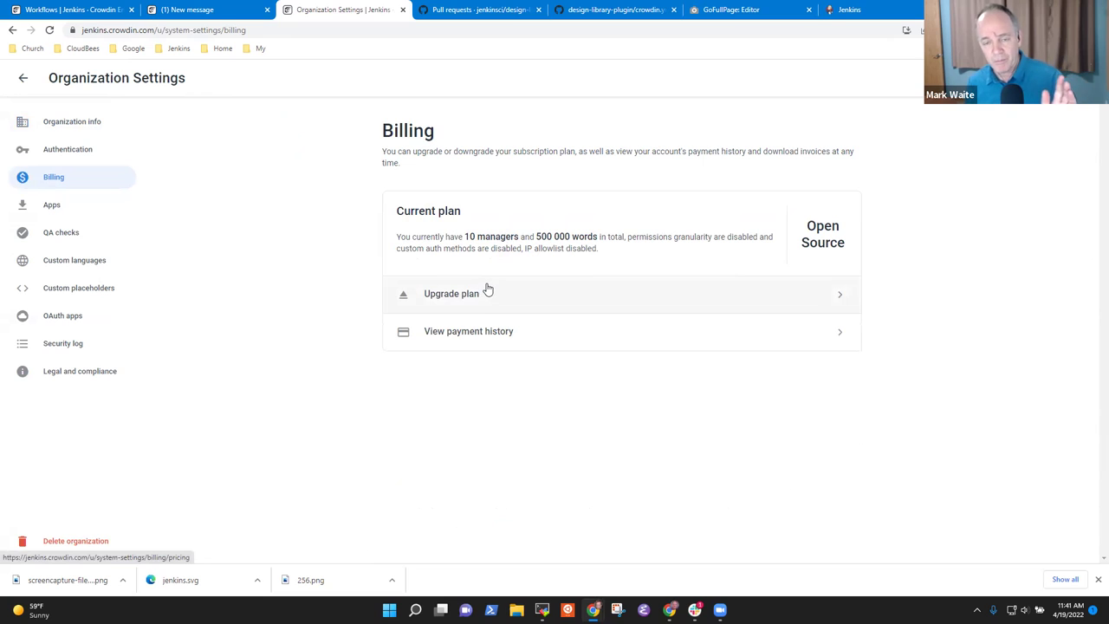
{"action": "left_click_drag", "start_coordinate": [491, 236], "coordinate": [588, 234]}
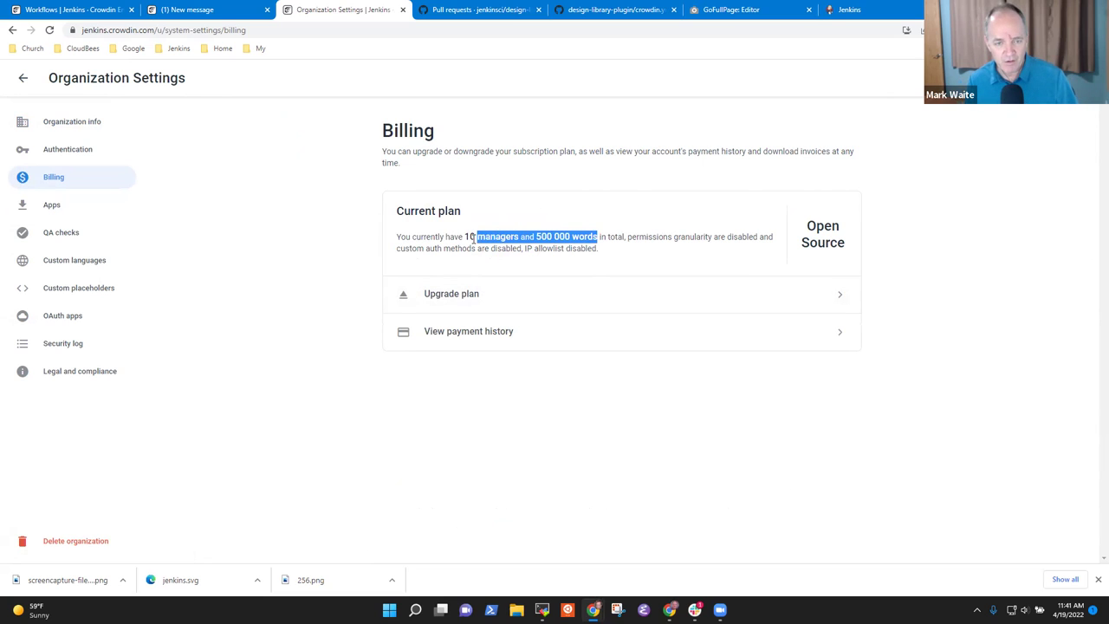
{"action": "left_click_drag", "start_coordinate": [467, 237], "coordinate": [578, 235]}
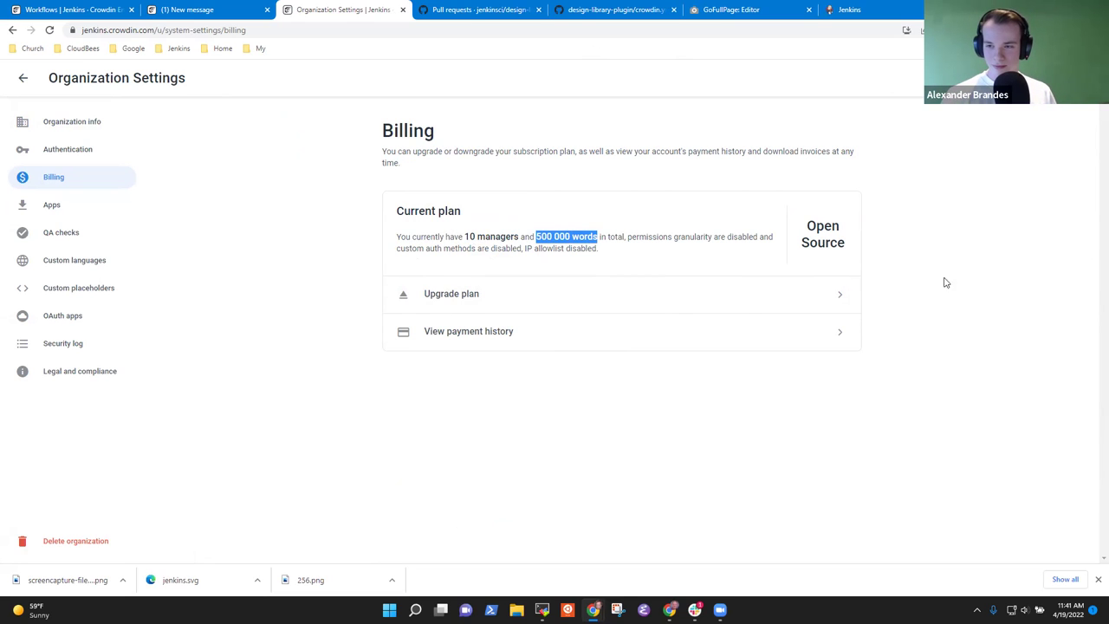
- View upgrade pricing, copy the Current plan description, and return to the Workspace
{"action": "left_click", "coordinate": [829, 299]}
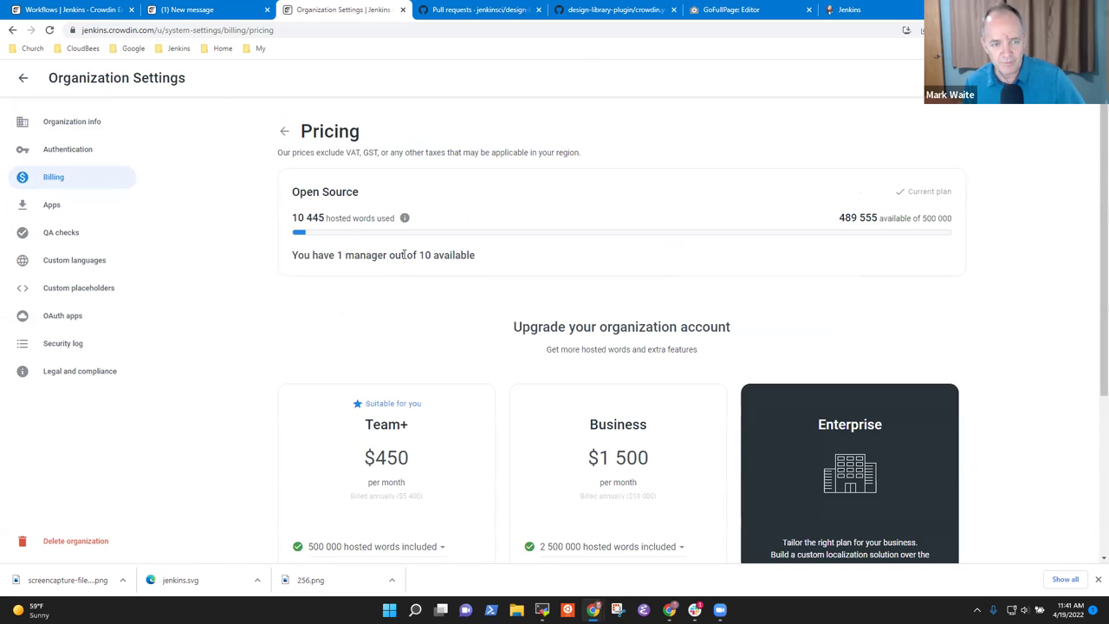
{"action": "left_click", "coordinate": [284, 131]}
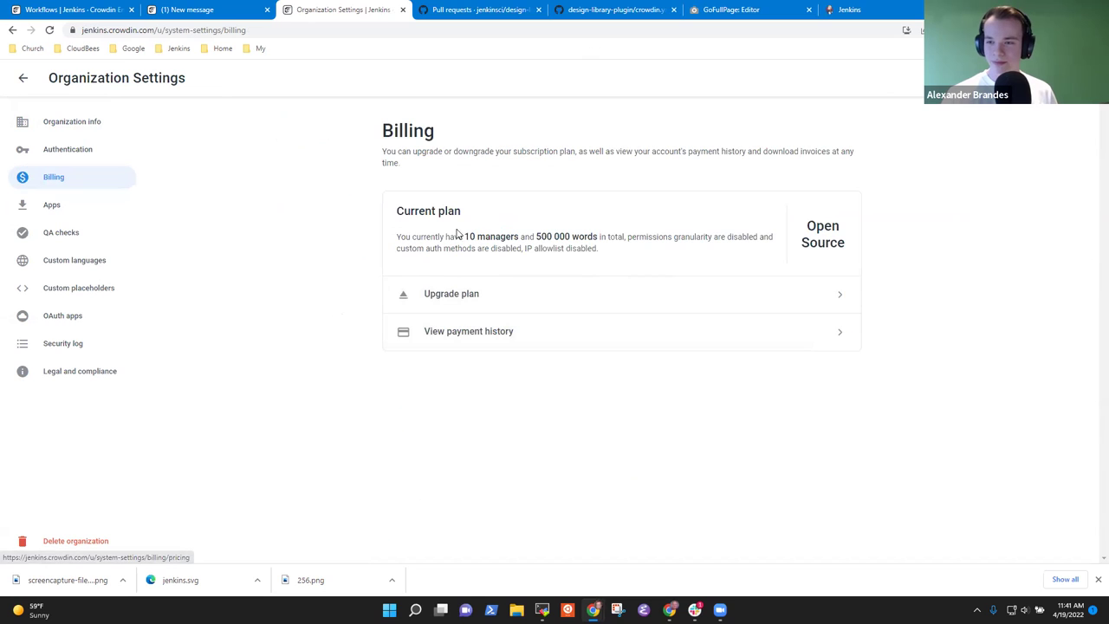
{"action": "left_click_drag", "start_coordinate": [396, 214], "coordinate": [614, 253]}
{"action": "key", "text": "ctrl+c"}
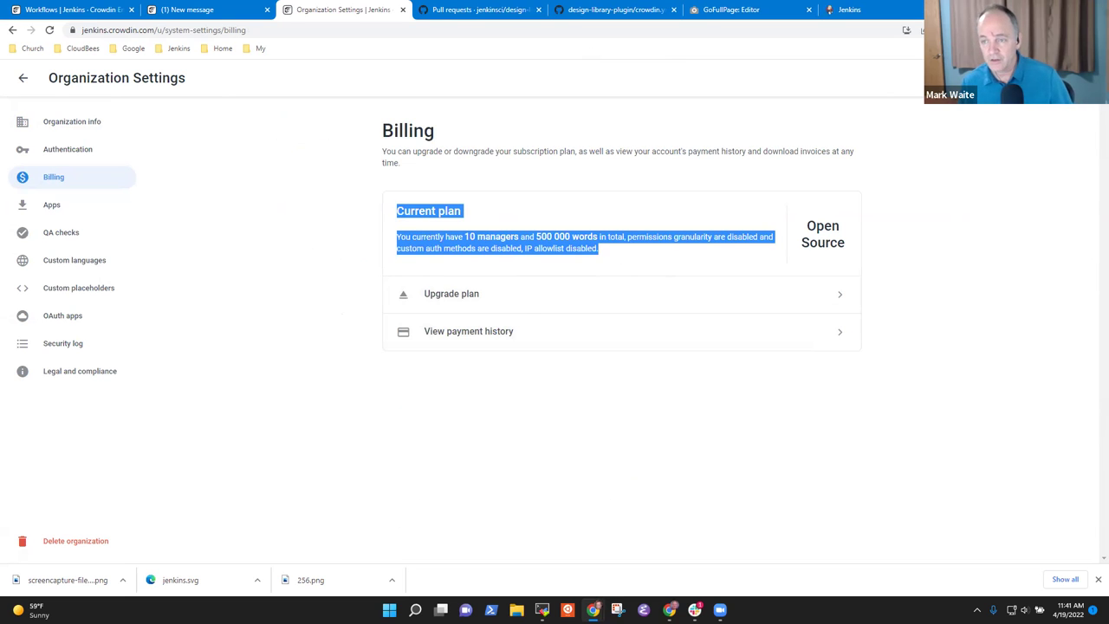
{"action": "left_click", "coordinate": [23, 80]}
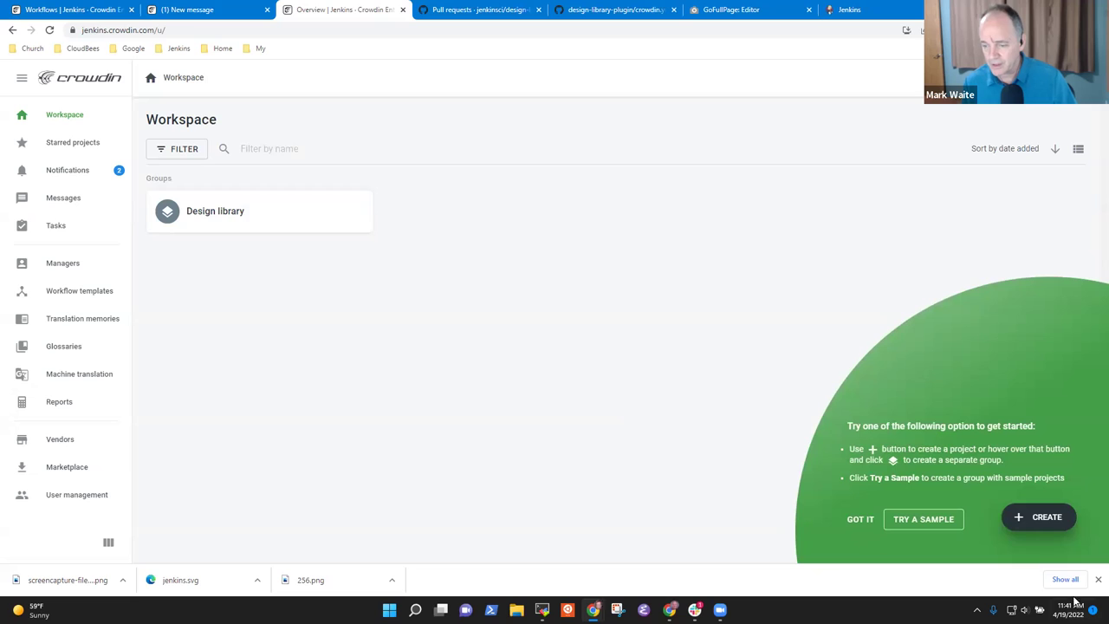
{"action": "left_click", "coordinate": [1098, 578]}
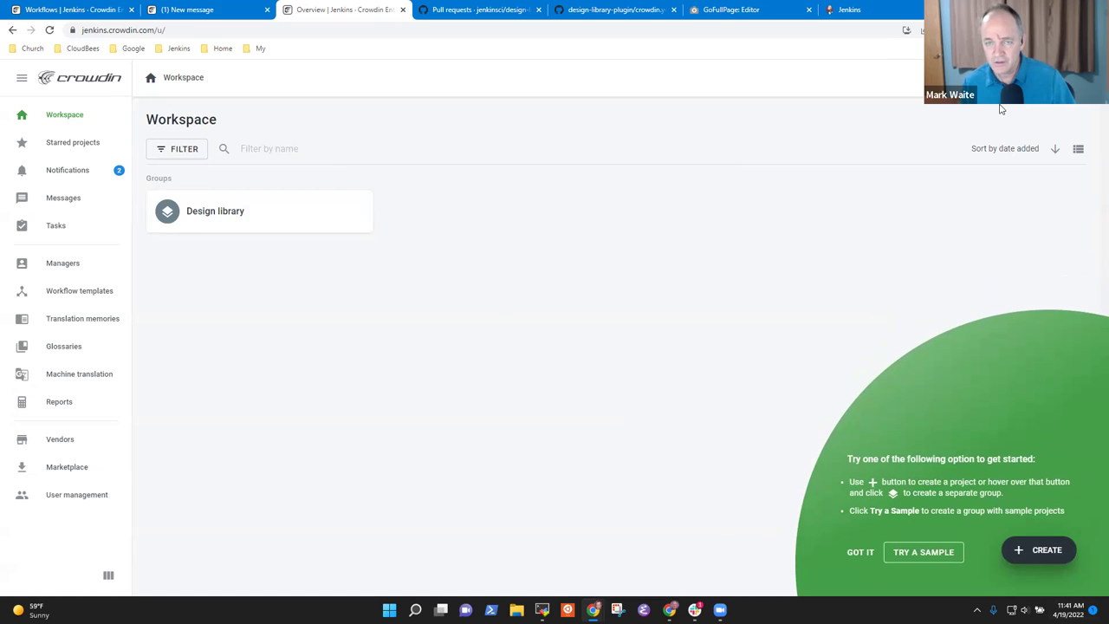
- Start a new live chat with the support team from the help menu
{"action": "left_click", "coordinate": [1007, 77]}
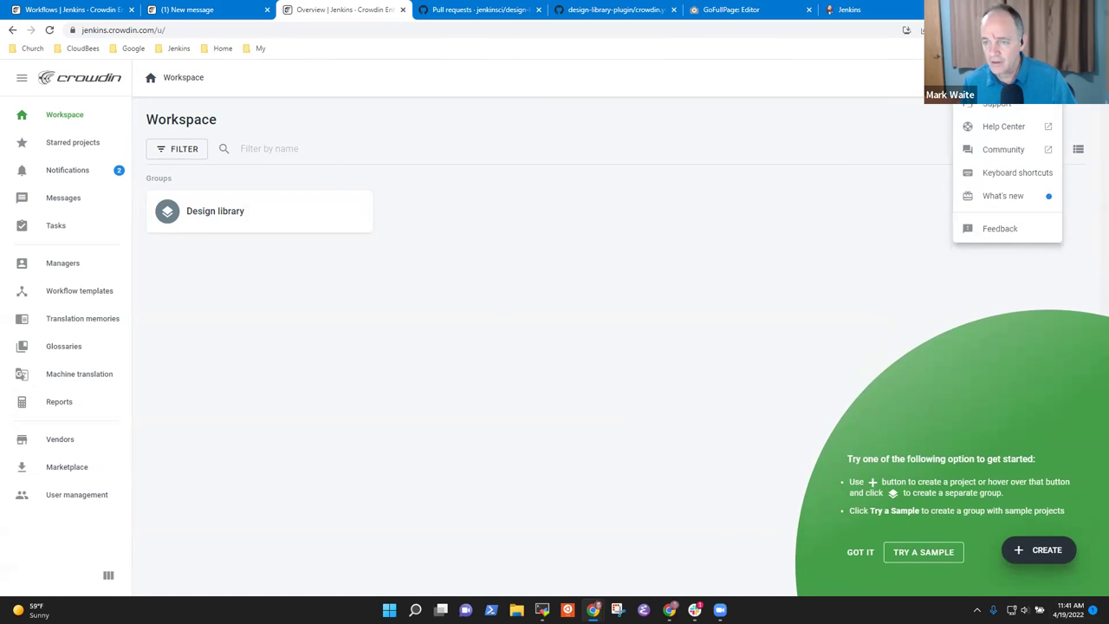
{"action": "left_click", "coordinate": [997, 105]}
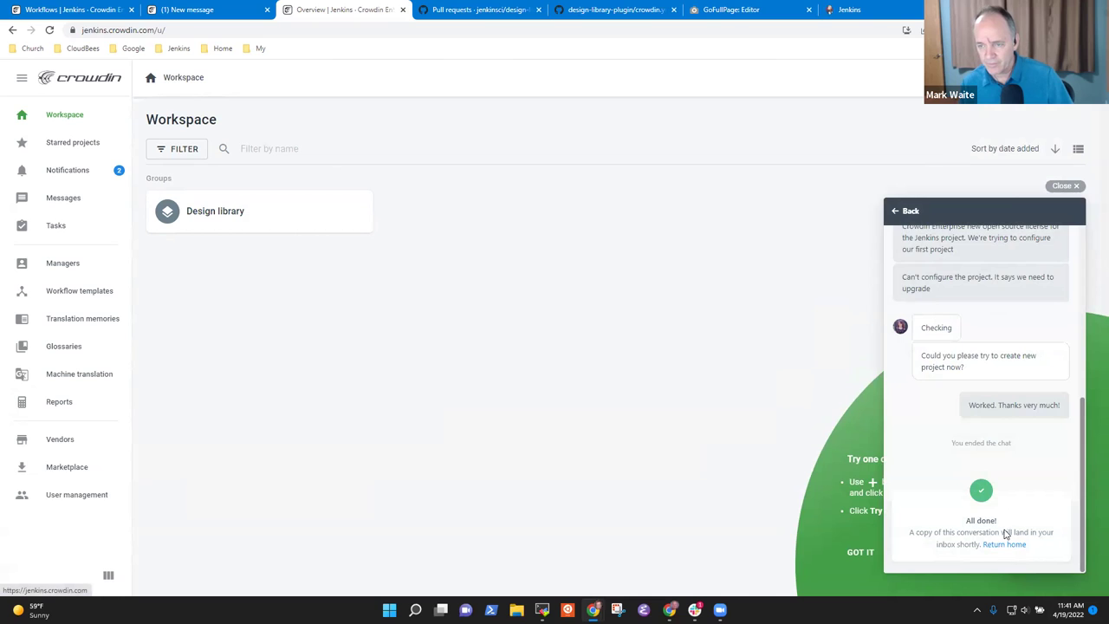
{"action": "left_click", "coordinate": [904, 211]}
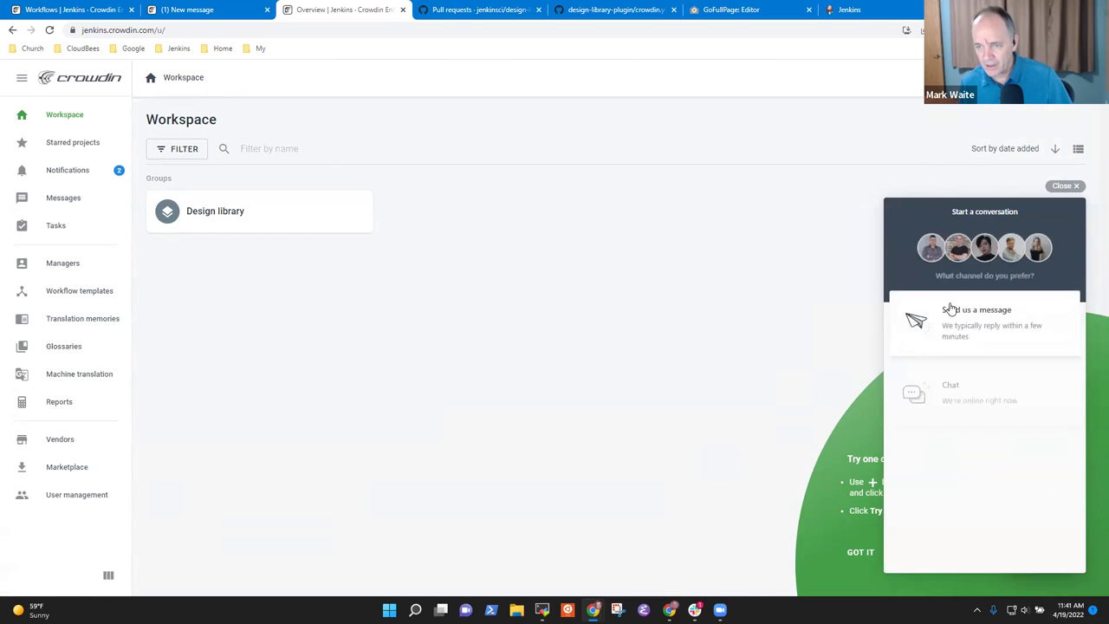
{"action": "left_click", "coordinate": [955, 388]}
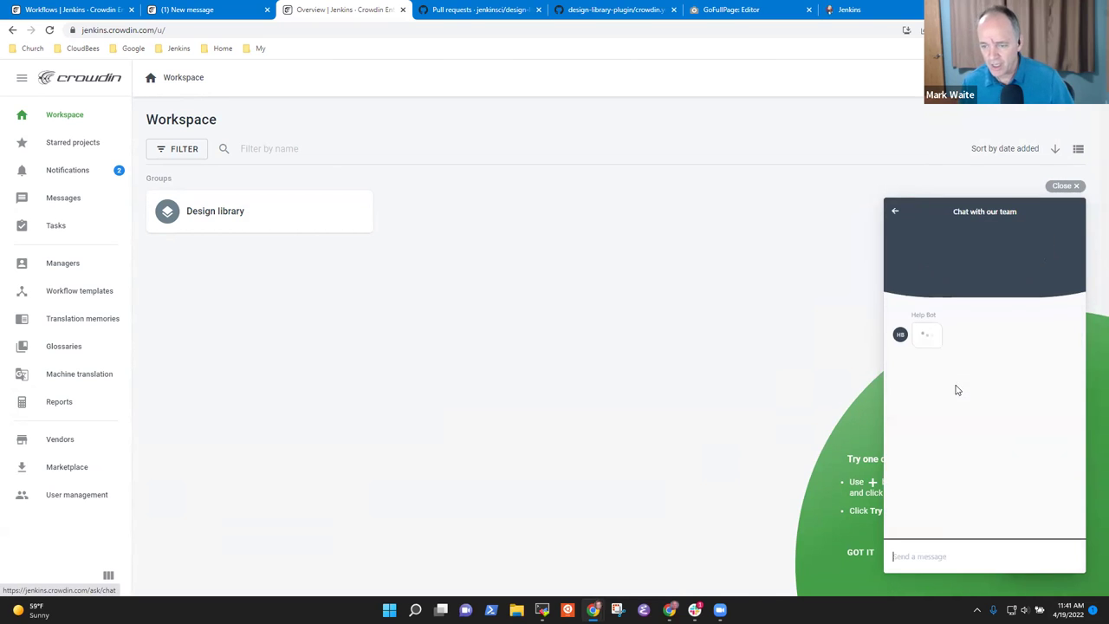
- Draft the support message, fixing typos and pasting the copied Current plan description
{"action": "type", "text": "We've sucessfully"}
{"action": "key", "text": "ctrl+BackSpace"}
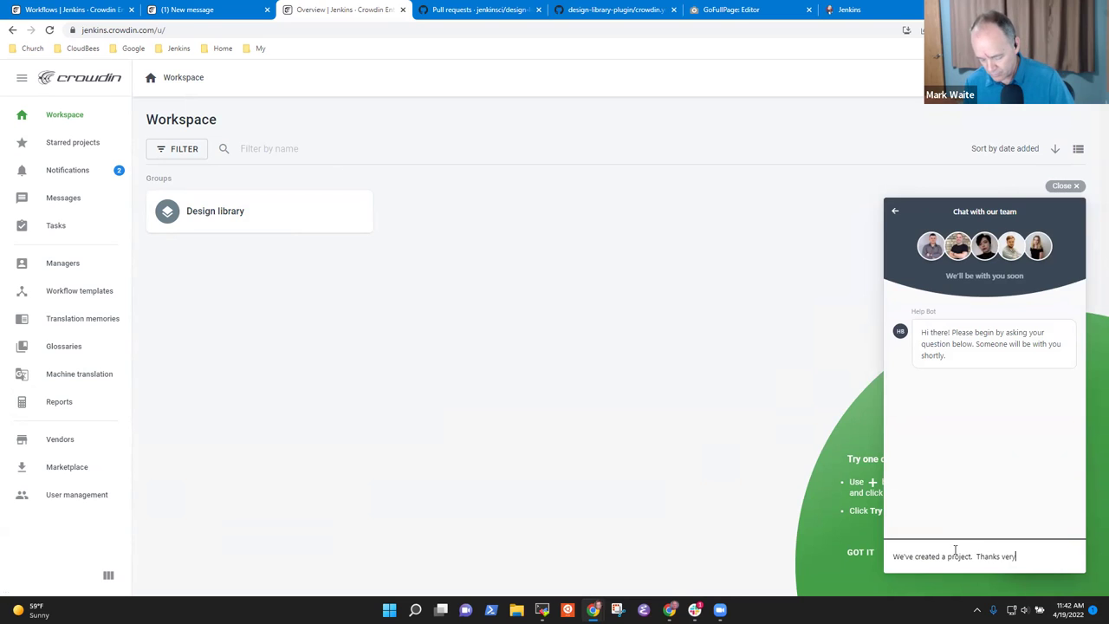
{"action": "type", "text": "ch"}
{"action": "key", "text": "BackSpace"}
{"action": "key", "text": "BackSpace"}
{"action": "key", "text": "BackSpace"}
{"action": "key", "text": "BackSpace"}
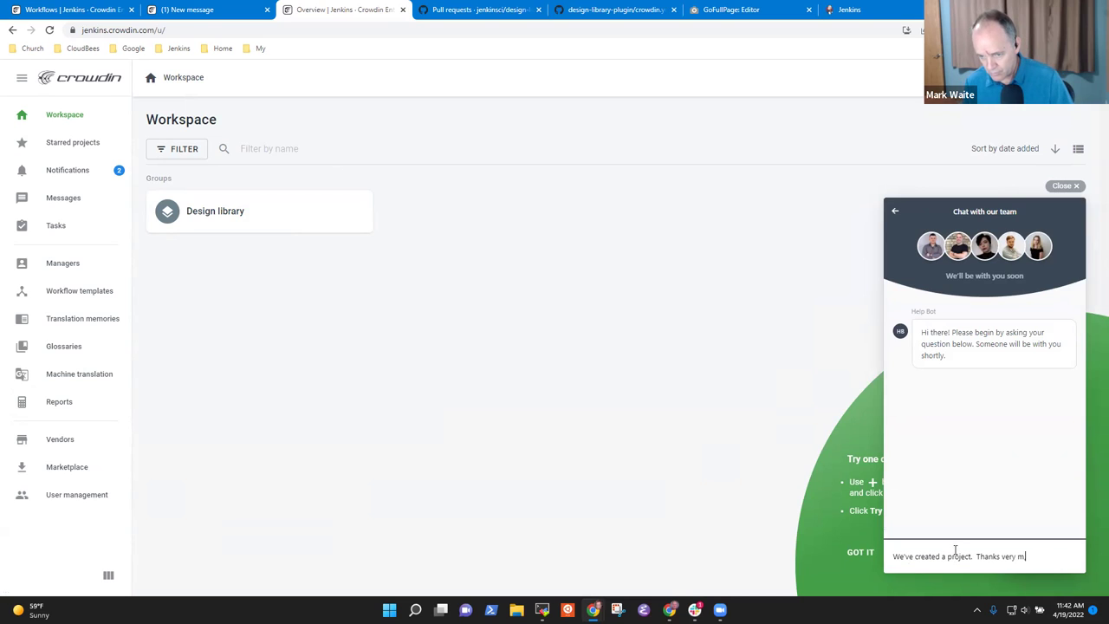
{"action": "type", "text": "uch.  We're conside"}
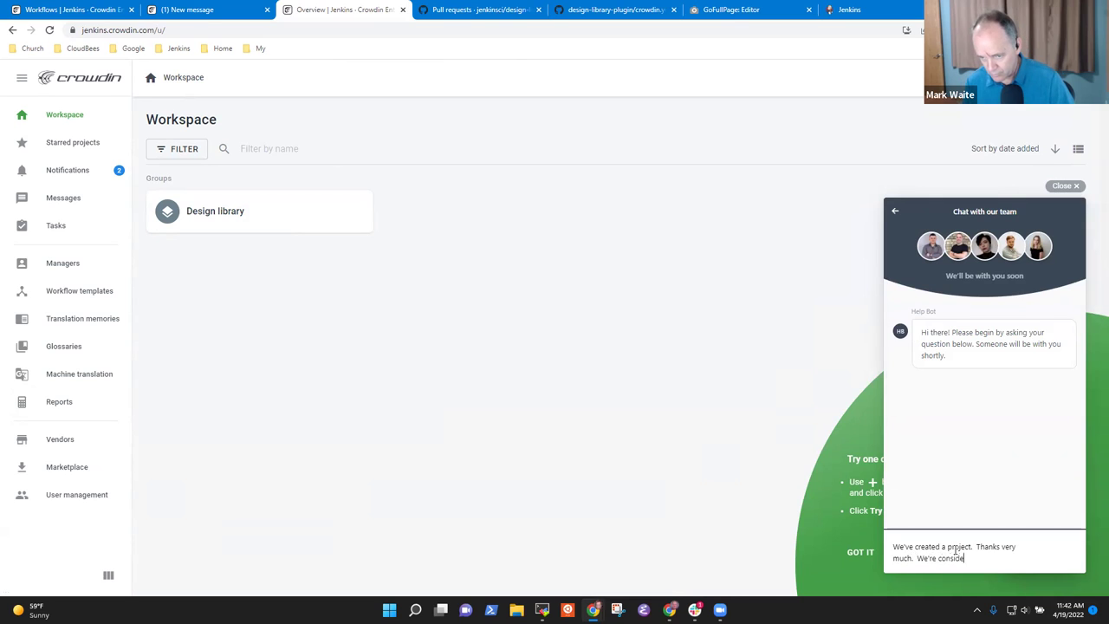
{"action": "key", "text": "ctrl+BackSpace"}
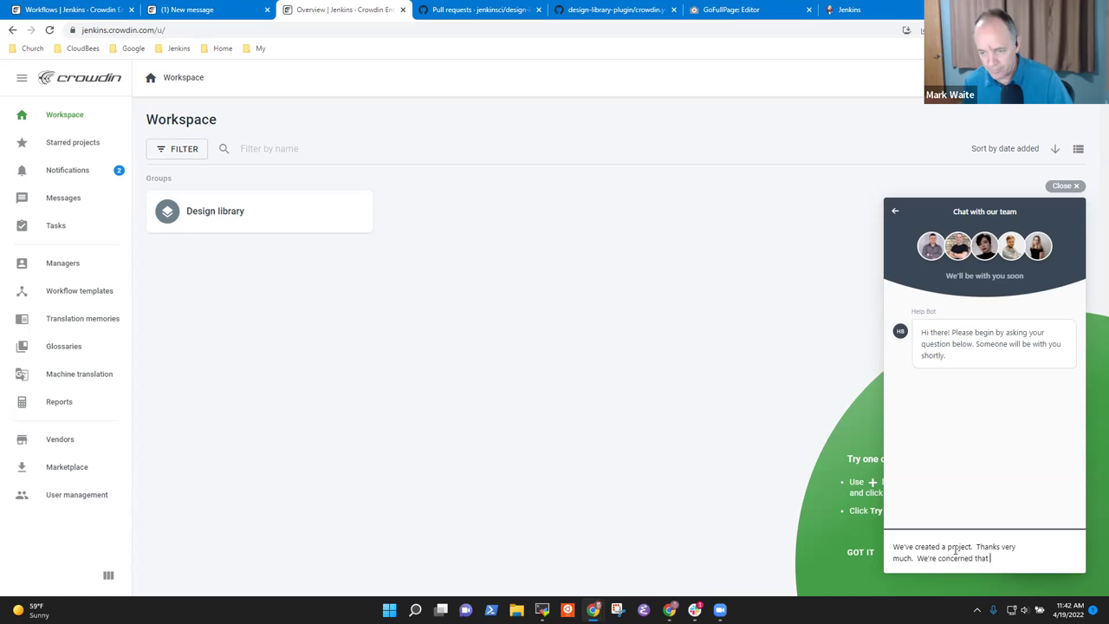
{"action": "type", "text": "concerned that"}
{"action": "key", "text": "ctrl+v"}
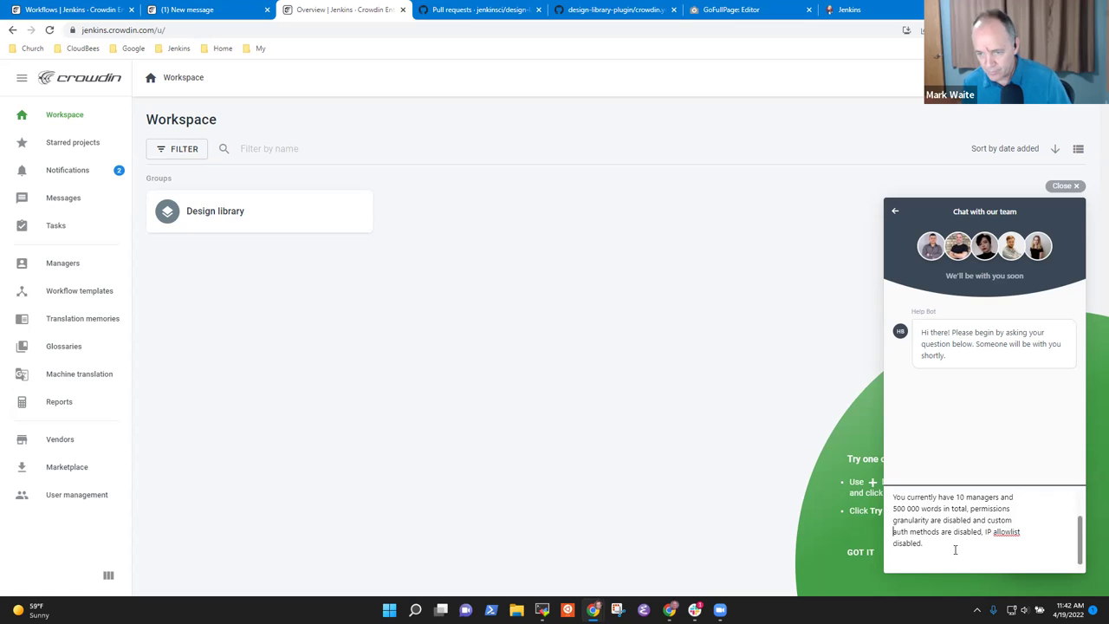
{"action": "key", "text": "Up"}
{"action": "key", "text": "Up"}
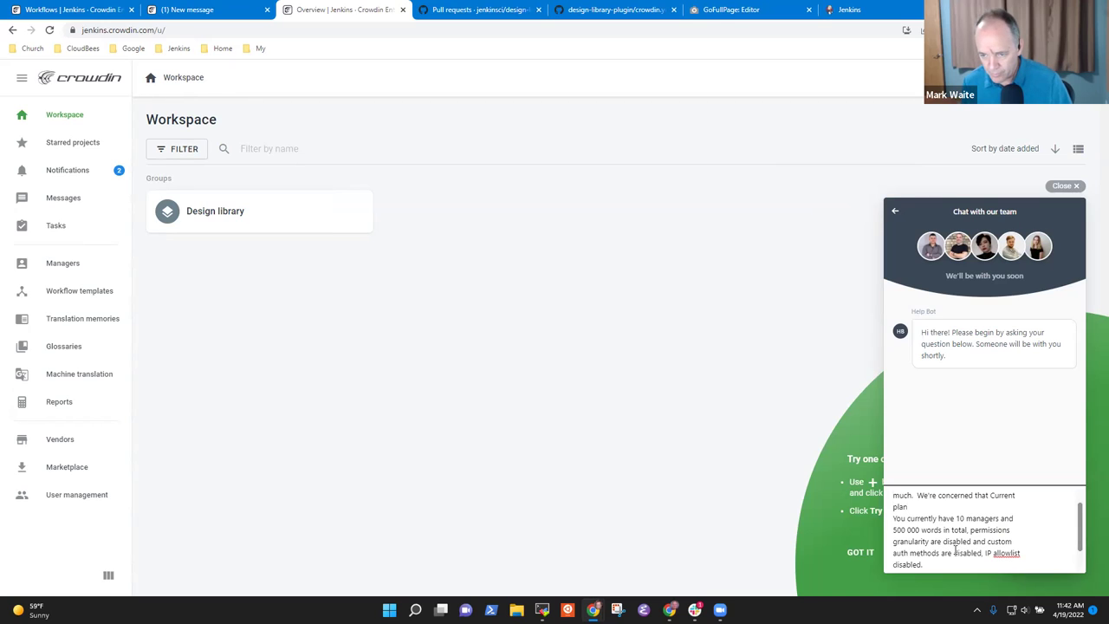
{"action": "key", "text": "Return"}
{"action": "key", "text": "Down"}
{"action": "key", "text": "Down"}
{"action": "key", "text": "Down"}
{"action": "key", "text": "Down"}
{"action": "key", "text": "Down"}
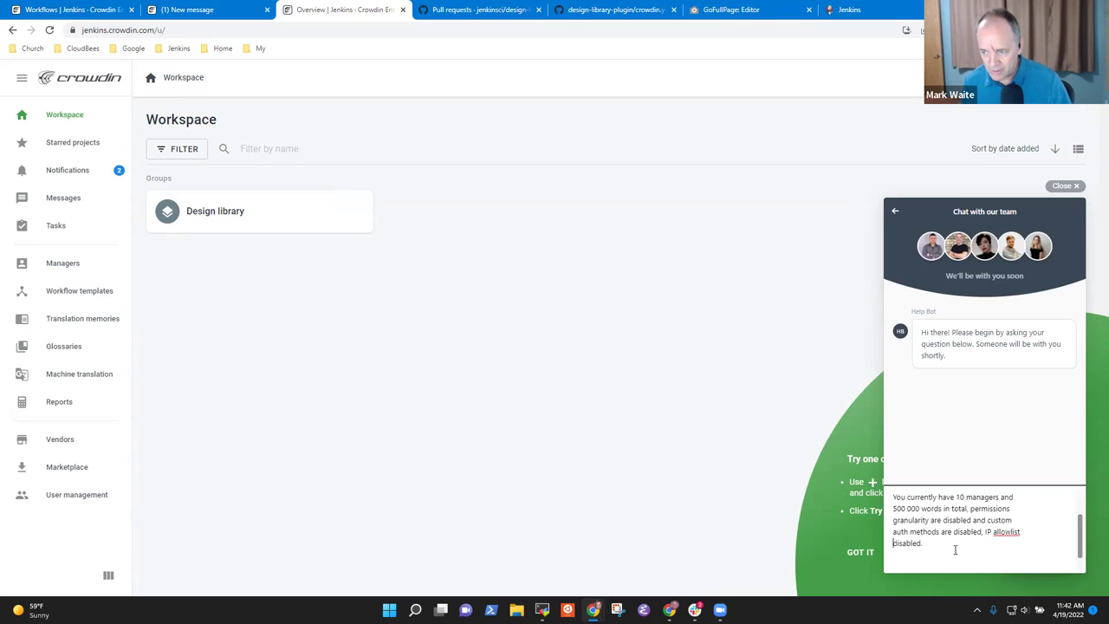
{"action": "key", "text": "ctrl+Home"}
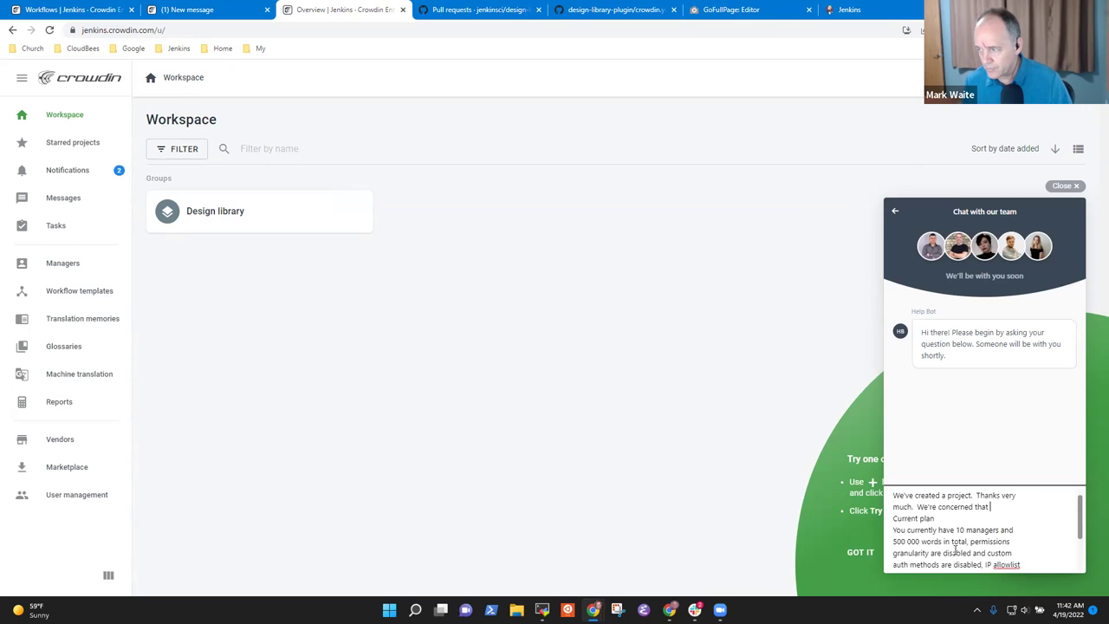
- Add that current plan limits won't be enough for the Jenkins project and more words are needed, then send
{"action": "type", "text": "limits of cuyrre"}
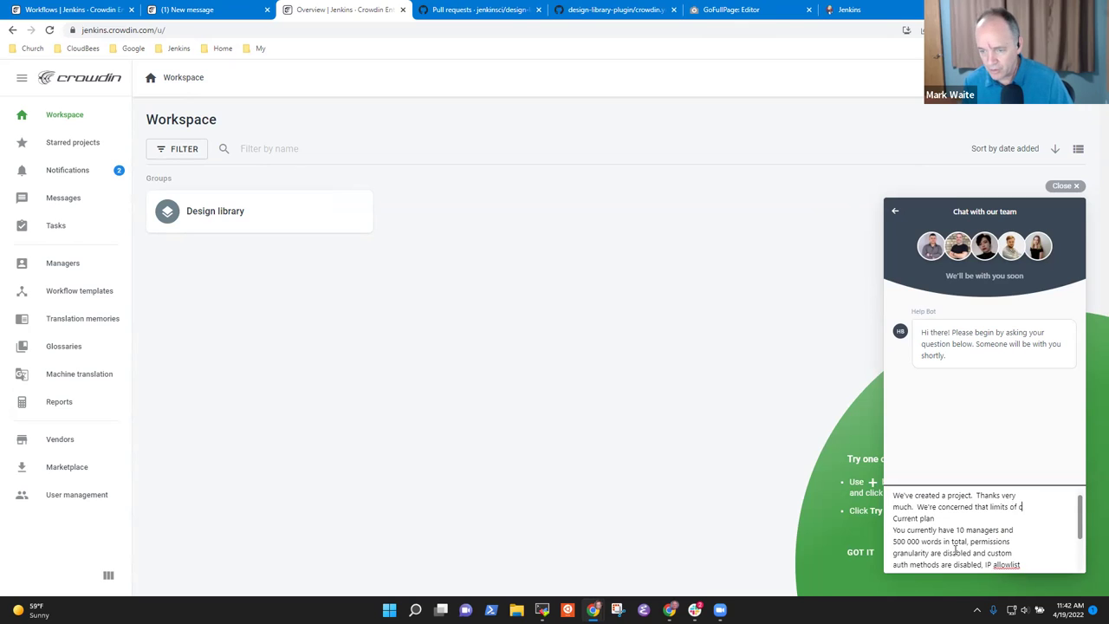
{"action": "key", "text": "BackSpace"}
{"action": "key", "text": "BackSpace"}
{"action": "type", "text": "rent"}
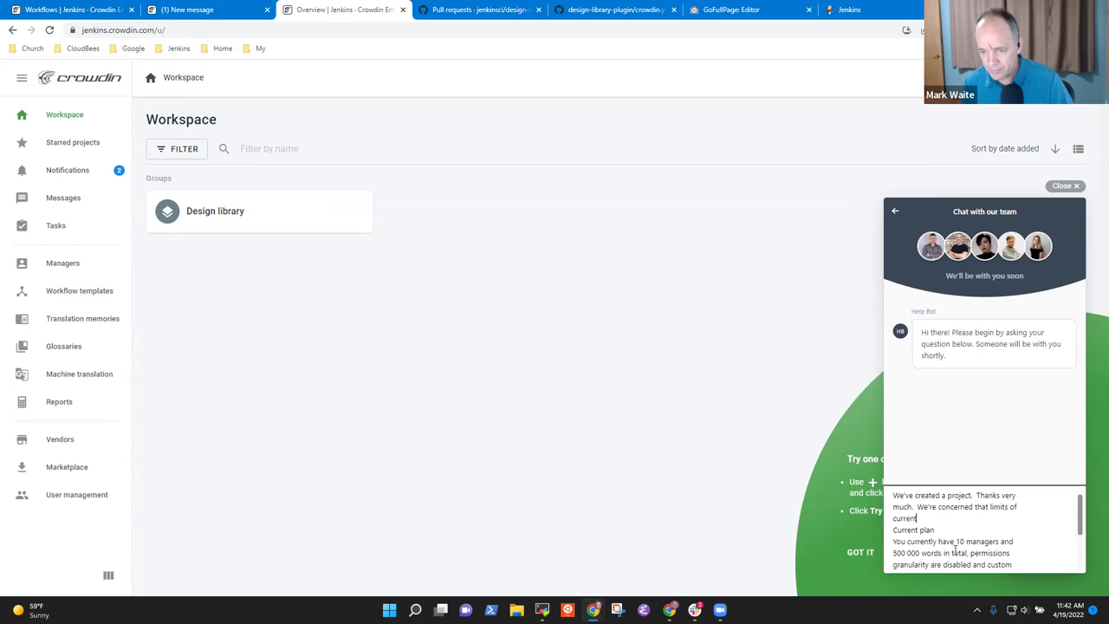
{"action": "type", "text": " plan won't be enough for the Jenkins pl"}
{"action": "key", "text": "BackSpace"}
{"action": "type", "text": "roject.  We need more"}
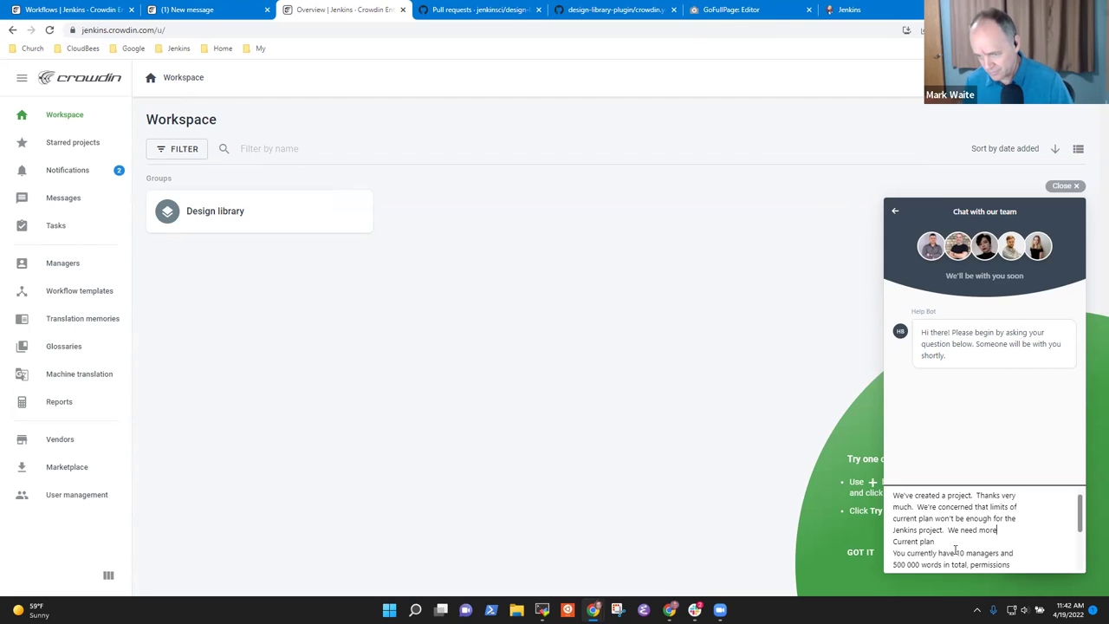
{"action": "type", "text": " words."}
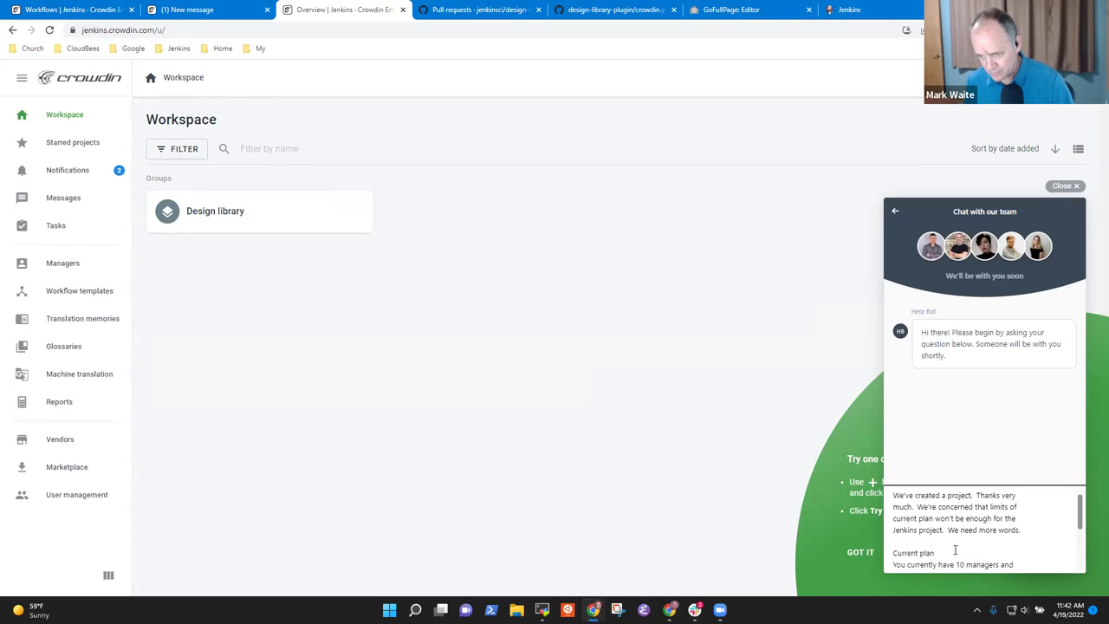
{"action": "key", "text": "Return"}
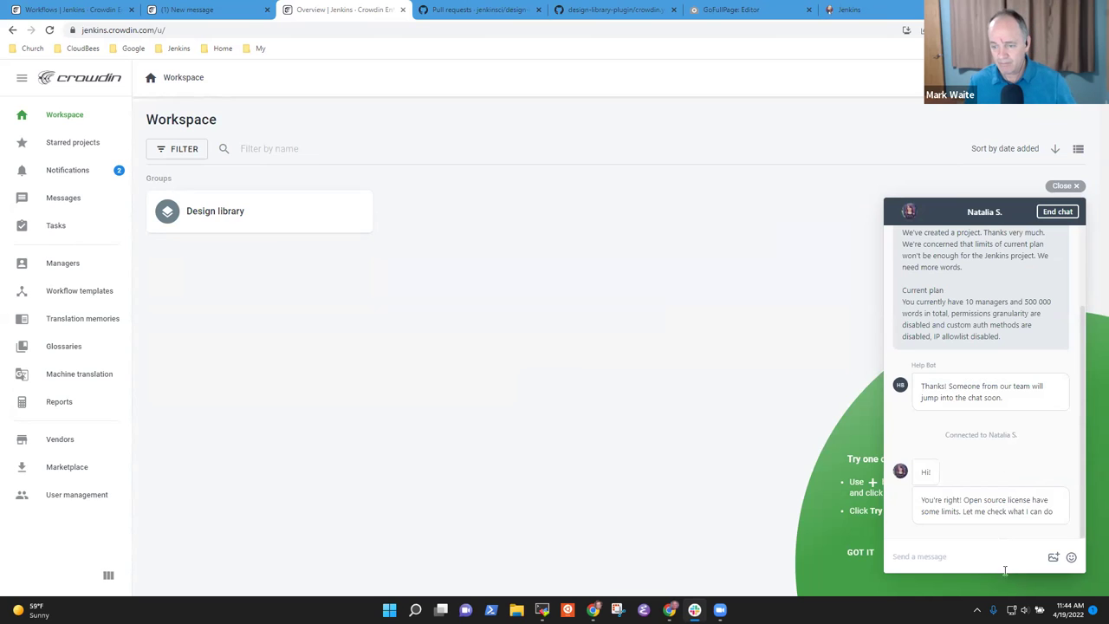
- Wait for the agent's reply about open source licence limits, then focus the reply box
{"action": "left_click", "coordinate": [984, 545]}
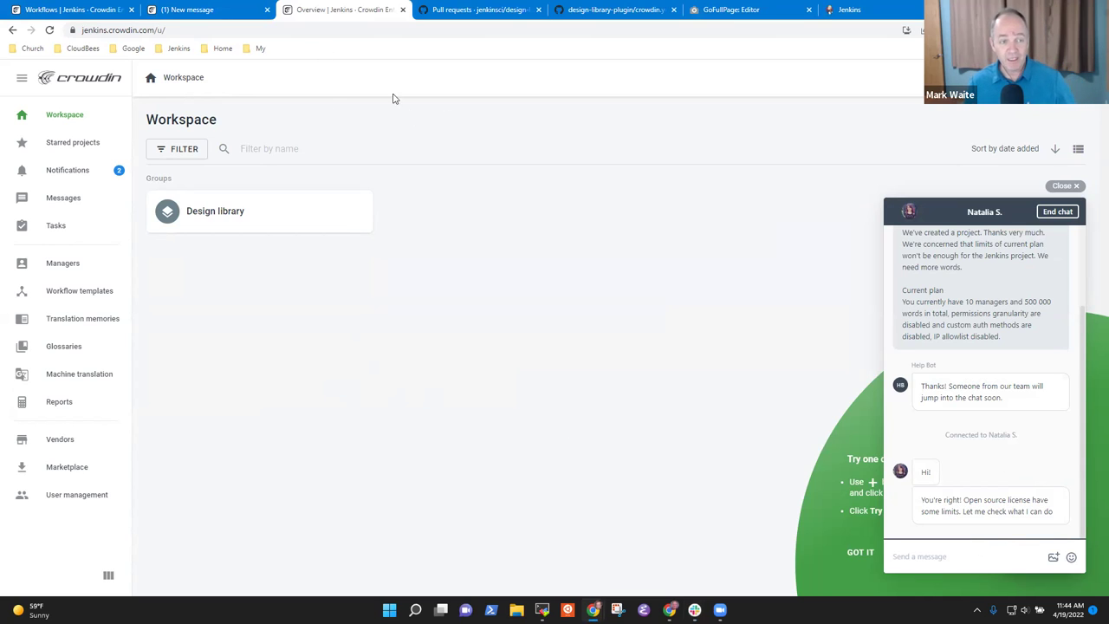
- Close the GoFullPage editor and jenkins.io pages and return to the Crowdin workspace
{"action": "left_click", "coordinate": [208, 11]}
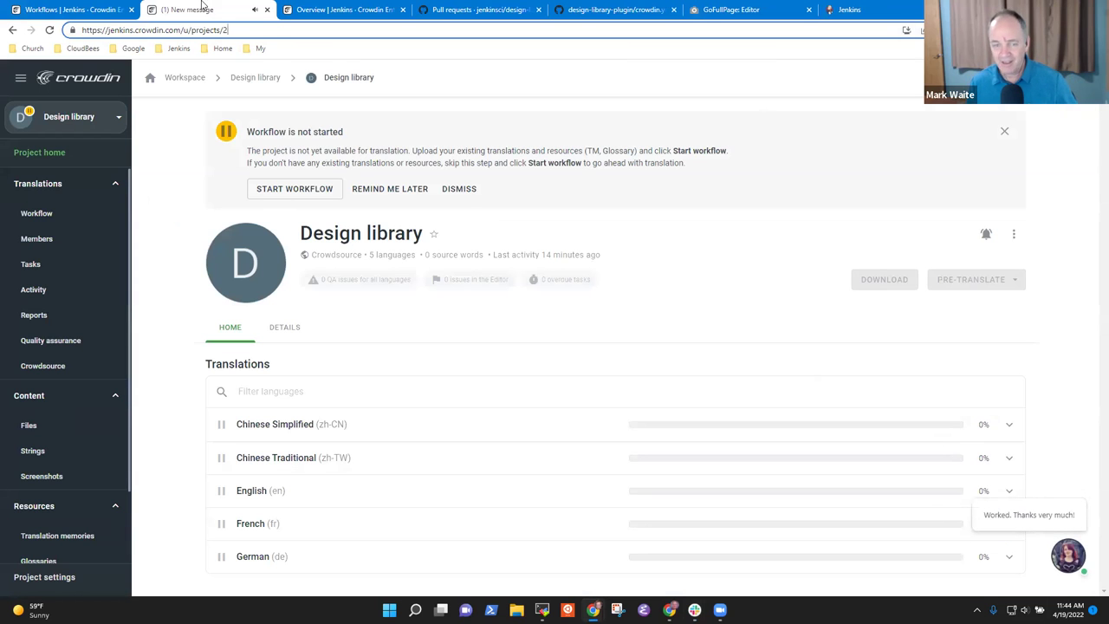
{"action": "left_click", "coordinate": [346, 9]}
{"action": "left_click", "coordinate": [997, 545]}
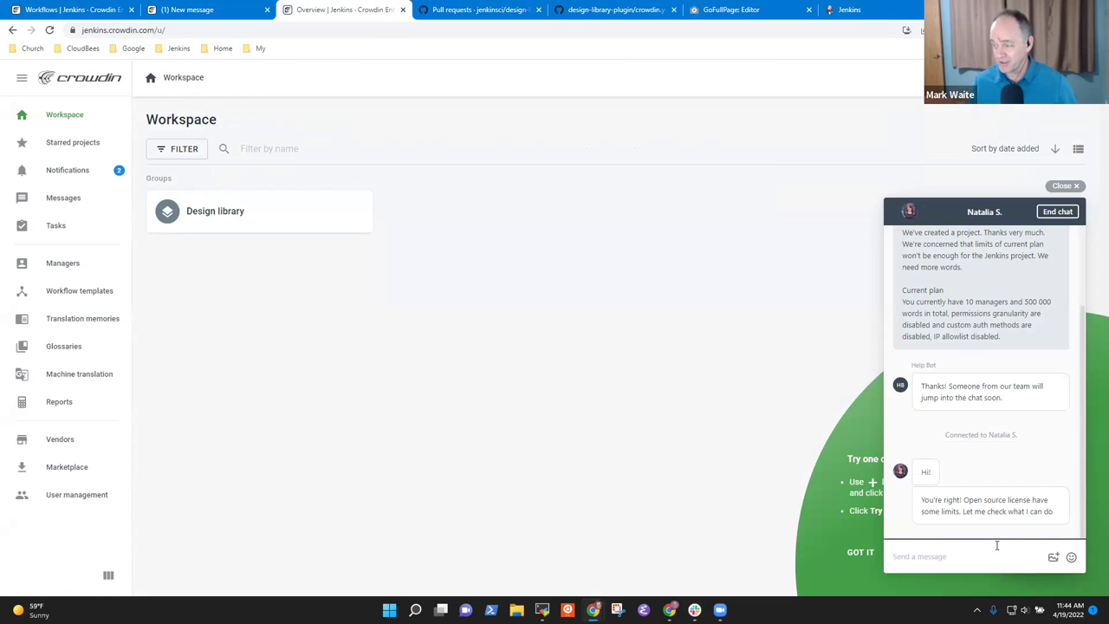
{"action": "left_click", "coordinate": [809, 10]}
{"action": "left_click", "coordinate": [788, 13]}
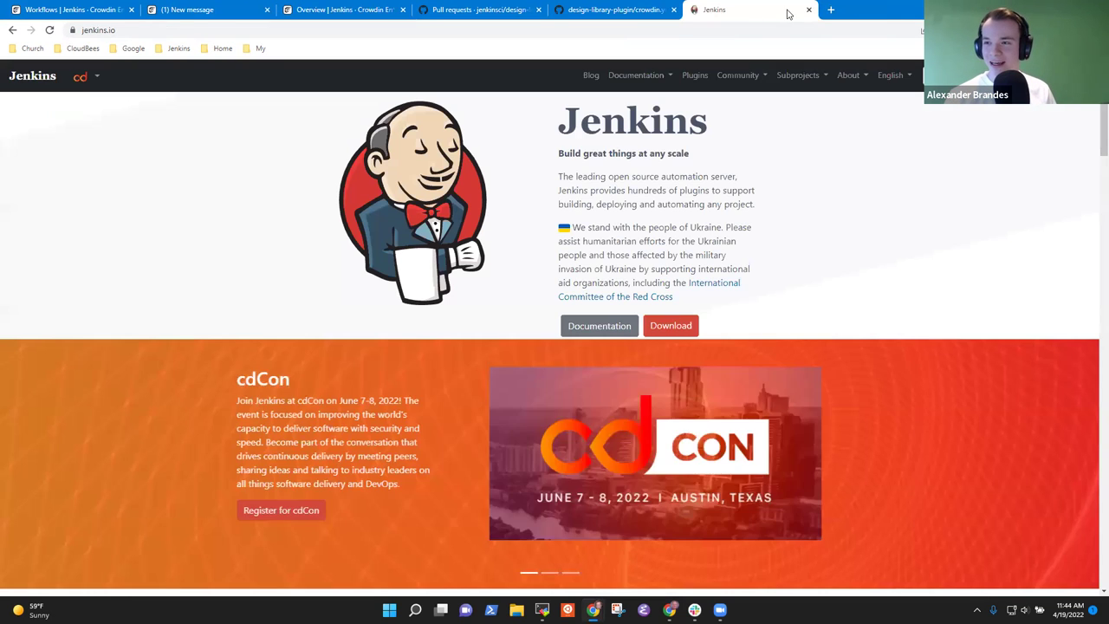
{"action": "left_click", "coordinate": [808, 9]}
{"action": "left_click", "coordinate": [346, 9]}
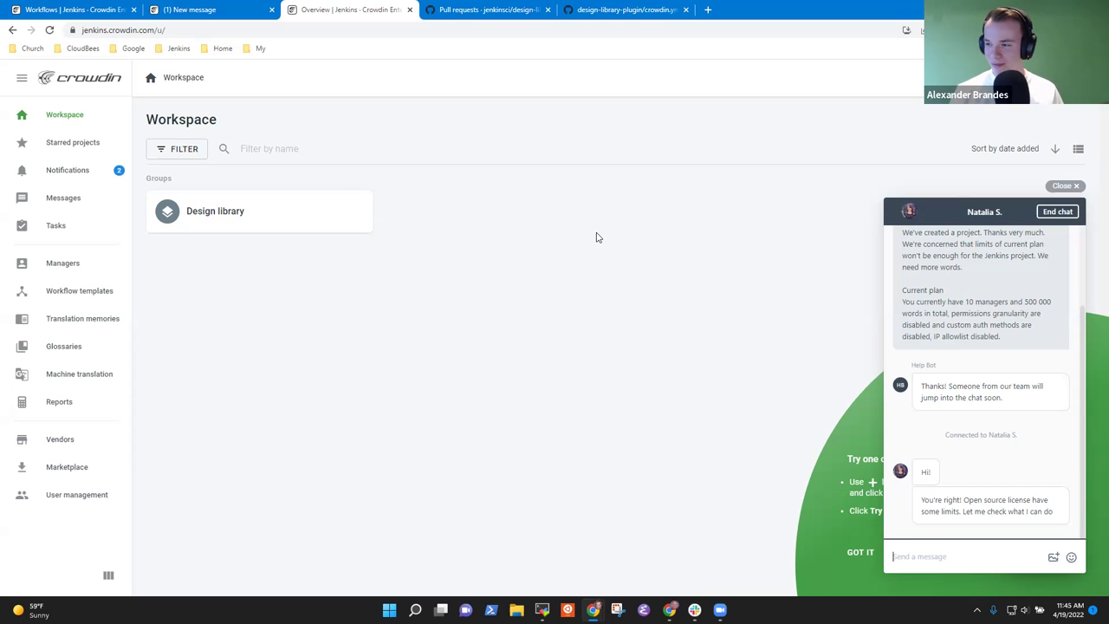
- Open the Design library project, review its Workflow and Members pages, then show GitHub's crowdin.yml
{"action": "left_click", "coordinate": [227, 224]}
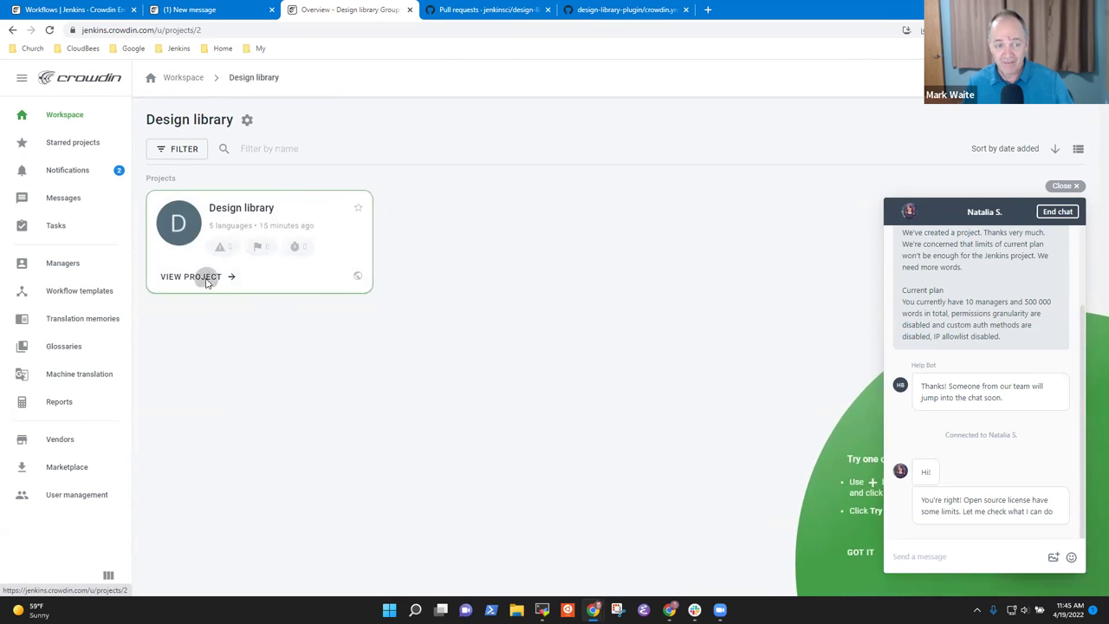
{"action": "left_click", "coordinate": [208, 279]}
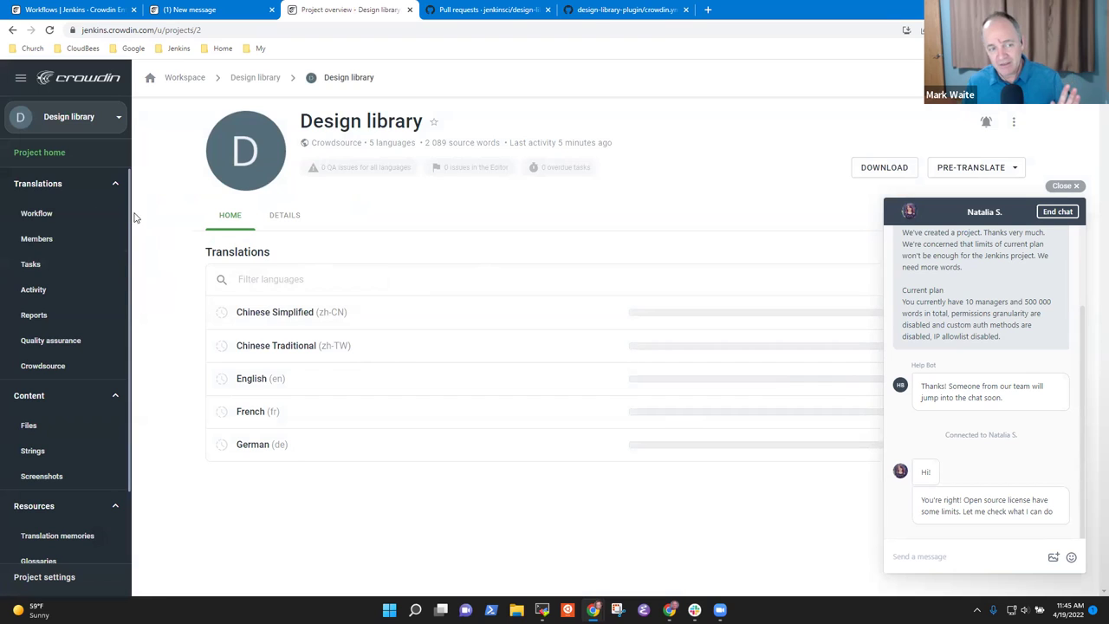
{"action": "left_click", "coordinate": [71, 223]}
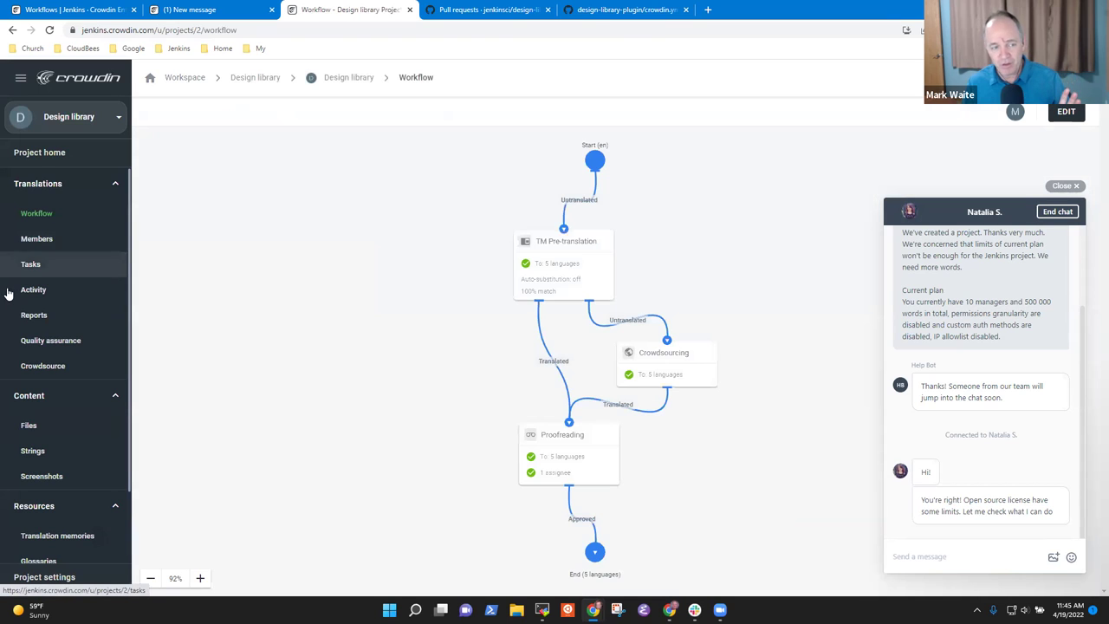
{"action": "left_click", "coordinate": [65, 248]}
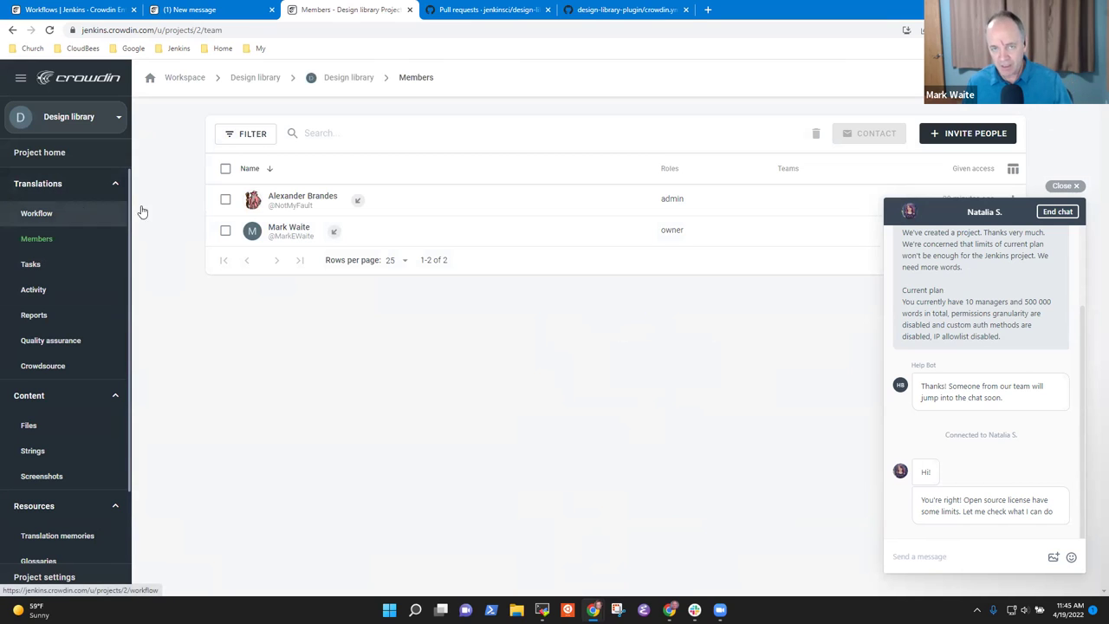
{"action": "left_click", "coordinate": [576, 9]}
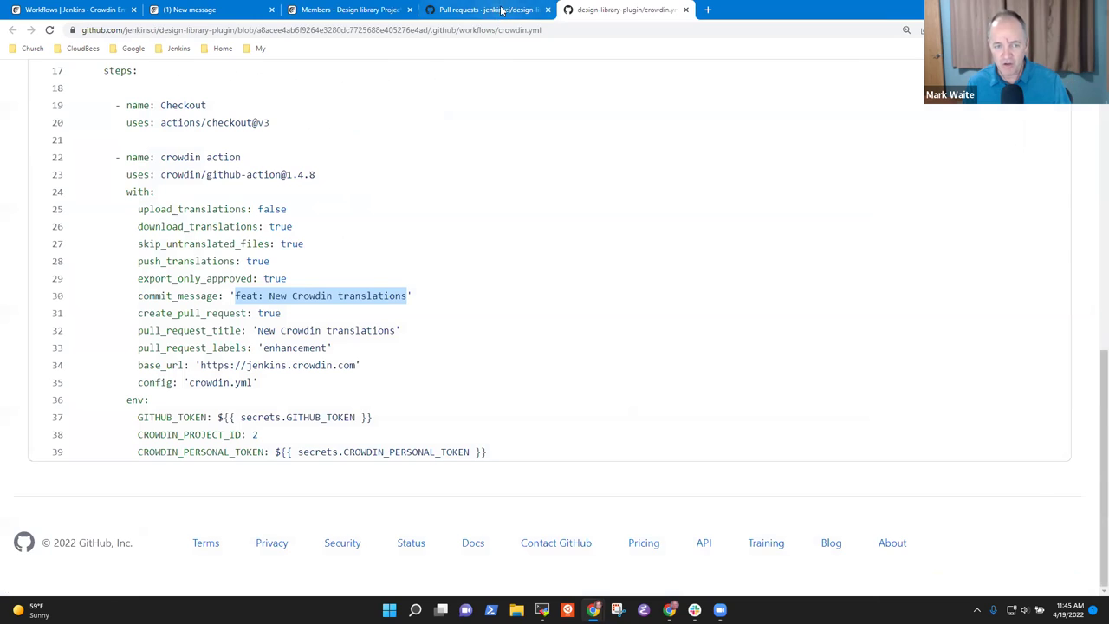
- Check design-library-plugin's closed pull requests, then return to the Crowdin Members page
{"action": "left_click", "coordinate": [503, 10]}
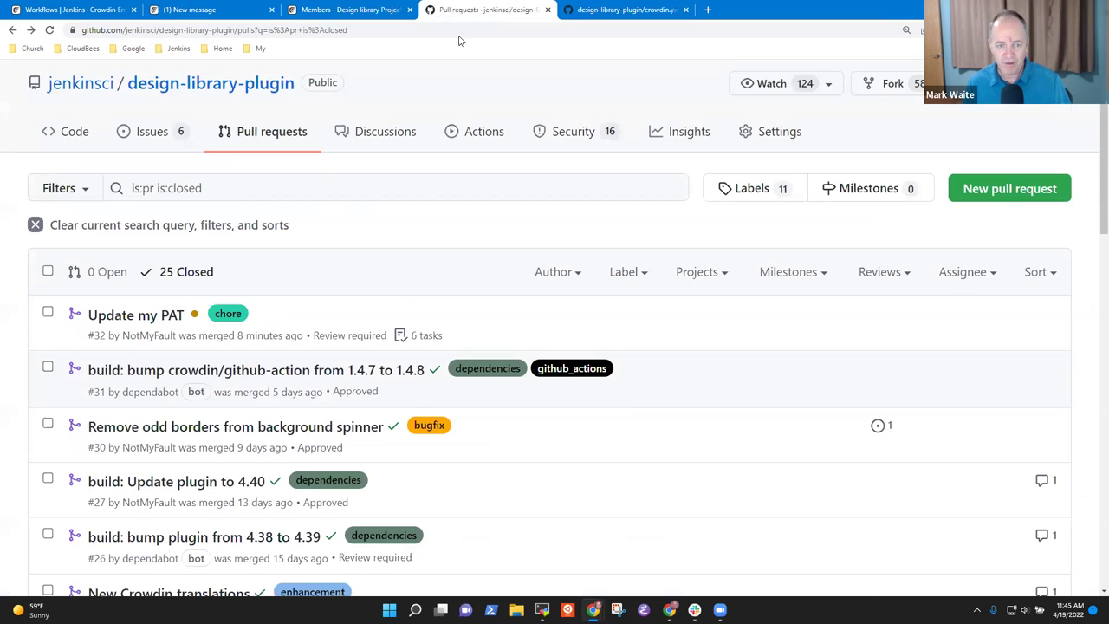
{"action": "left_click", "coordinate": [351, 14]}
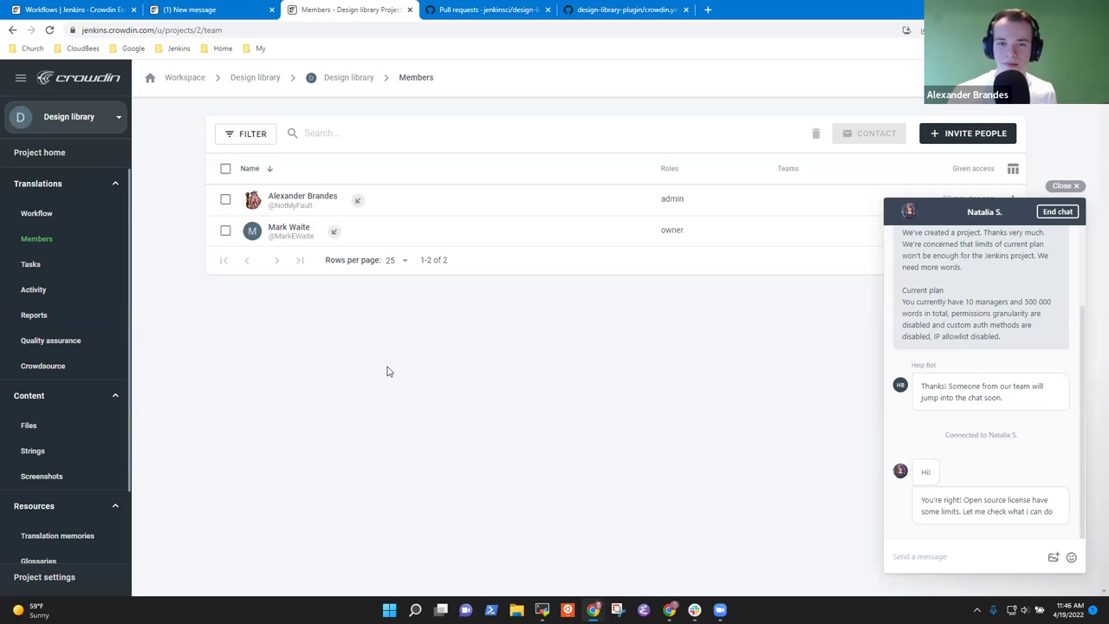
- Show the Design library project's Strings page under Content
{"action": "left_click", "coordinate": [32, 451]}
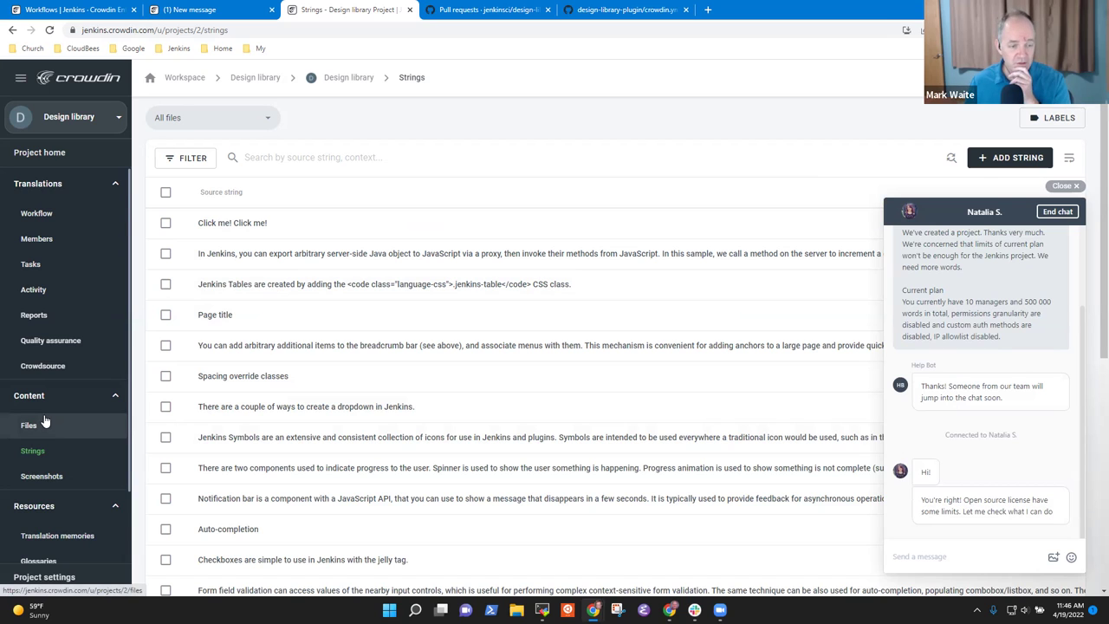
{"action": "left_click", "coordinate": [54, 476]}
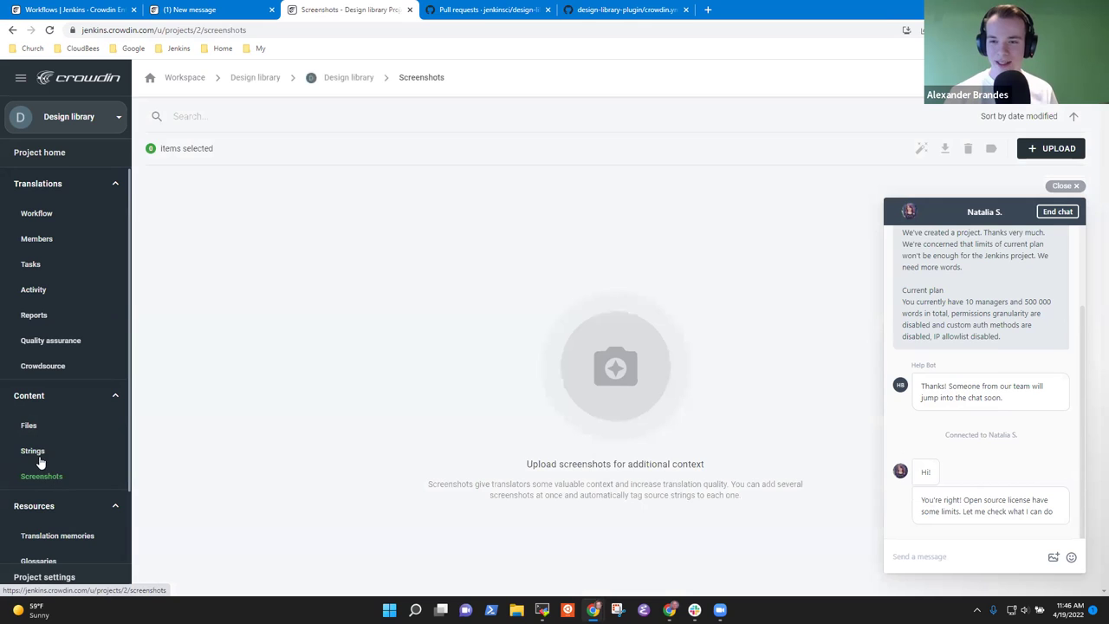
{"action": "left_click", "coordinate": [39, 453]}
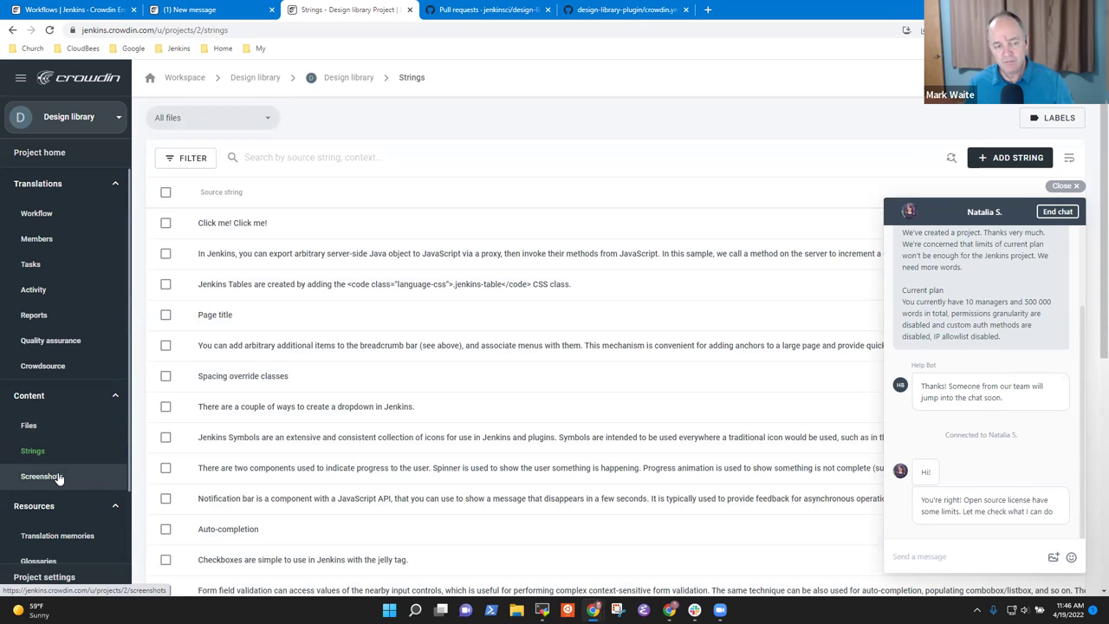
{"action": "left_click", "coordinate": [58, 477]}
{"action": "left_click", "coordinate": [45, 455]}
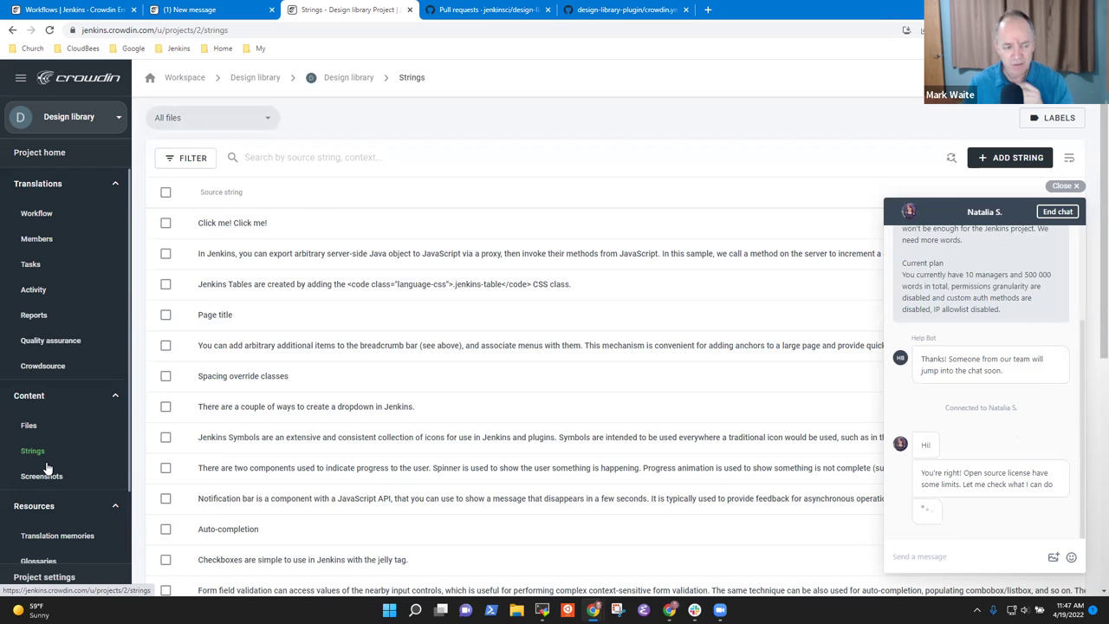
{"action": "left_click", "coordinate": [52, 483]}
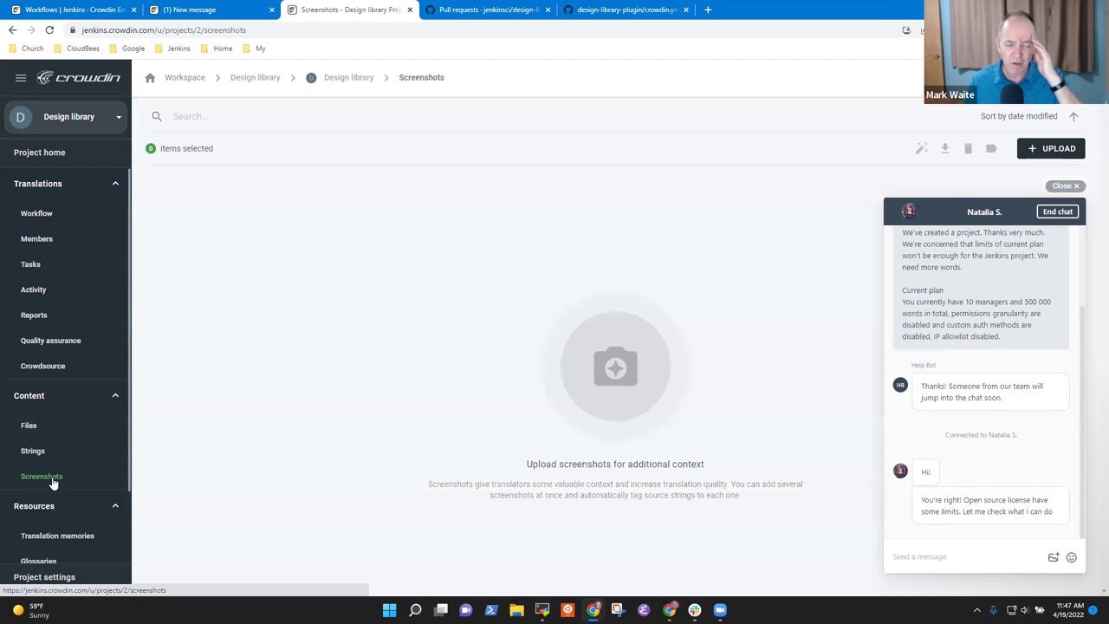
{"action": "left_click", "coordinate": [39, 450]}
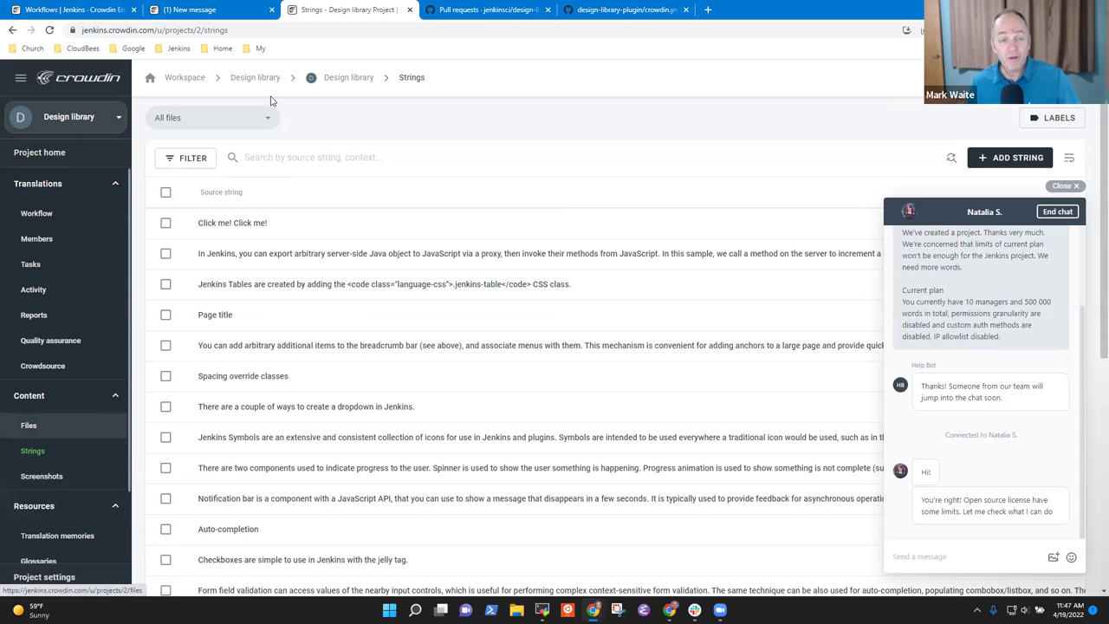
- In a new page, go to jenkins.io via the Jenkins bookmark and browse the Pipeline documentation
{"action": "left_click", "coordinate": [708, 9]}
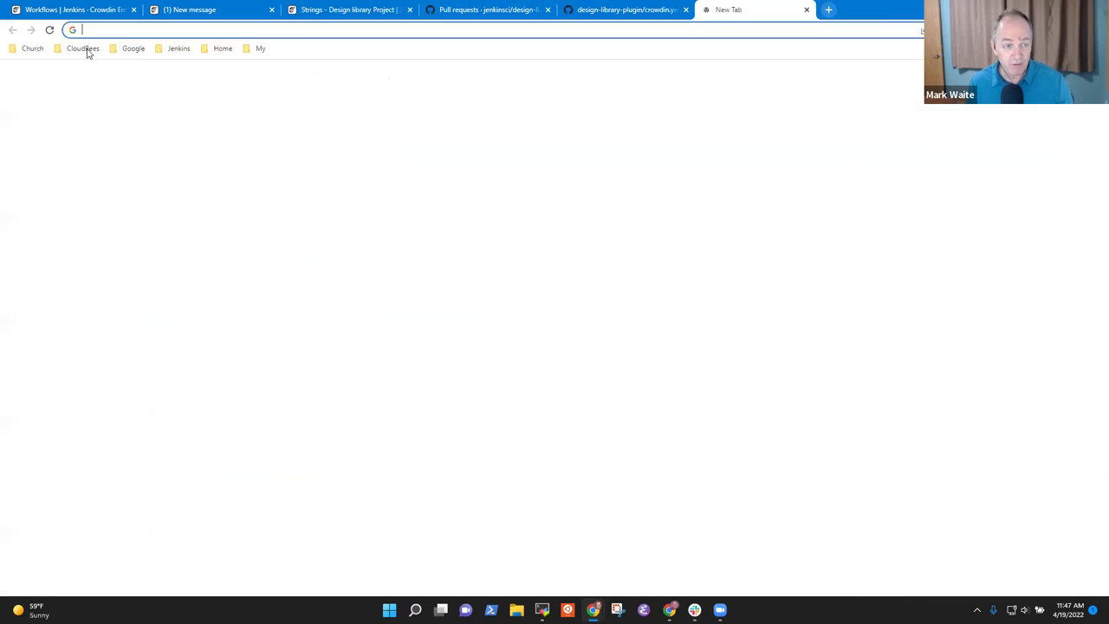
{"action": "left_click", "coordinate": [179, 49]}
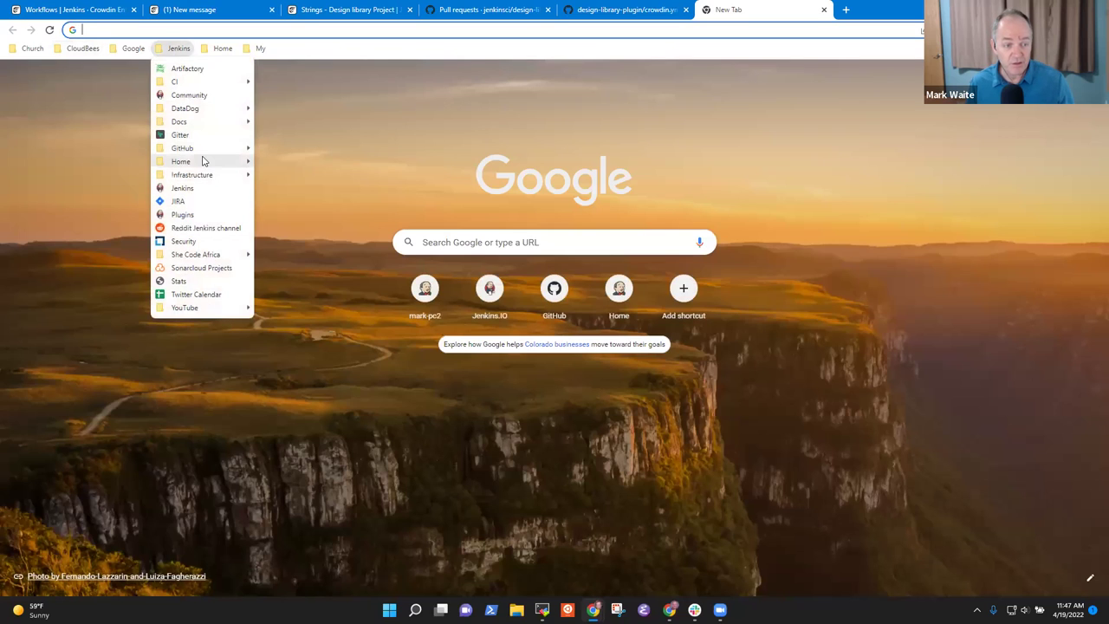
{"action": "left_click", "coordinate": [197, 188]}
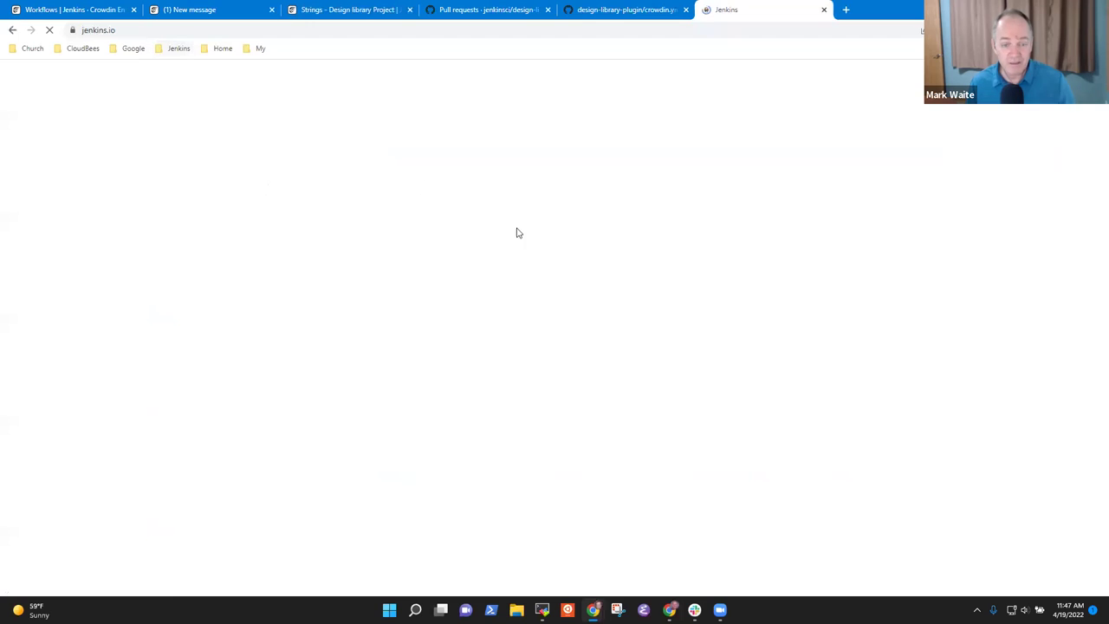
{"action": "mouse_move", "coordinate": [637, 83]}
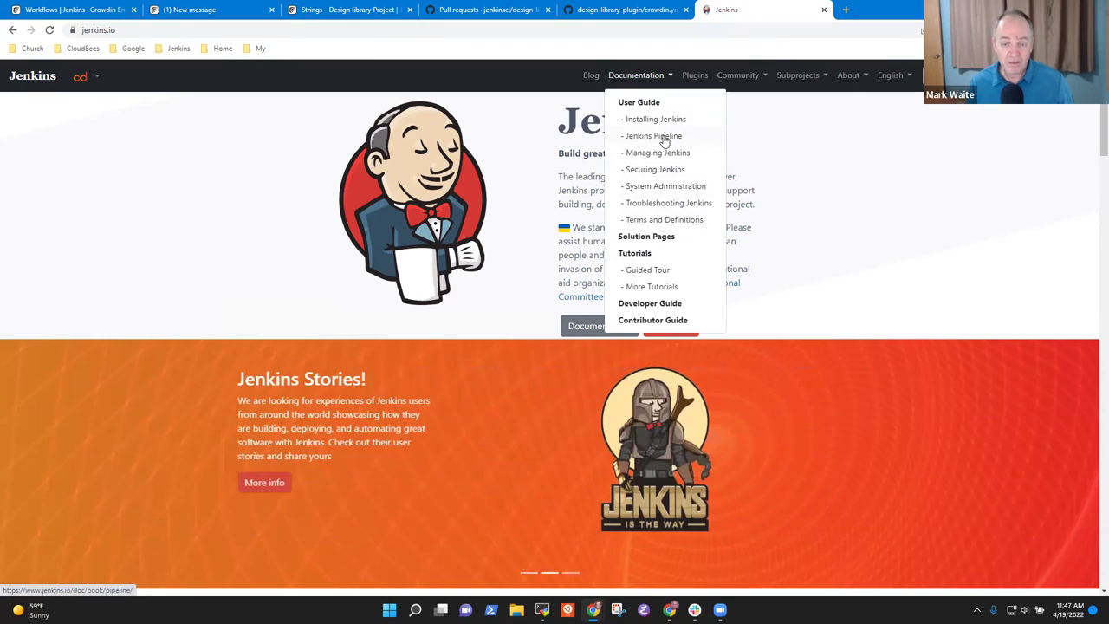
{"action": "left_click", "coordinate": [663, 139]}
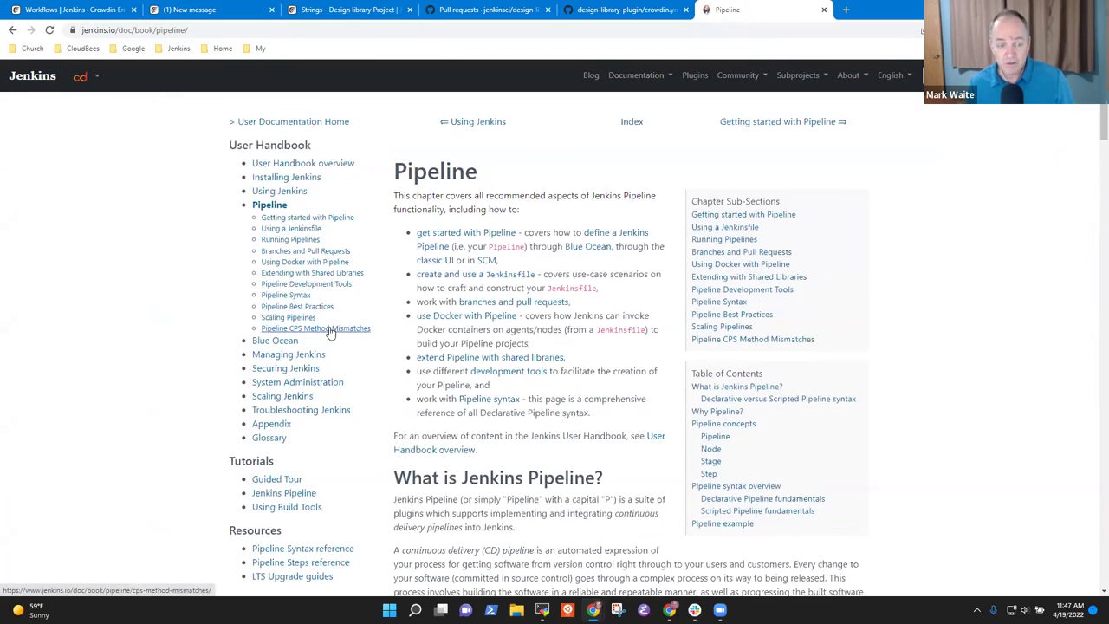
{"action": "scroll", "coordinate": [330, 333], "scroll_direction": "down", "scroll_amount": 2}
{"action": "scroll", "coordinate": [390, 338], "scroll_direction": "up", "scroll_amount": 2}
{"action": "scroll", "coordinate": [476, 342], "scroll_direction": "down", "scroll_amount": 7}
{"action": "scroll", "coordinate": [554, 351], "scroll_direction": "down", "scroll_amount": 15}
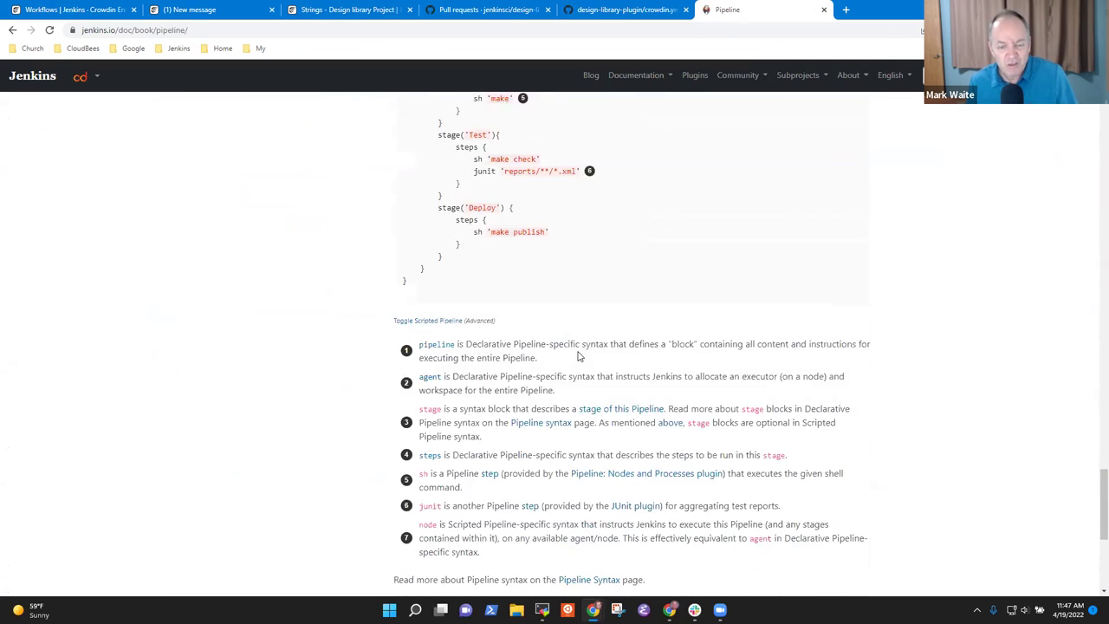
{"action": "scroll", "coordinate": [578, 356], "scroll_direction": "down", "scroll_amount": 5}
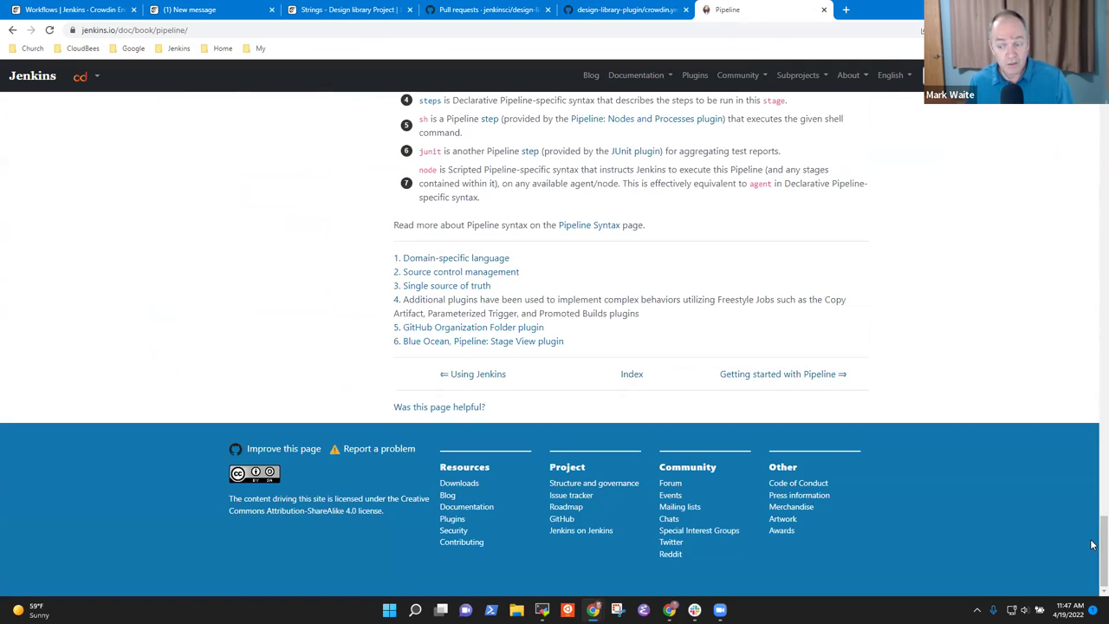
{"action": "scroll", "coordinate": [1086, 158], "scroll_direction": "up", "scroll_amount": 20}
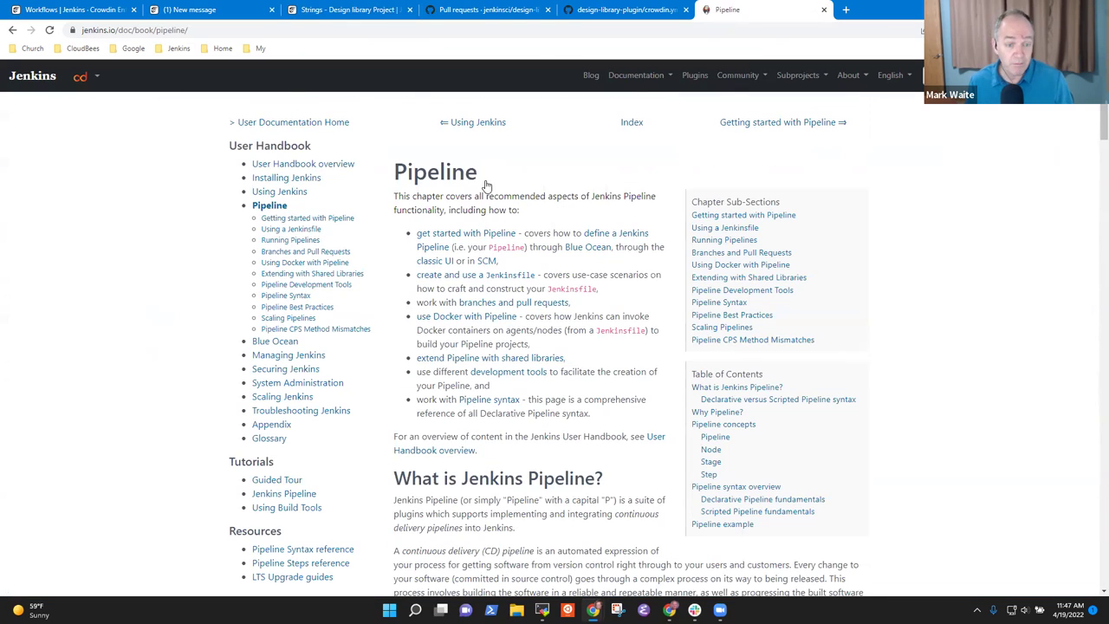
- Read through the Using a Jenkinsfile documentation page and return to its top
{"action": "left_click", "coordinate": [305, 231]}
{"action": "scroll", "coordinate": [830, 290], "scroll_direction": "down", "scroll_amount": 10}
{"action": "scroll", "coordinate": [830, 291], "scroll_direction": "down", "scroll_amount": 20}
{"action": "scroll", "coordinate": [838, 289], "scroll_direction": "down", "scroll_amount": 20}
{"action": "scroll", "coordinate": [850, 290], "scroll_direction": "down", "scroll_amount": 20}
{"action": "scroll", "coordinate": [847, 299], "scroll_direction": "down", "scroll_amount": 20}
{"action": "scroll", "coordinate": [847, 301], "scroll_direction": "down", "scroll_amount": 20}
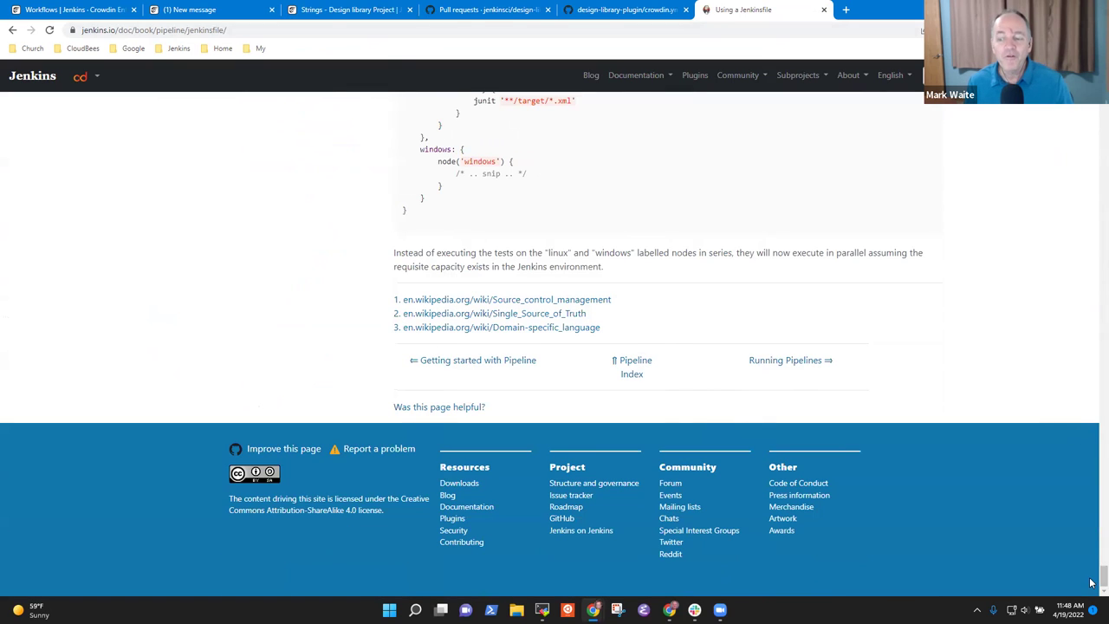
{"action": "key", "text": "Home"}
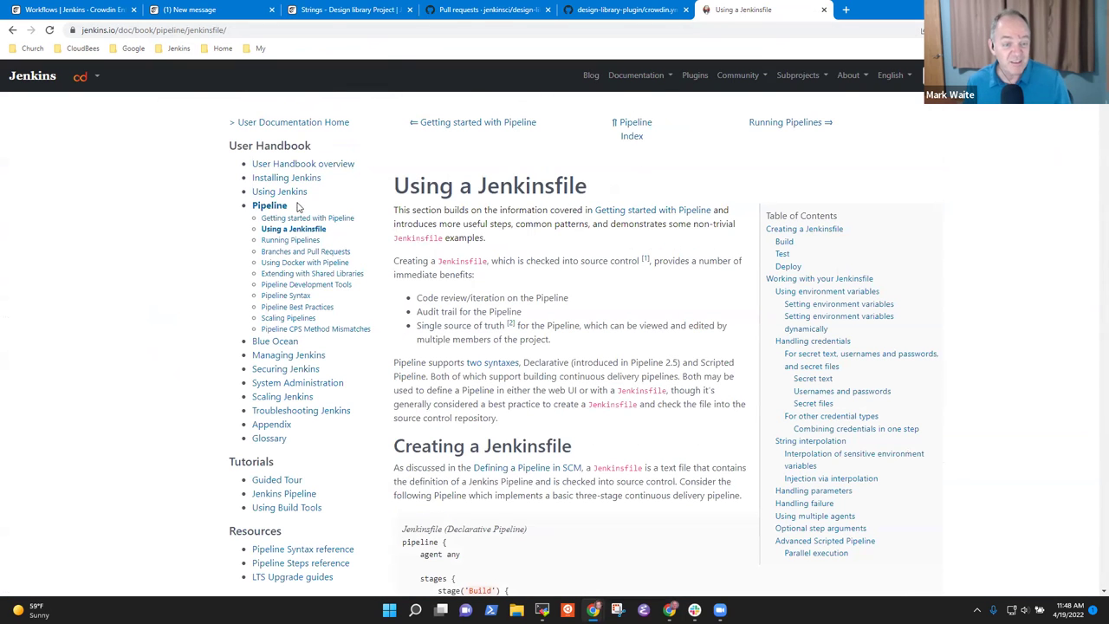
- Go to Installing Jenkins > Docker and scroll to the Unlocking Jenkins section
{"action": "left_click", "coordinate": [303, 182]}
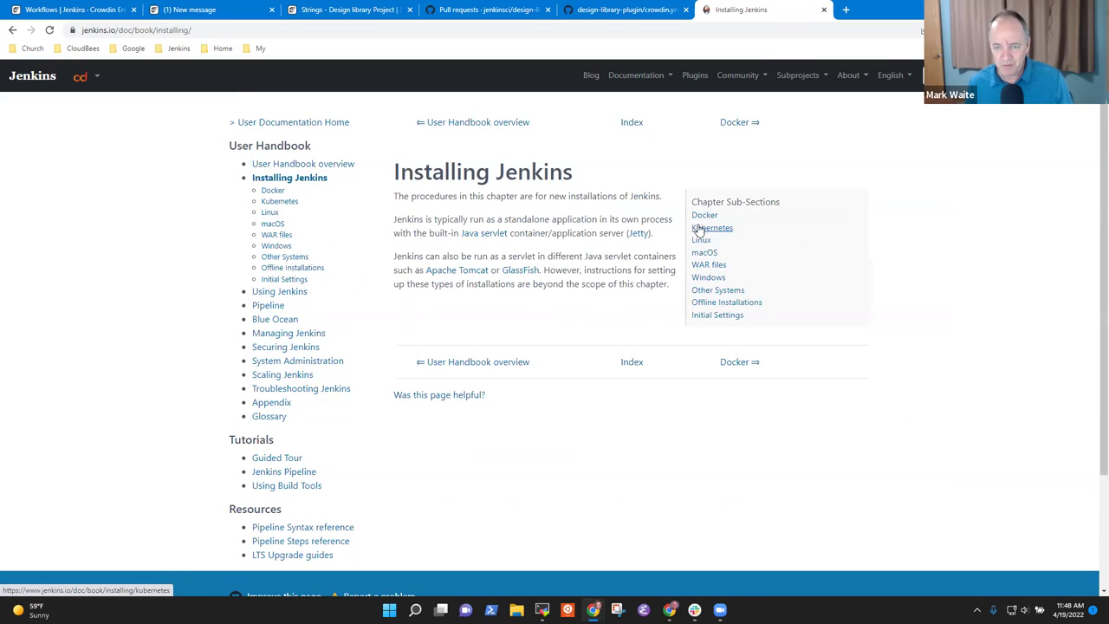
{"action": "left_click", "coordinate": [705, 216]}
{"action": "scroll", "coordinate": [814, 299], "scroll_direction": "down", "scroll_amount": 10}
{"action": "scroll", "coordinate": [797, 314], "scroll_direction": "down", "scroll_amount": 20}
{"action": "scroll", "coordinate": [773, 314], "scroll_direction": "down", "scroll_amount": 15}
{"action": "scroll", "coordinate": [776, 323], "scroll_direction": "up", "scroll_amount": 2}
{"action": "scroll", "coordinate": [776, 324], "scroll_direction": "down", "scroll_amount": 10}
{"action": "scroll", "coordinate": [777, 324], "scroll_direction": "up", "scroll_amount": 11}
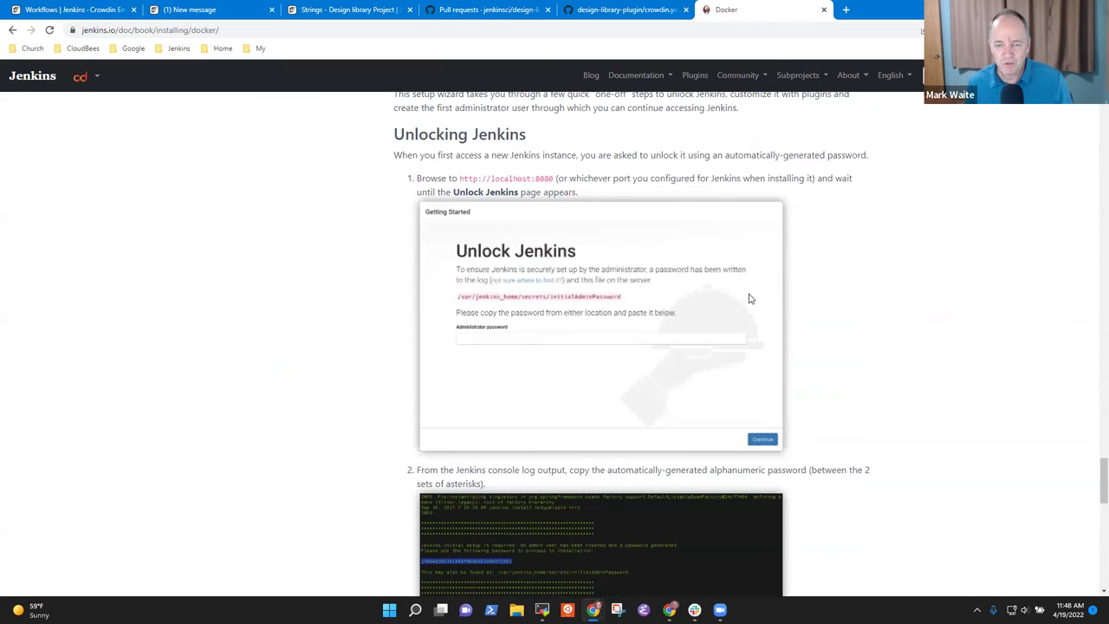
- View the Unlock Jenkins screenshot full size in its own tab, then close it
{"action": "right_click", "coordinate": [559, 319]}
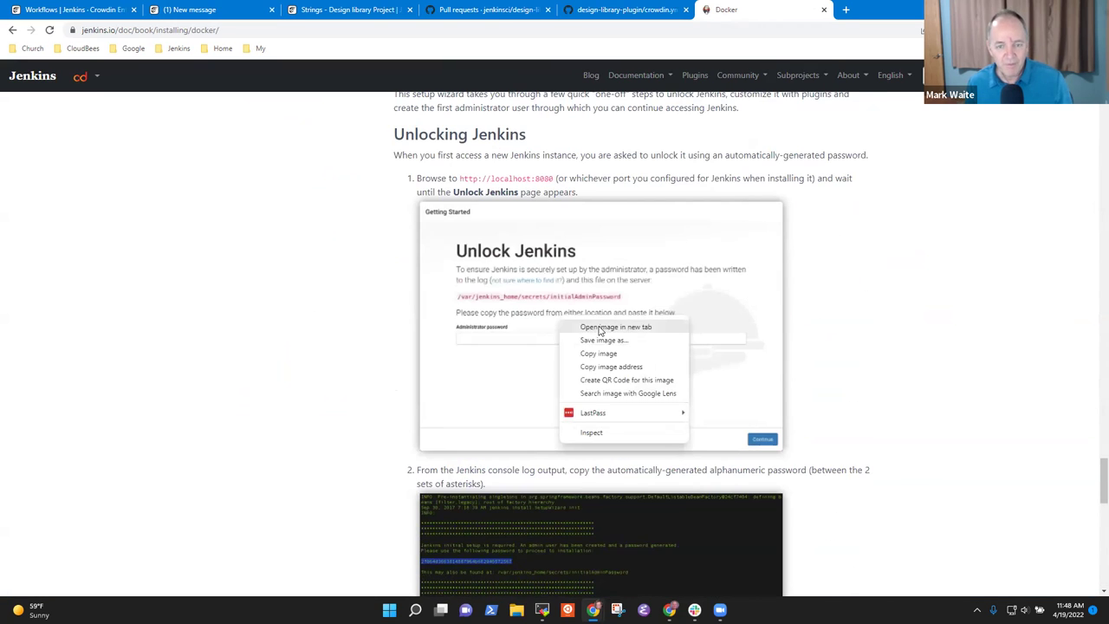
{"action": "left_click", "coordinate": [599, 327]}
{"action": "left_click", "coordinate": [883, 9]}
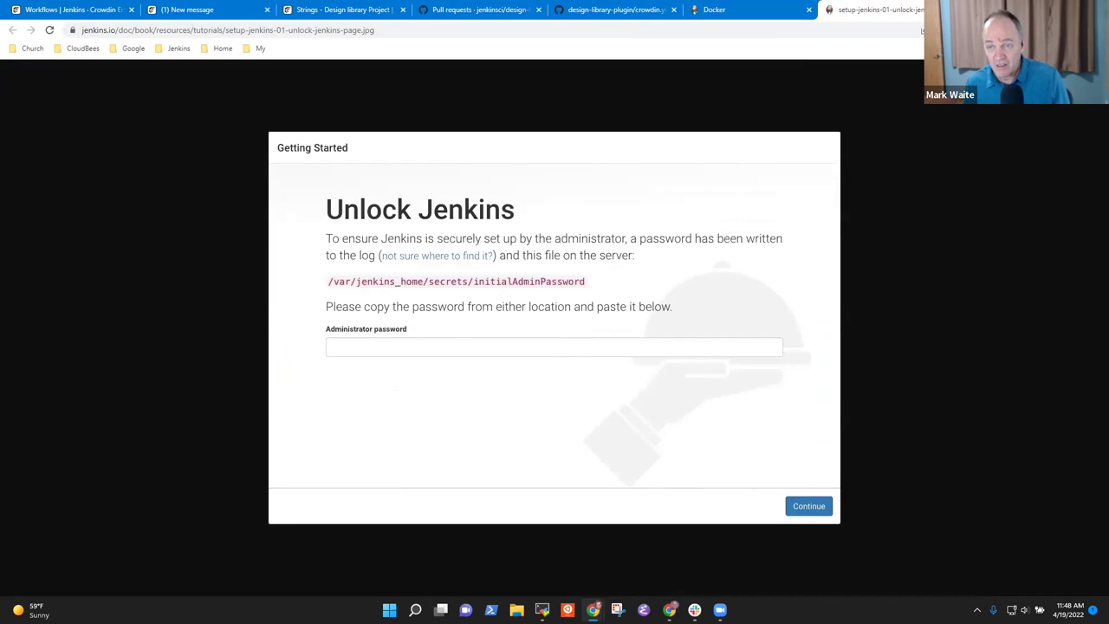
{"action": "key", "text": "ctrl+w"}
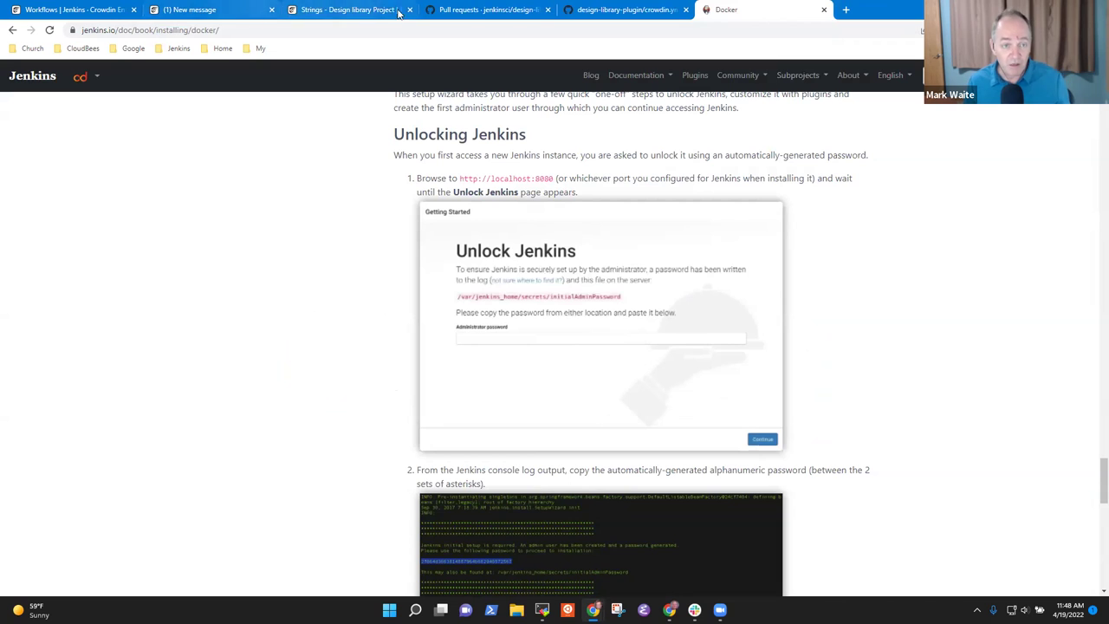
- Back in Crowdin, visit the Design library Screenshots page, then its Strings list
{"action": "left_click", "coordinate": [189, 10]}
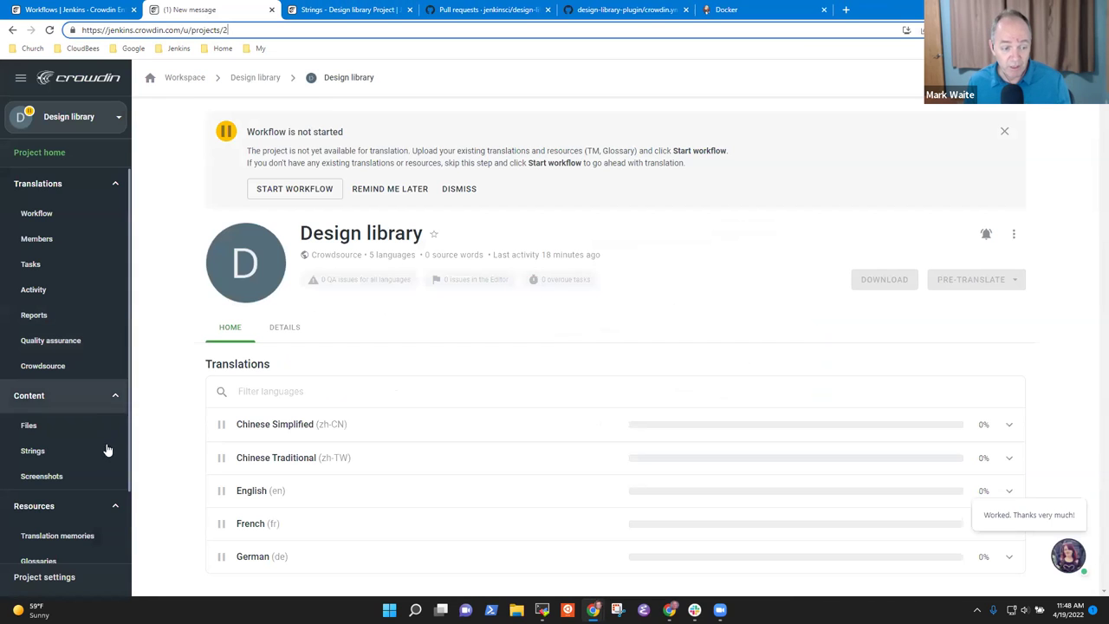
{"action": "left_click", "coordinate": [57, 477]}
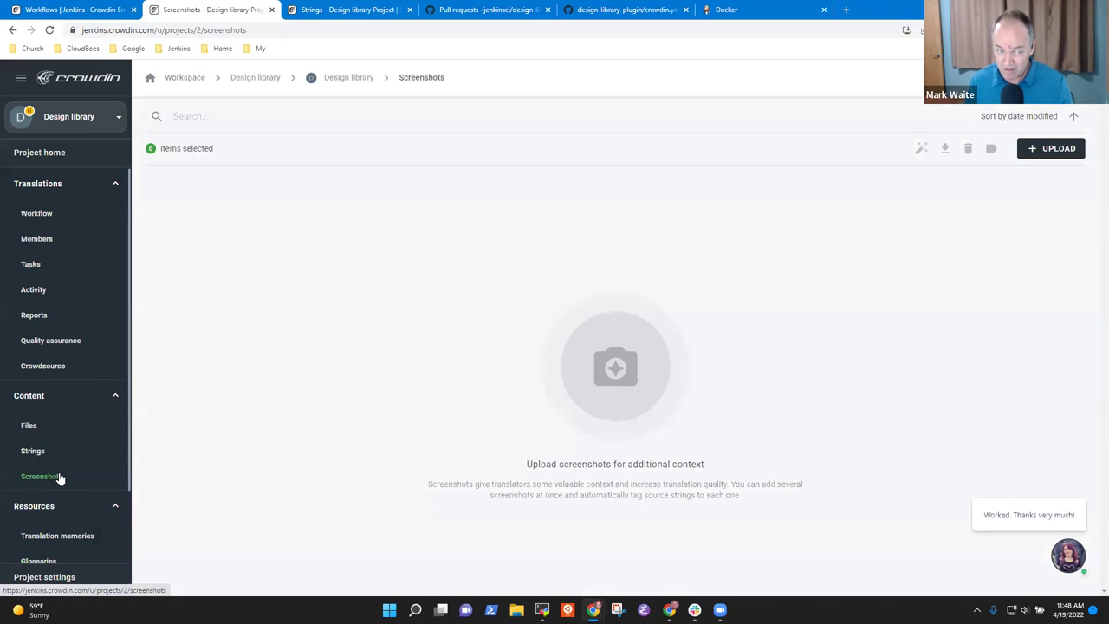
{"action": "left_click", "coordinate": [52, 453]}
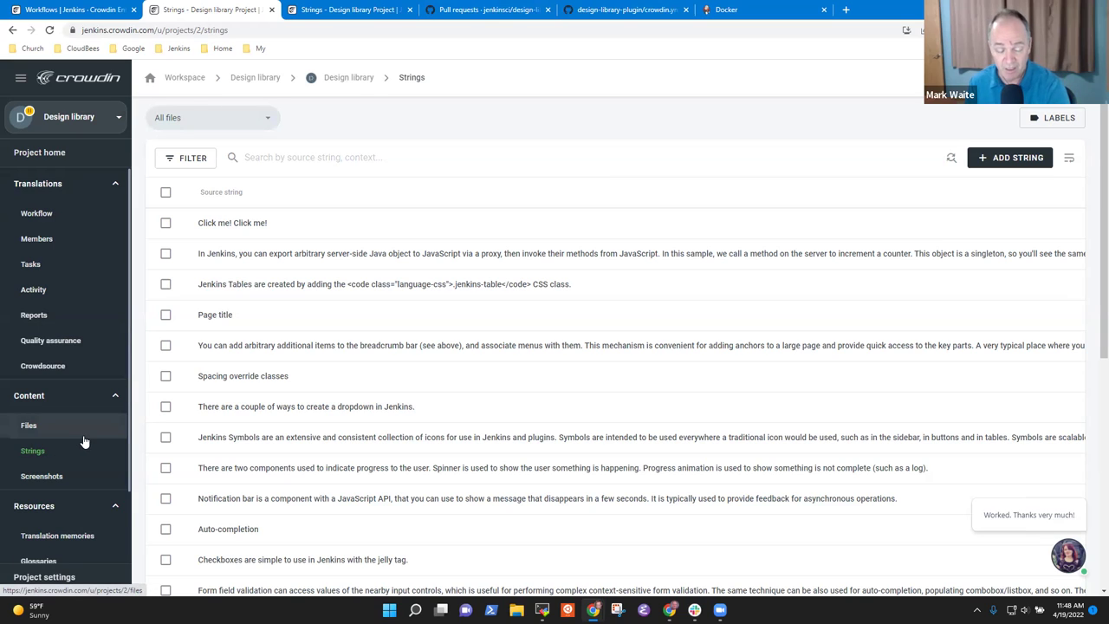
- Glance at GitHub's crowdin.yml and closed pull requests, then return to Crowdin Strings
{"action": "left_click", "coordinate": [602, 13]}
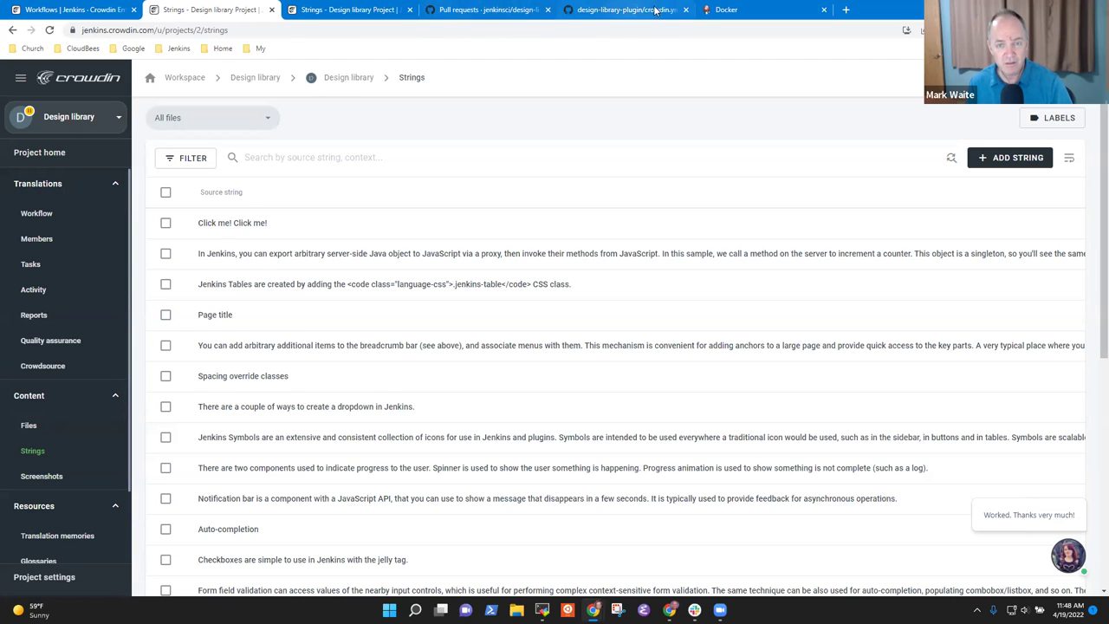
{"action": "left_click", "coordinate": [501, 15]}
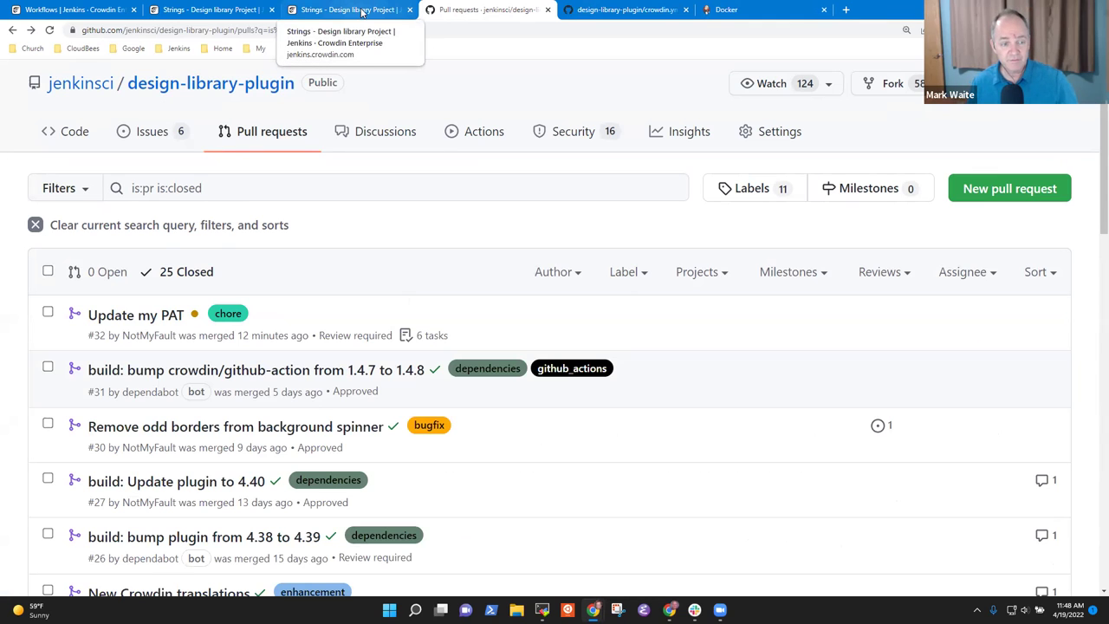
{"action": "left_click", "coordinate": [624, 12]}
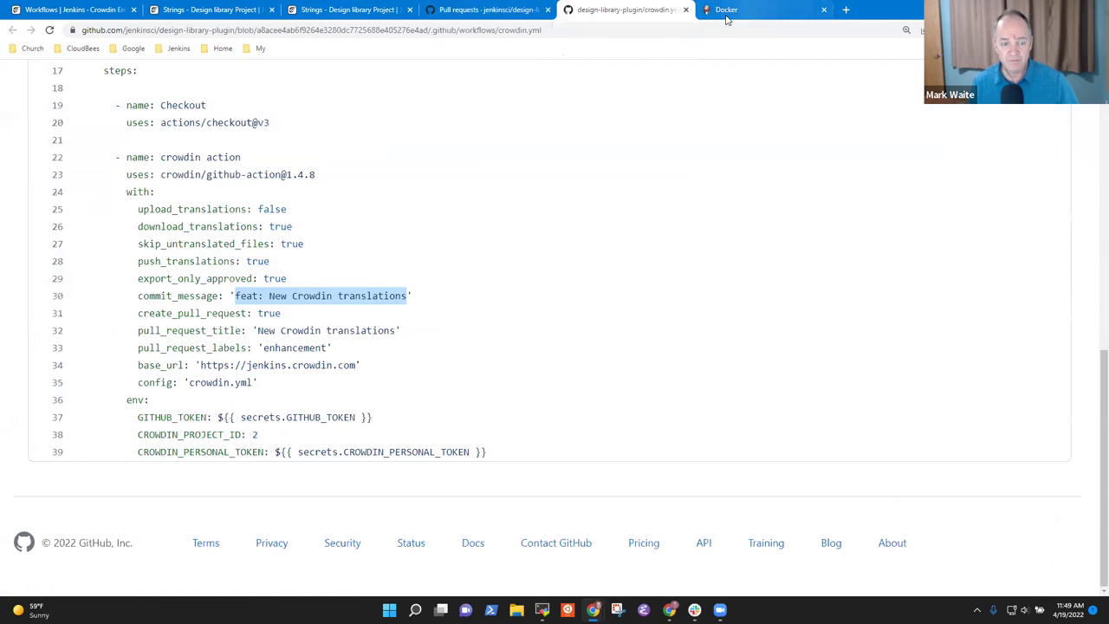
{"action": "left_click", "coordinate": [317, 9]}
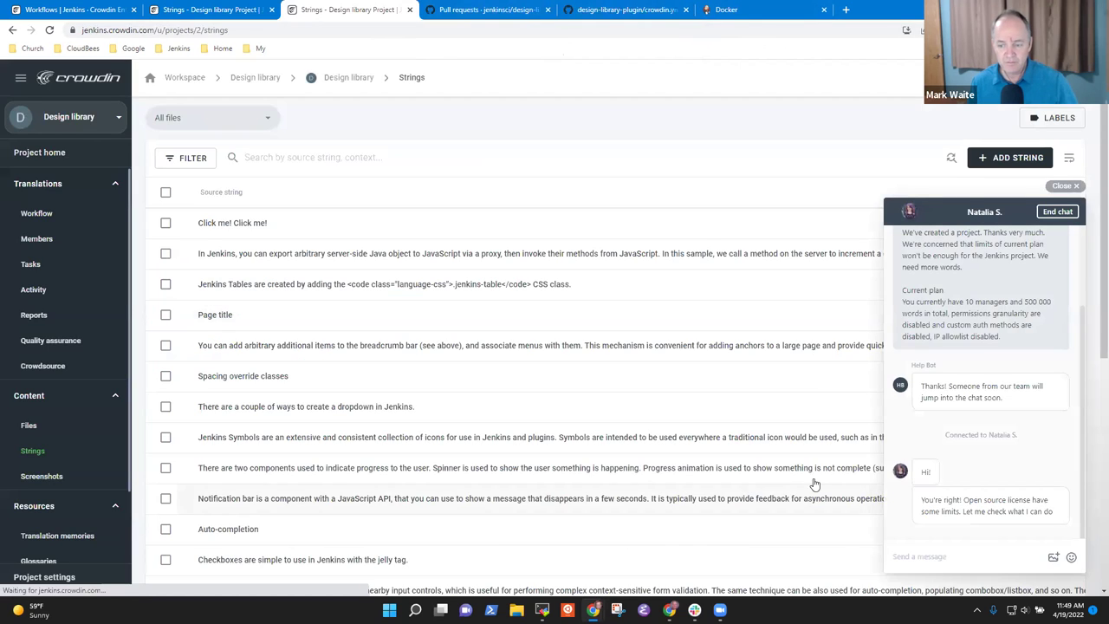
{"action": "left_click", "coordinate": [975, 555]}
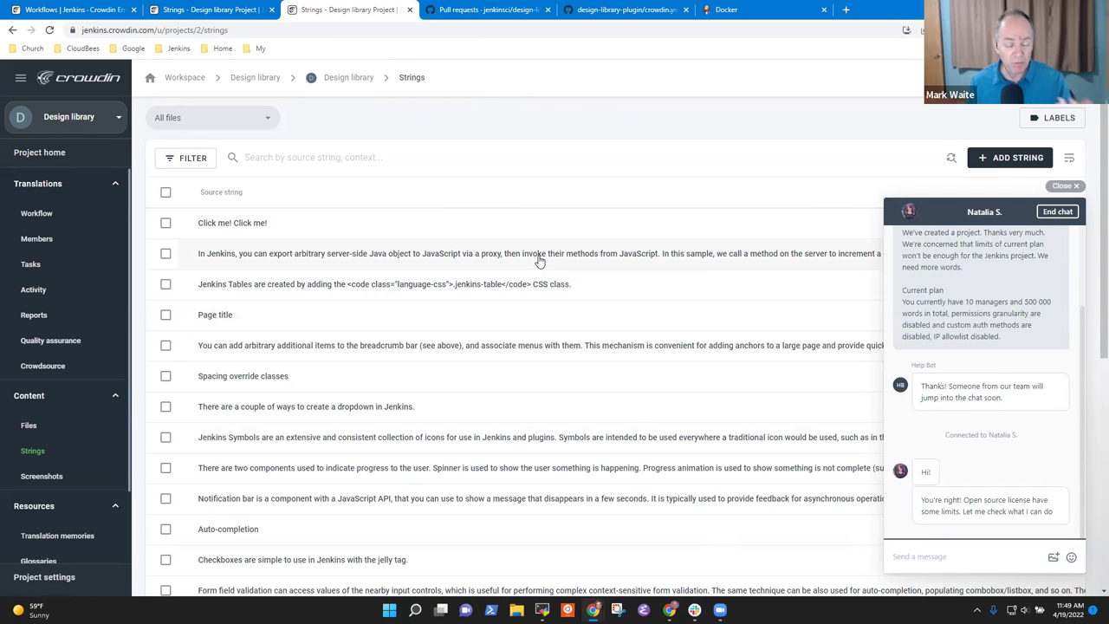
{"action": "left_click", "coordinate": [252, 222]}
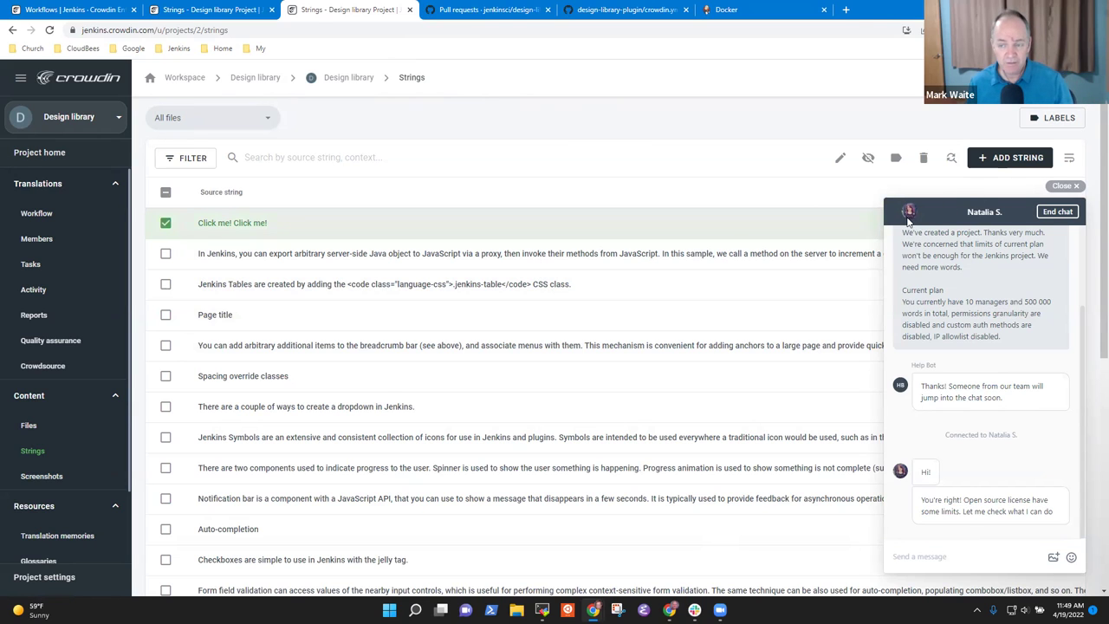
{"action": "left_click", "coordinate": [167, 223]}
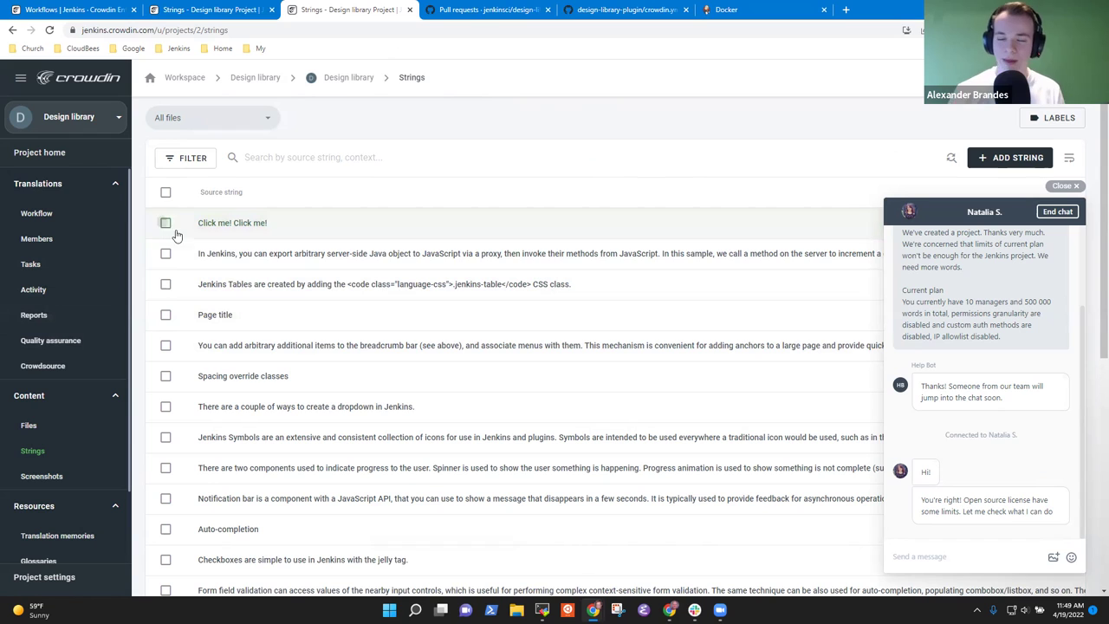
{"action": "left_click", "coordinate": [291, 235]}
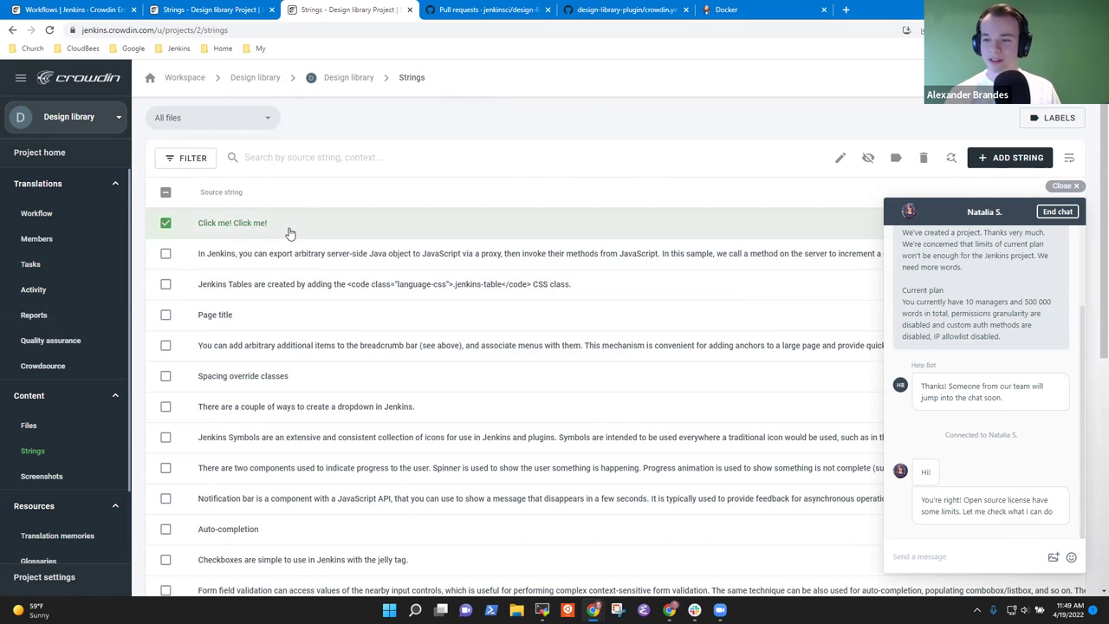
{"action": "left_click", "coordinate": [165, 224]}
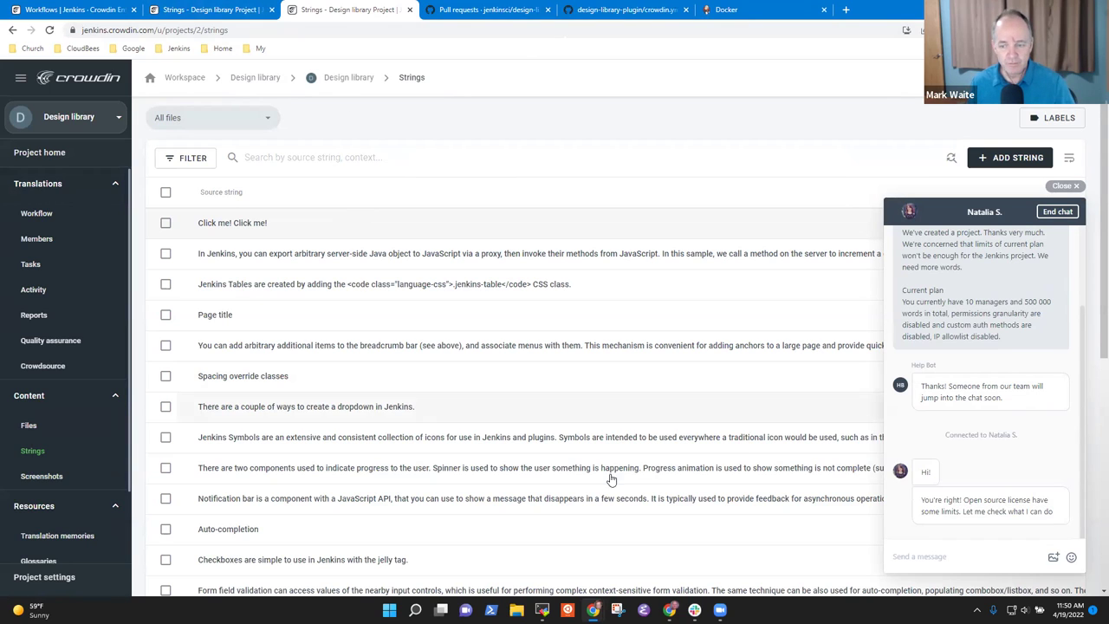
{"action": "left_click", "coordinate": [36, 183]}
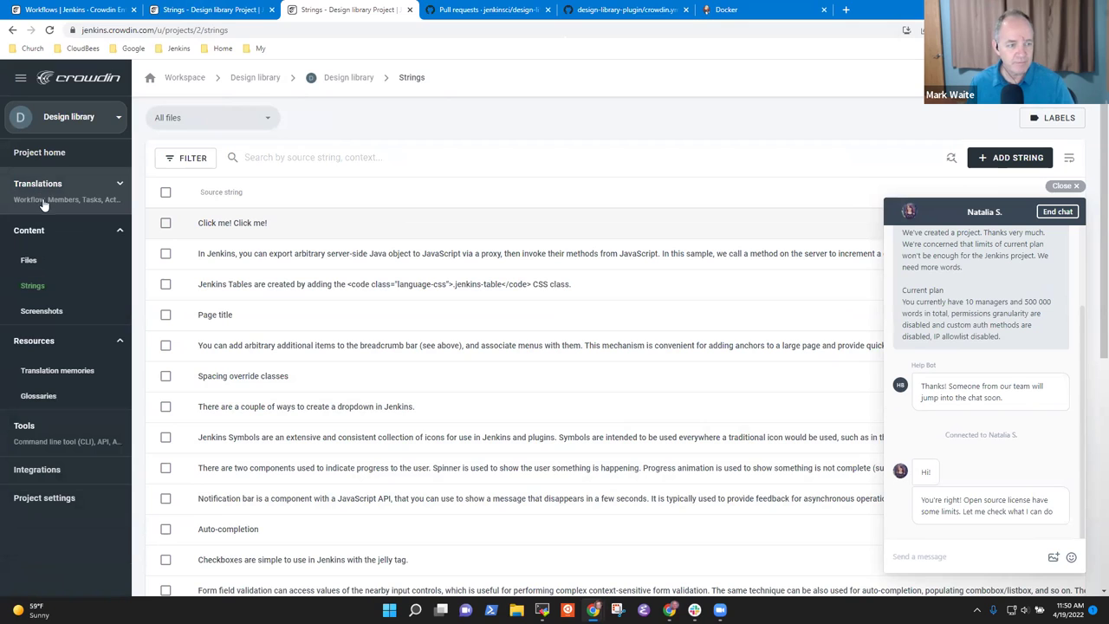
{"action": "left_click", "coordinate": [117, 183]}
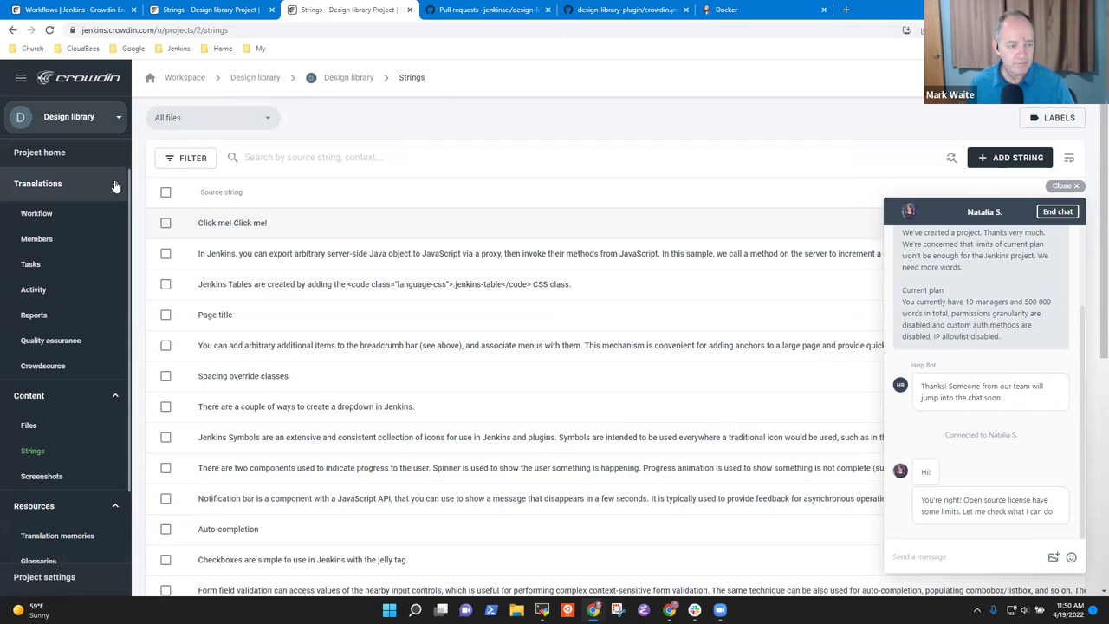
- From Members, start inviting people and enter an invitee's e-mail address, then clear it after the warning
{"action": "left_click", "coordinate": [37, 238]}
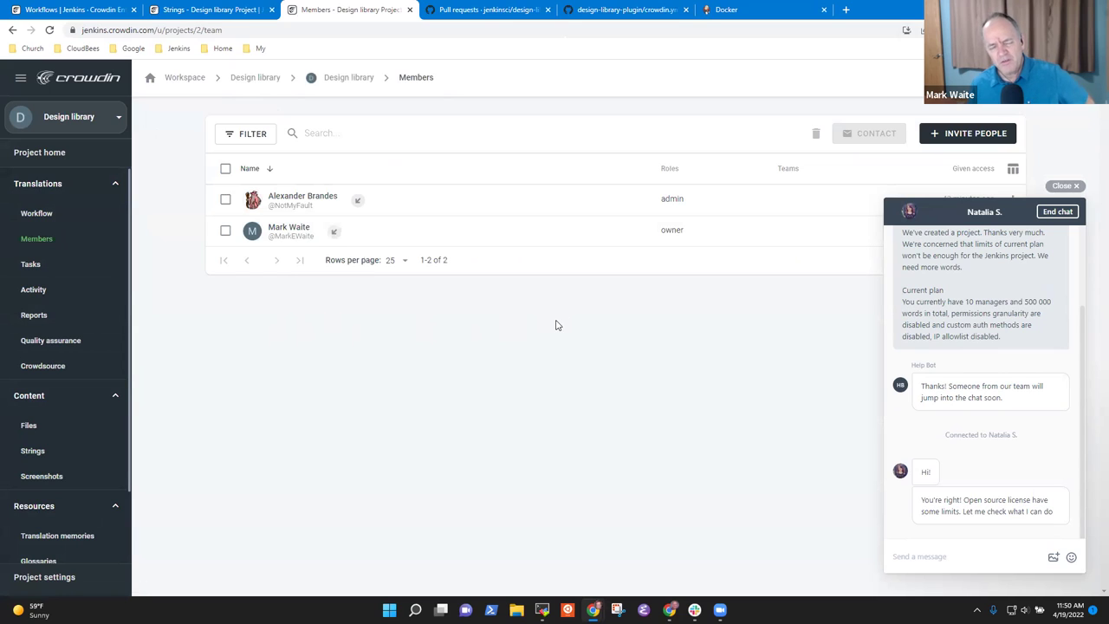
{"action": "left_click", "coordinate": [974, 137]}
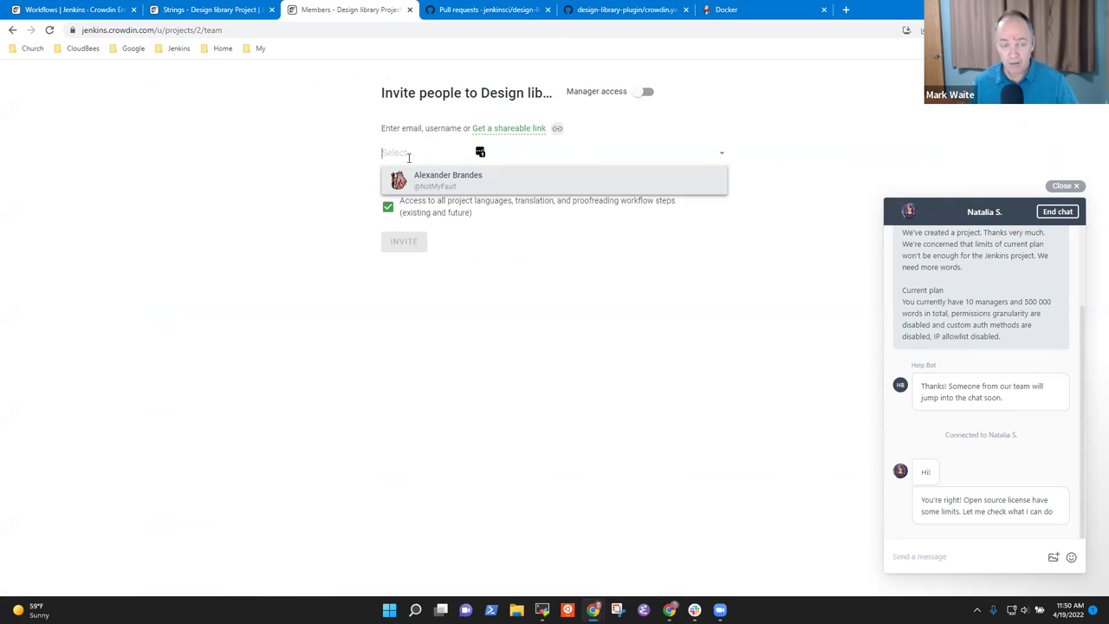
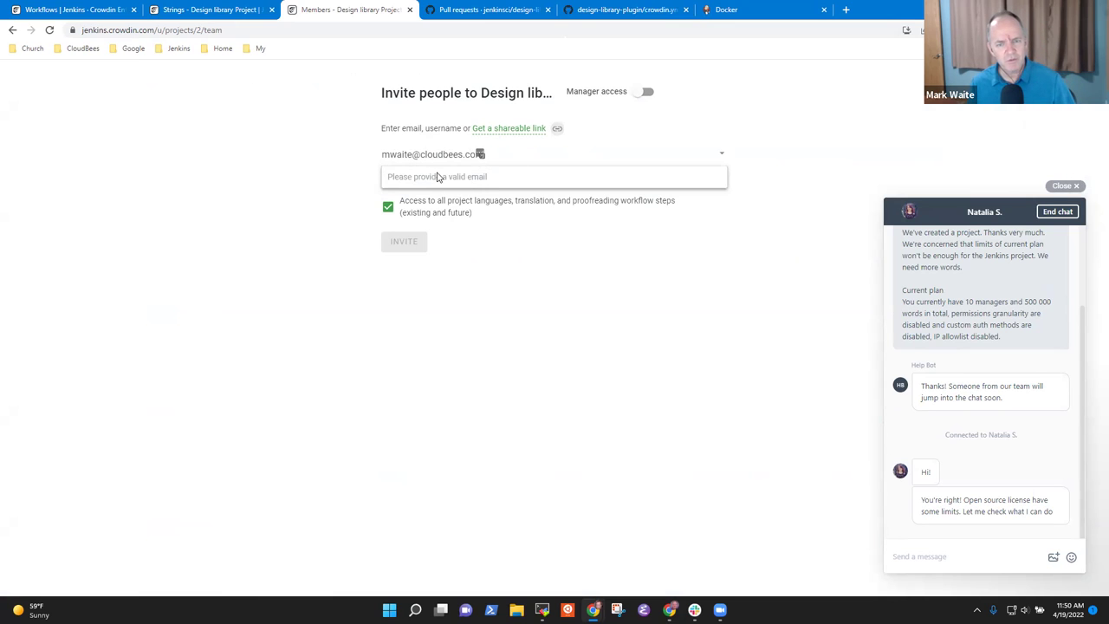
{"action": "left_click", "coordinate": [721, 155]}
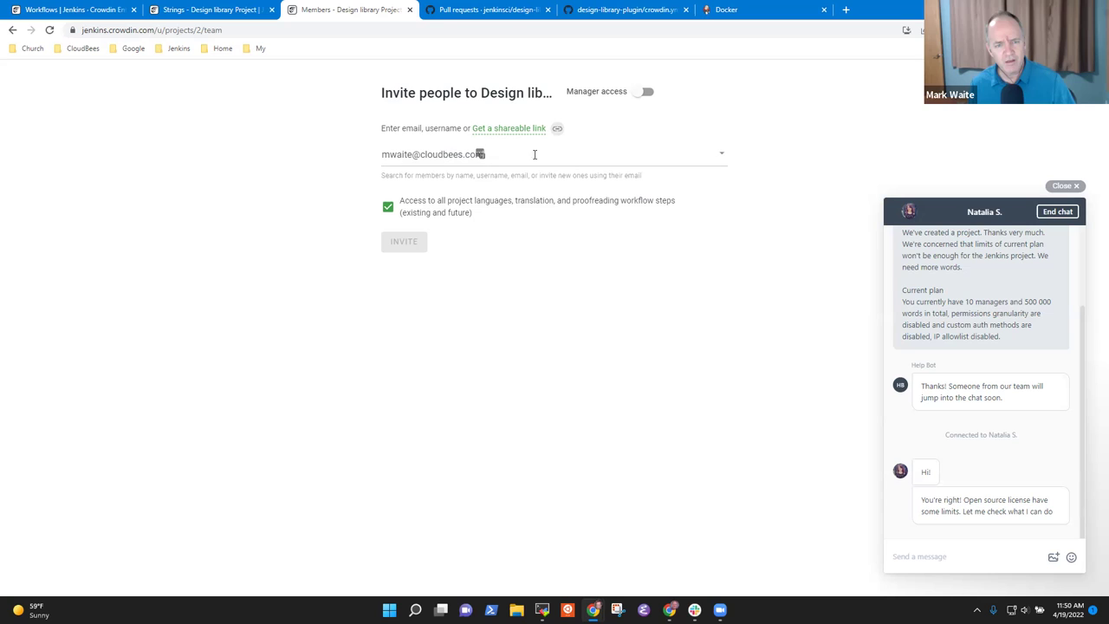
{"action": "left_click", "coordinate": [407, 154]}
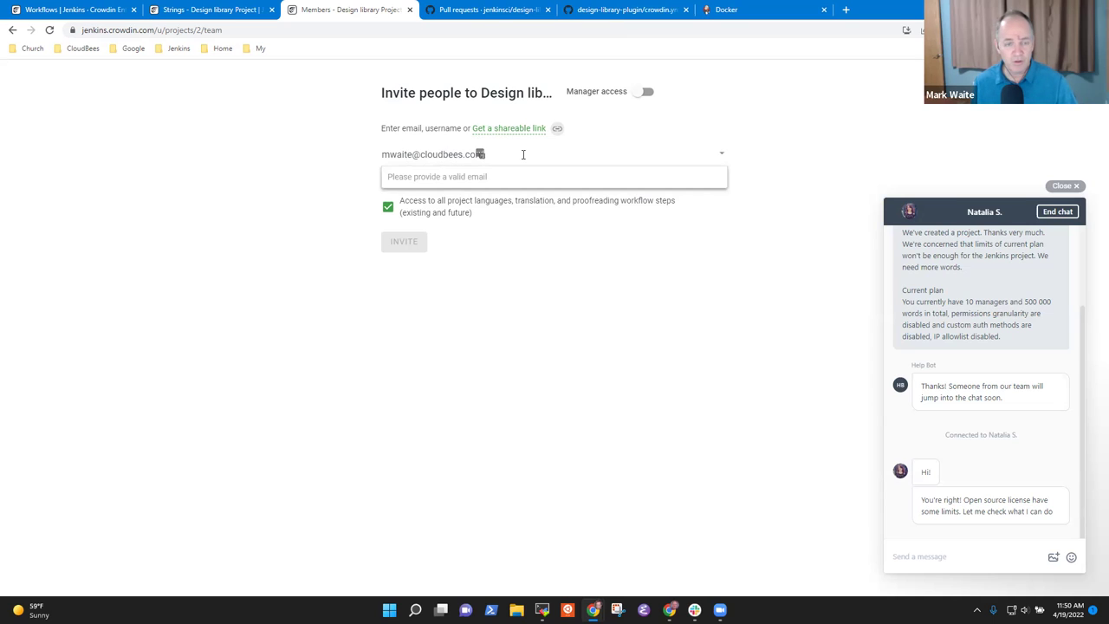
{"action": "key", "text": "ctrl+a"}
{"action": "key", "text": "BackSpace"}
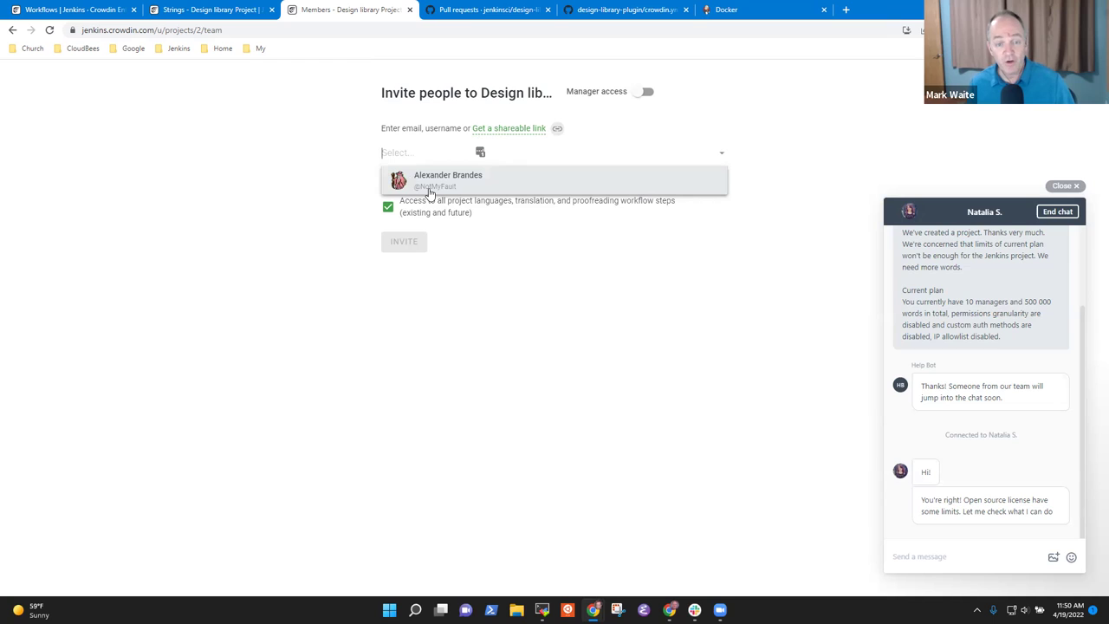
- Remove the suggested member and switch the invite to a shareable link
{"action": "left_click", "coordinate": [444, 187]}
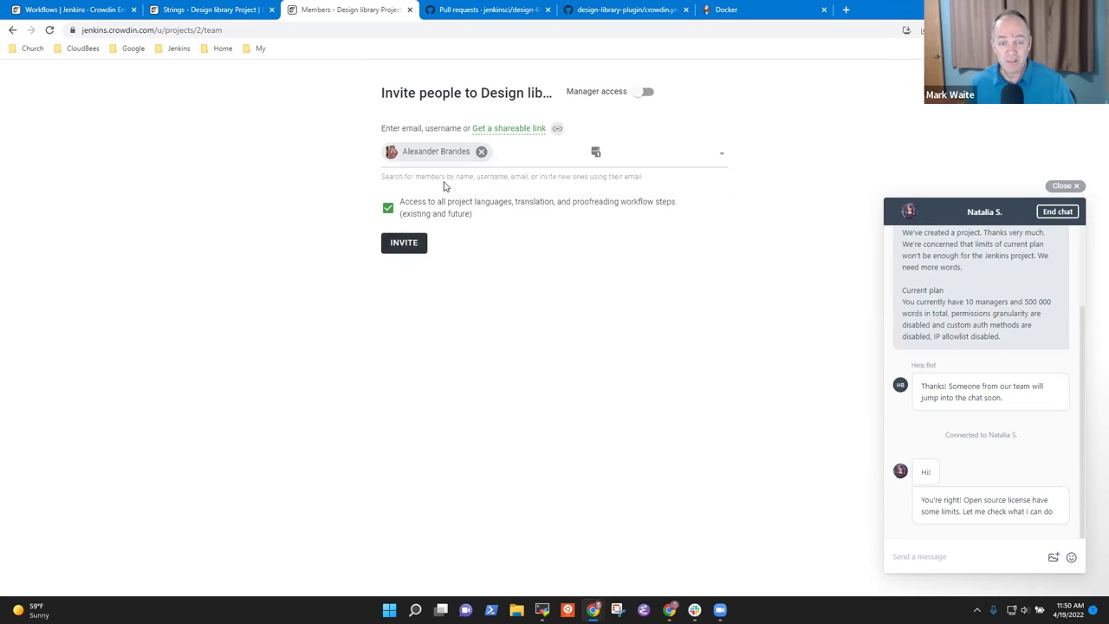
{"action": "left_click", "coordinate": [481, 153]}
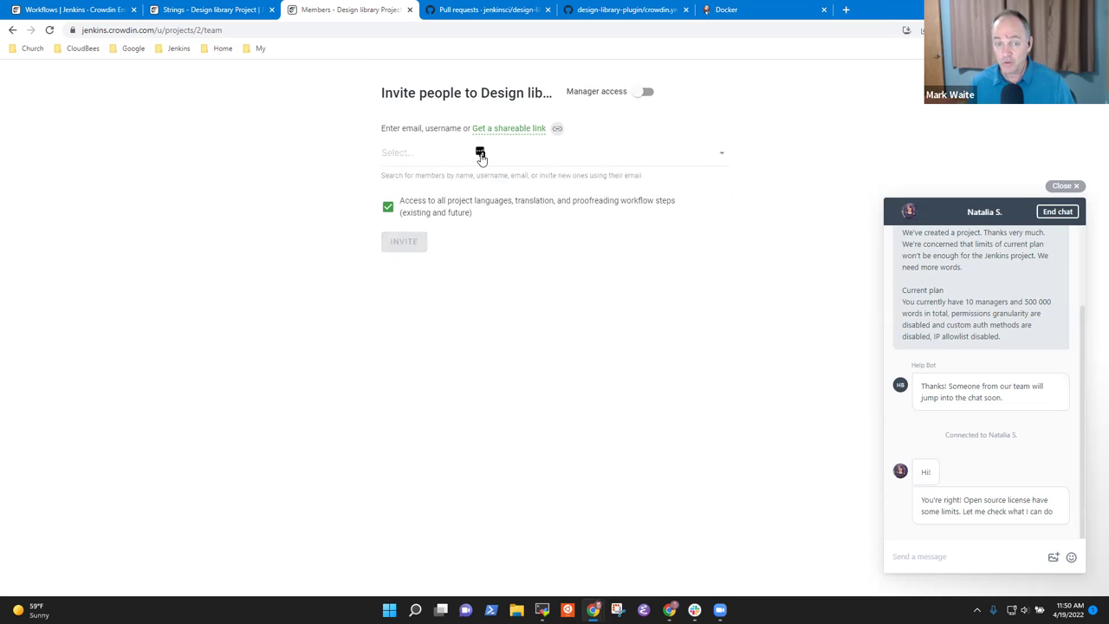
{"action": "left_click", "coordinate": [724, 161]}
{"action": "left_click", "coordinate": [472, 158]}
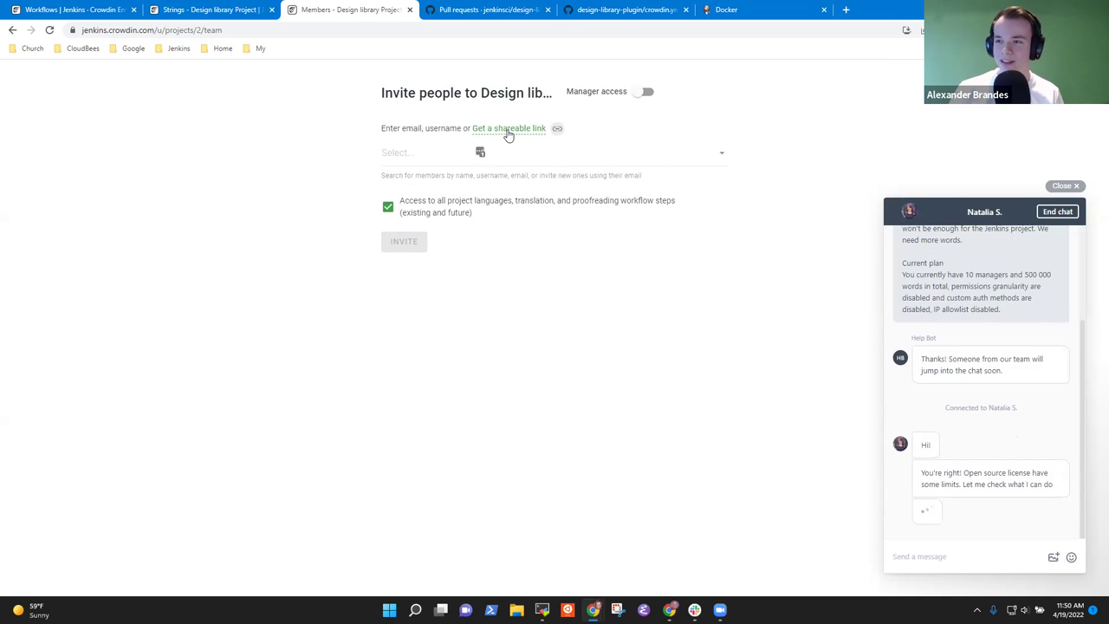
{"action": "left_click", "coordinate": [509, 129]}
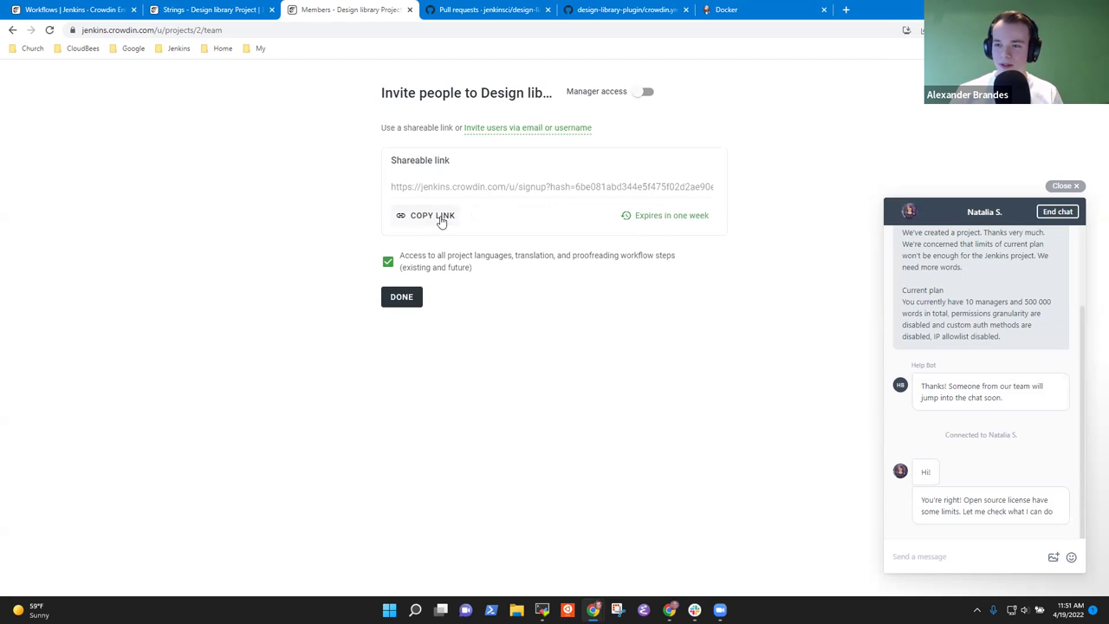
- Copy the shareable invite link and close the invite dialog with DONE
{"action": "left_click", "coordinate": [439, 218]}
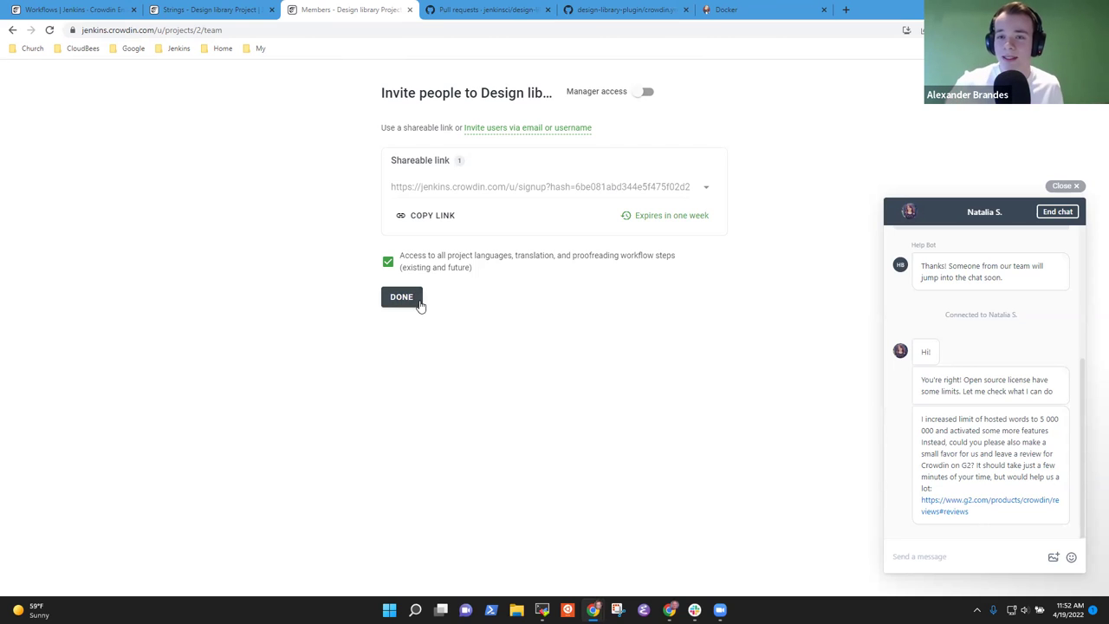
{"action": "left_click", "coordinate": [420, 306]}
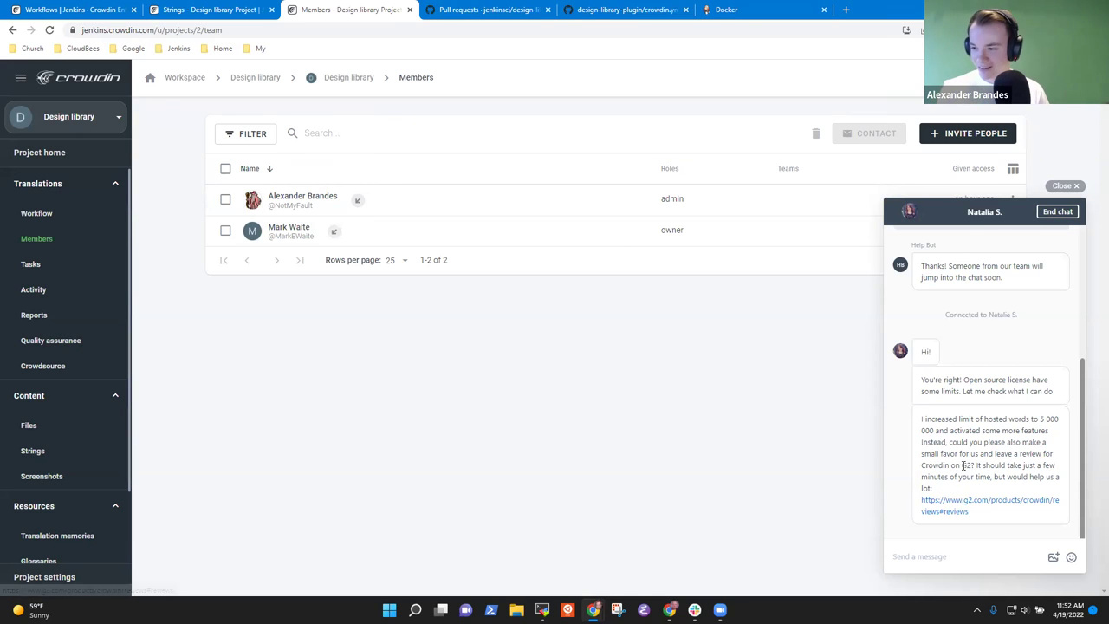
{"action": "left_click_drag", "start_coordinate": [1006, 425], "coordinate": [994, 476]}
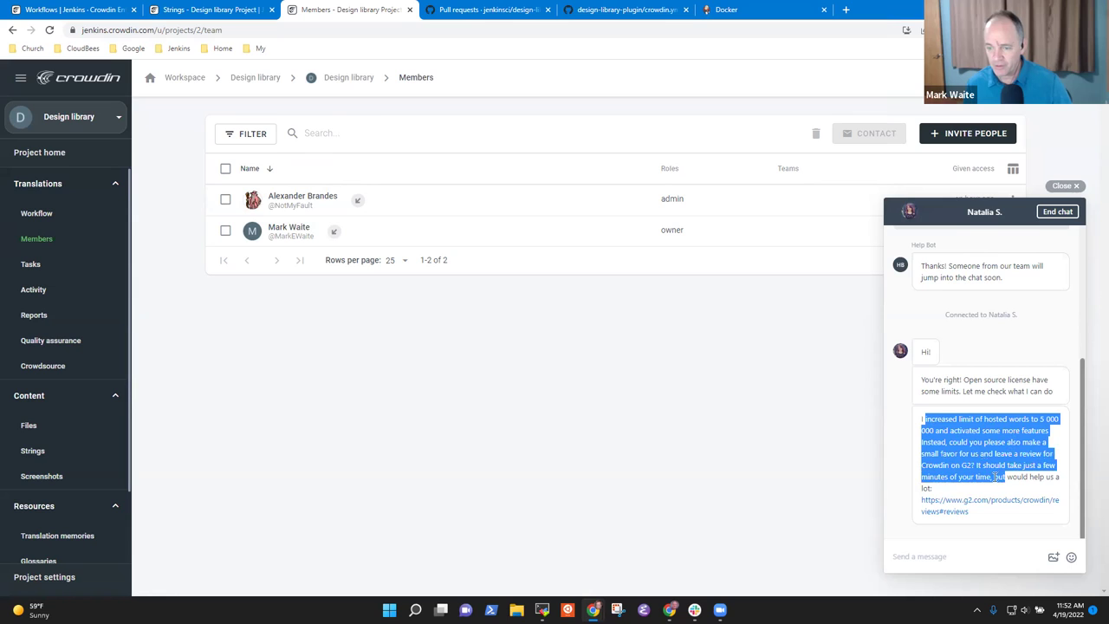
{"action": "right_click", "coordinate": [947, 512]}
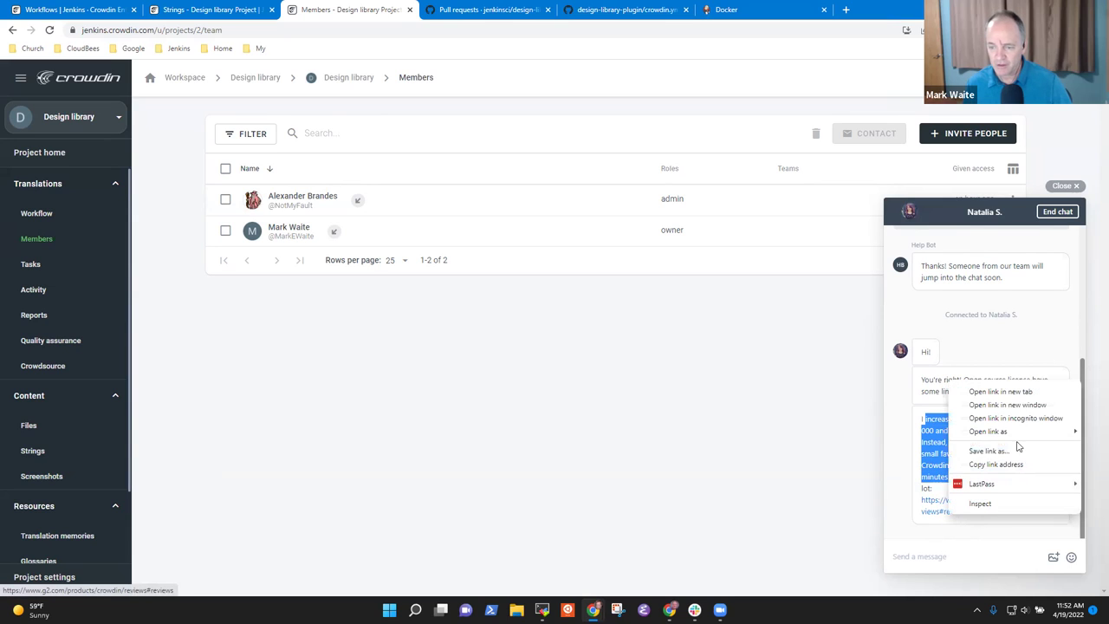
{"action": "left_click", "coordinate": [1032, 393]}
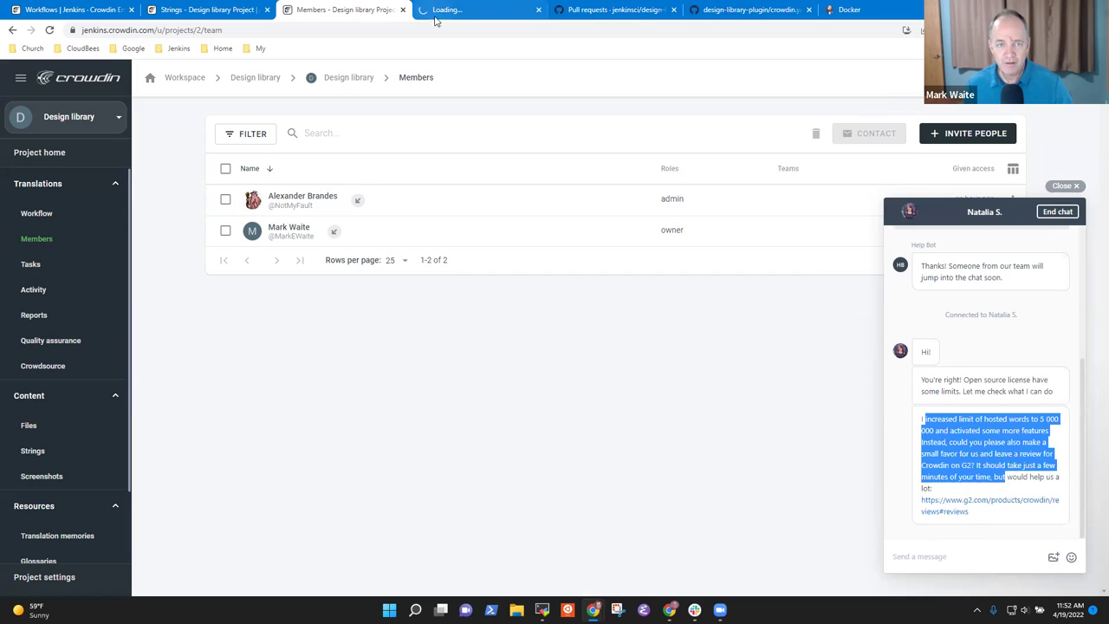
{"action": "left_click", "coordinate": [459, 9]}
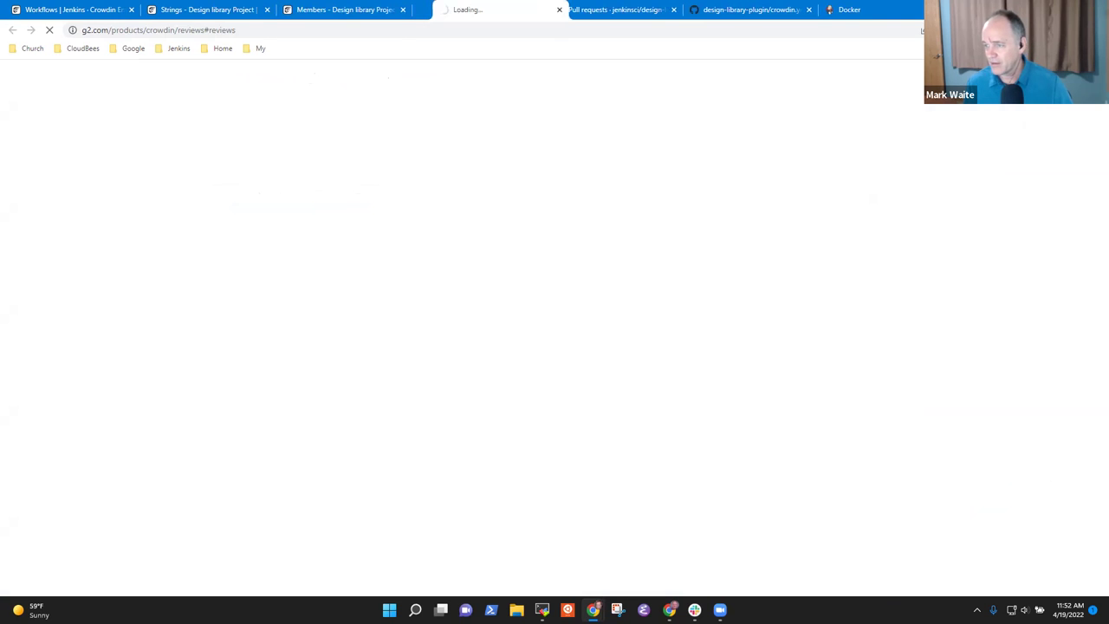
{"action": "key", "text": "ctrl+w"}
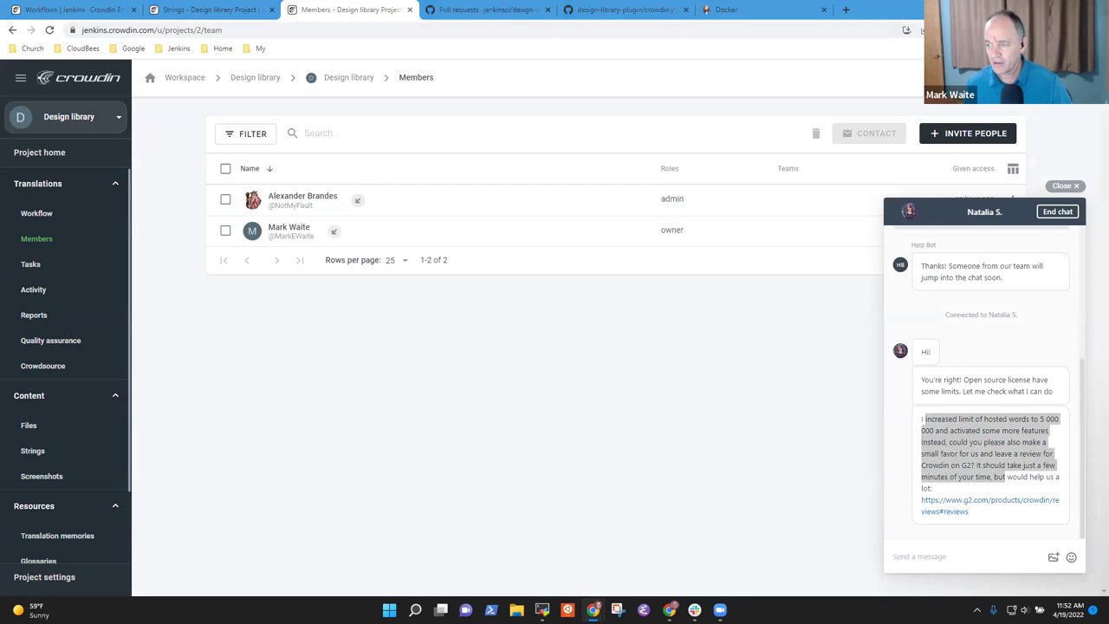
{"action": "left_click", "coordinate": [993, 442]}
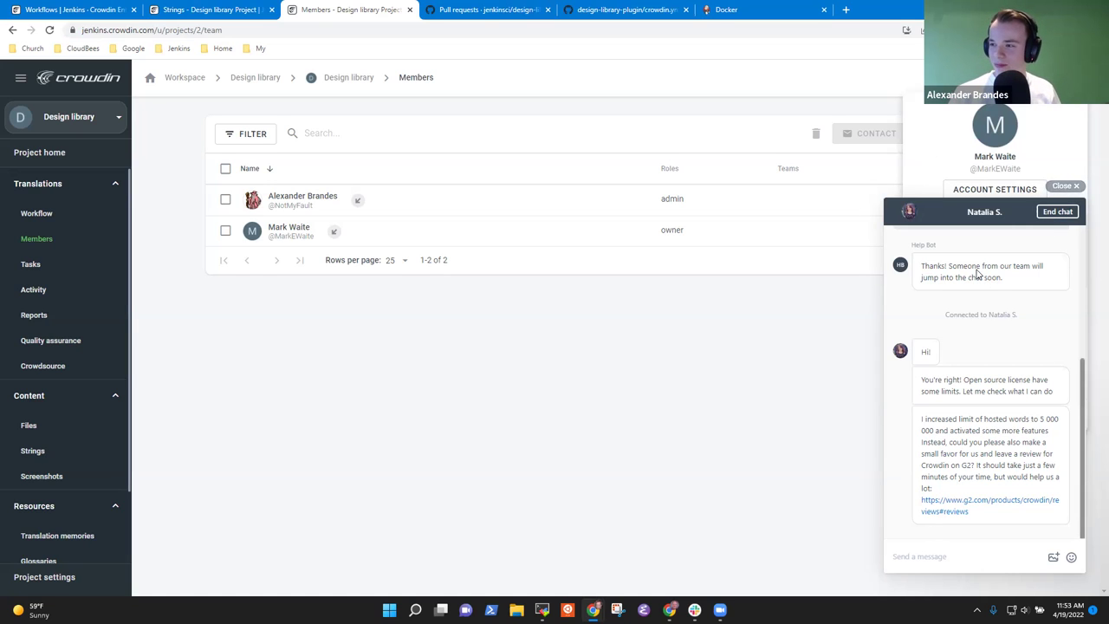
- Send 'Thanks very much!' to the support agent in the chat
{"action": "left_click", "coordinate": [956, 556]}
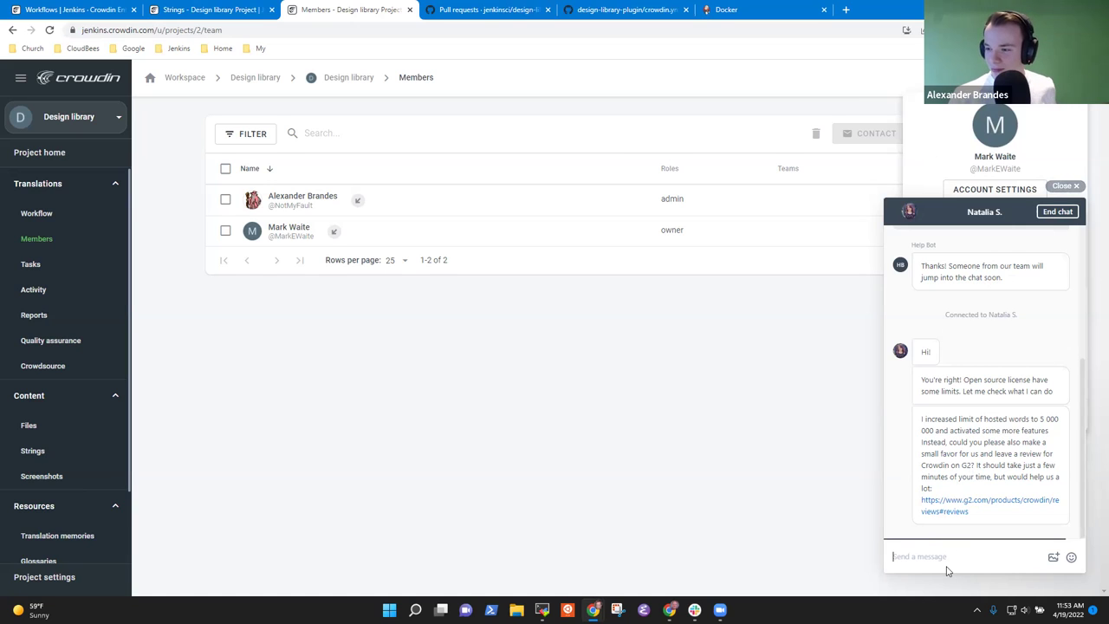
{"action": "type", "text": "Thanks ve"}
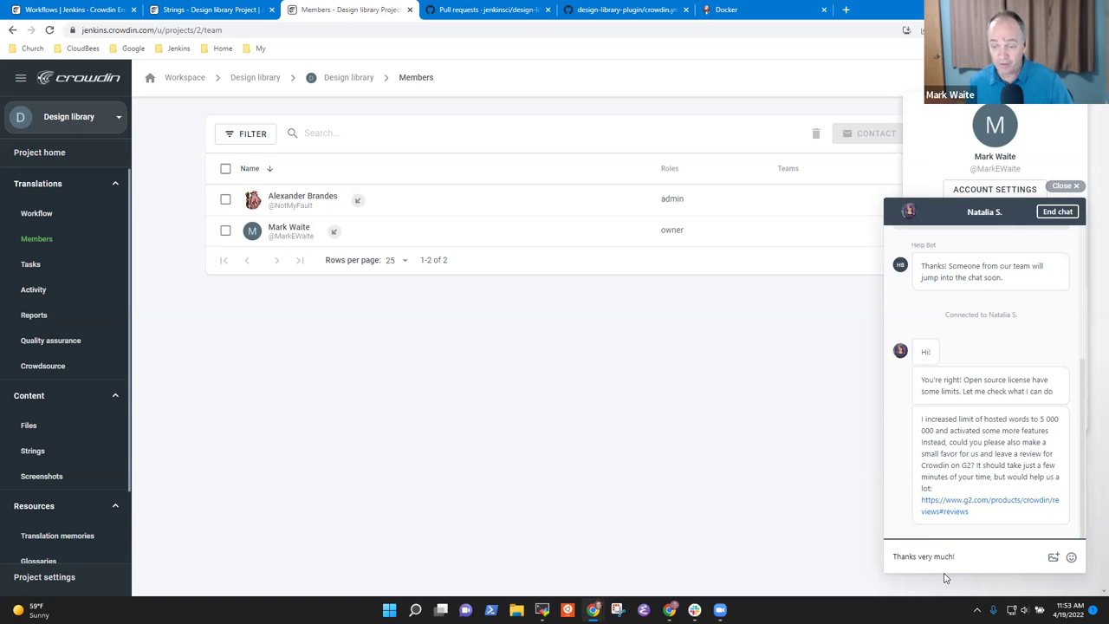
{"action": "type", "text": "ry much!"}
{"action": "key", "text": "Return"}
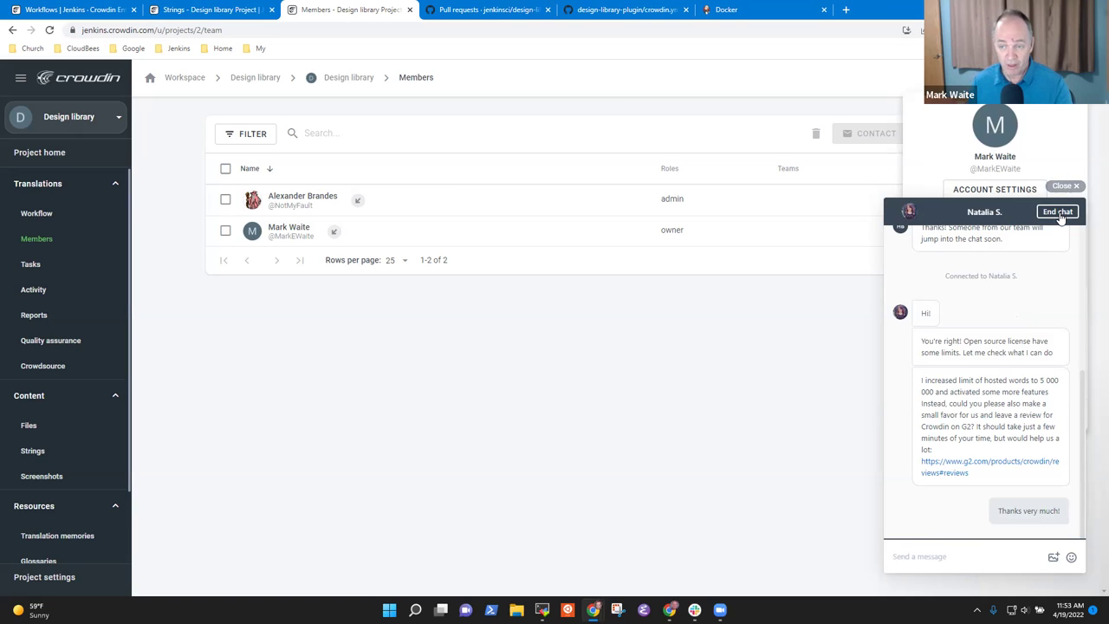
- End and close the support chat, then go to the Design library group overview
{"action": "left_click", "coordinate": [1060, 216]}
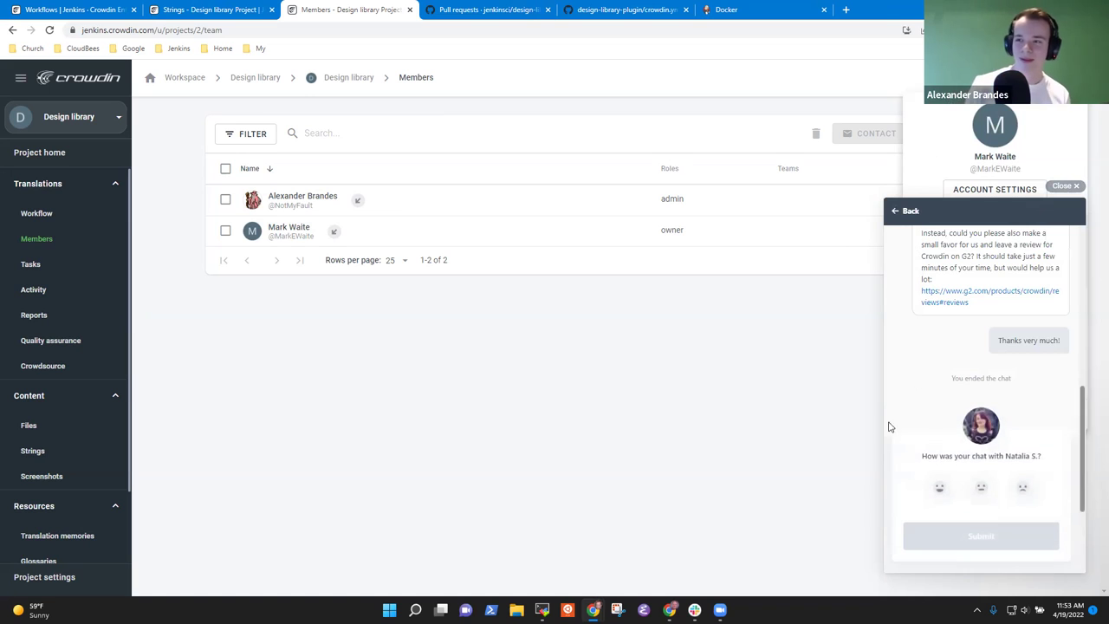
{"action": "left_click", "coordinate": [1069, 187]}
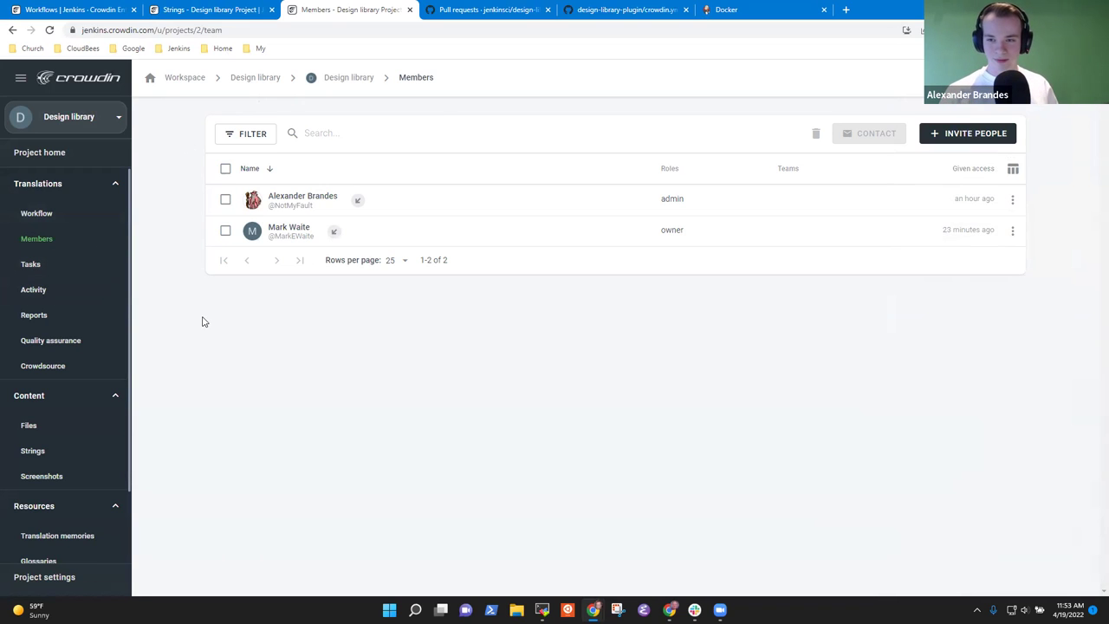
{"action": "left_click", "coordinate": [251, 77]}
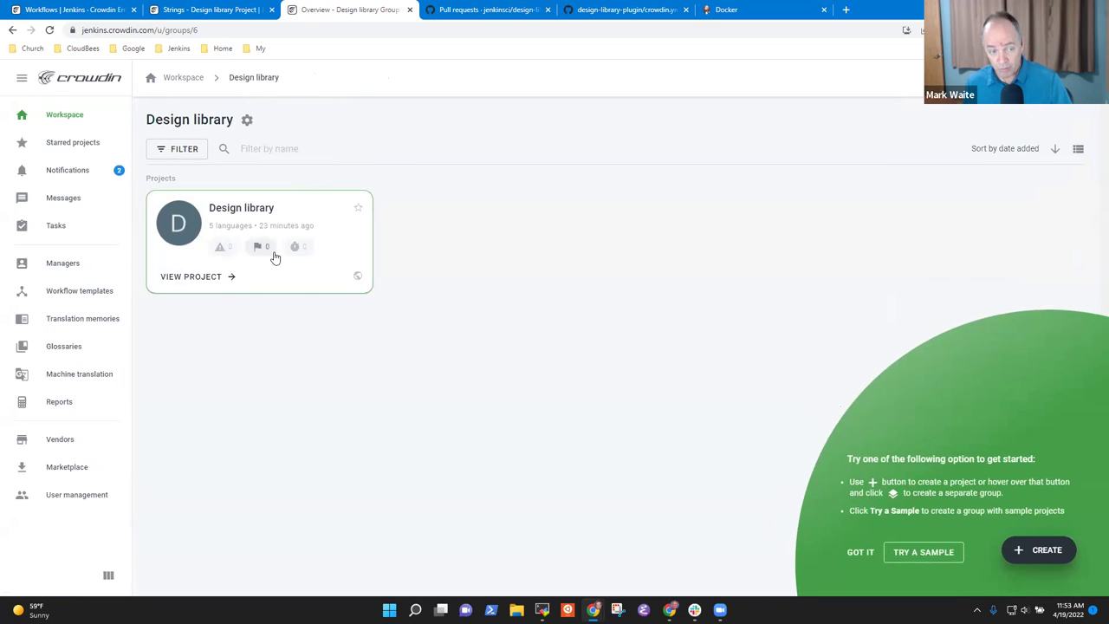
- Look over the Design library project's Workflow, Members and home pages, then switch to GitHub pull requests
{"action": "left_click", "coordinate": [217, 279]}
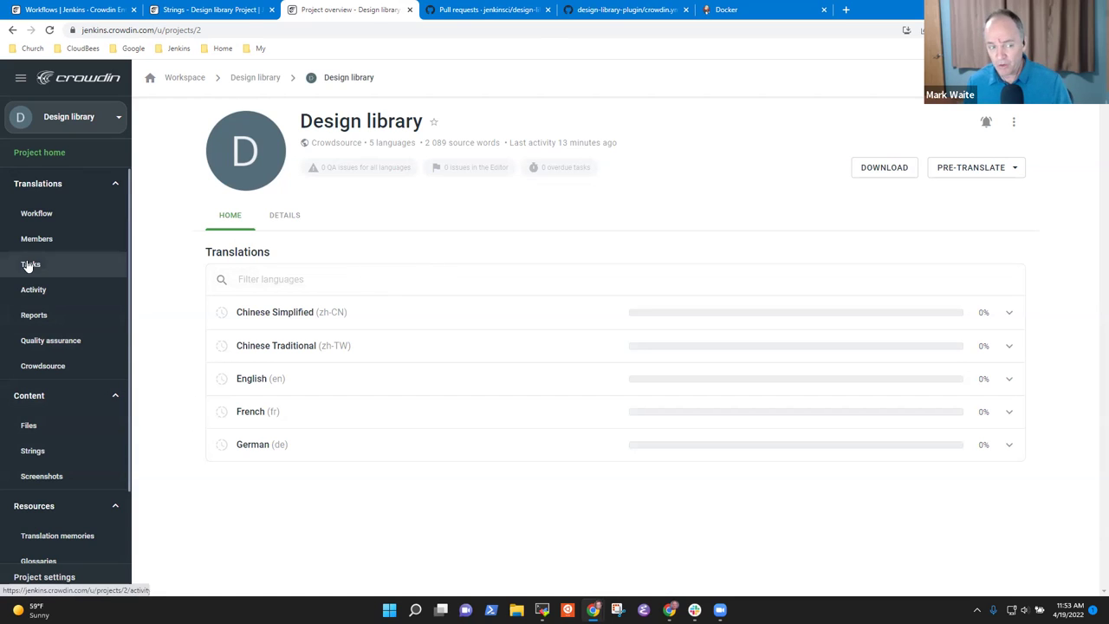
{"action": "left_click", "coordinate": [54, 221]}
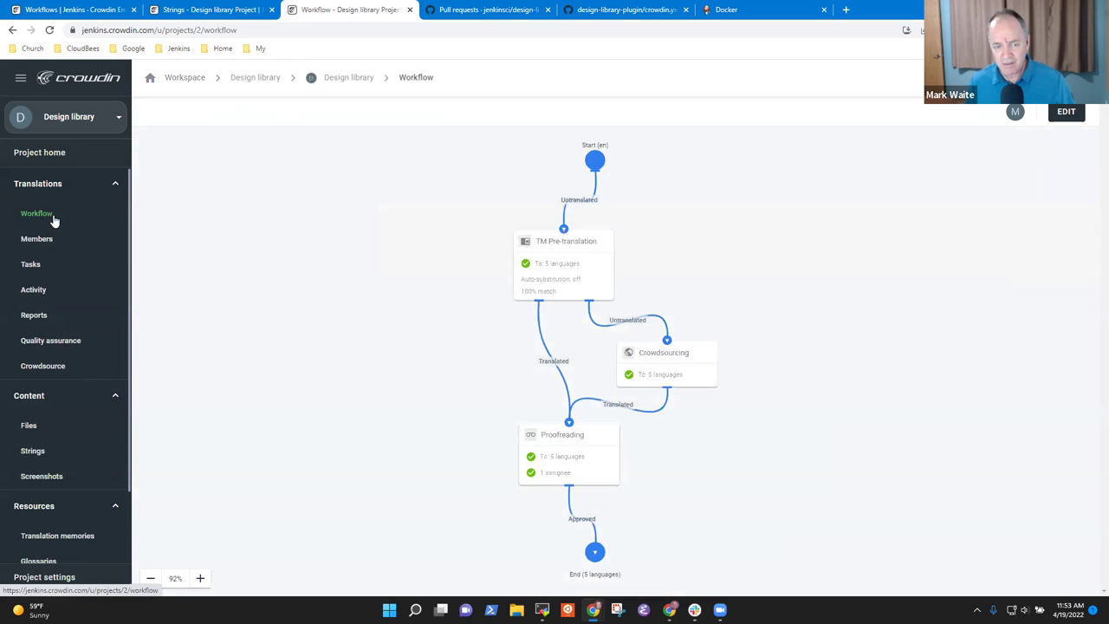
{"action": "left_click", "coordinate": [81, 247]}
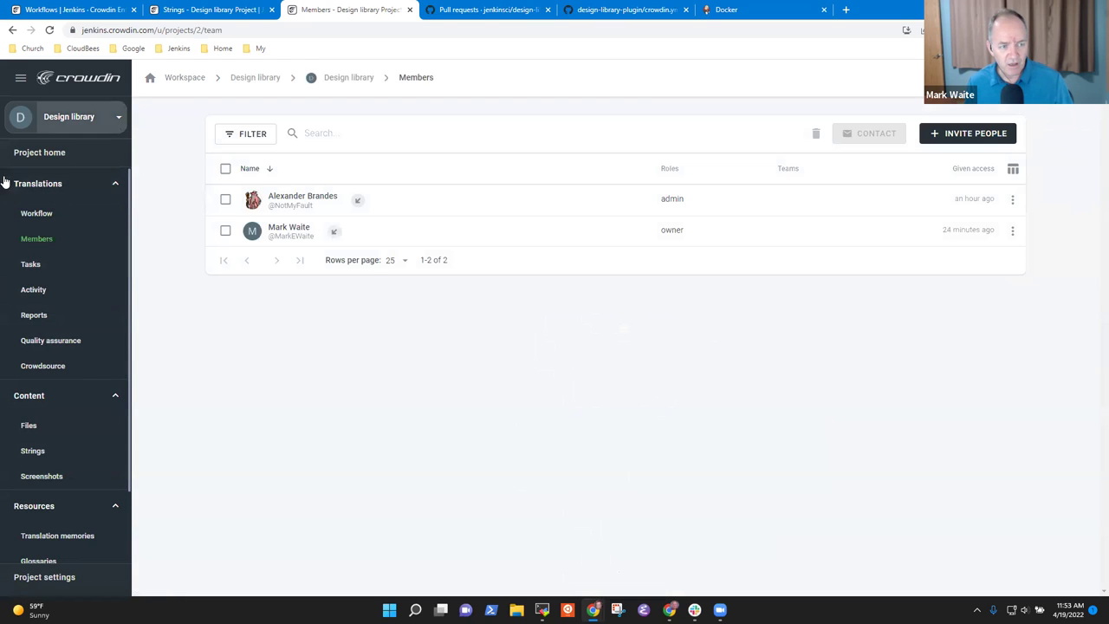
{"action": "left_click", "coordinate": [86, 154]}
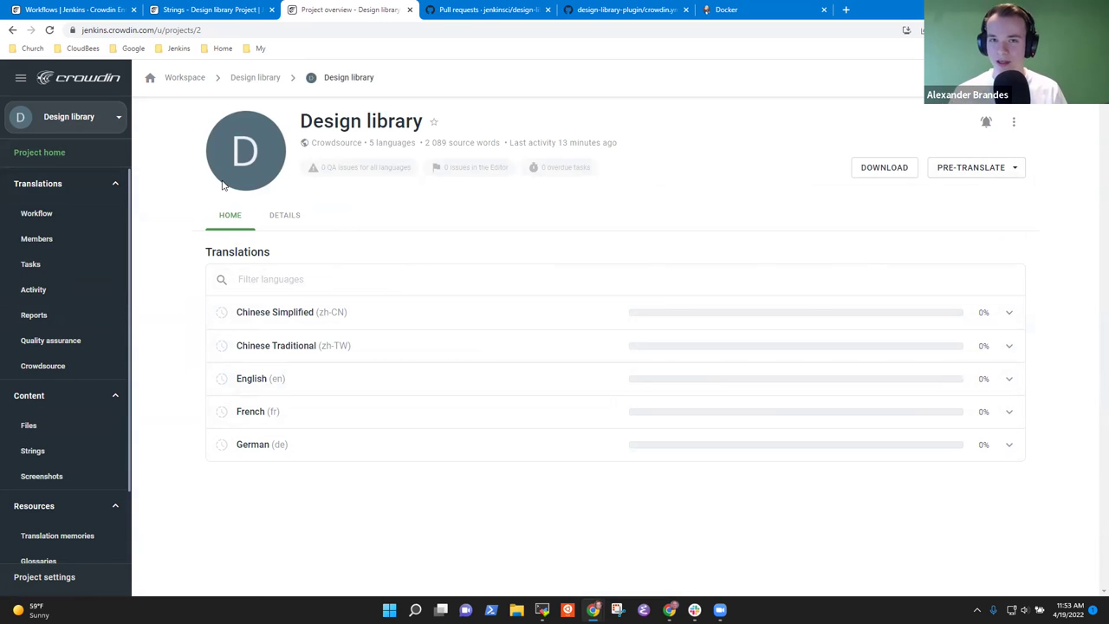
{"action": "left_click", "coordinate": [483, 10]}
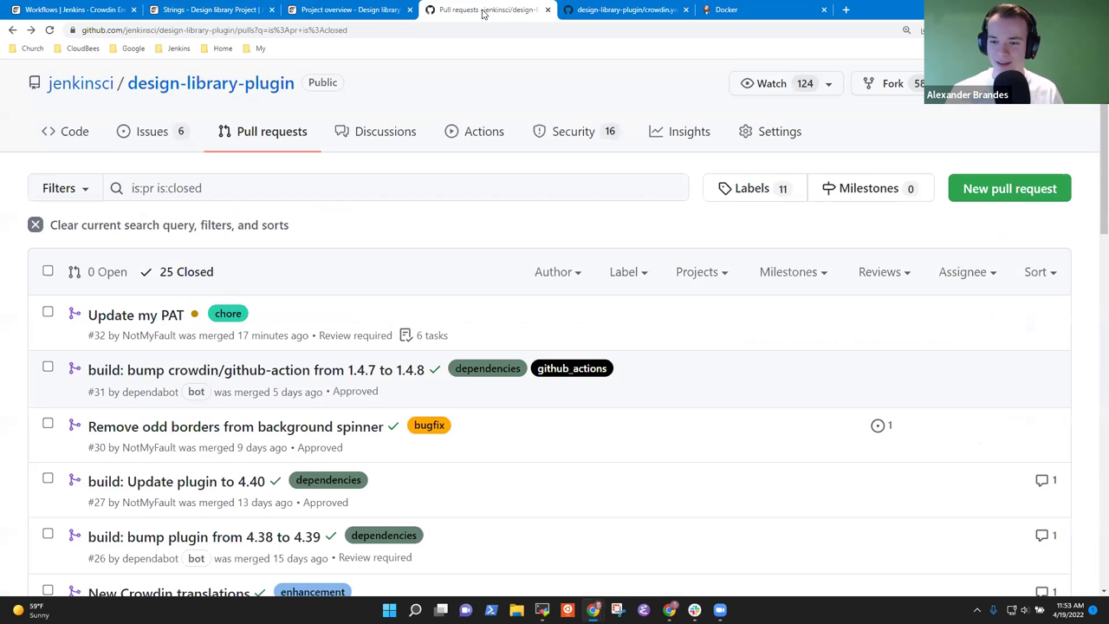
- List Crowdin Action runs, check the run's workflow file, then open run #45's synchronize-with-crowdin job
{"action": "left_click", "coordinate": [477, 136]}
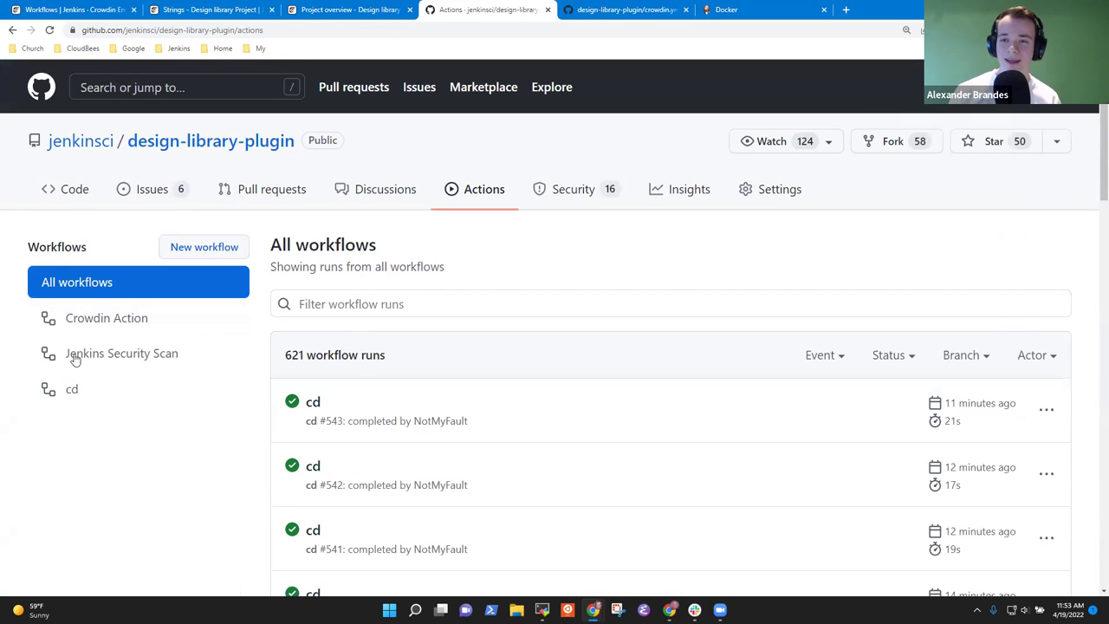
{"action": "left_click", "coordinate": [94, 358]}
{"action": "left_click", "coordinate": [115, 319]}
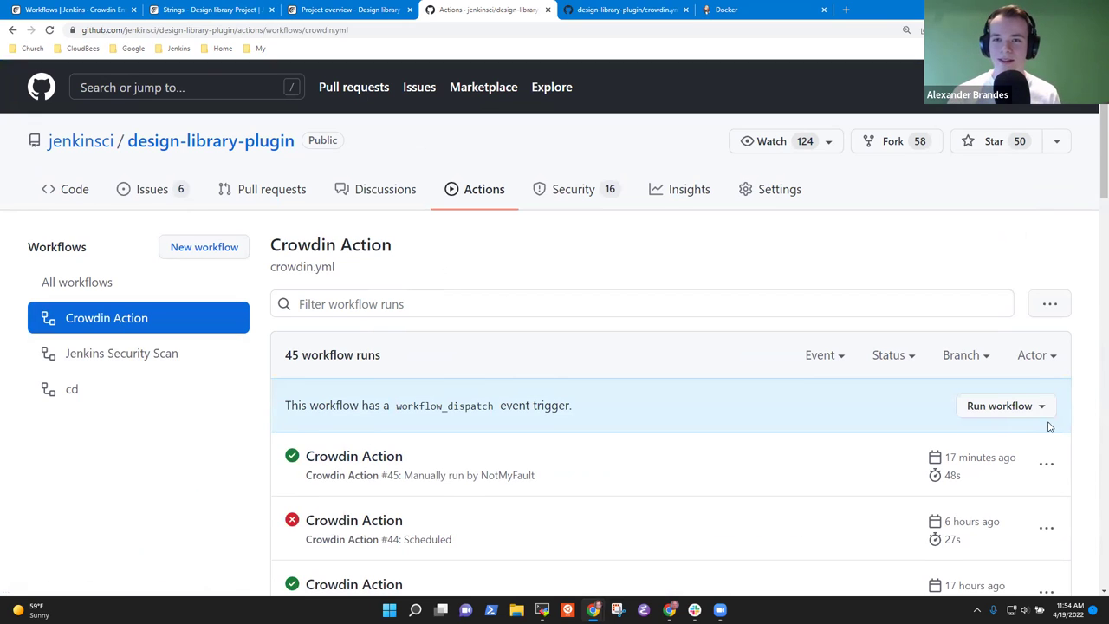
{"action": "left_click", "coordinate": [1046, 465]}
{"action": "left_click", "coordinate": [941, 507]}
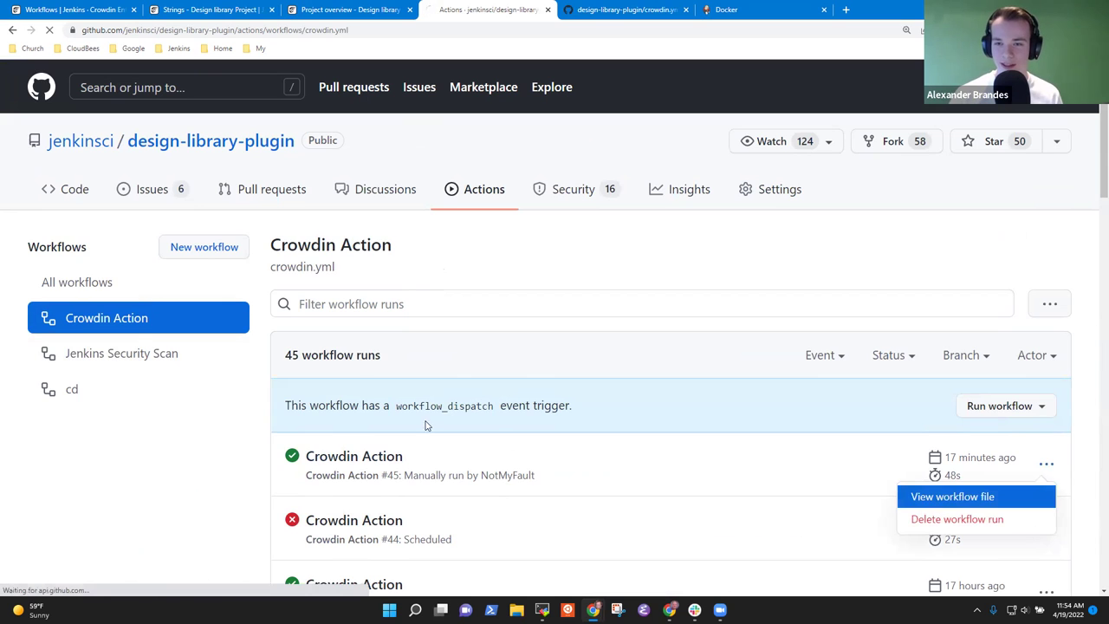
{"action": "scroll", "coordinate": [318, 298], "scroll_direction": "down", "scroll_amount": 3}
{"action": "scroll", "coordinate": [319, 298], "scroll_direction": "up", "scroll_amount": 3}
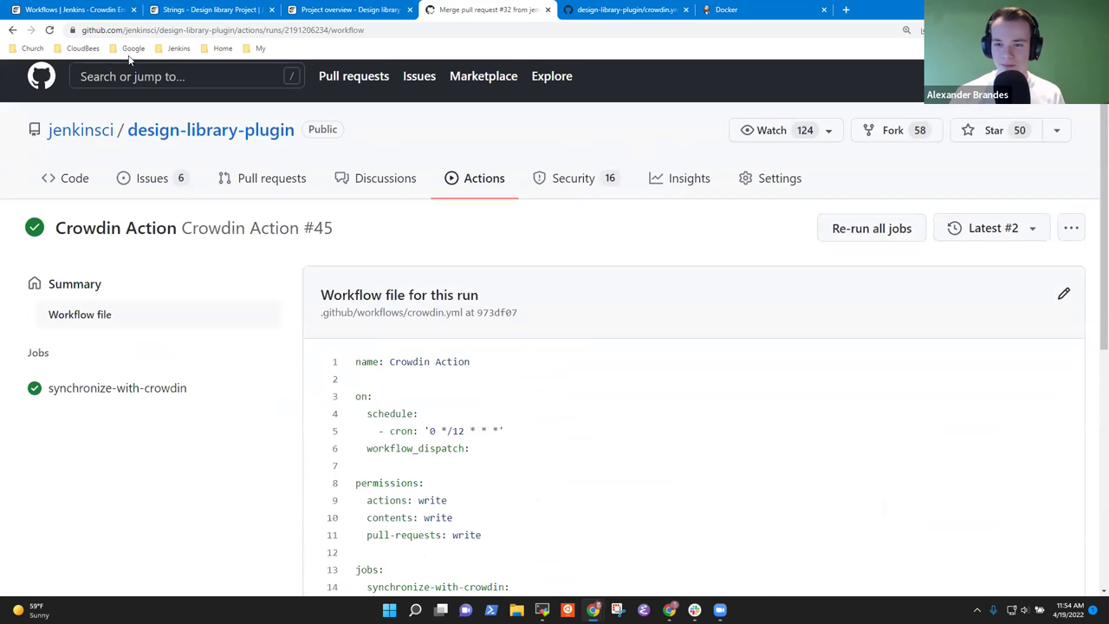
{"action": "left_click", "coordinate": [11, 32]}
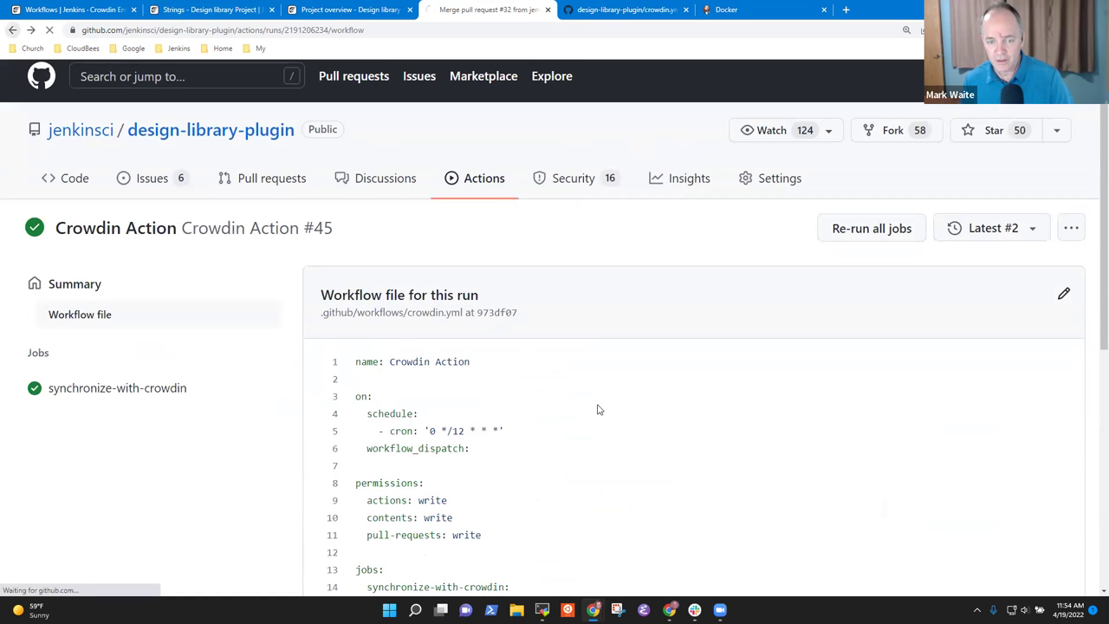
{"action": "left_click", "coordinate": [362, 463]}
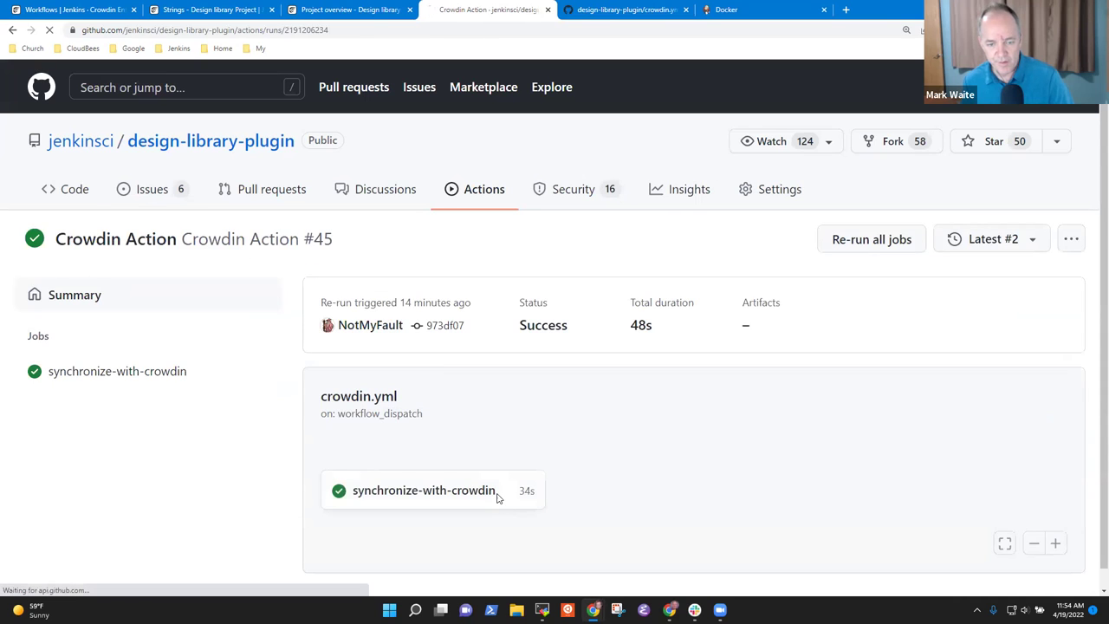
{"action": "left_click", "coordinate": [498, 499]}
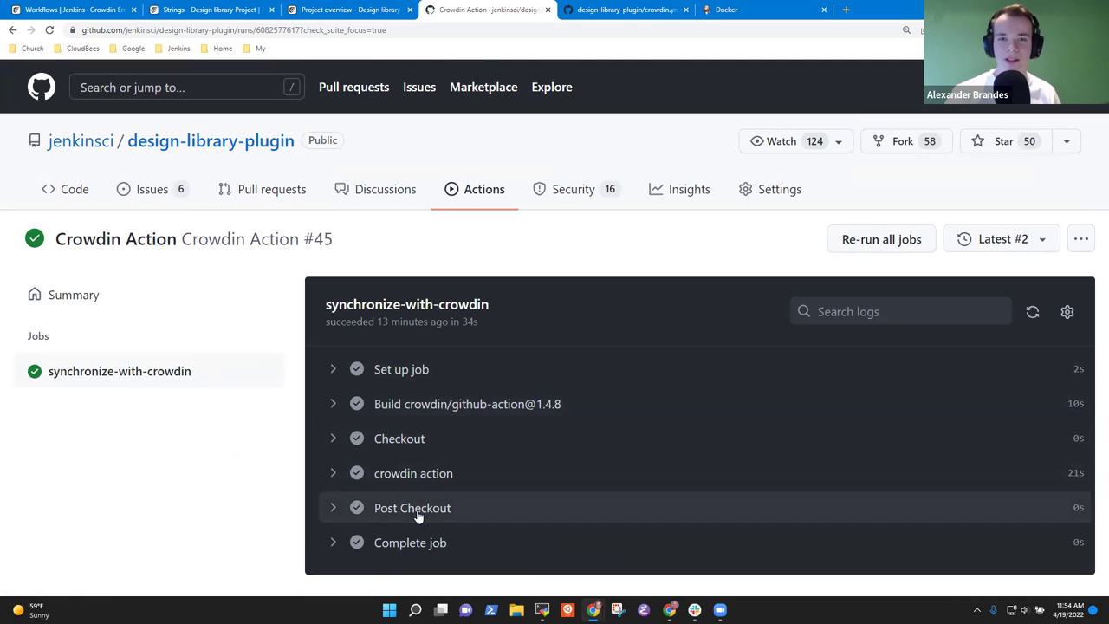
{"action": "left_click", "coordinate": [333, 543]}
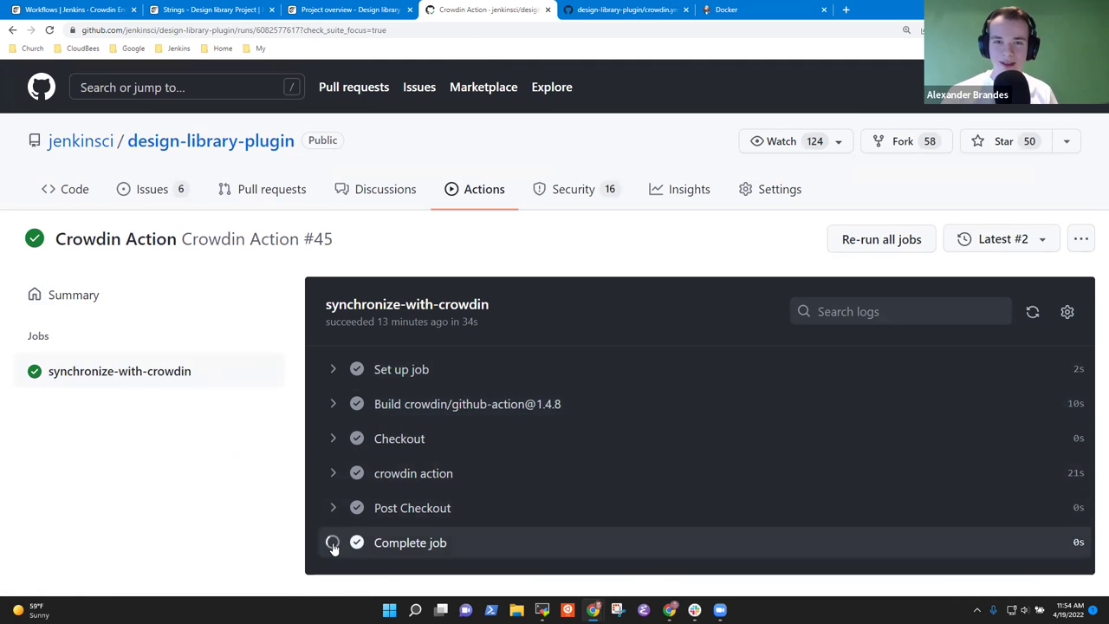
{"action": "left_click", "coordinate": [333, 546]}
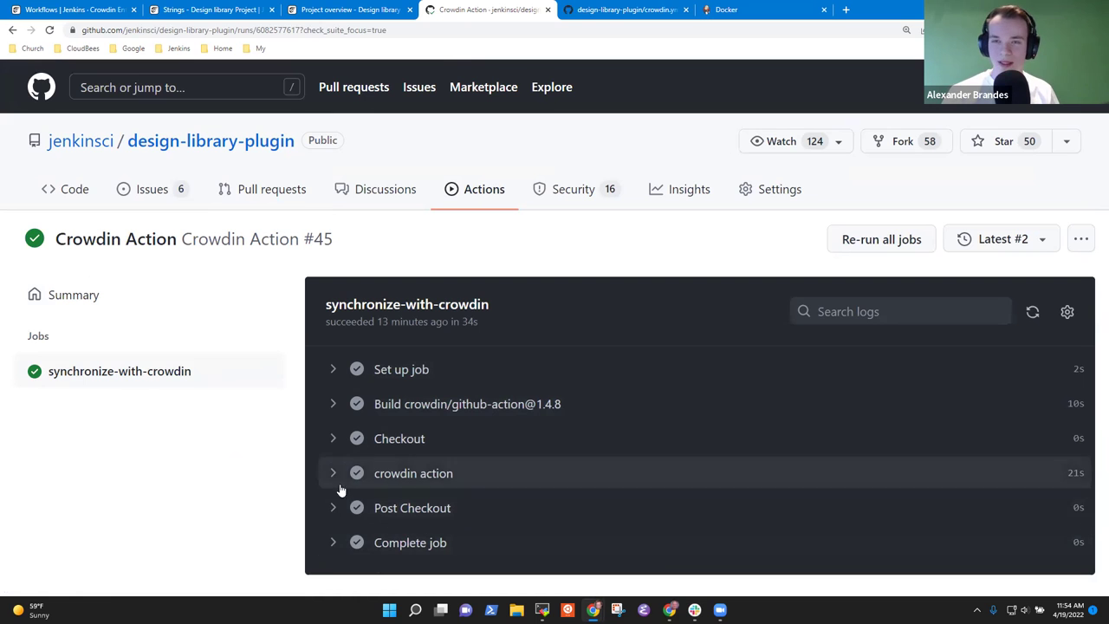
{"action": "left_click", "coordinate": [333, 511]}
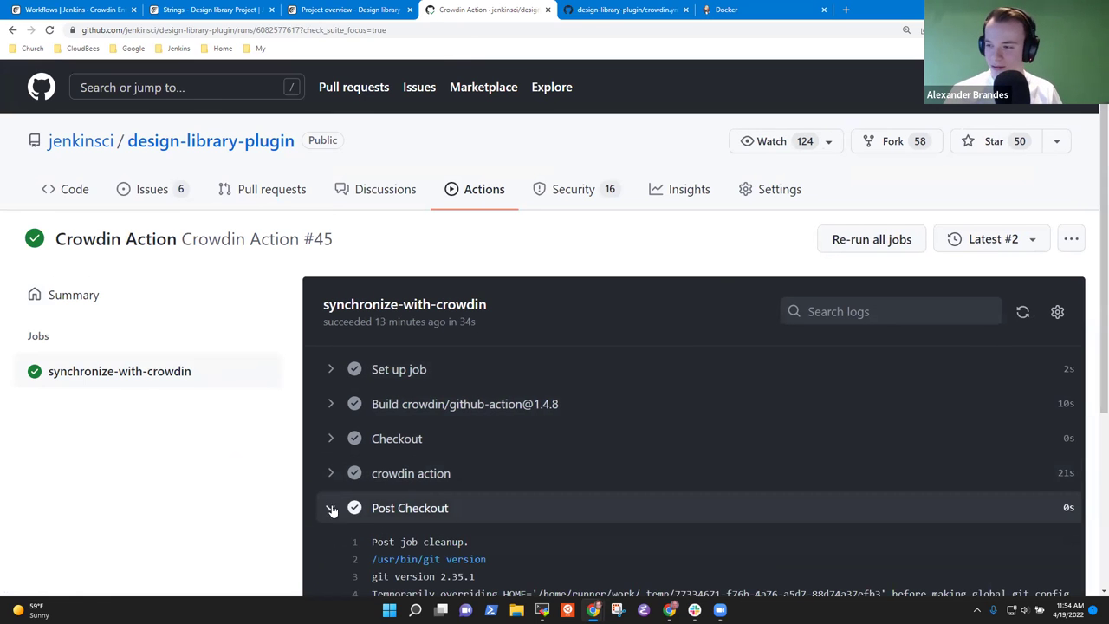
{"action": "left_click", "coordinate": [330, 510]}
{"action": "left_click", "coordinate": [338, 475]}
{"action": "scroll", "coordinate": [455, 514], "scroll_direction": "down", "scroll_amount": 10}
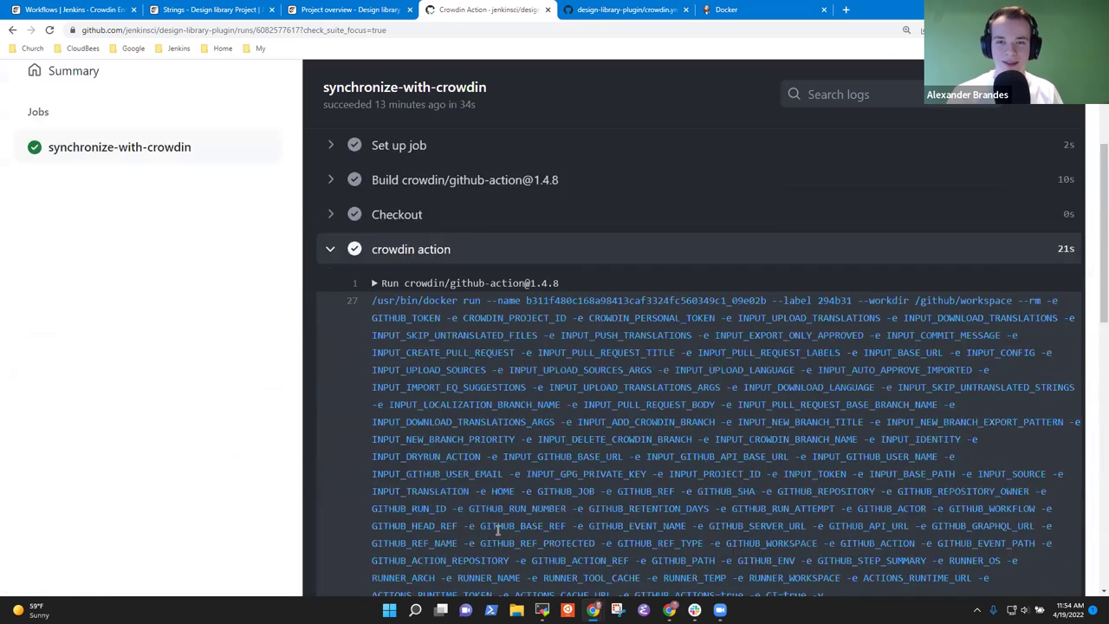
{"action": "scroll", "coordinate": [503, 554], "scroll_direction": "down", "scroll_amount": 3}
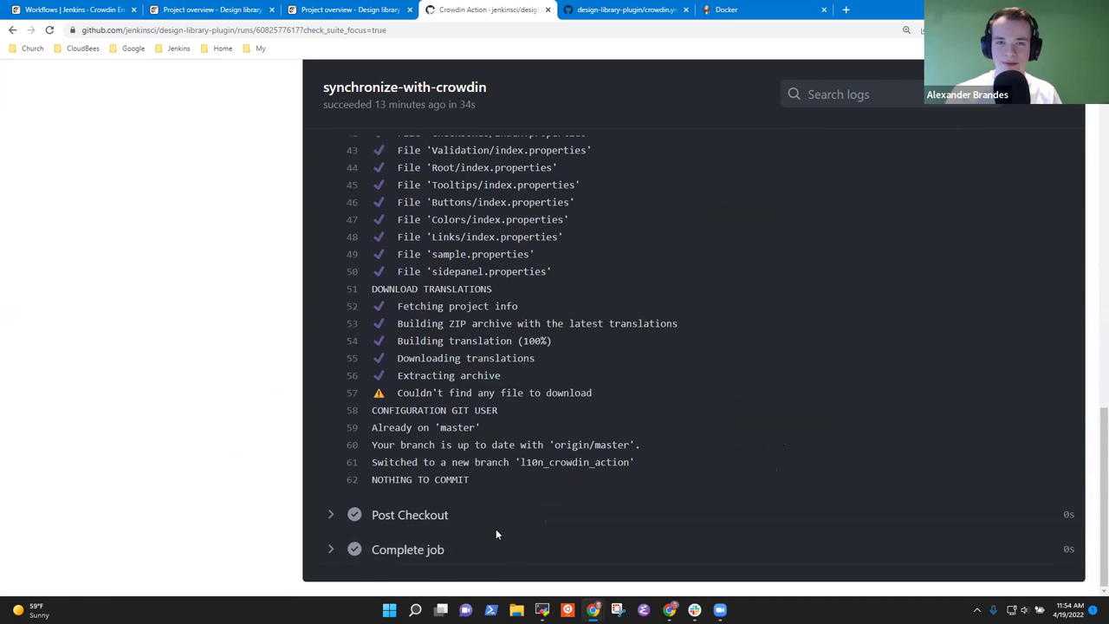
{"action": "left_click_drag", "start_coordinate": [592, 394], "coordinate": [356, 394]}
{"action": "scroll", "coordinate": [450, 368], "scroll_direction": "up", "scroll_amount": 4}
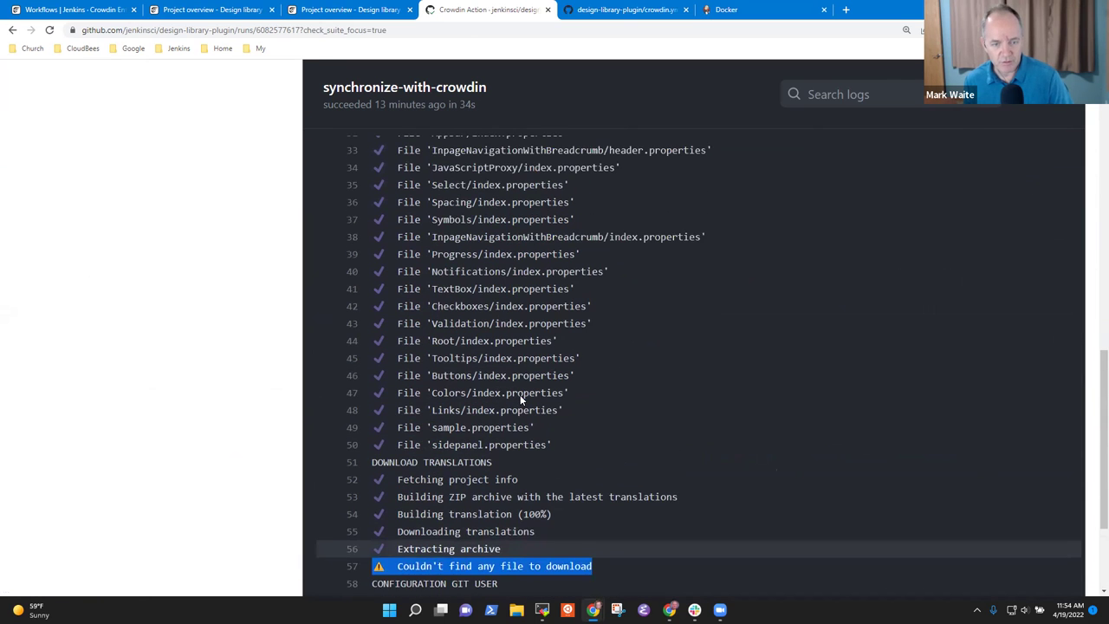
{"action": "scroll", "coordinate": [419, 358], "scroll_direction": "up", "scroll_amount": 5}
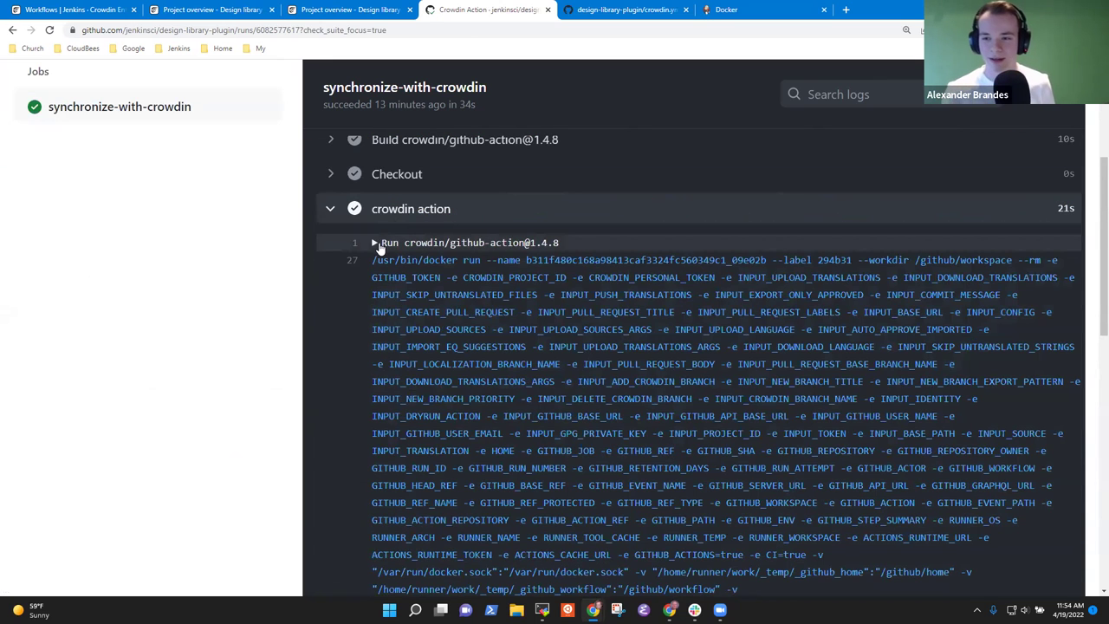
{"action": "left_click", "coordinate": [376, 243]}
{"action": "left_click", "coordinate": [376, 244]}
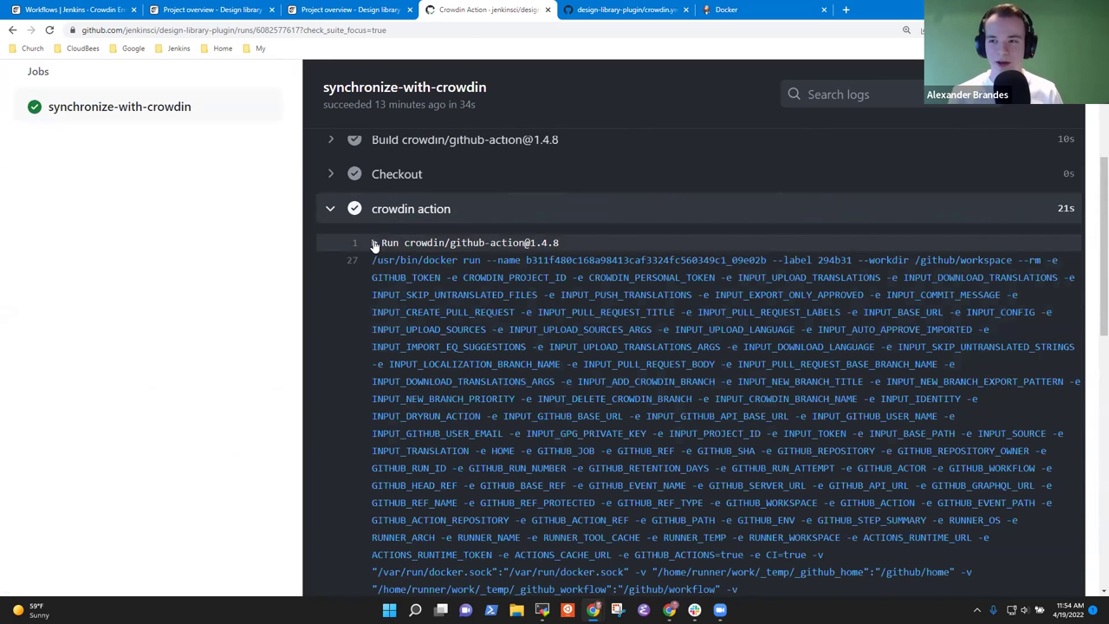
{"action": "left_click", "coordinate": [330, 212]}
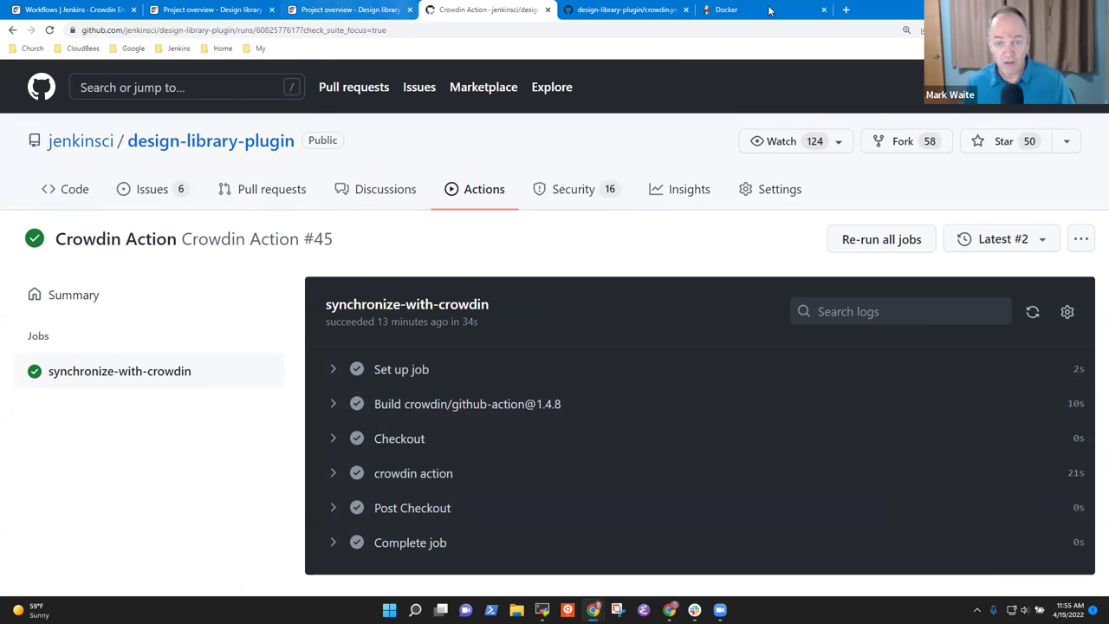
{"action": "left_click", "coordinate": [333, 9]}
- Go back to Crowdin and open the Design library project via Workspace, refreshing its group page
{"action": "left_click", "coordinate": [234, 11]}
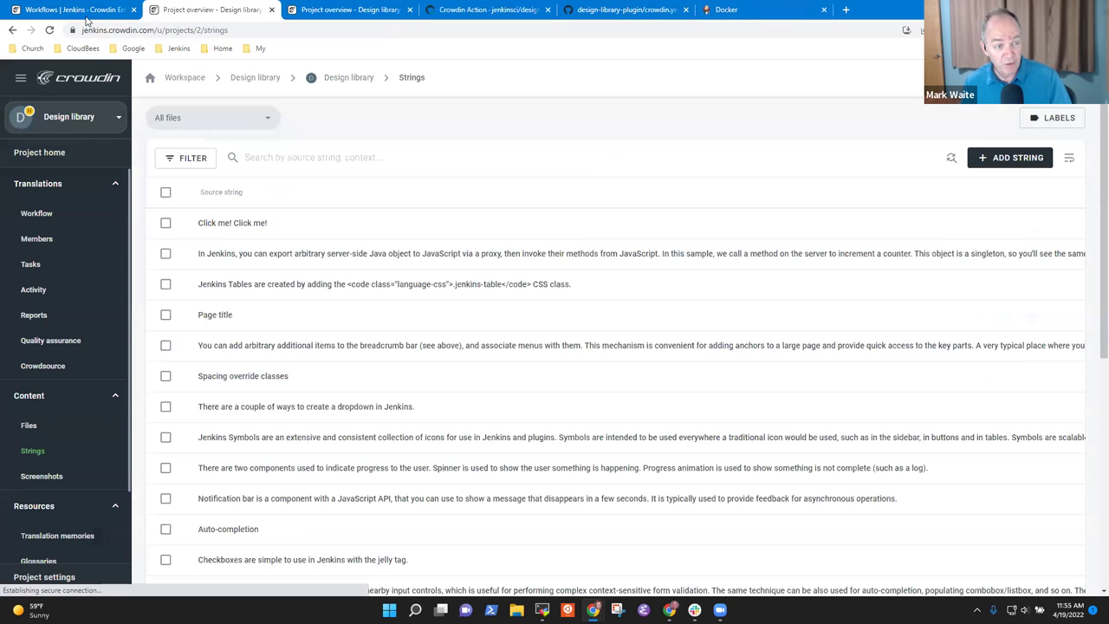
{"action": "left_click", "coordinate": [86, 10]}
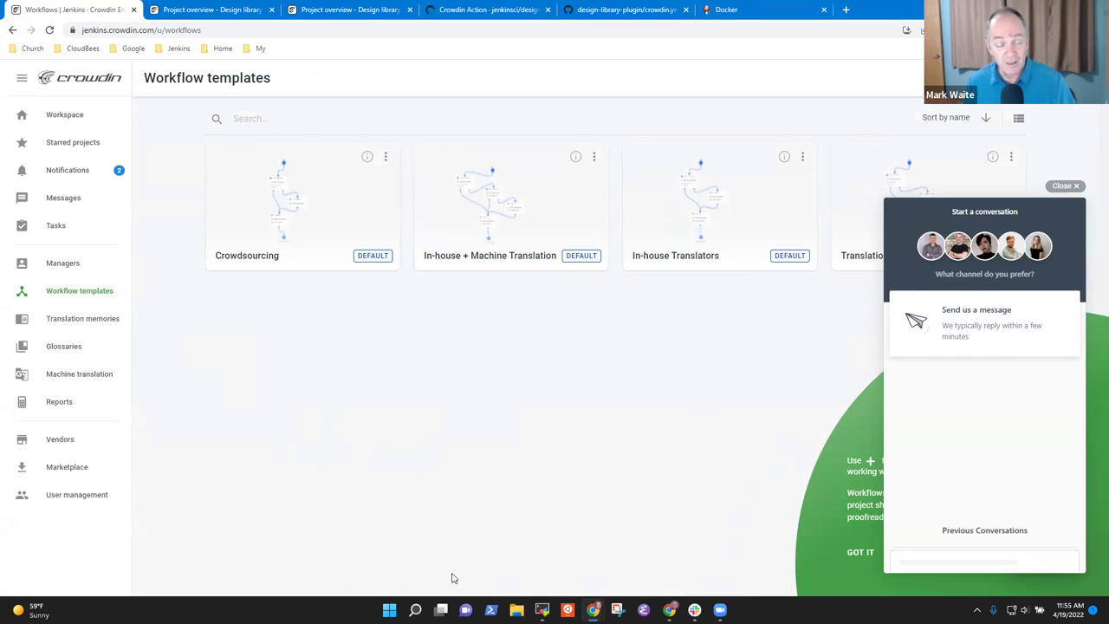
{"action": "right_click", "coordinate": [17, 108]}
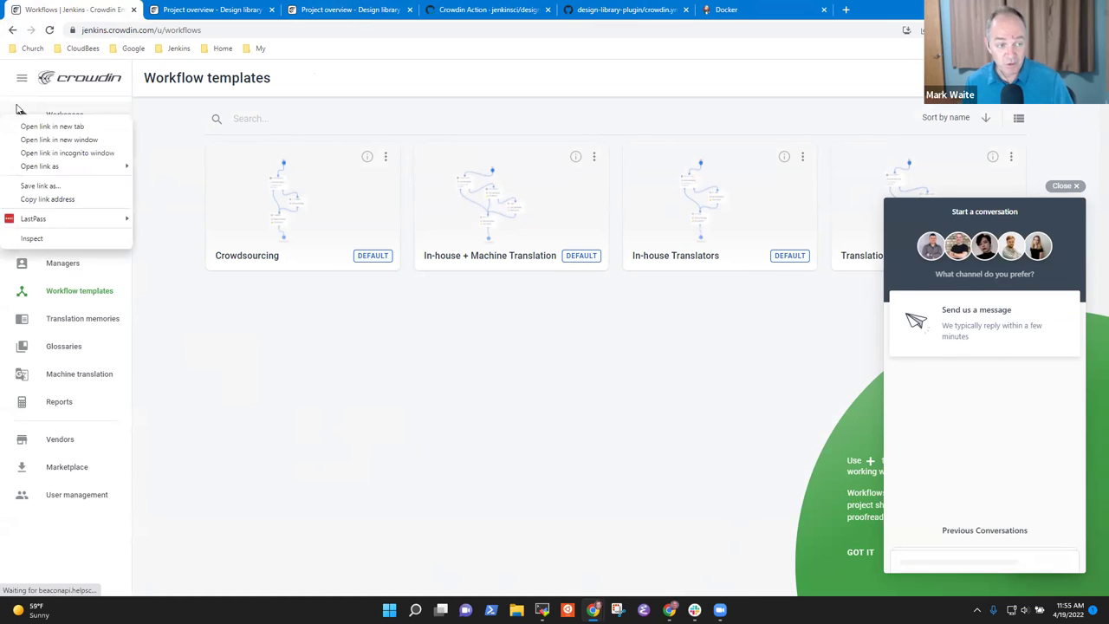
{"action": "left_click", "coordinate": [378, 453]}
{"action": "left_click", "coordinate": [77, 113]}
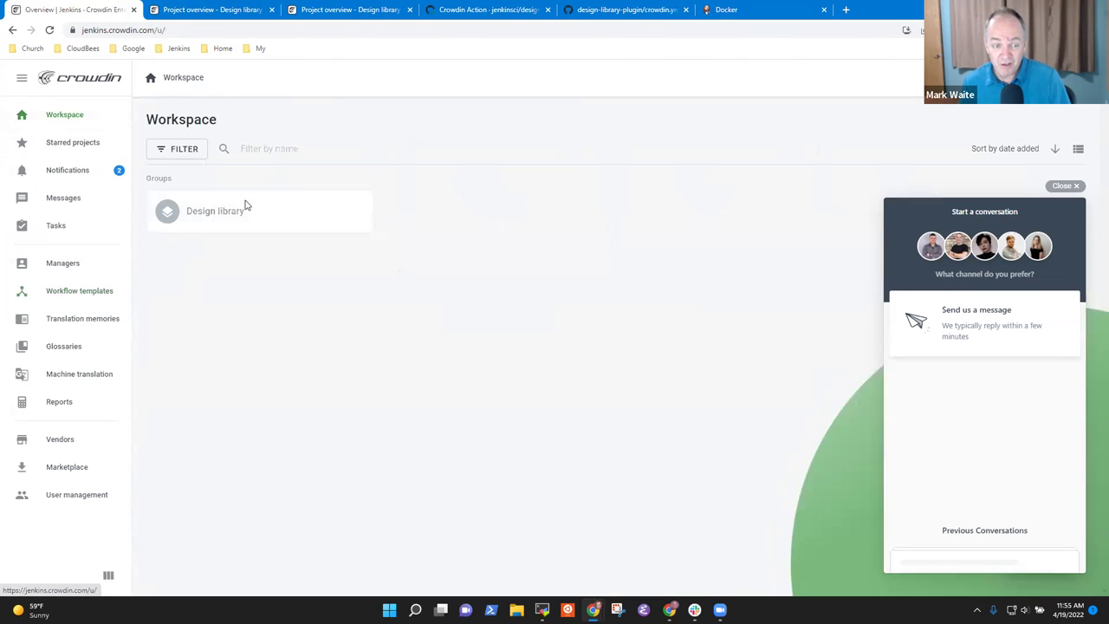
{"action": "left_click", "coordinate": [187, 209]}
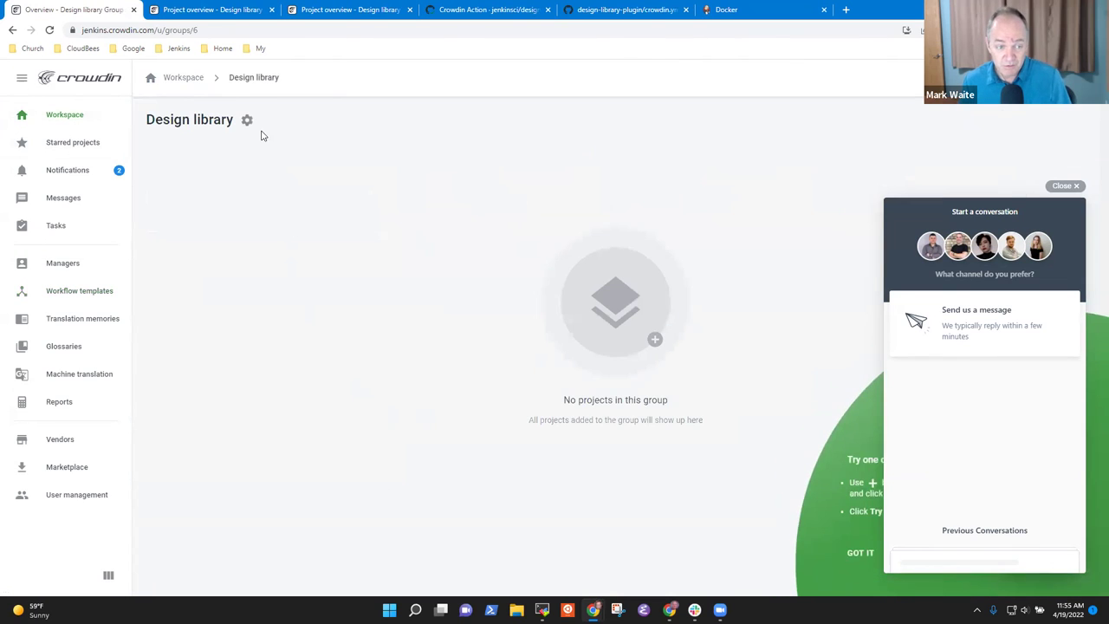
{"action": "key", "text": "F5"}
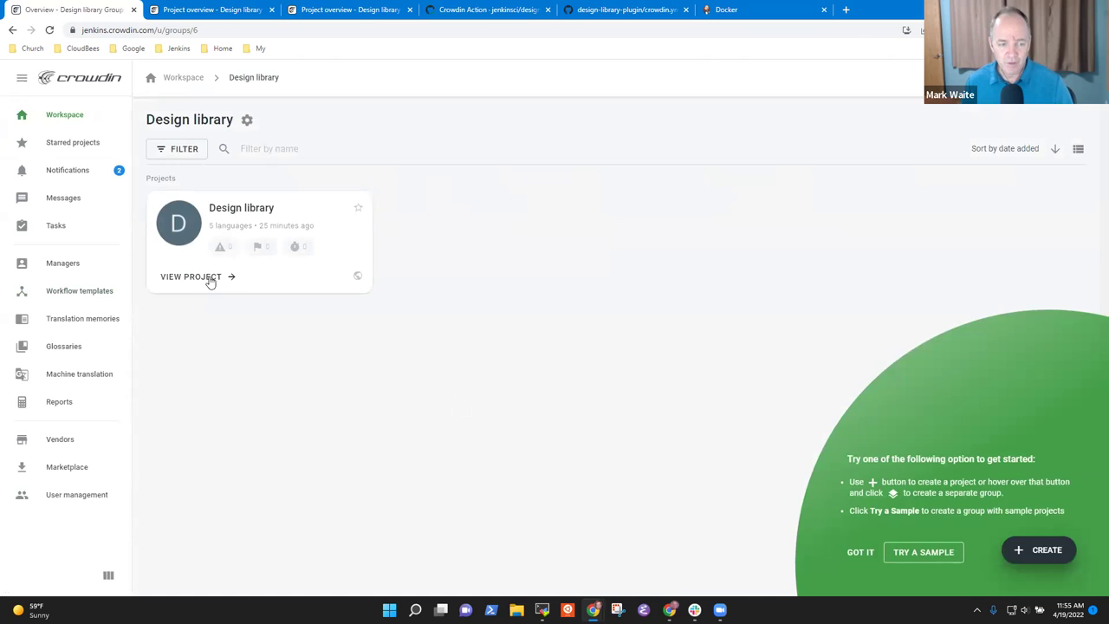
{"action": "left_click", "coordinate": [208, 277]}
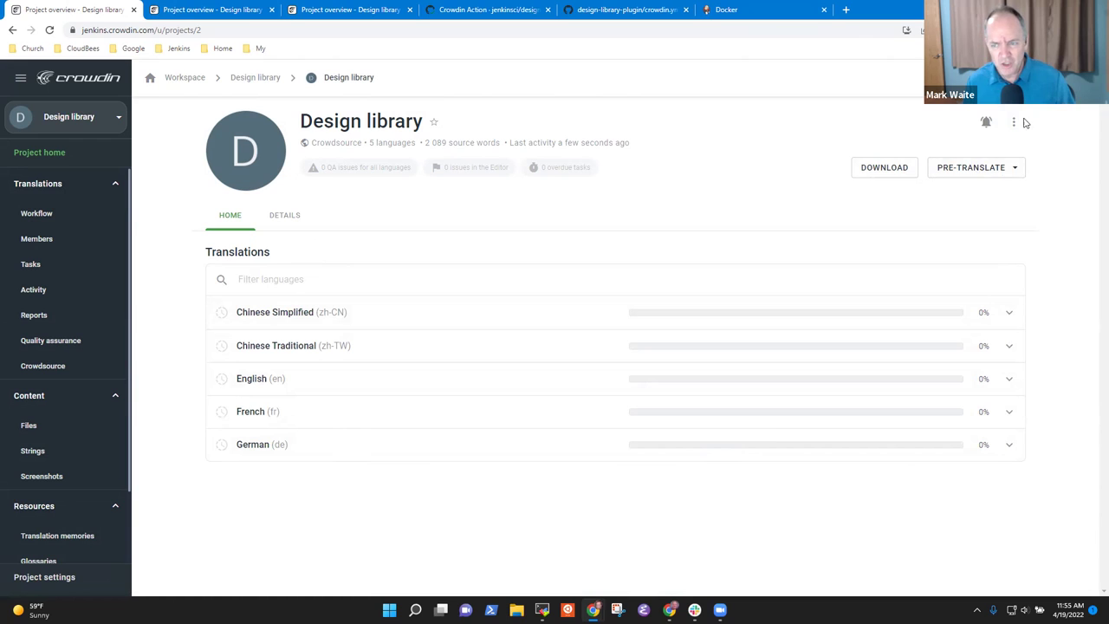
- Add Italian (it) to the Design library project's target languages and update
{"action": "left_click", "coordinate": [1015, 122]}
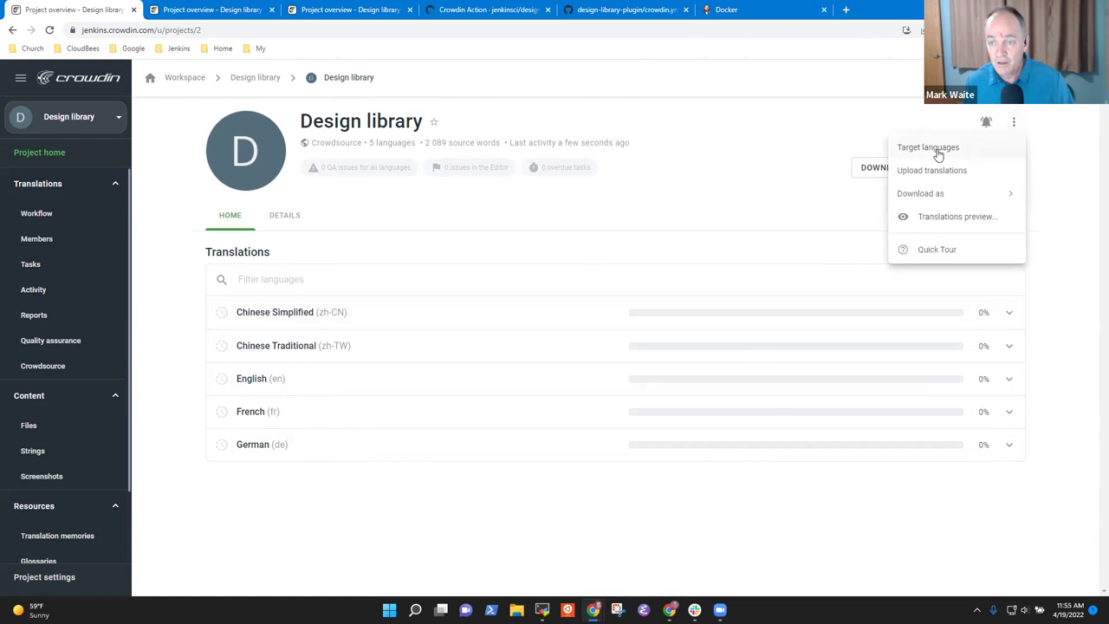
{"action": "left_click", "coordinate": [936, 150]}
{"action": "scroll", "coordinate": [461, 417], "scroll_direction": "down", "scroll_amount": 6}
{"action": "scroll", "coordinate": [450, 394], "scroll_direction": "down", "scroll_amount": 10}
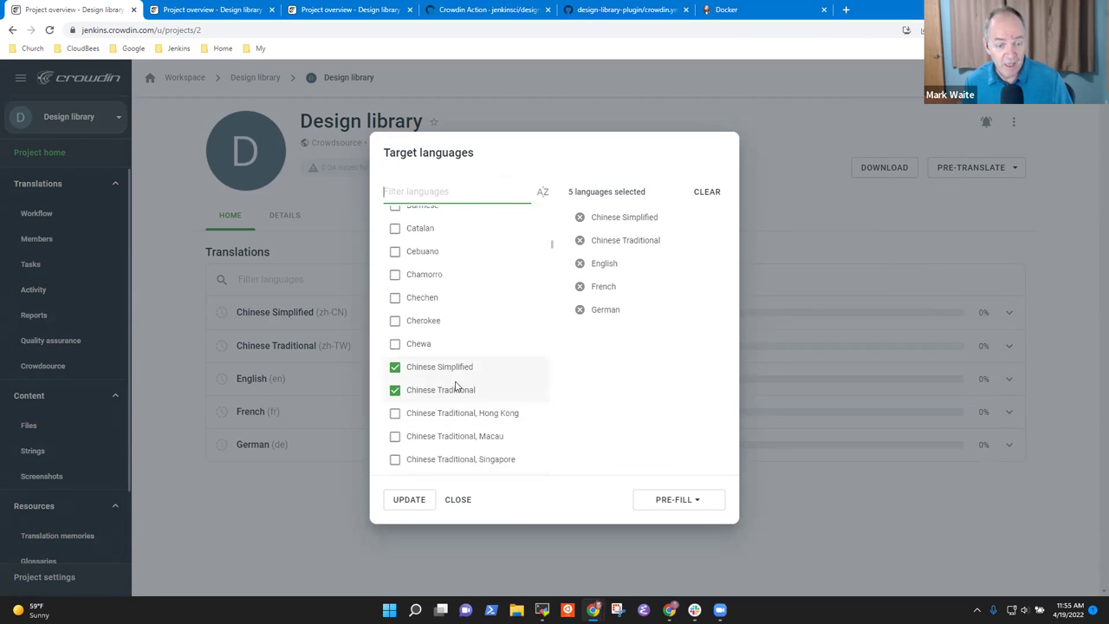
{"action": "scroll", "coordinate": [472, 386], "scroll_direction": "down", "scroll_amount": 5}
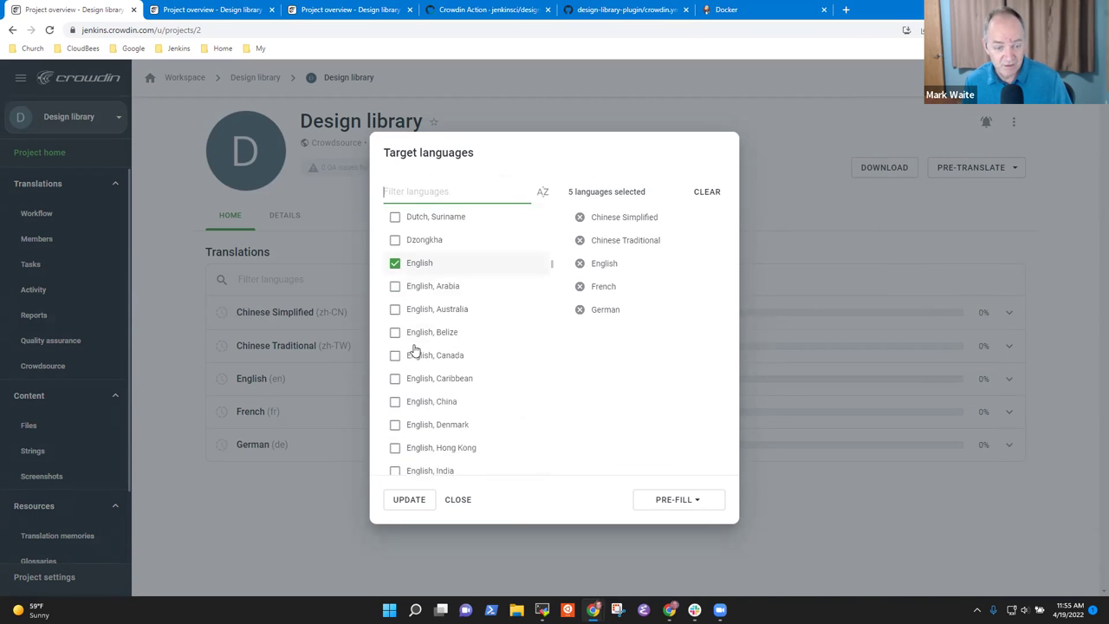
{"action": "scroll", "coordinate": [459, 385], "scroll_direction": "down", "scroll_amount": 5}
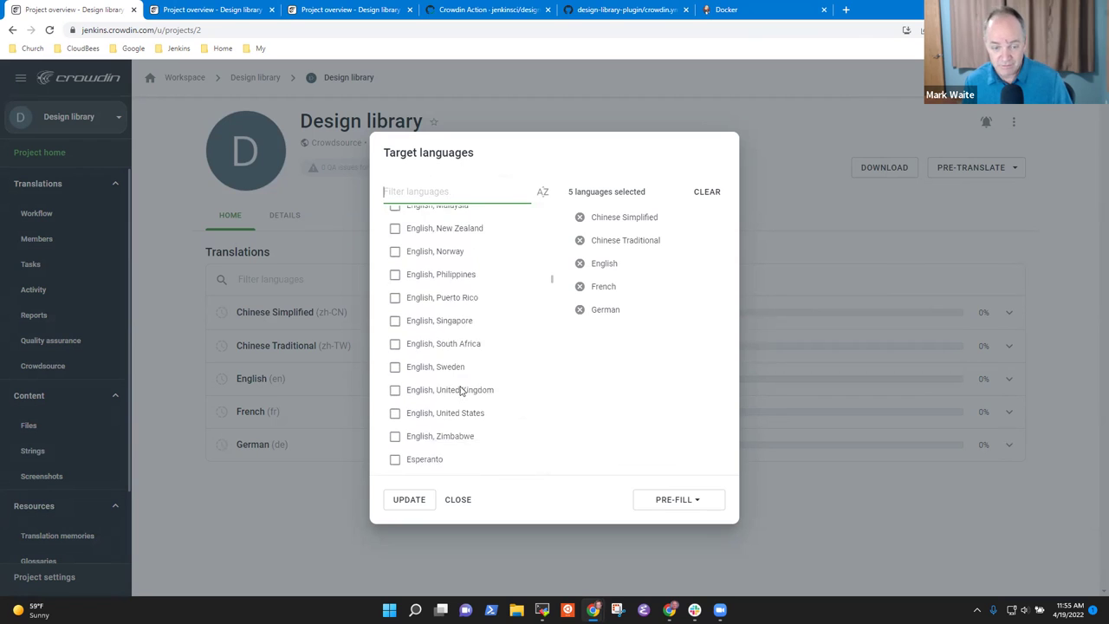
{"action": "scroll", "coordinate": [476, 394], "scroll_direction": "down", "scroll_amount": 5}
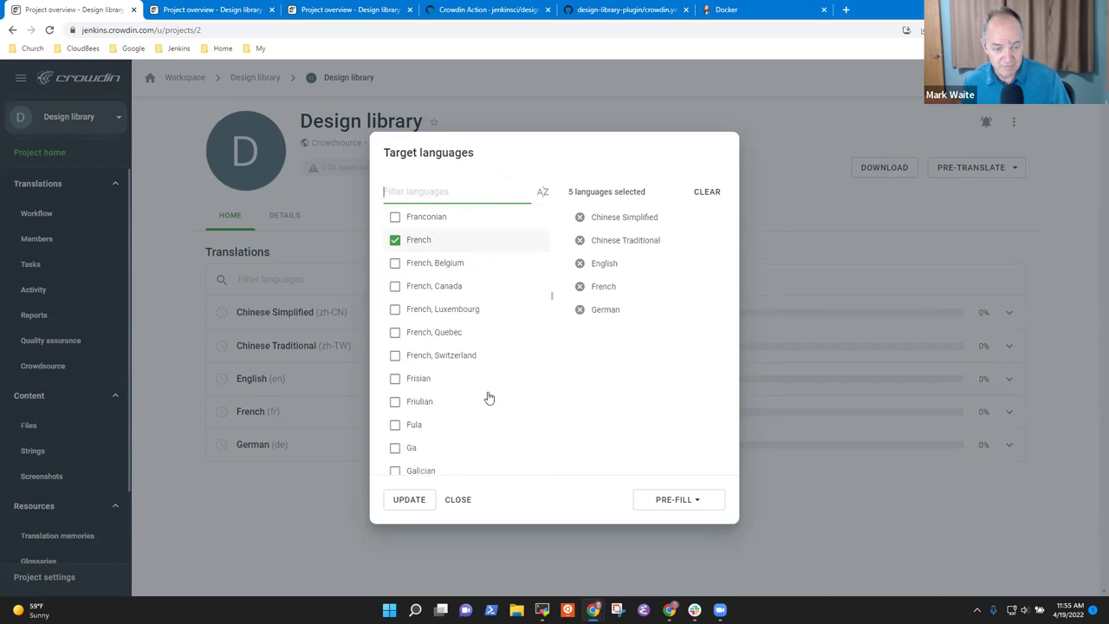
{"action": "scroll", "coordinate": [468, 397], "scroll_direction": "down", "scroll_amount": 5}
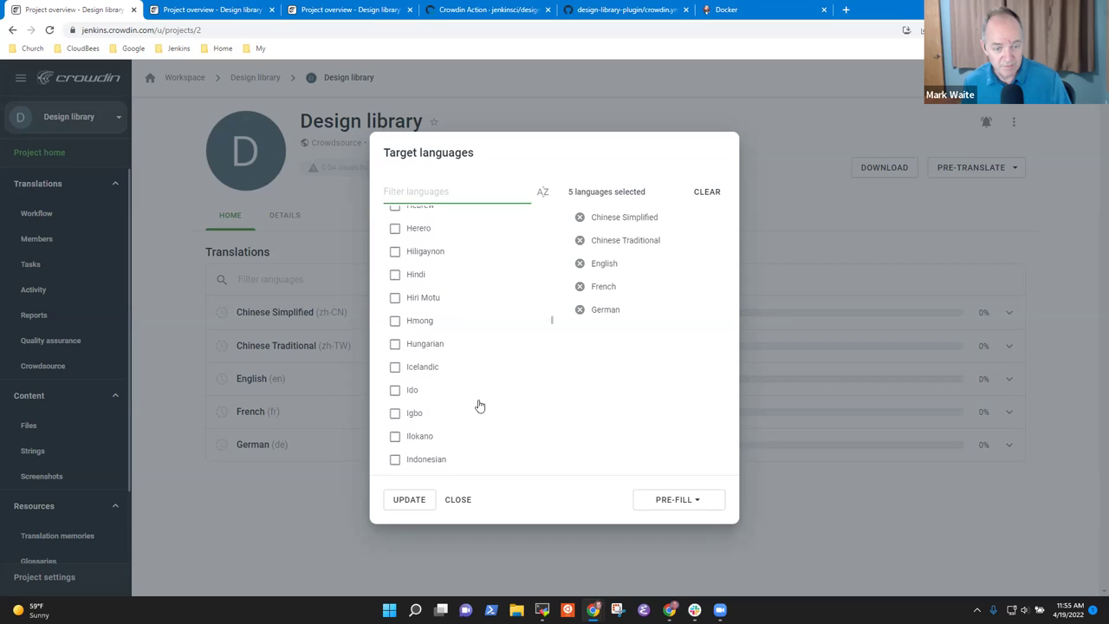
{"action": "scroll", "coordinate": [479, 400], "scroll_direction": "down", "scroll_amount": 2}
{"action": "left_click", "coordinate": [394, 359]}
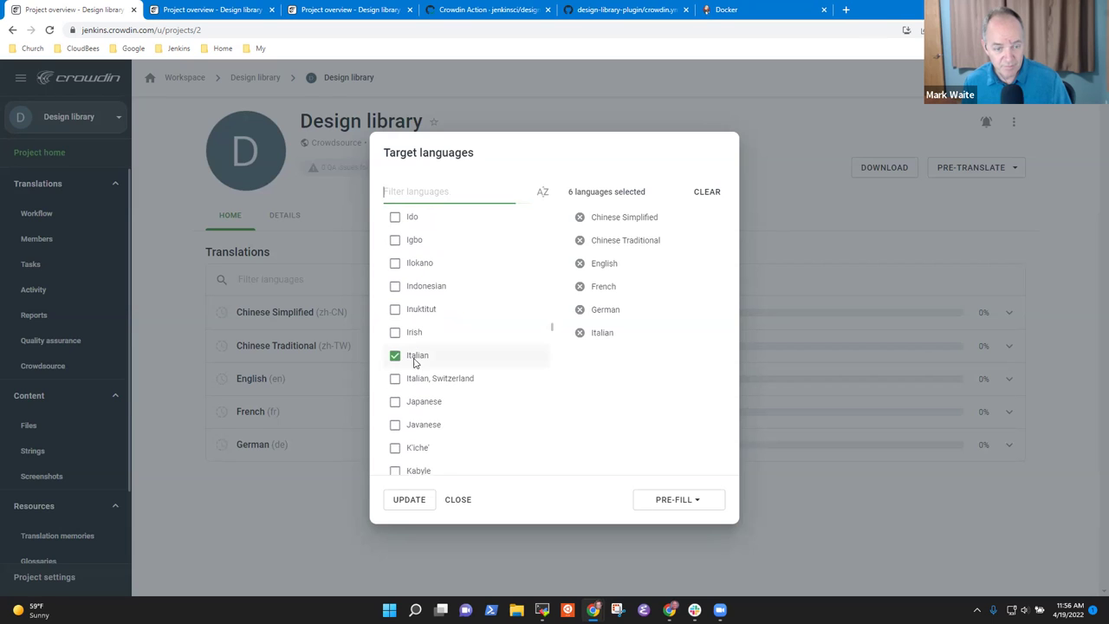
{"action": "left_click", "coordinate": [410, 500]}
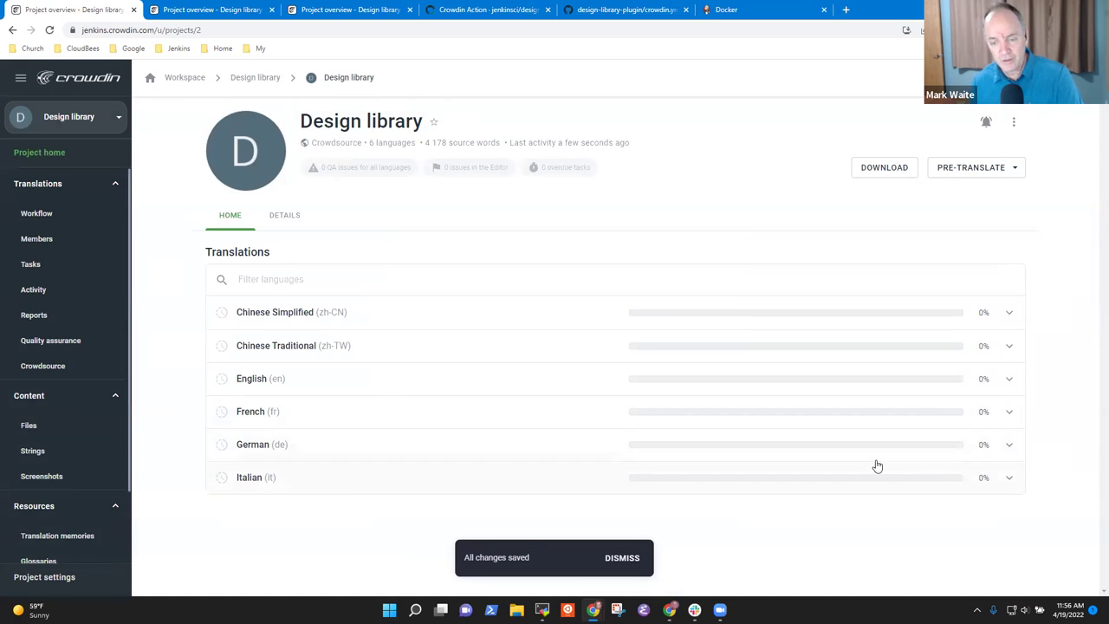
{"action": "left_click", "coordinate": [1009, 482]}
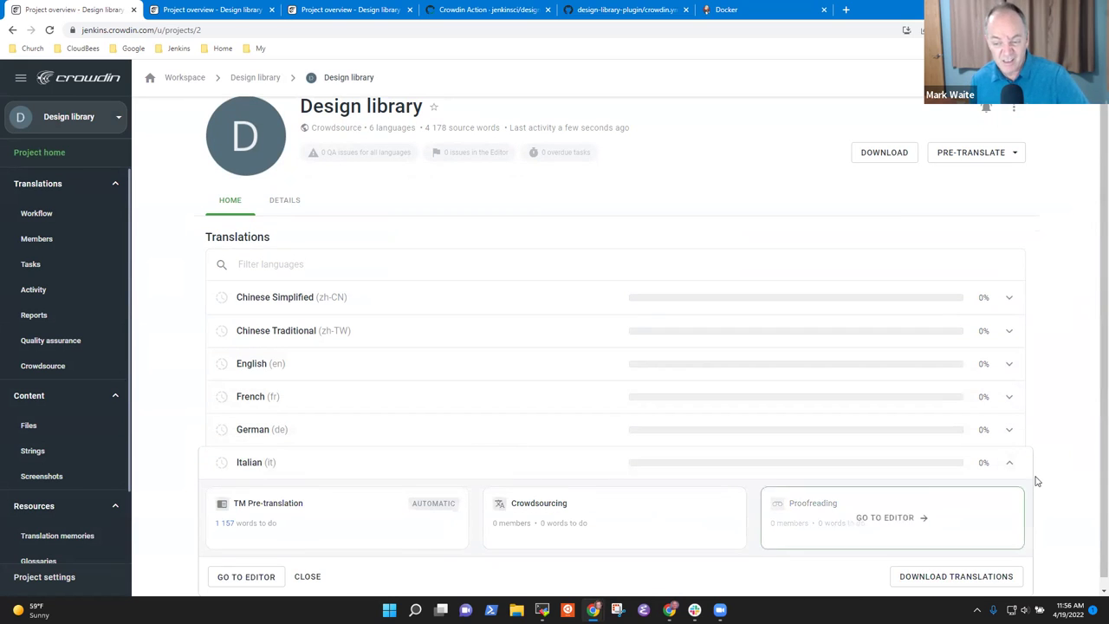
{"action": "left_click", "coordinate": [1009, 462]}
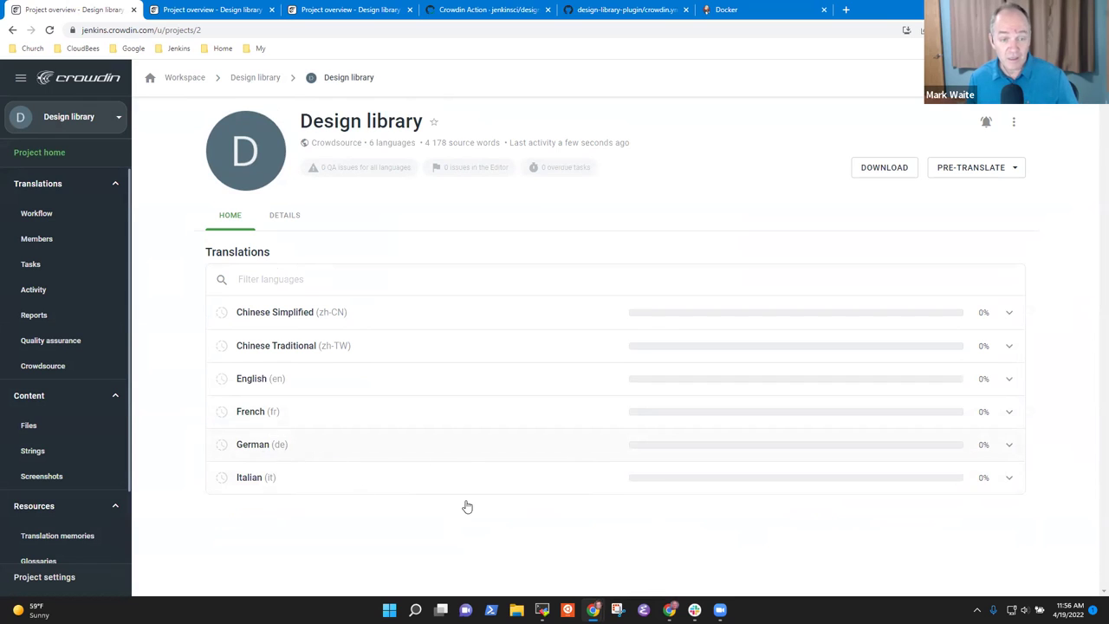
{"action": "left_click", "coordinate": [353, 487]}
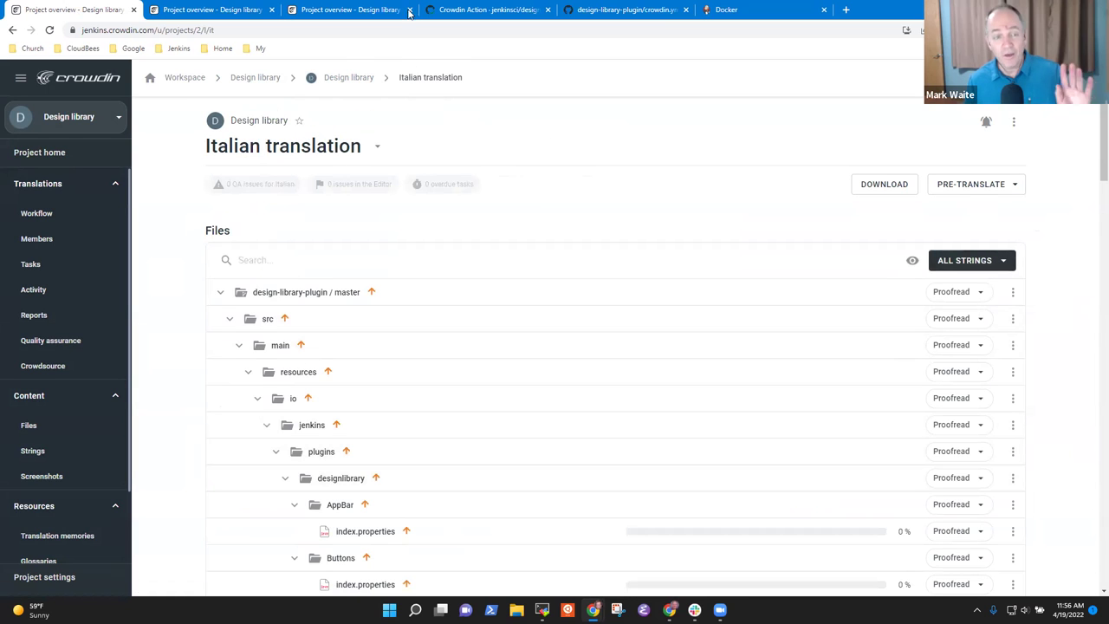
{"action": "left_click", "coordinate": [354, 79]}
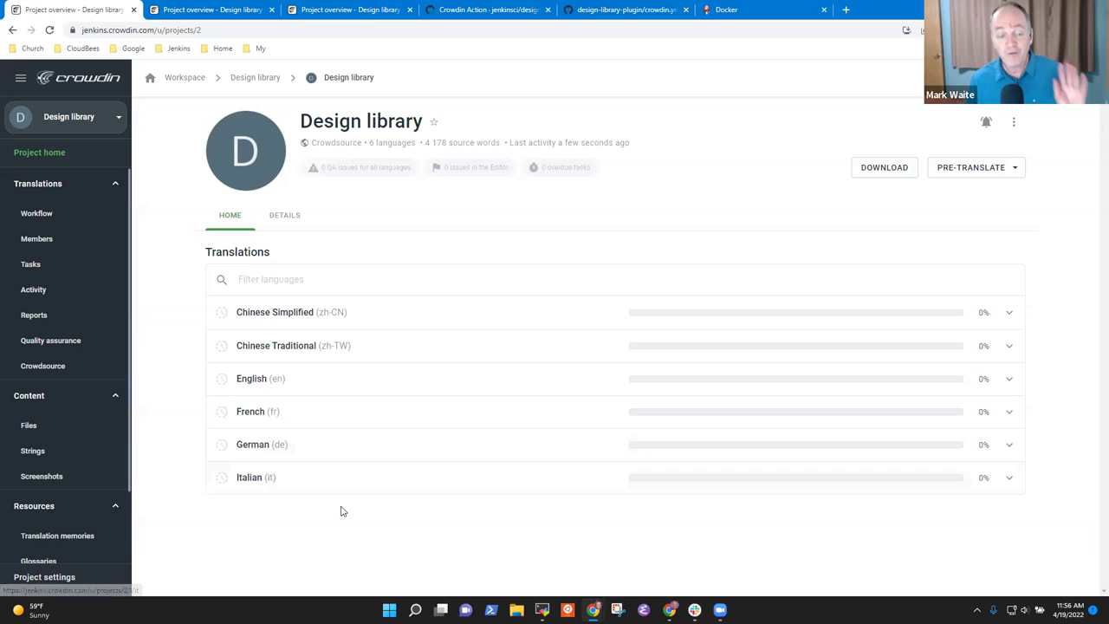